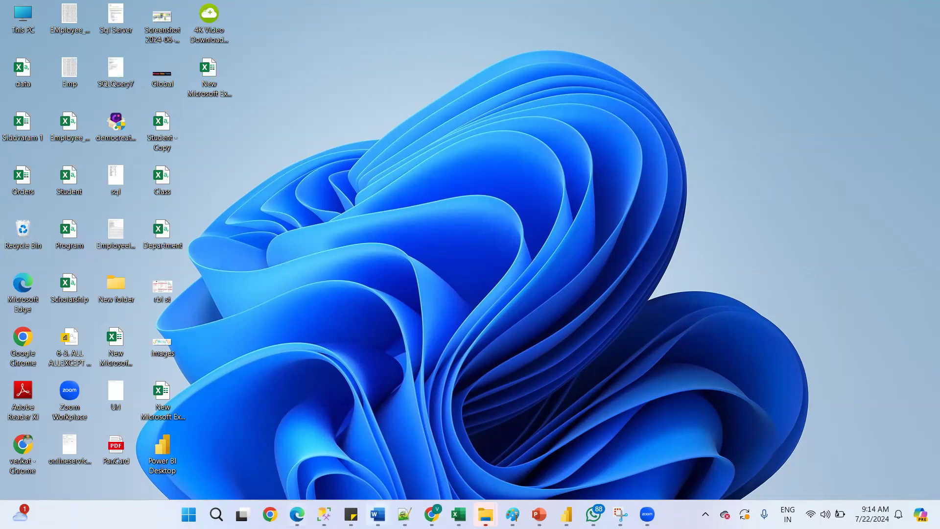
left_click(431, 514)
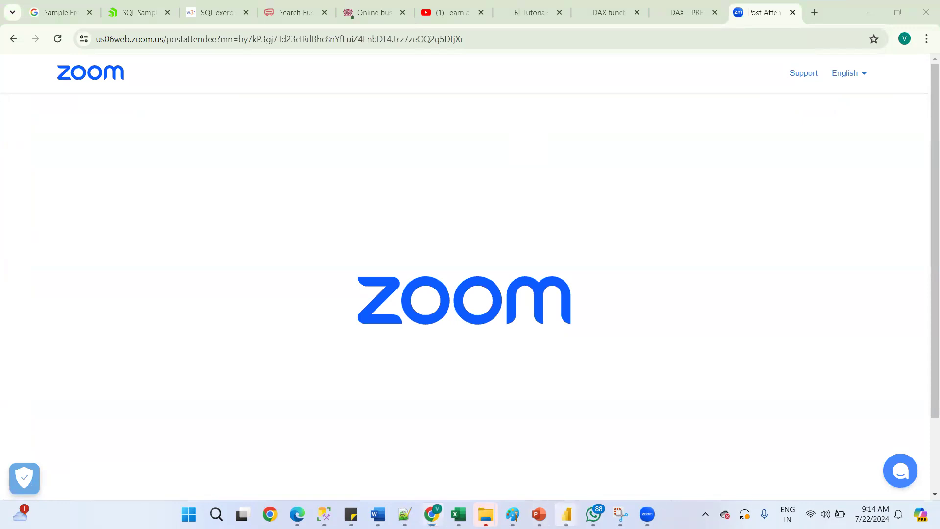
mouse_move(566, 514)
left_click(498, 461)
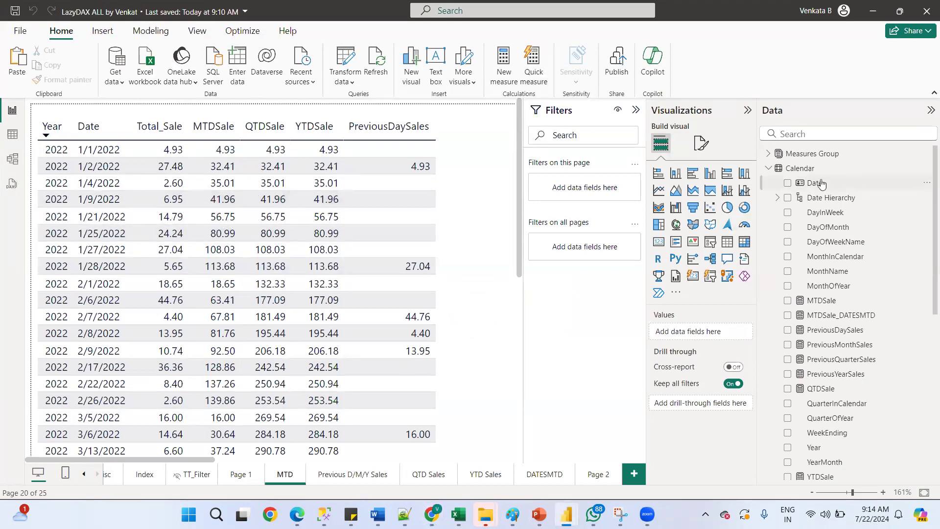
Add a new blank report page and expand the Calendar table's fields
left_click(770, 171)
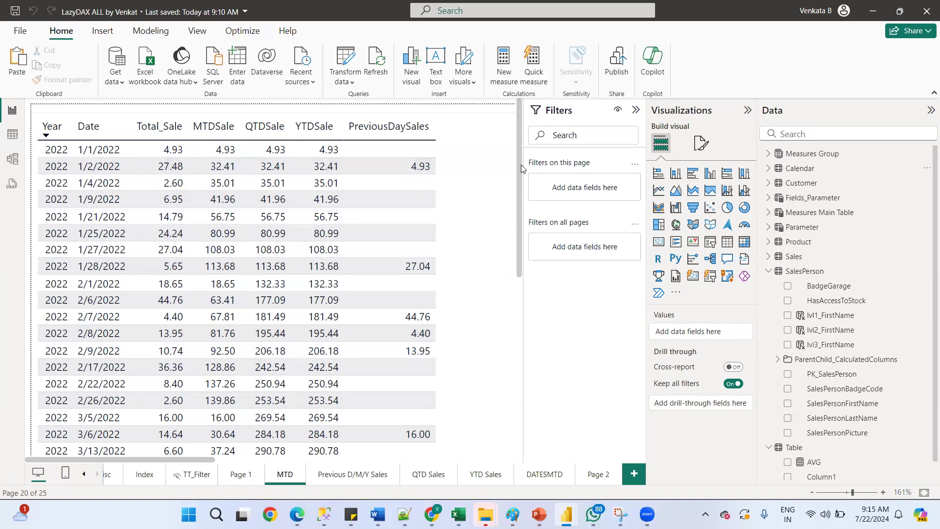
mouse_move(520, 166)
left_mouse_down()
mouse_move(527, 290)
mouse_move(504, 171)
mouse_move(516, 253)
mouse_move(518, 154)
left_mouse_up()
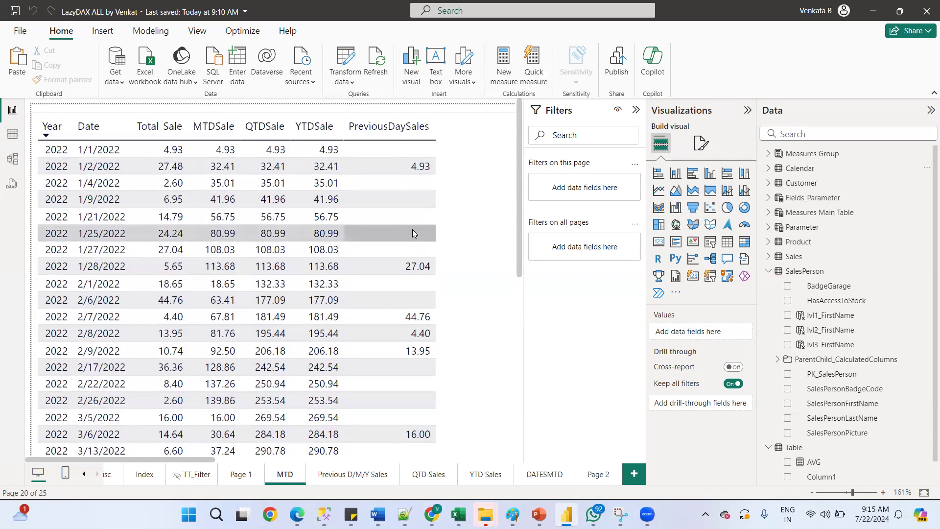
left_click(634, 474)
left_click_drag(175, 458, 558, 432)
left_click_drag(420, 460, 289, 448)
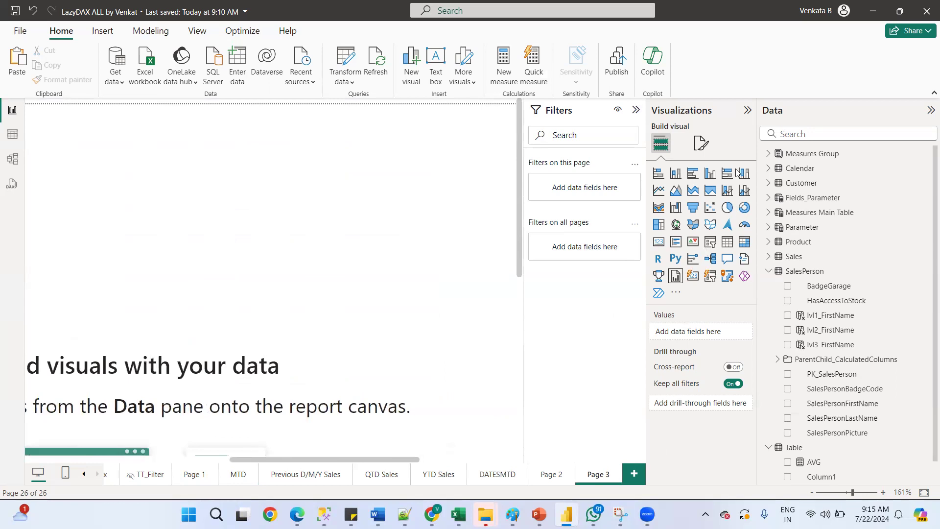
left_click(768, 168)
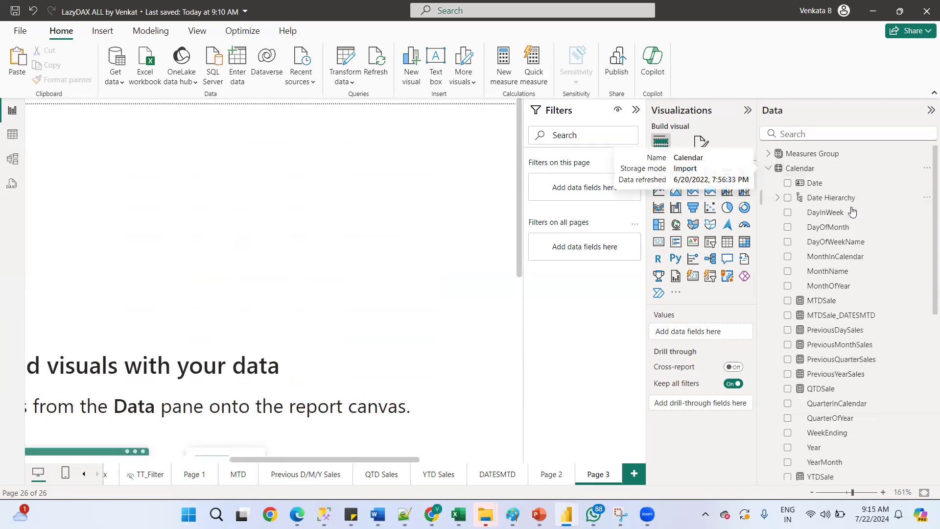
left_click(813, 184)
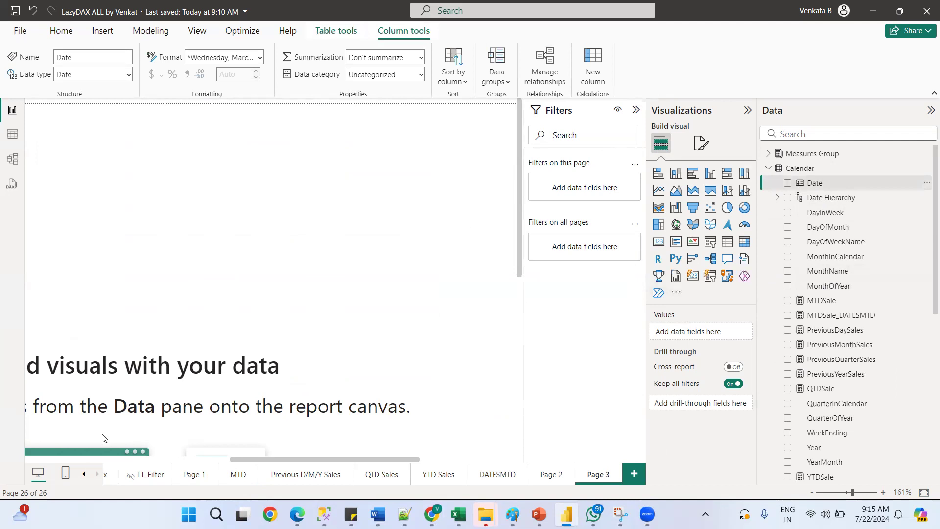
left_click_drag(381, 458, 323, 445)
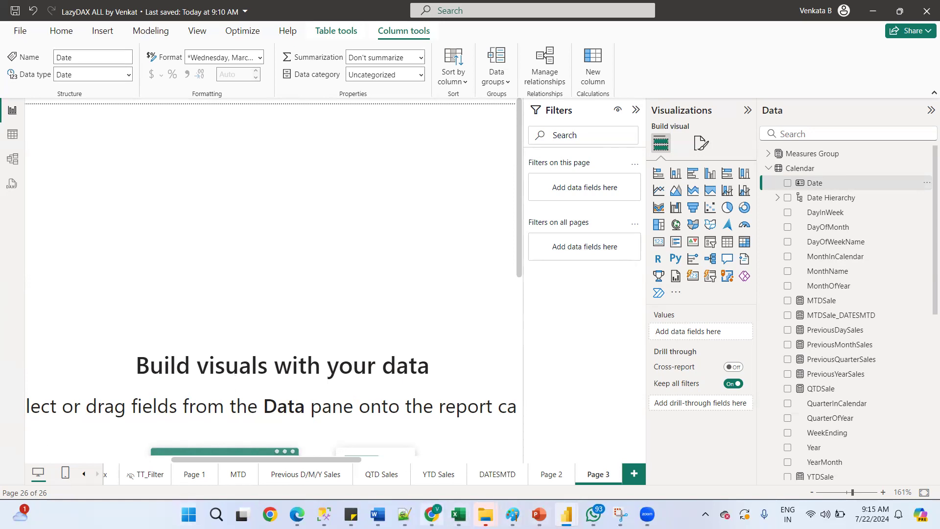
Switch to the browser and read the DAX PREVIOUSDAY function article
left_click(431, 514)
left_click(664, 23)
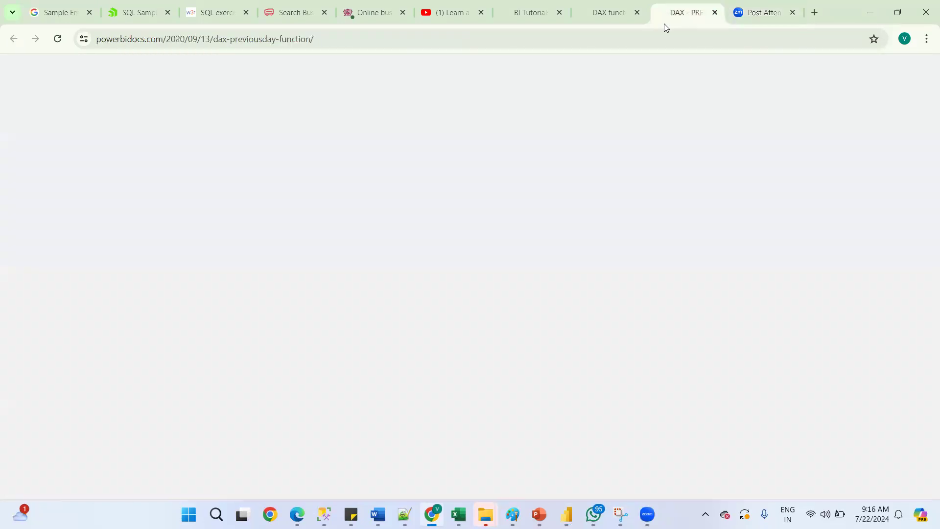
scroll(926, 230, "up", 10)
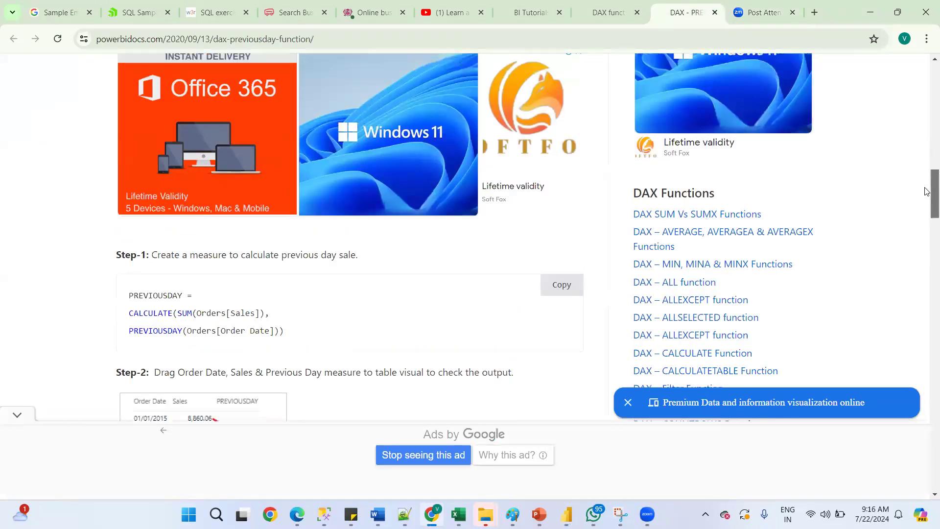
scroll(926, 197, "down", 10)
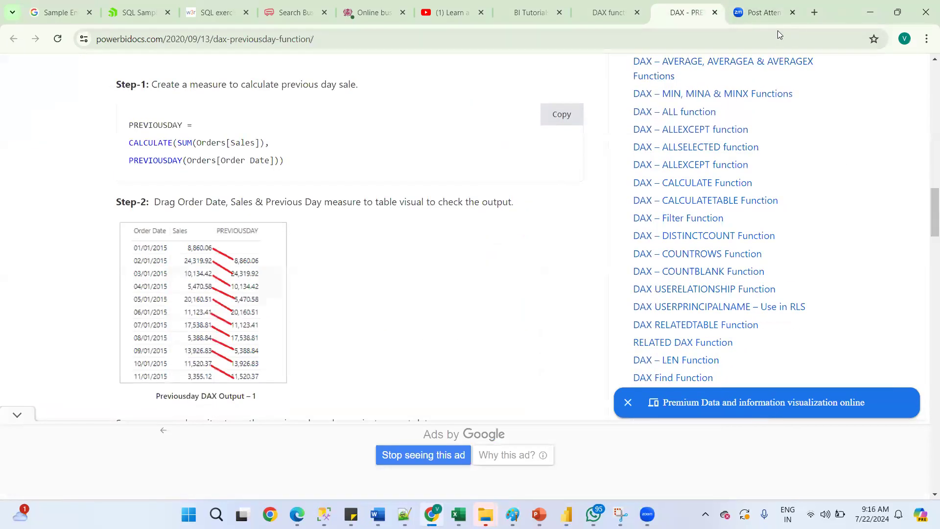
left_click(763, 17)
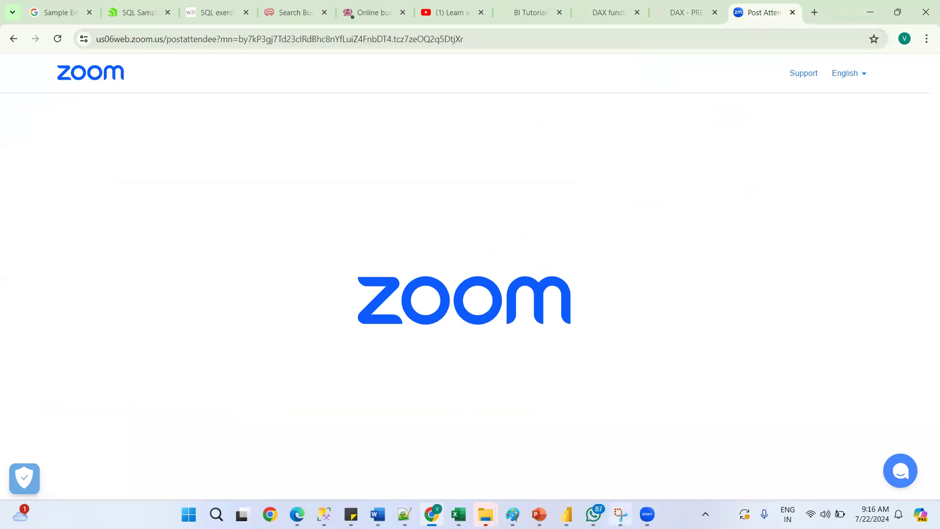
Return to the LazyDAX ALL report window in Power BI Desktop
mouse_move(568, 511)
left_click(630, 475)
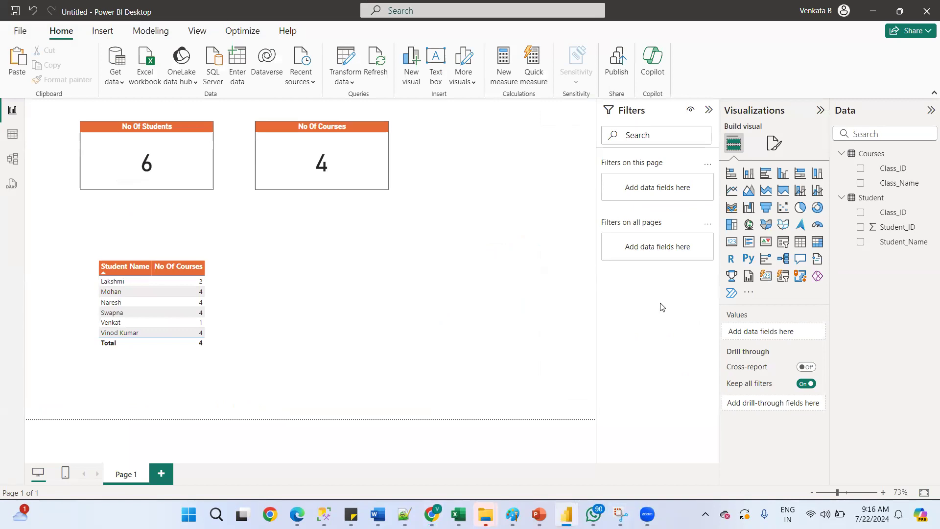
key("super+d")
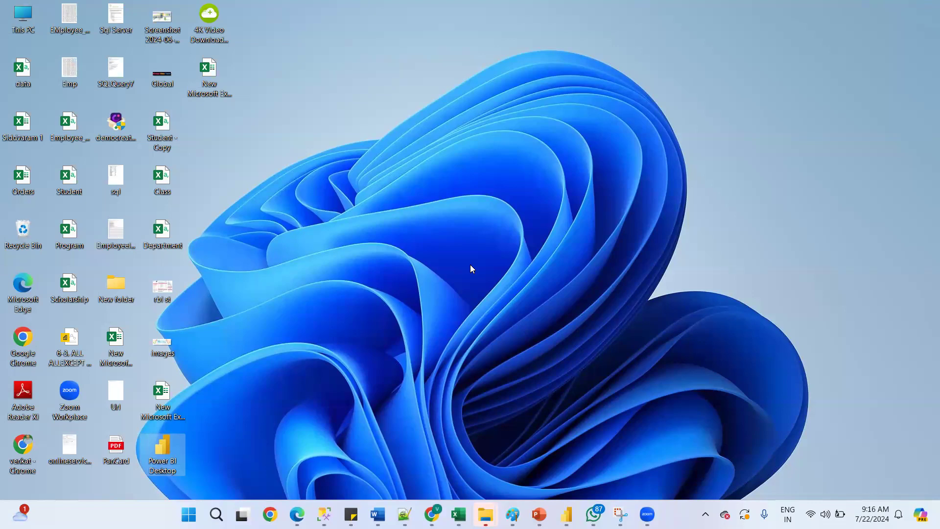
left_click(567, 513)
mouse_move(587, 513)
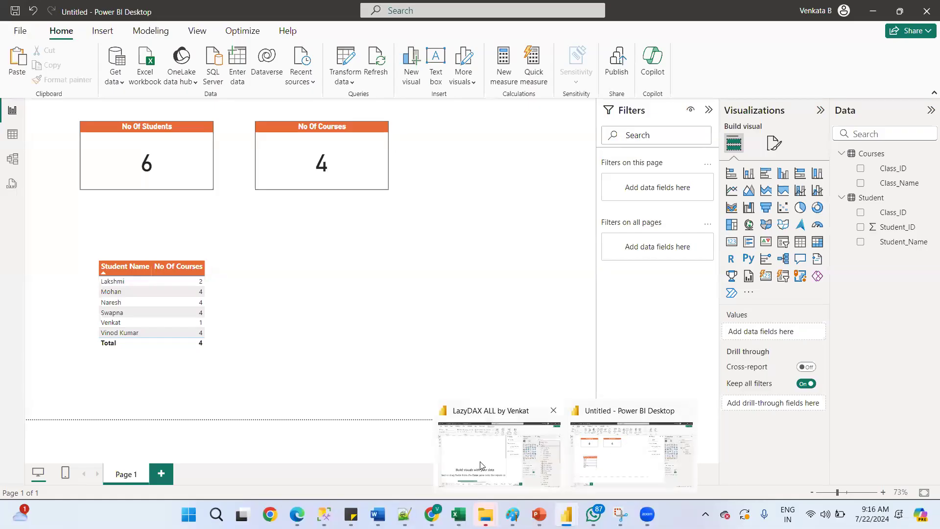
left_click(479, 455)
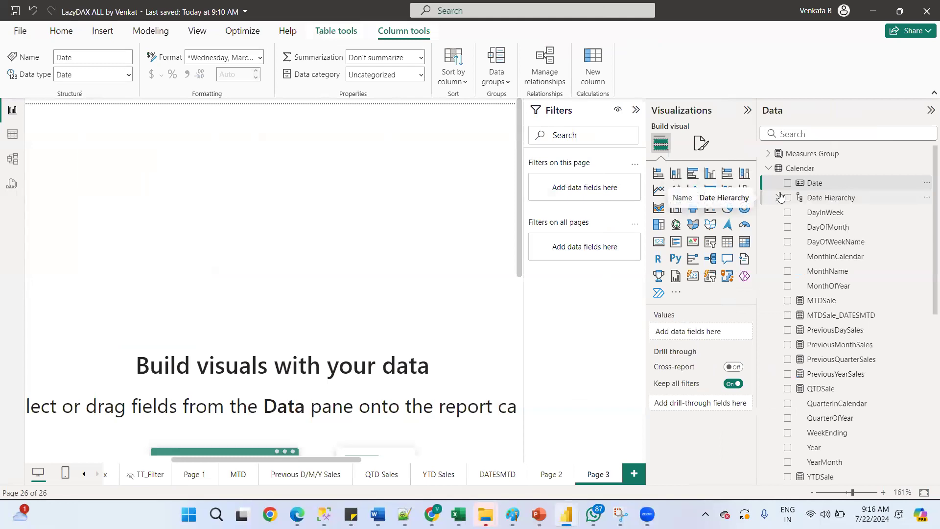
Build a table visual from the Calendar table with Date, Year and MonthName columns
left_click_drag(810, 183, 224, 182)
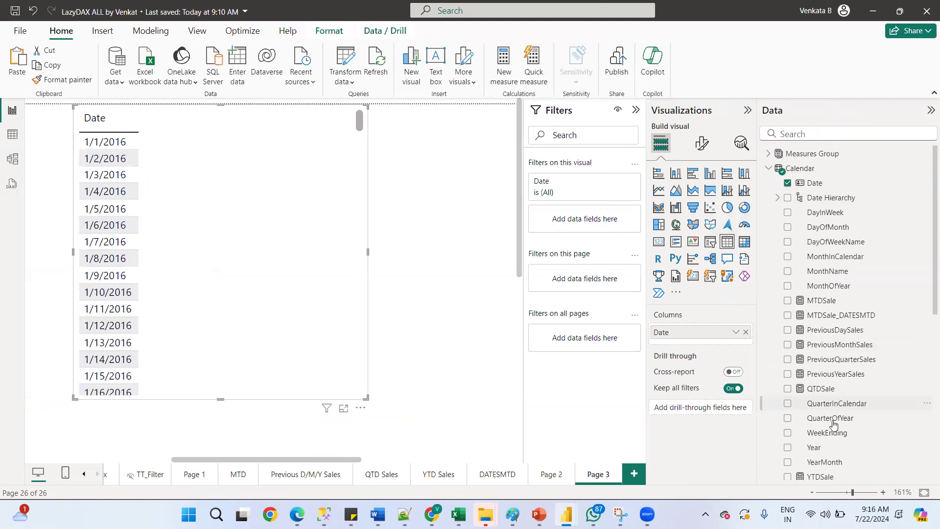
left_click_drag(818, 447, 692, 329)
left_click_drag(813, 450, 664, 333)
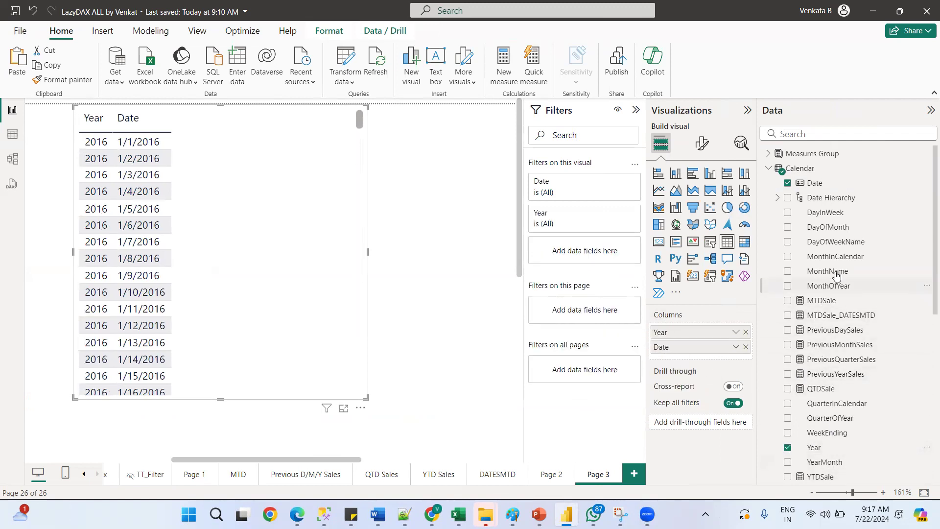
left_click_drag(834, 275, 713, 345)
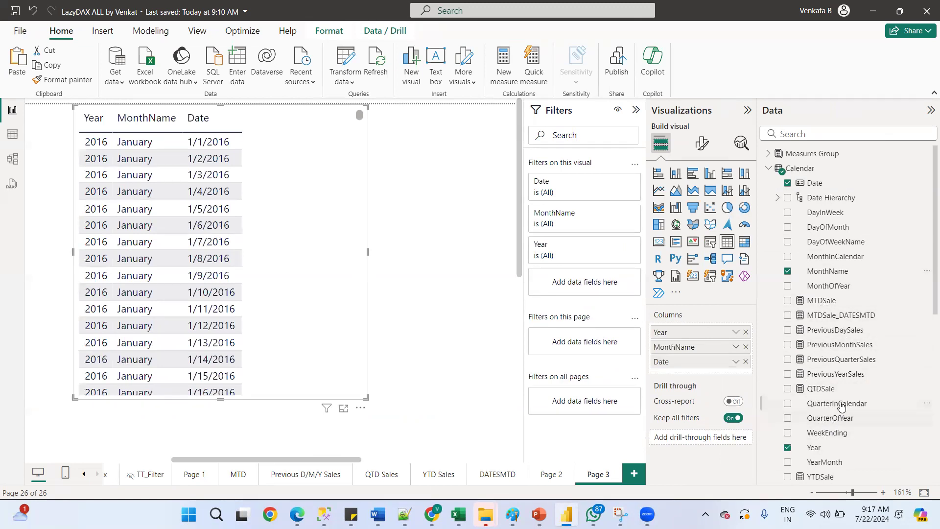
Insert QuarterInCalendar into the table's columns, and add then remove QuarterOfYear
left_click_drag(680, 361, 683, 342)
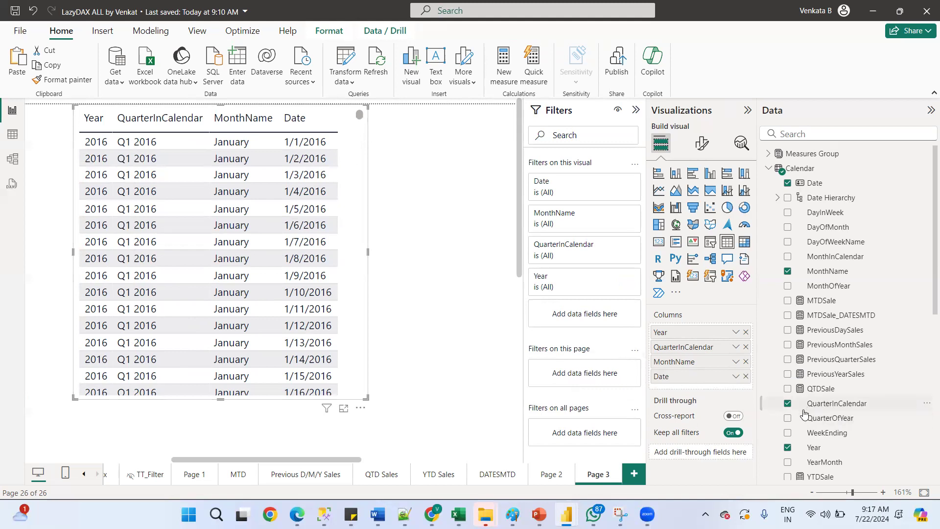
left_click_drag(840, 421, 683, 357)
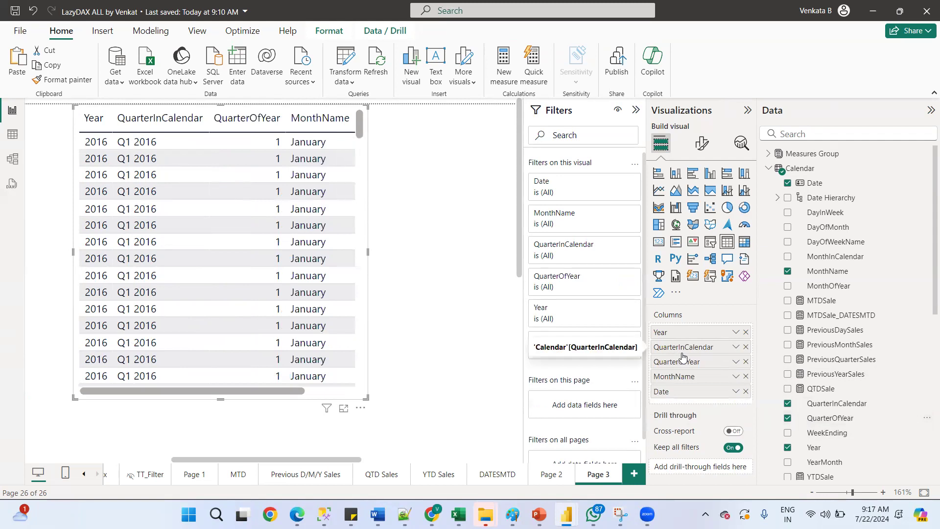
left_click(745, 361)
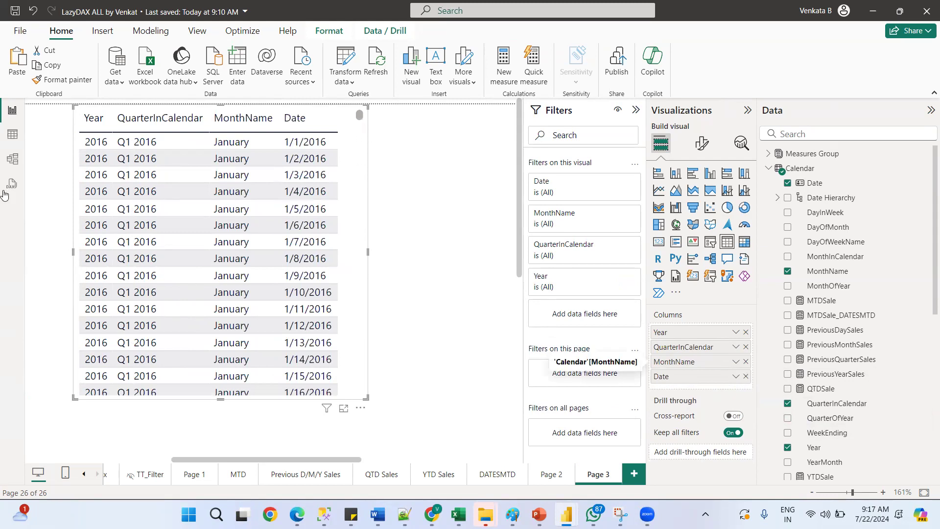
Select the table visual and resize it slightly
left_click(370, 251)
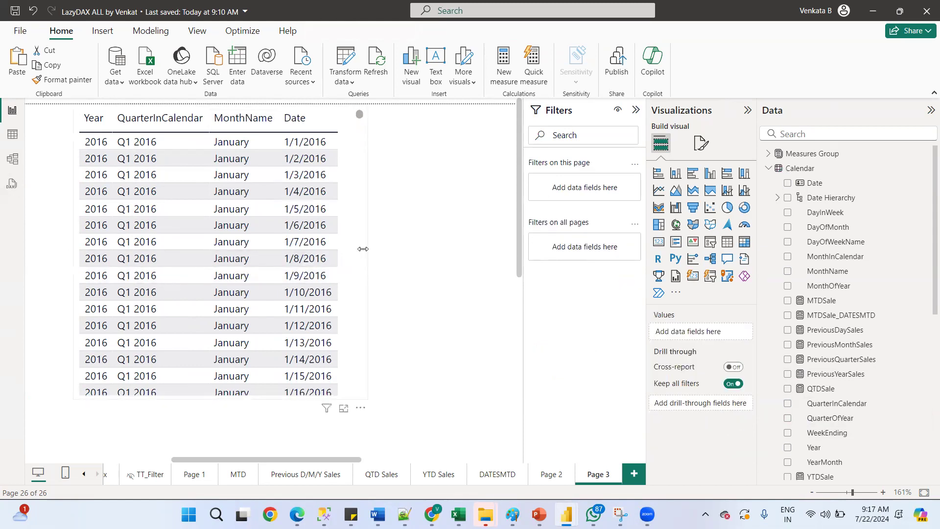
left_click(363, 249)
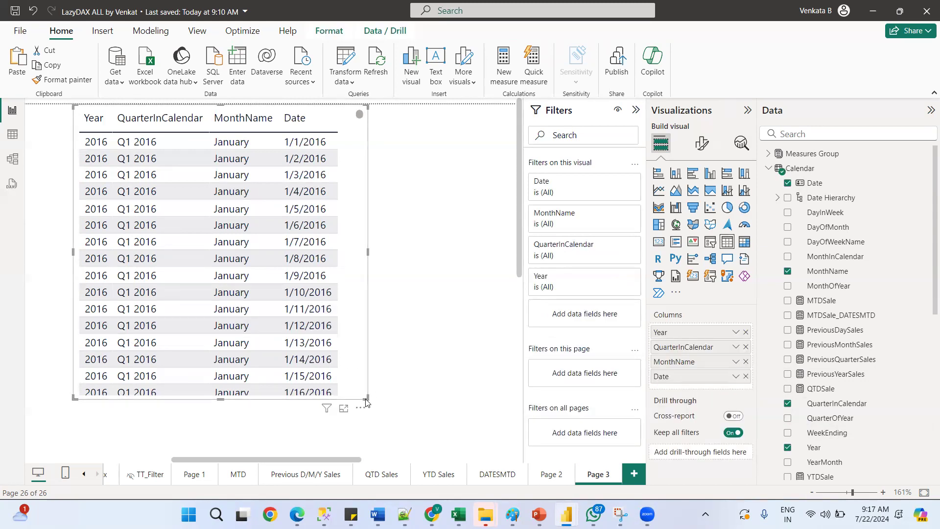
left_click_drag(366, 397, 361, 392)
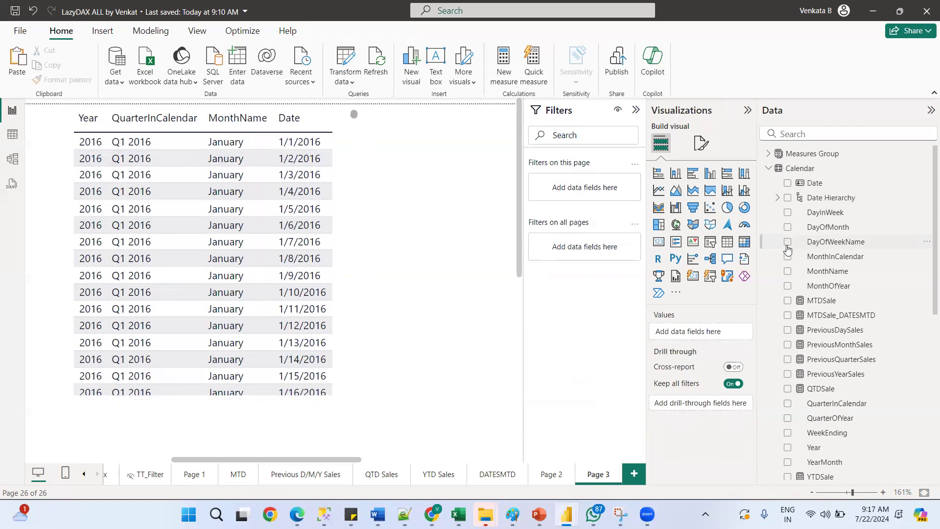
Add a card visual and place it to the right of the table
left_click(658, 242)
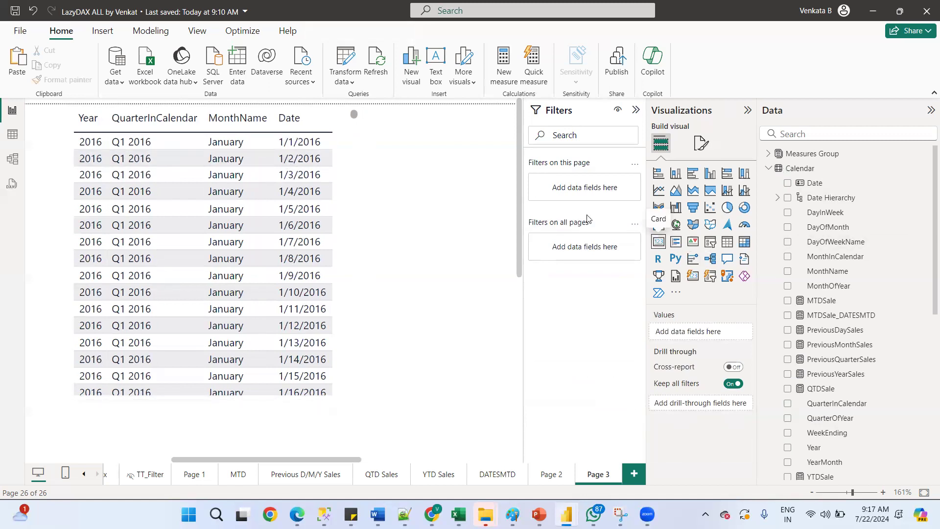
left_click_drag(53, 352, 573, 167)
left_click_drag(464, 418, 446, 190)
left_click_drag(323, 152, 382, 126)
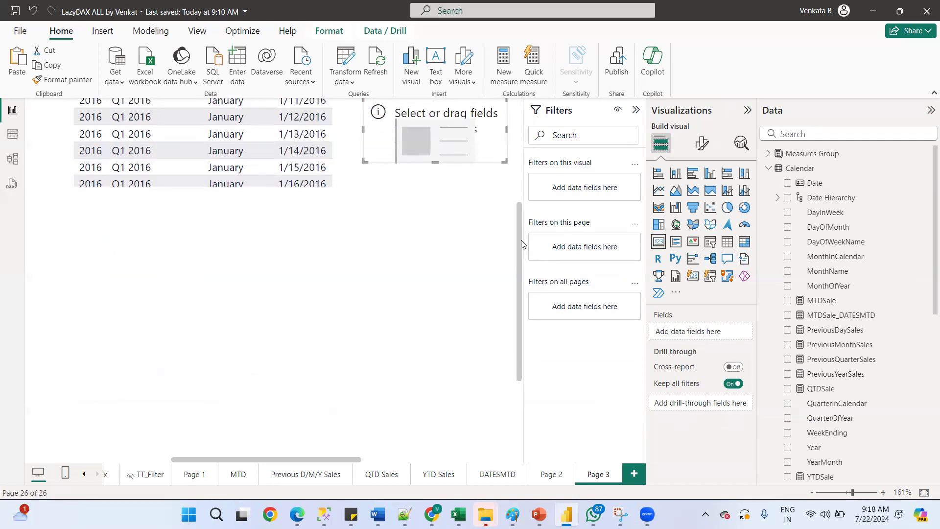
scroll(520, 220, "up", 5)
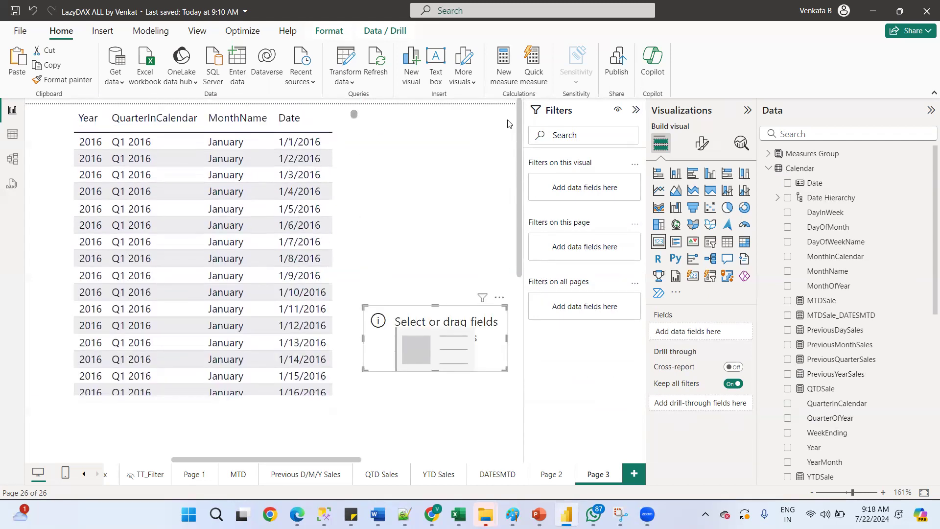
left_click(441, 171)
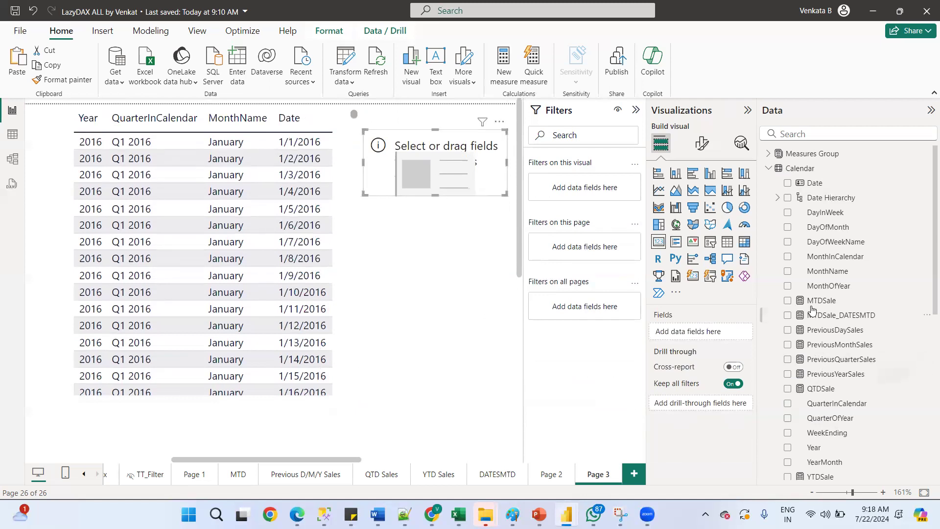
Add the Calendar Date field to the card so it shows the Earliest date
left_click_drag(813, 185, 707, 332)
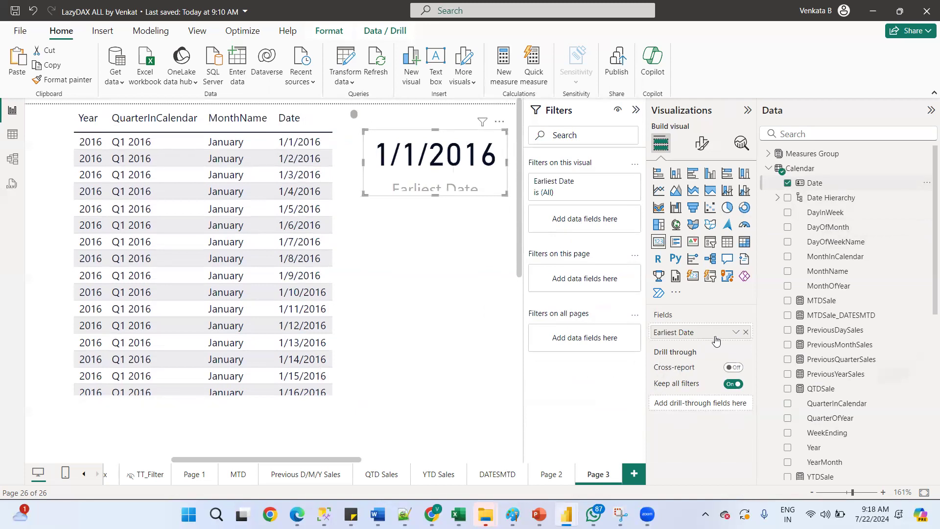
left_click(736, 332)
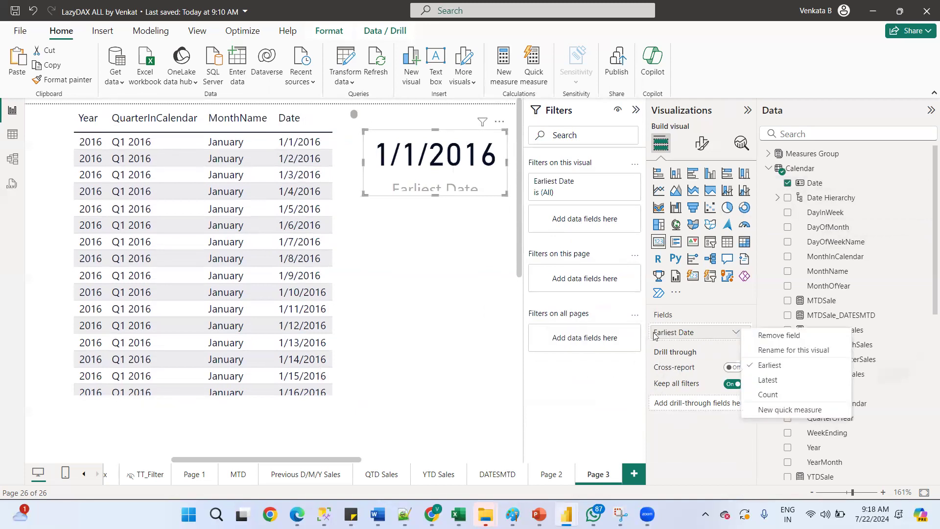
left_click(479, 181)
Paste a copy of the card and place it below the first card
key("ctrl+v")
left_click_drag(498, 149, 494, 230)
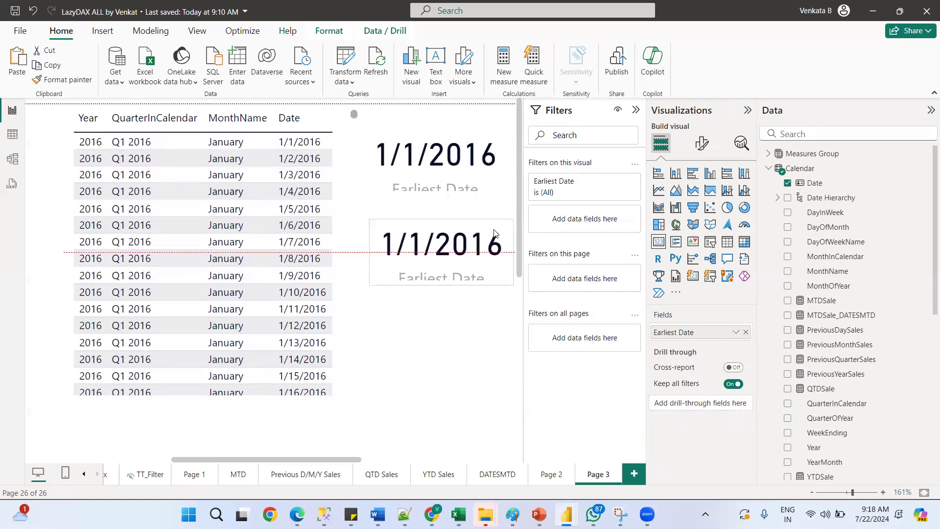
Switch the copied card's Date field to Latest and resize the card slightly
left_click(736, 332)
left_click(768, 381)
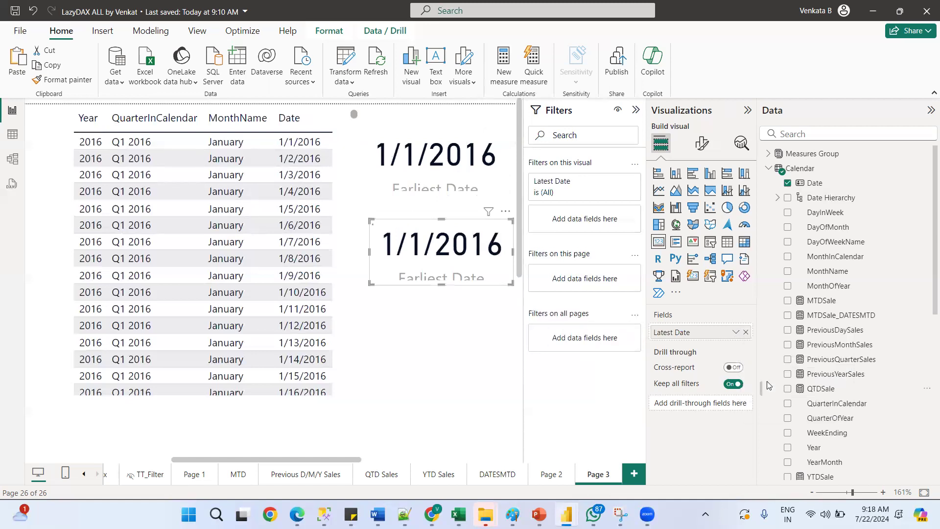
mouse_move(374, 255)
left_mouse_down()
mouse_move(332, 255)
mouse_move(366, 255)
left_mouse_up()
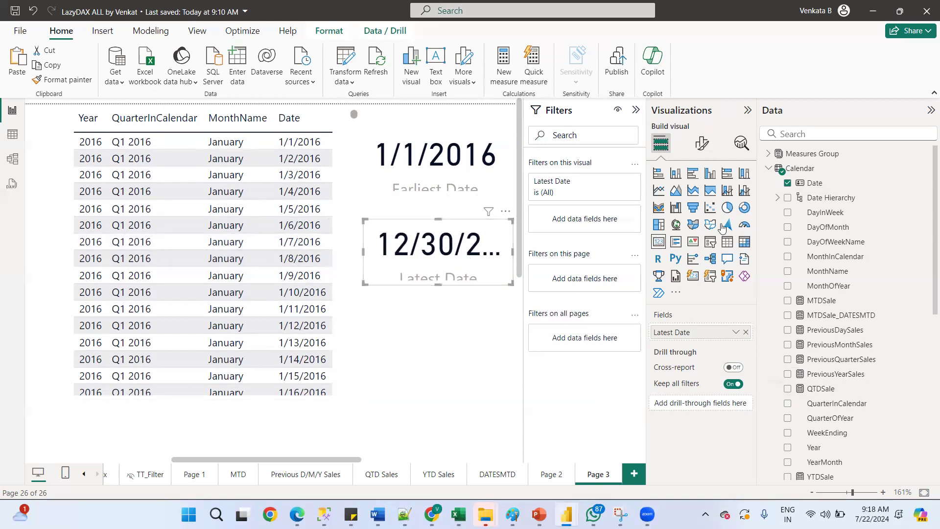
Set the date card's callout value font size to 23
left_click(702, 143)
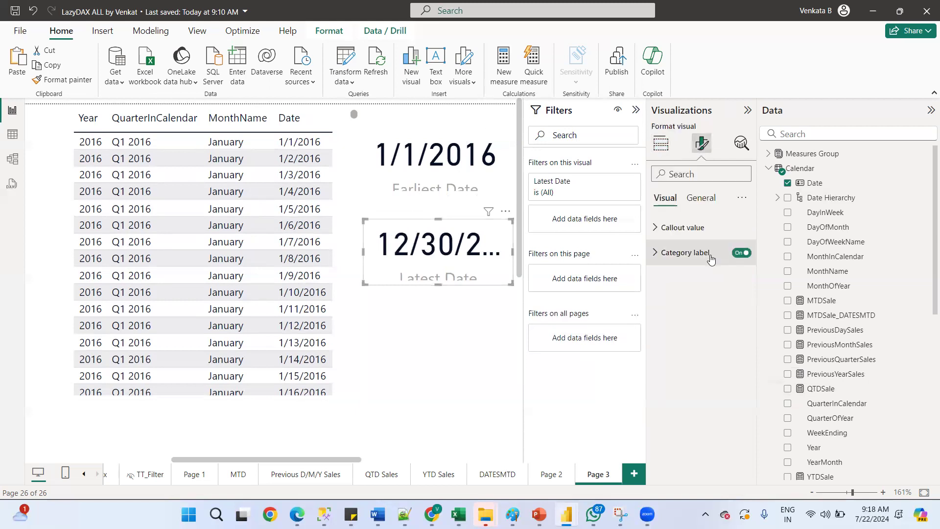
left_click(692, 228)
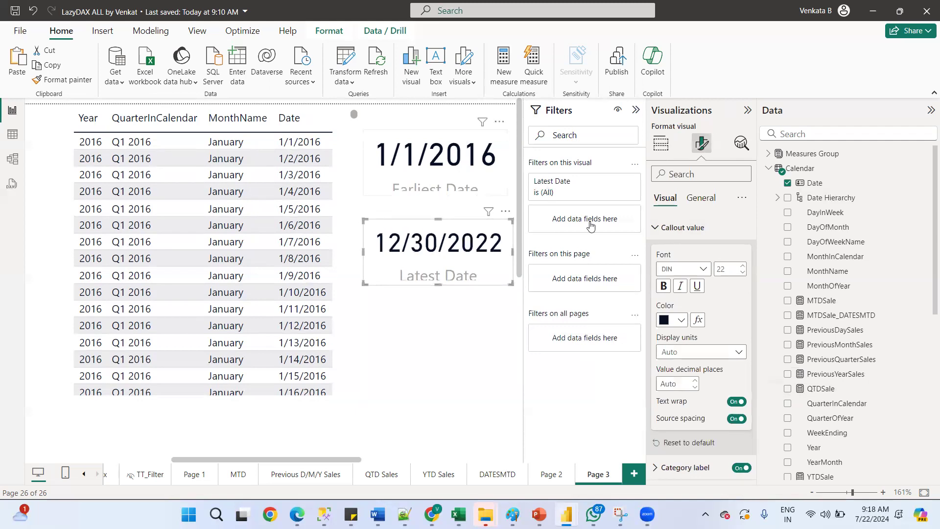
left_click(742, 273)
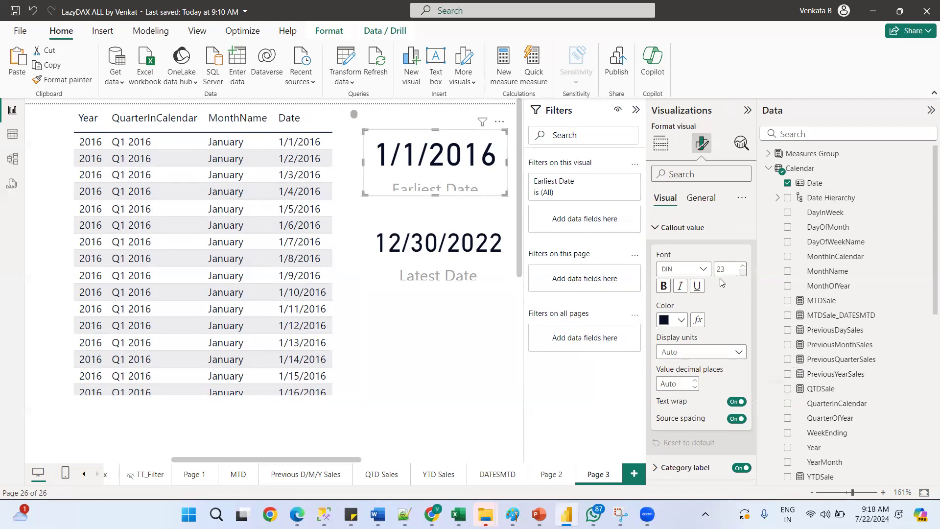
left_click(475, 299)
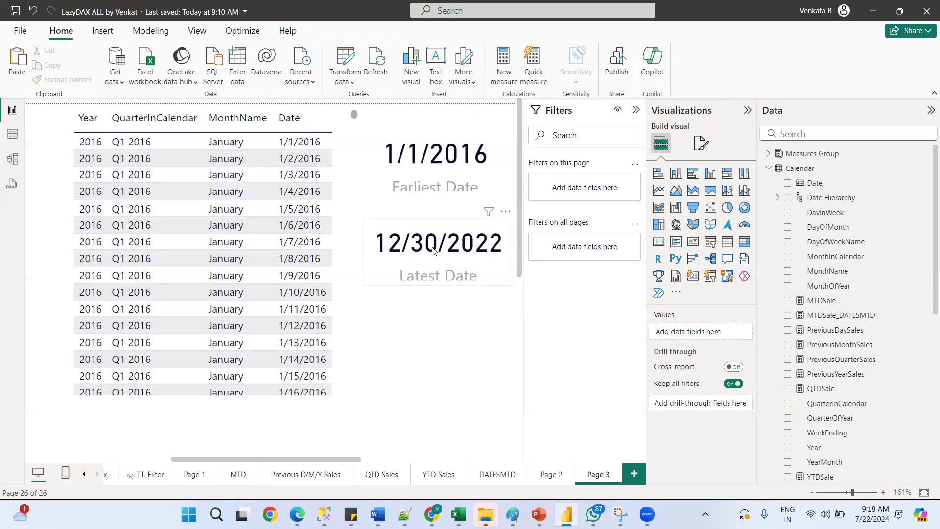
Filter the table visual's Year to 2019 using Basic filtering
left_click(82, 112)
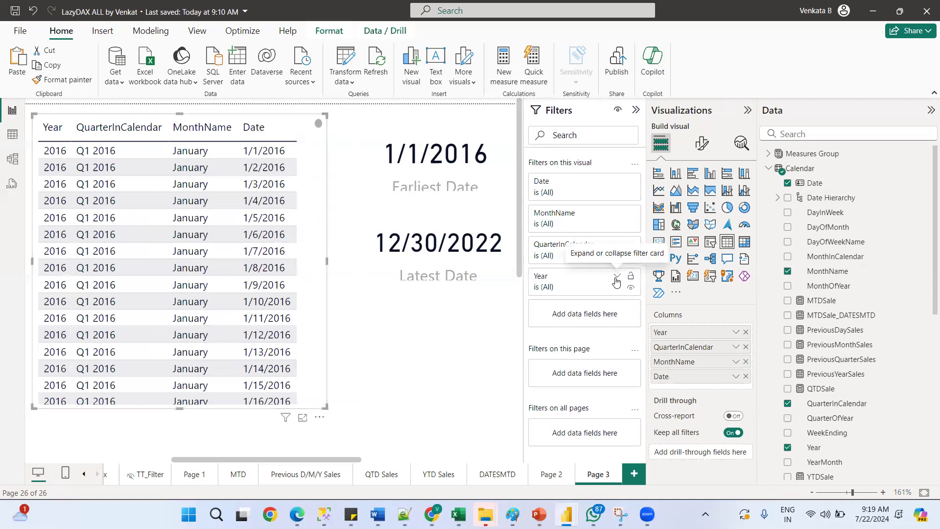
left_click(618, 278)
left_click(599, 318)
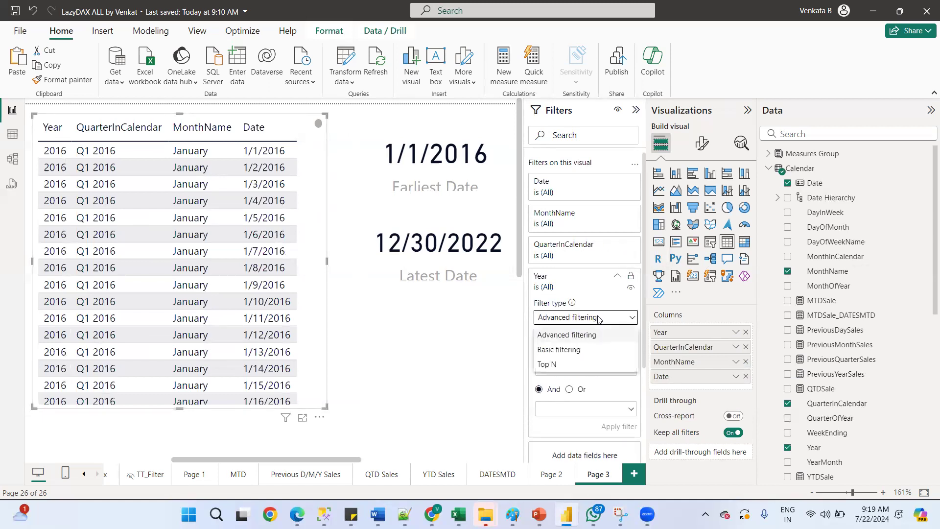
left_click(568, 350)
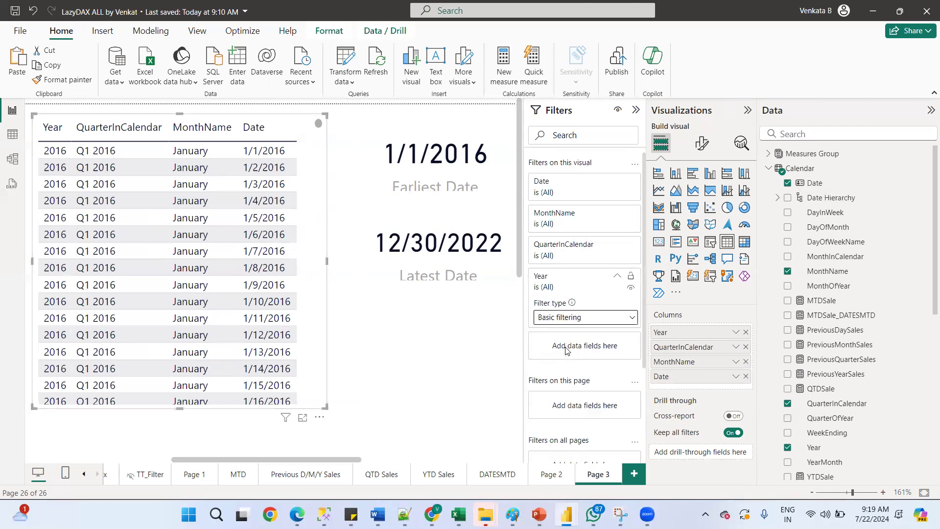
left_click(585, 323)
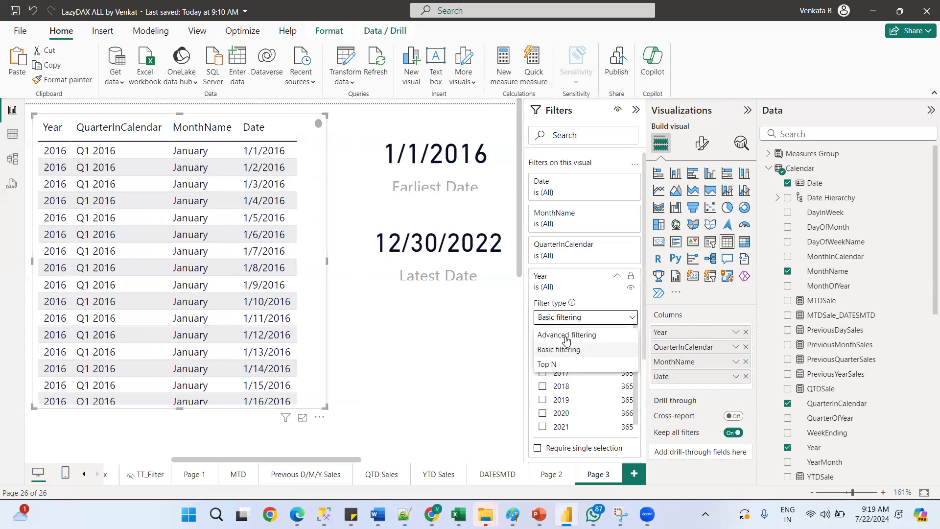
left_click(566, 352)
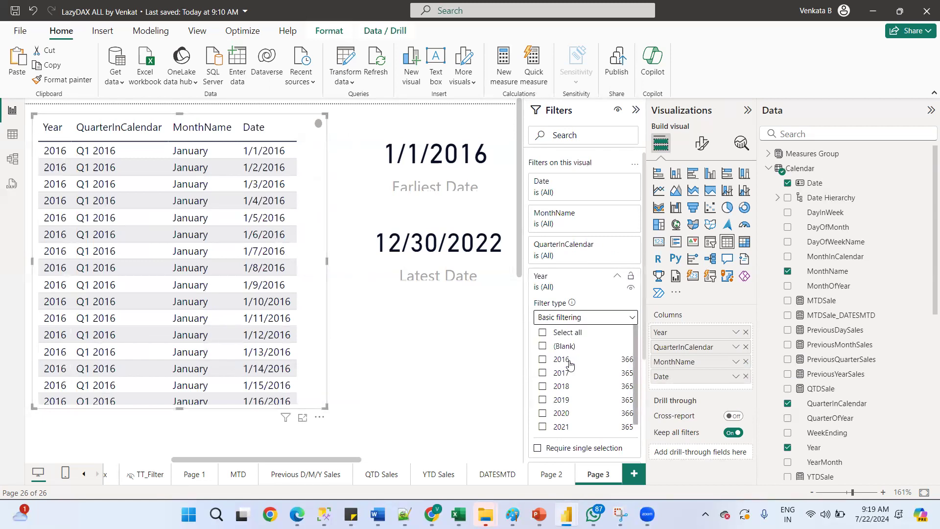
scroll(632, 344, "down", 1)
left_click_drag(642, 337, 649, 392)
left_click(543, 389)
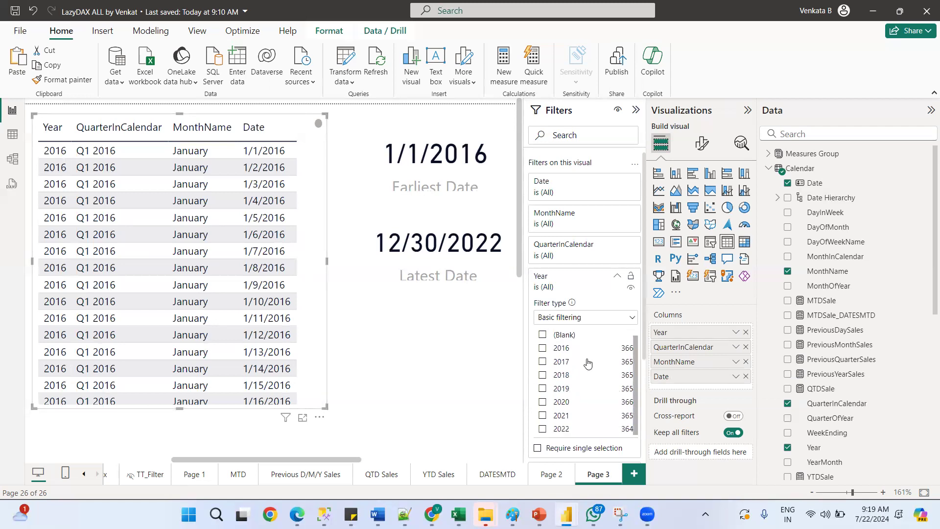
Switch the table's Year filter to Advanced filtering with the condition "is"
left_click(578, 323)
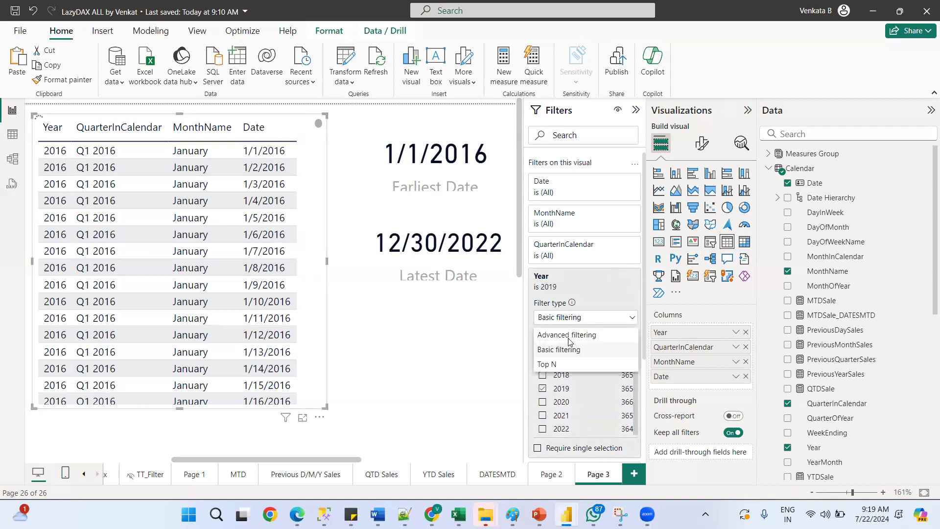
left_click(567, 336)
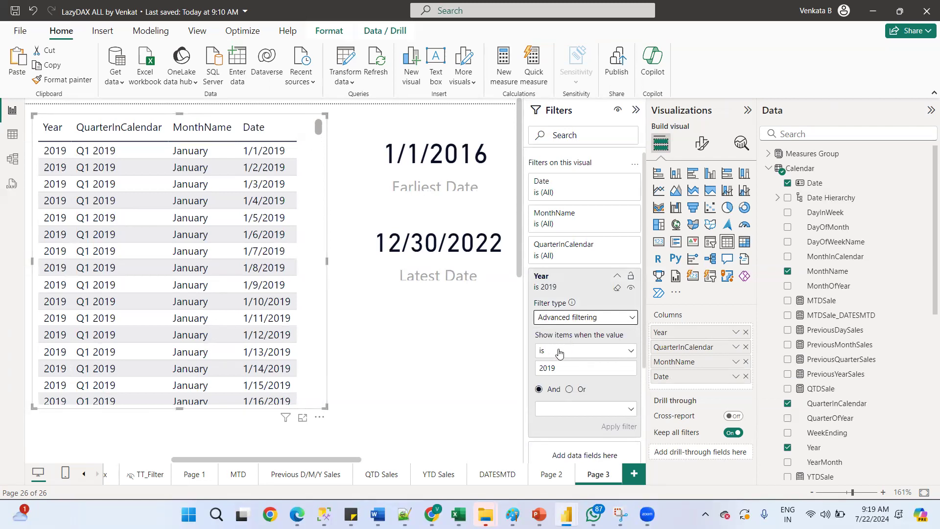
left_click(561, 352)
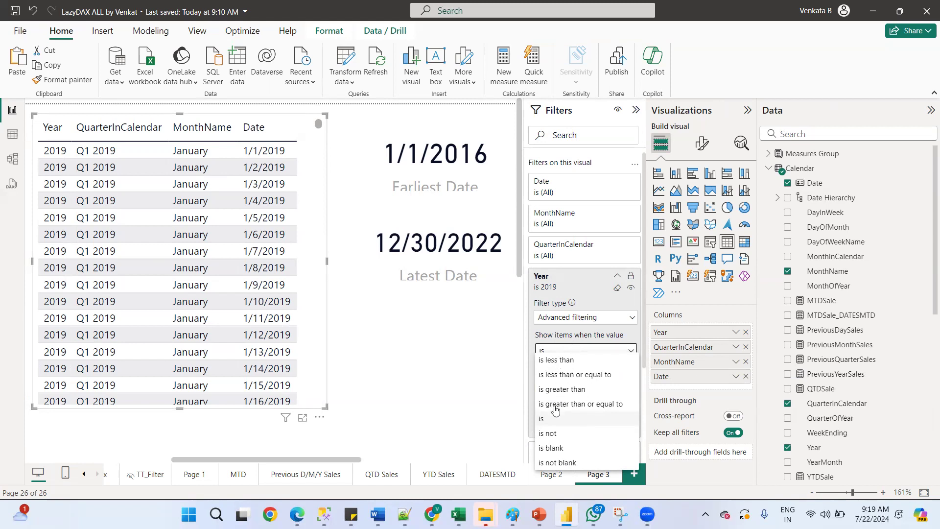
left_click(541, 422)
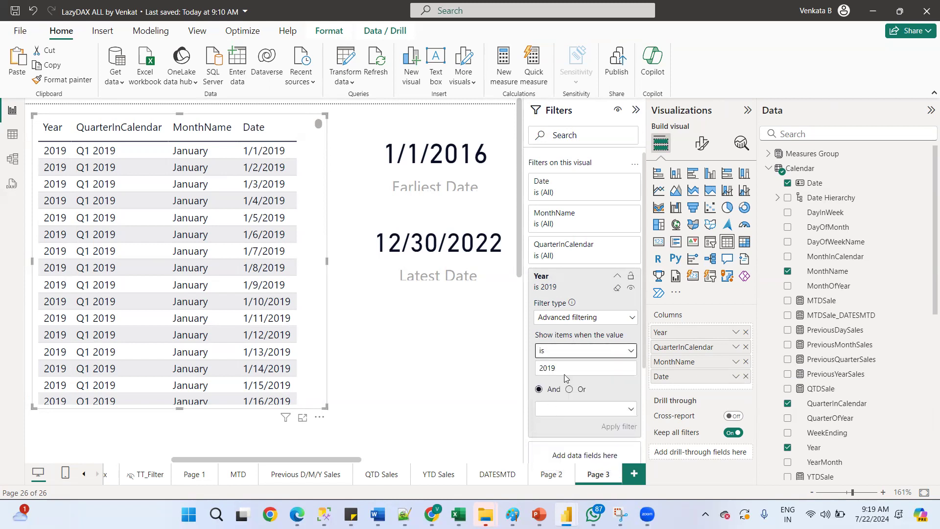
left_click(623, 428)
Change the table's Year filter value to 2020 and apply it
left_click(558, 367)
key("BackSpace")
key("BackSpace")
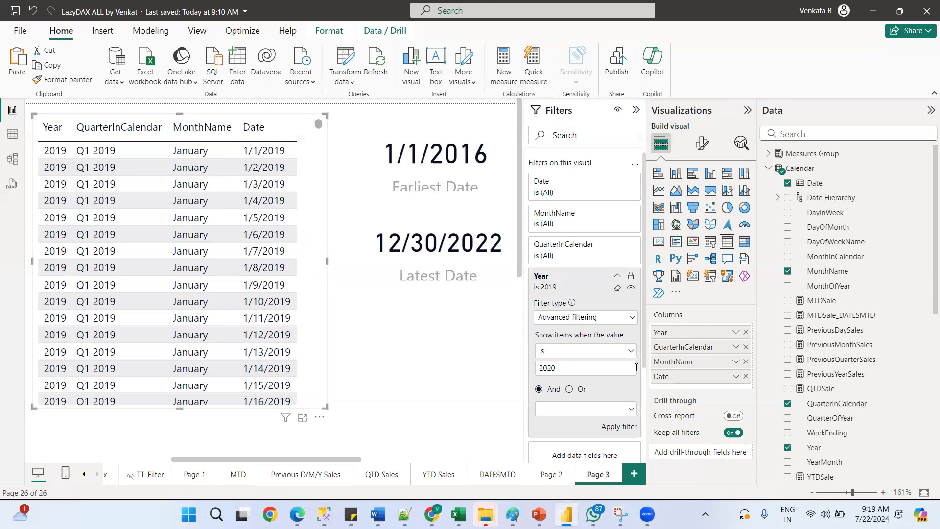
left_click(621, 428)
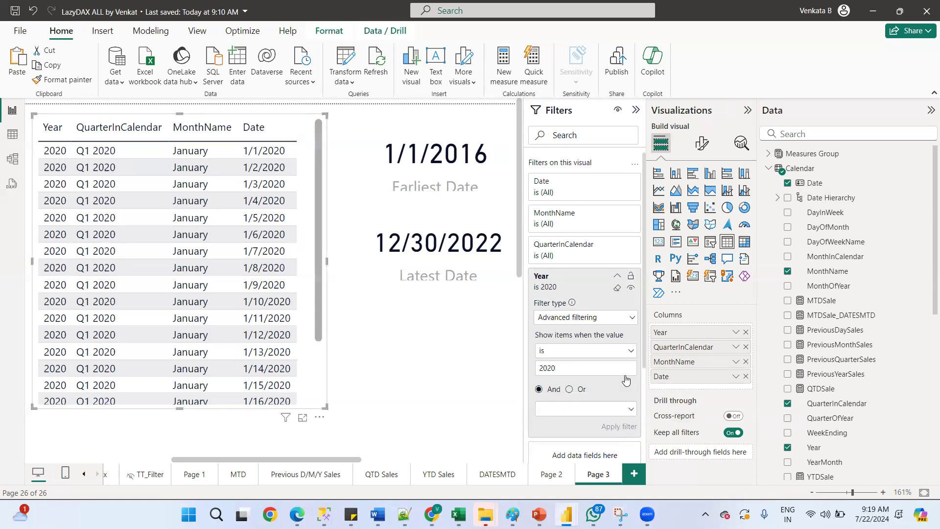
left_click(619, 278)
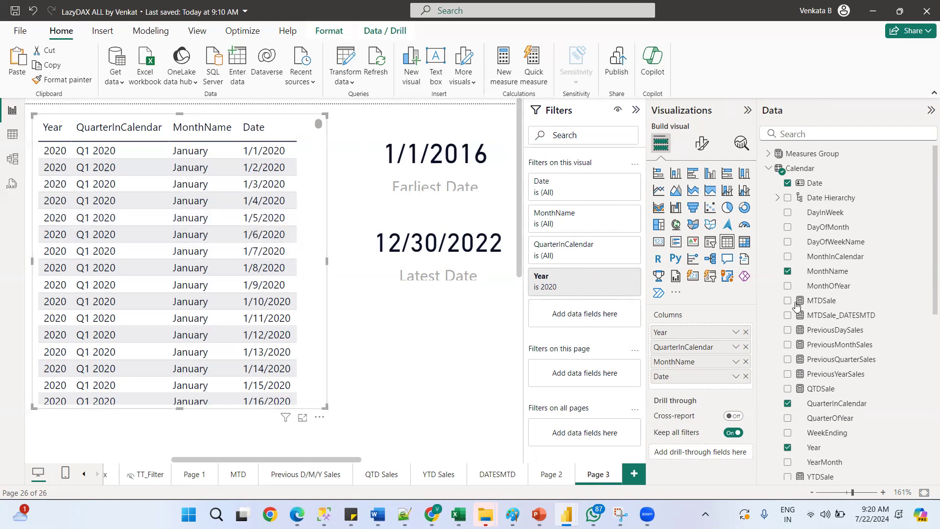
Add the Year field as a filter on this page
left_click_drag(543, 272, 583, 373)
left_click_drag(569, 375, 570, 375)
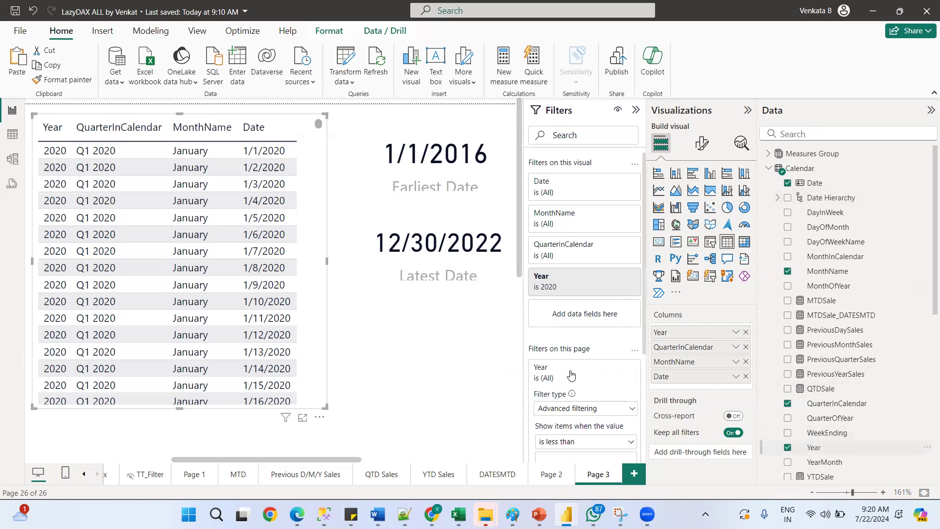
left_click_drag(644, 338, 643, 340)
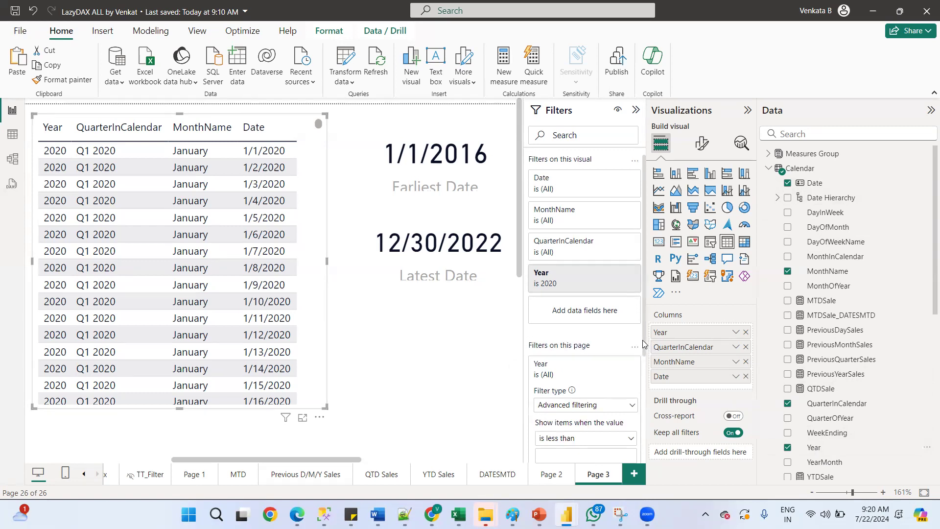
scroll(643, 343, "down", 2)
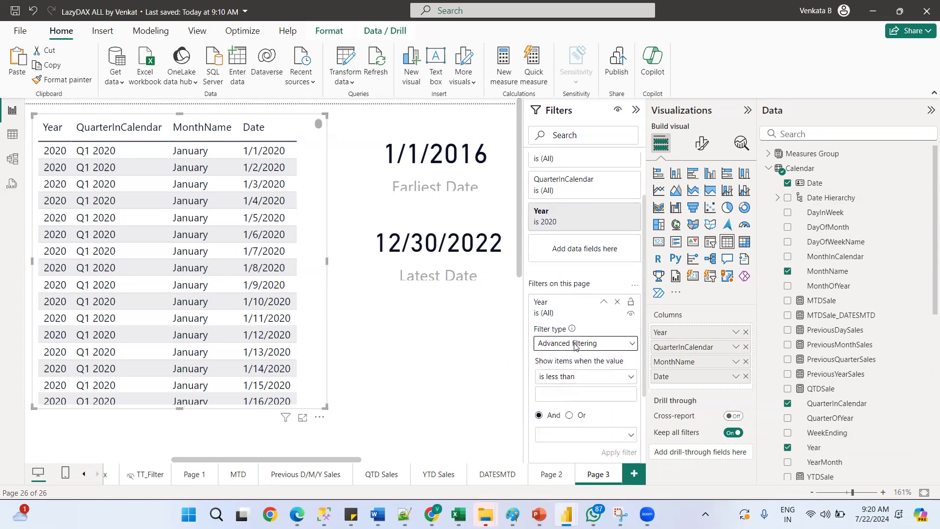
Set the page-level Year filter to Basic filtering with 2019 selected
left_click(574, 345)
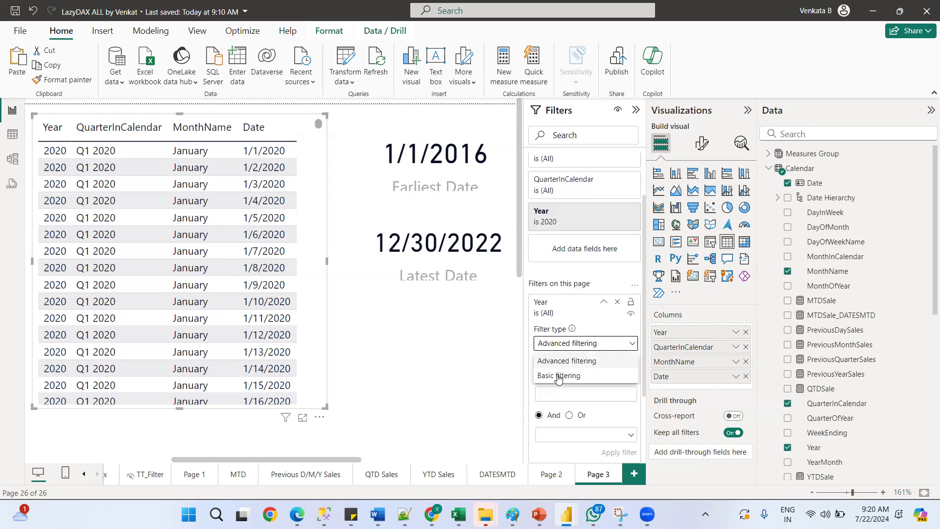
left_click(558, 377)
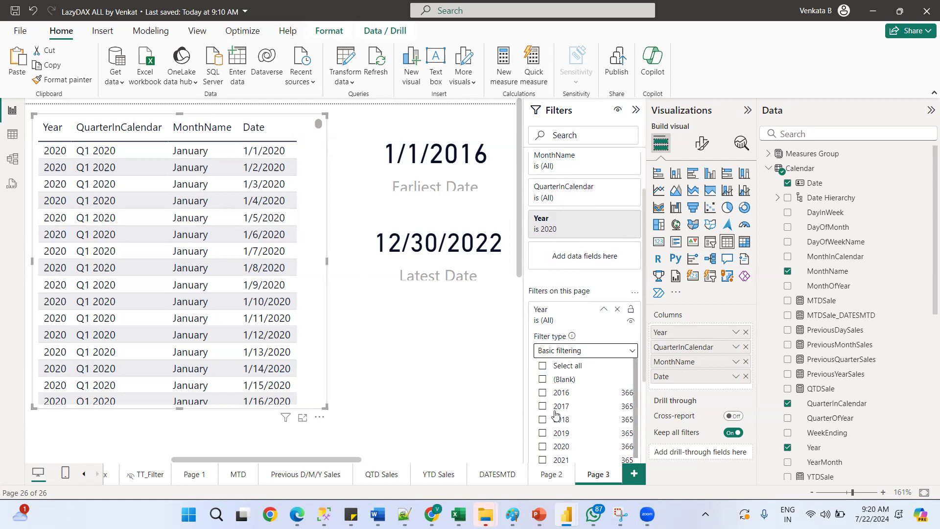
left_click(542, 447)
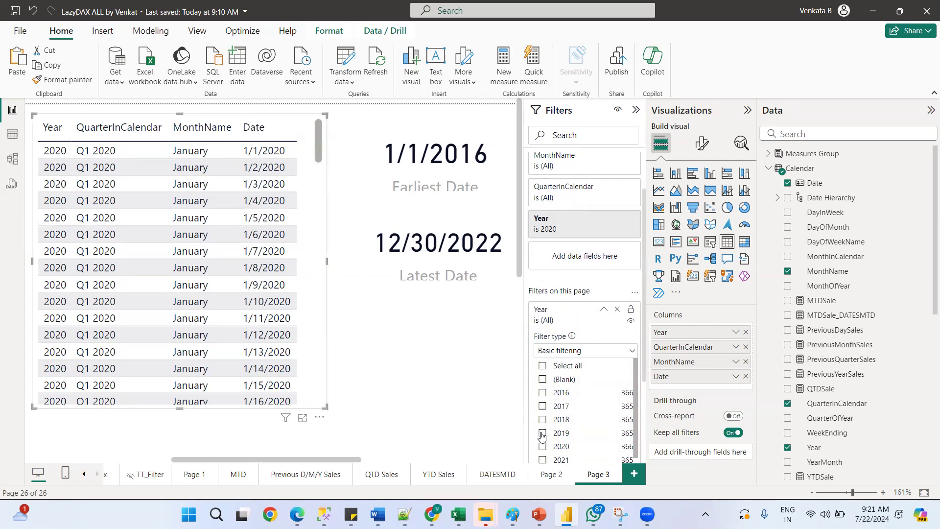
left_click(543, 433)
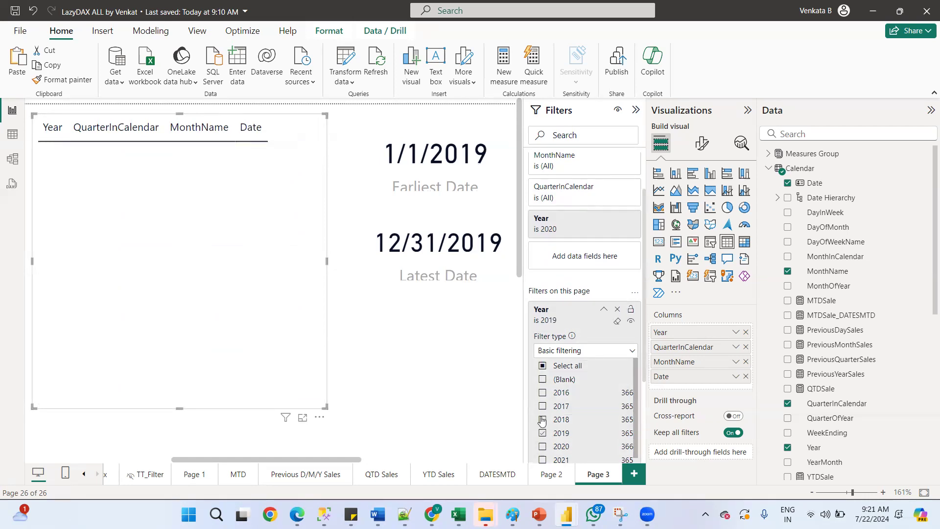
Collapse the page filter and clear the table visual's Year filter
left_click(603, 310)
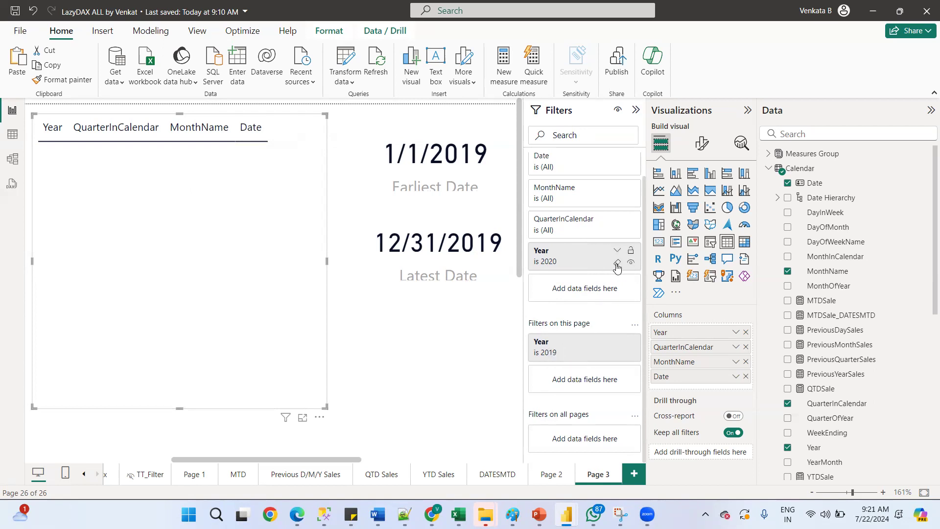
left_click(616, 264)
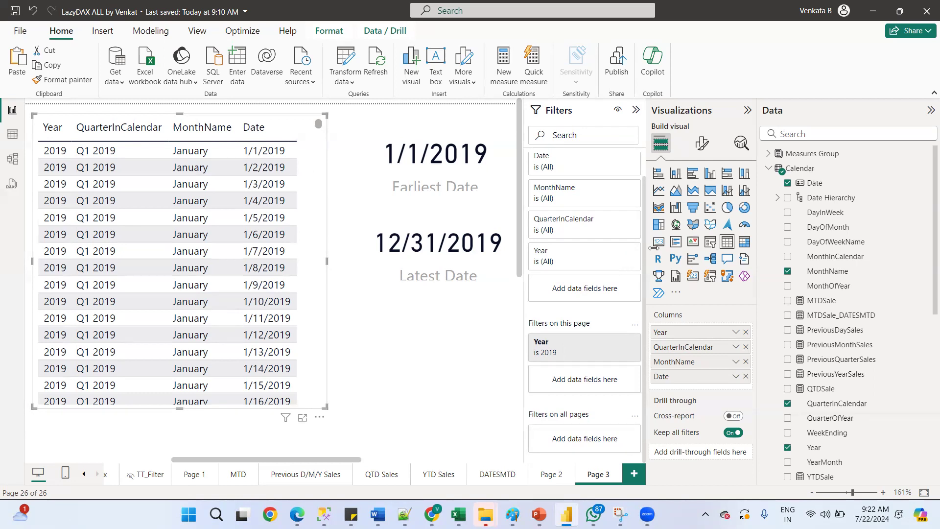
left_click(489, 474)
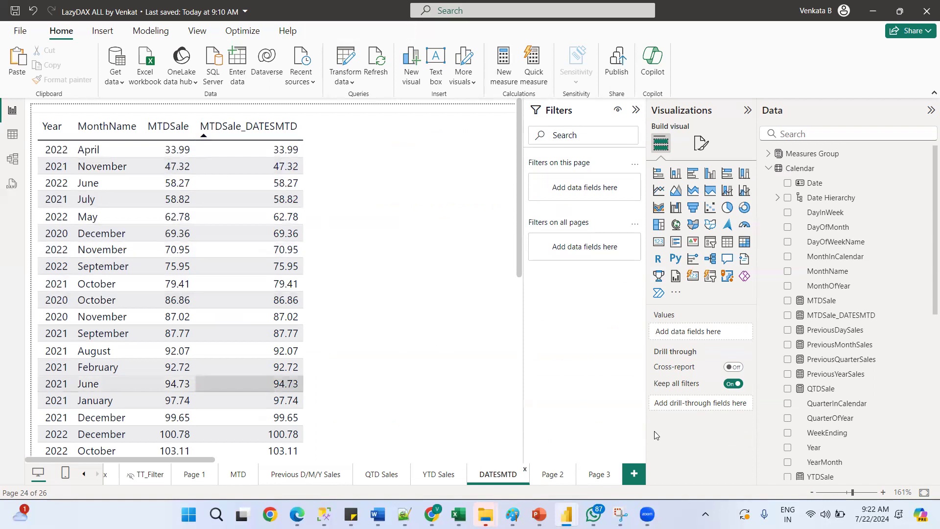
left_click(594, 475)
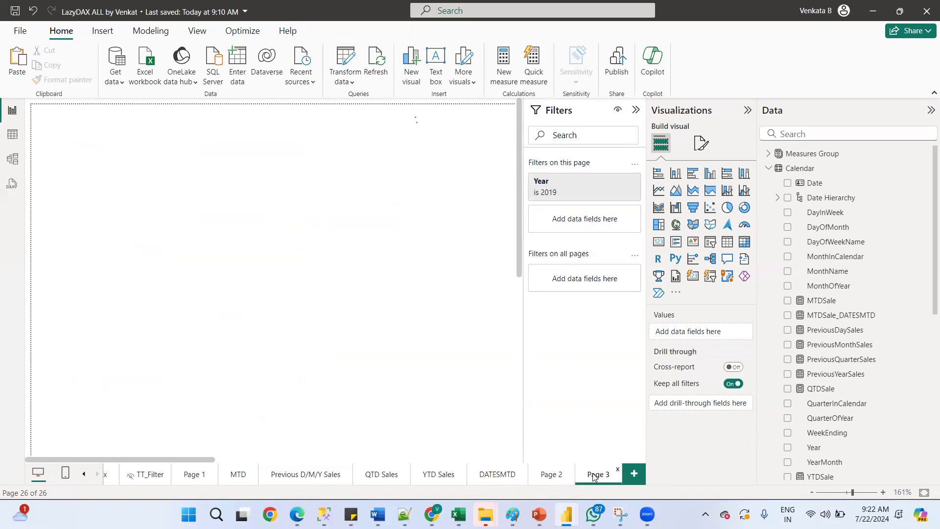
left_click(552, 476)
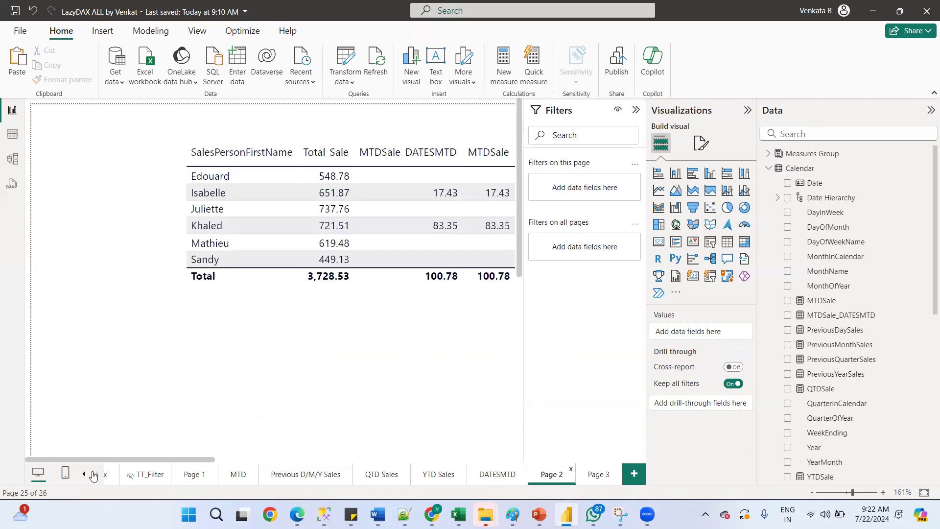
mouse_move(485, 514)
left_click(596, 473)
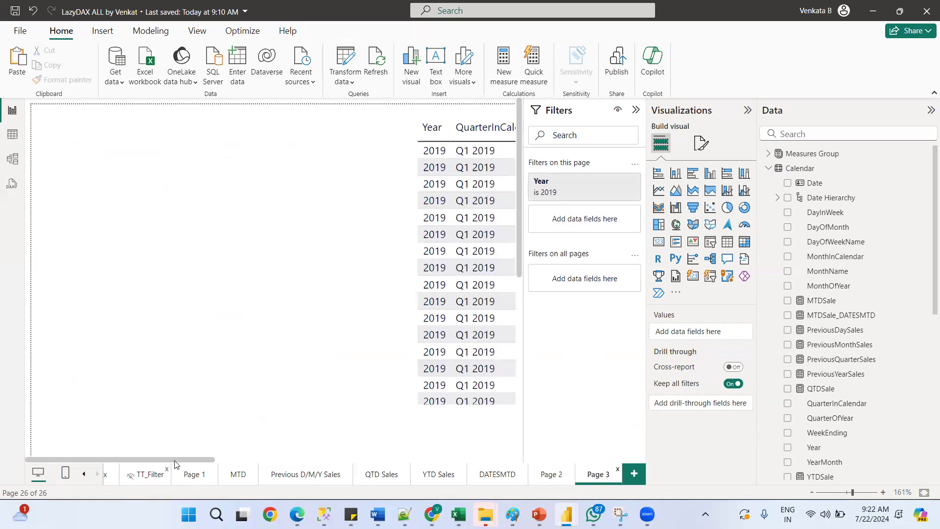
left_click_drag(205, 461, 307, 460)
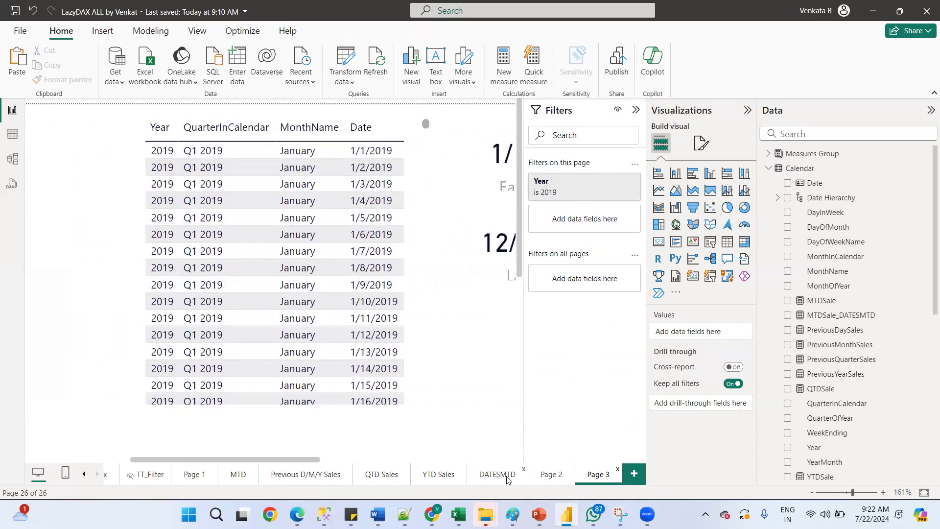
Delete the Page 2 report page and switch to the DATESMTD page
left_click(551, 475)
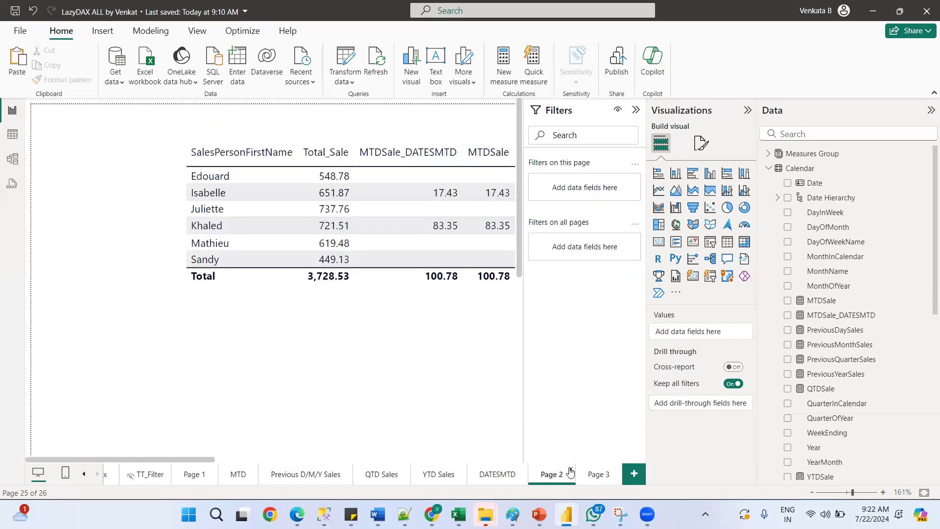
left_click(570, 471)
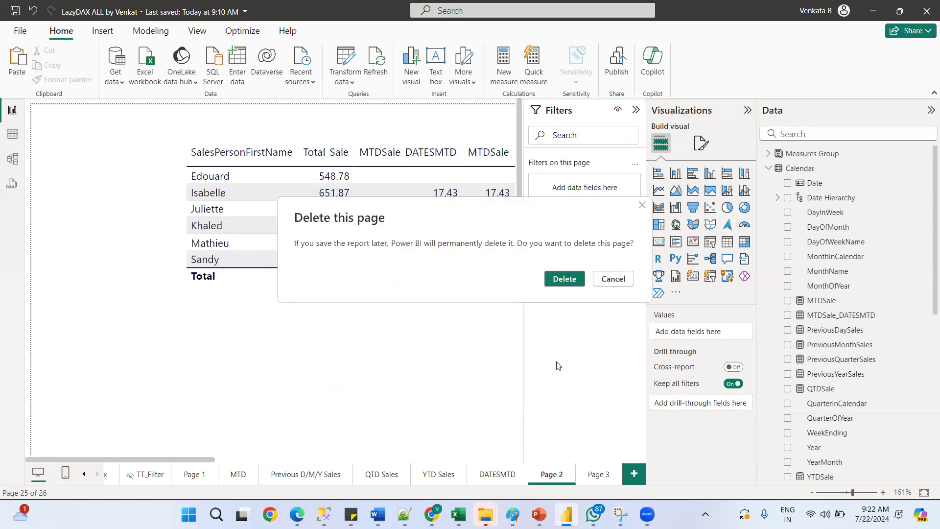
left_click(565, 279)
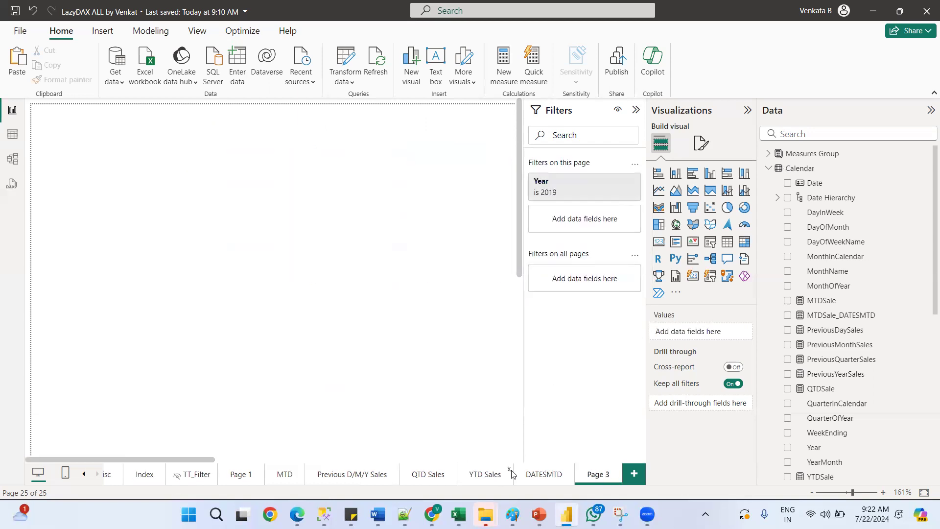
left_click(541, 475)
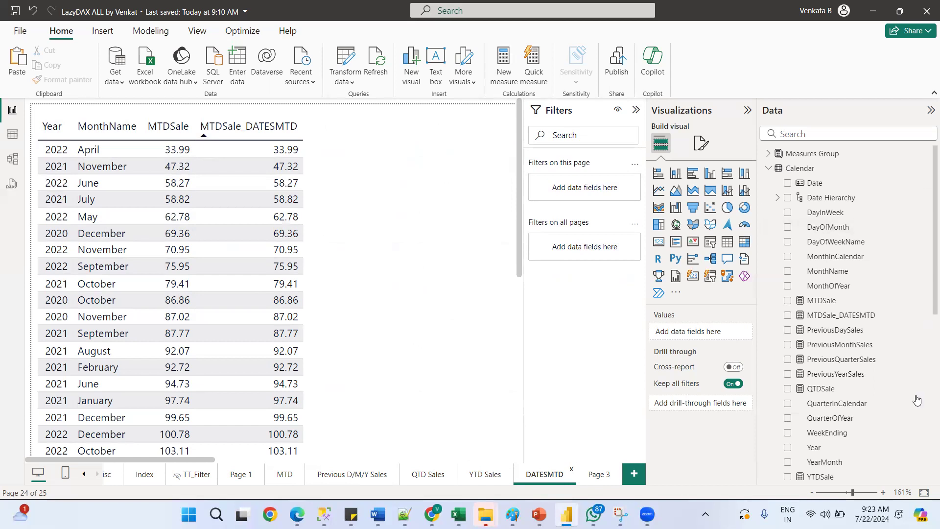
Add Year as a filter on all pages, using Basic filtering with 2020 selected
left_click(810, 449)
left_click_drag(813, 449, 586, 248)
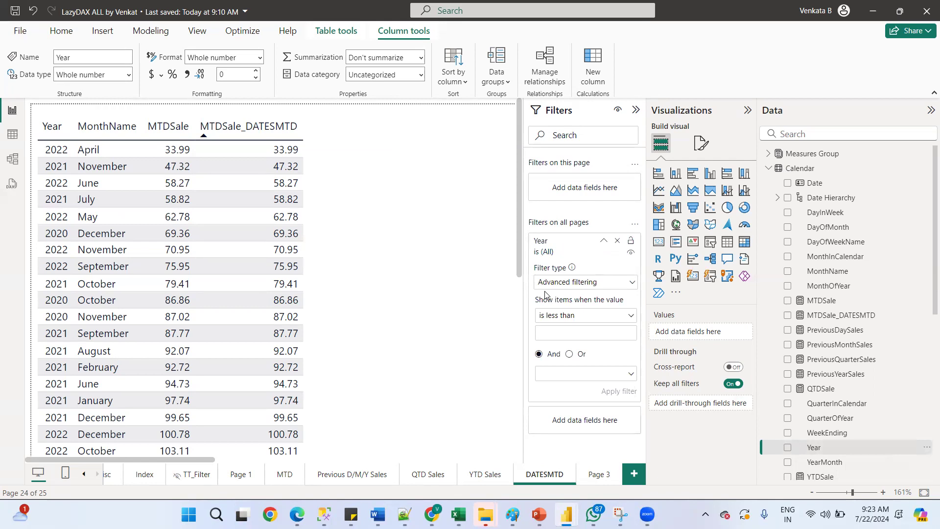
left_click(593, 287)
left_click(558, 315)
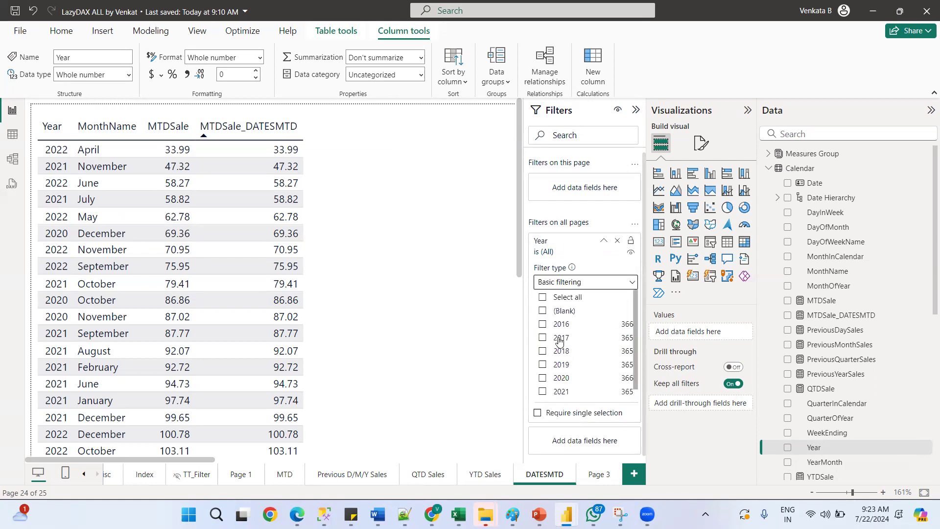
left_click(543, 379)
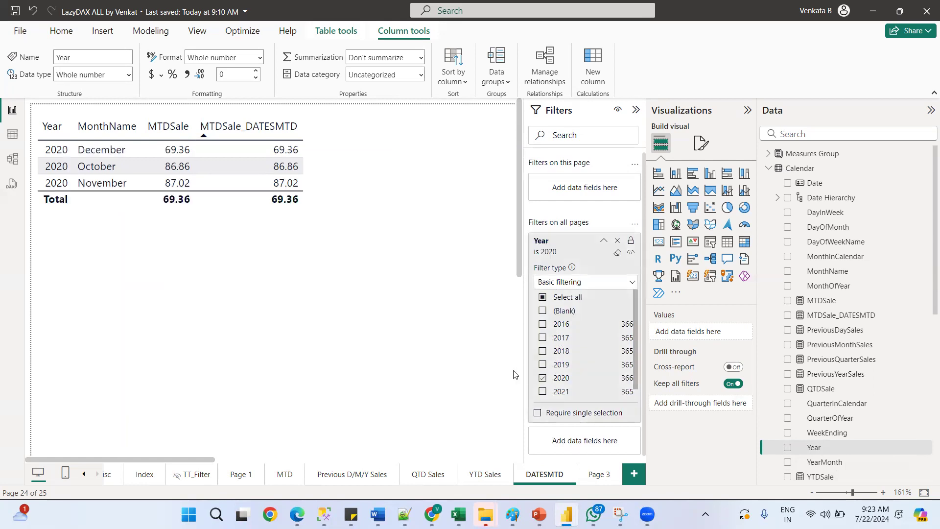
Open Page 3 and clear its page-level Year filter
left_click(598, 474)
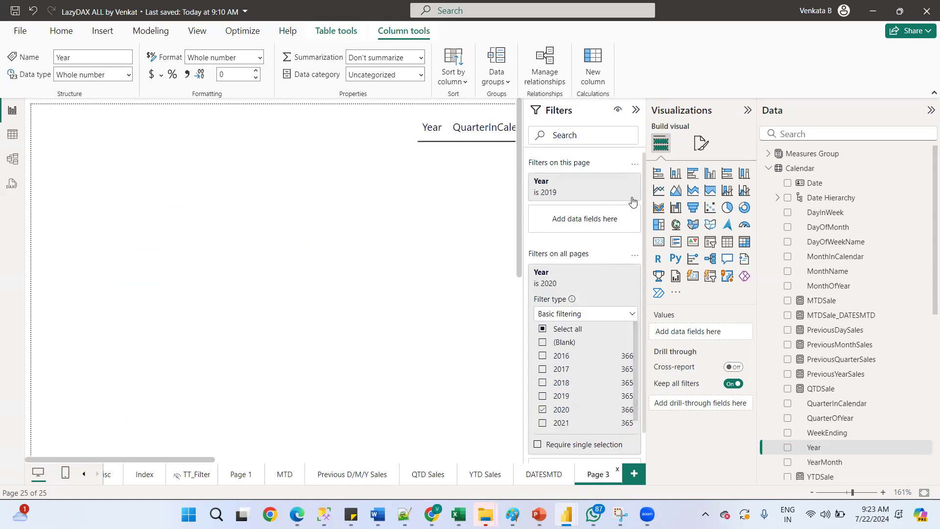
left_click(617, 194)
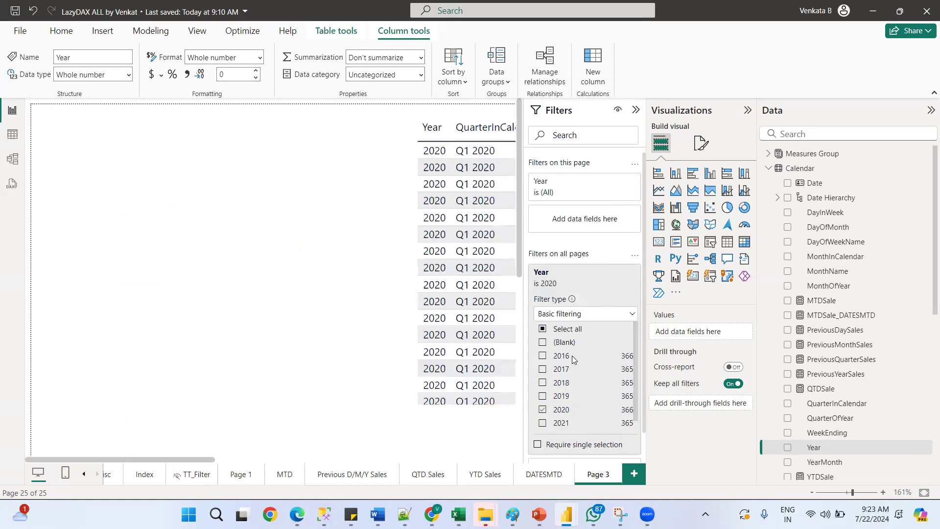
Set the all-pages Year filter to 2021 only, checking the result on the DATESMTD page and Page 3
left_click(545, 477)
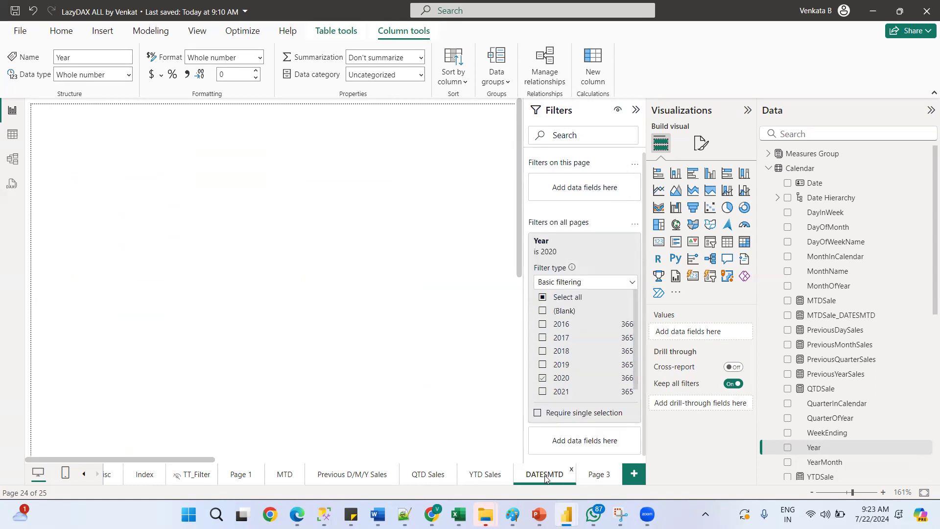
left_click(595, 474)
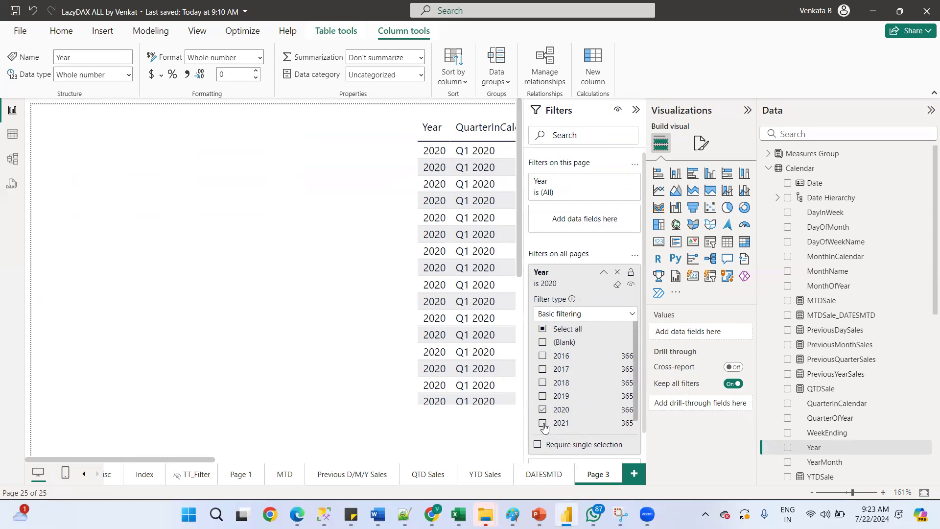
left_click(543, 427)
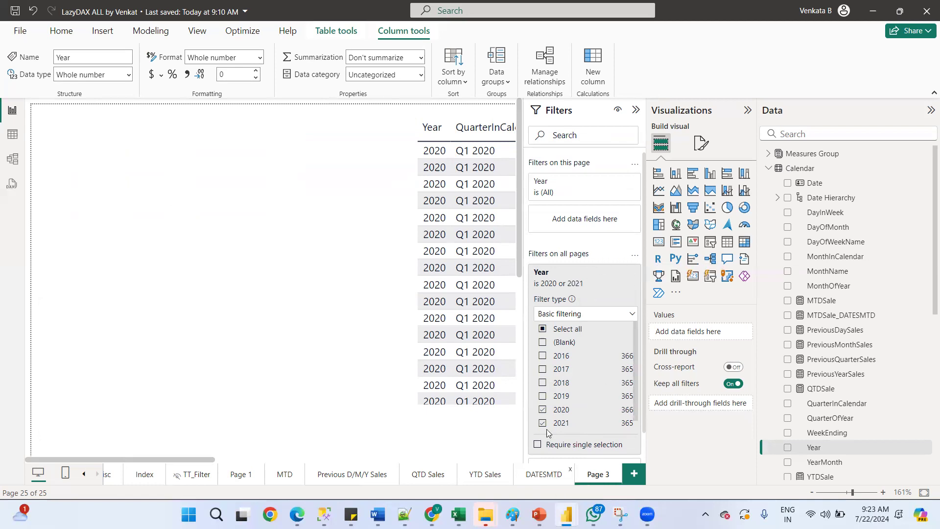
left_click(542, 409)
left_click(540, 480)
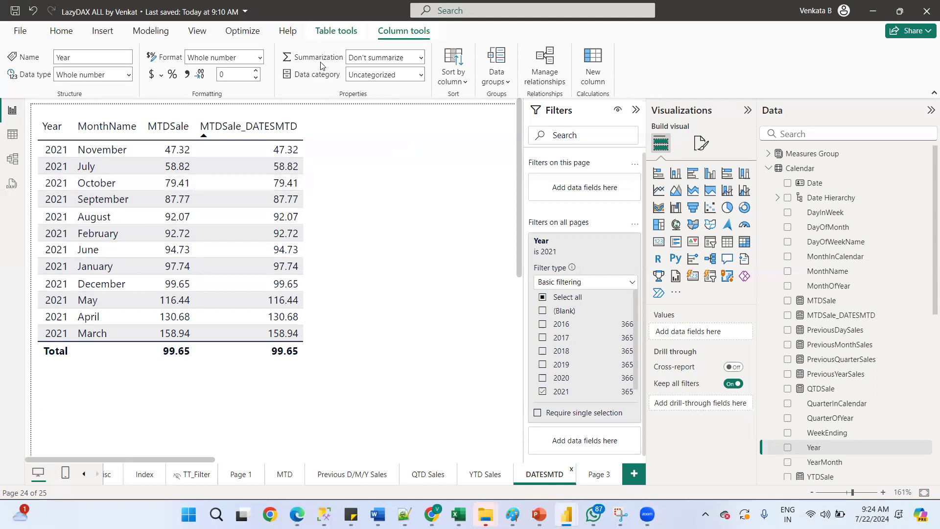
left_click(596, 478)
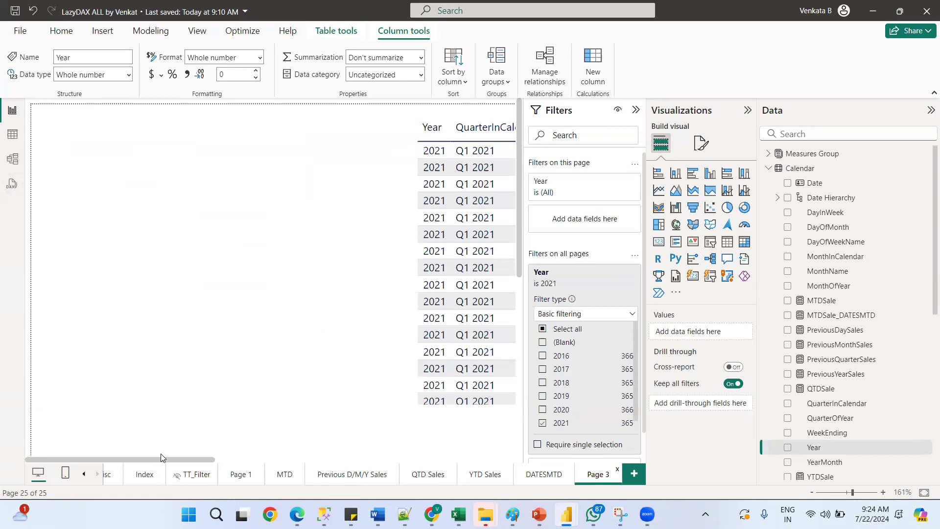
Remove the QuarterInCalendar, MonthName and Date columns from Page 3's table, leaving only Year
left_click_drag(473, 456, 254, 425)
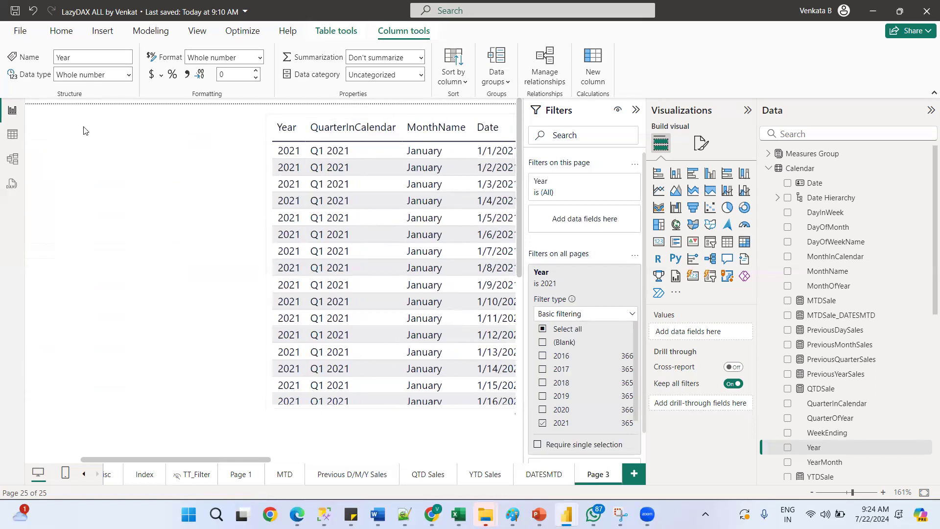
left_click(297, 123)
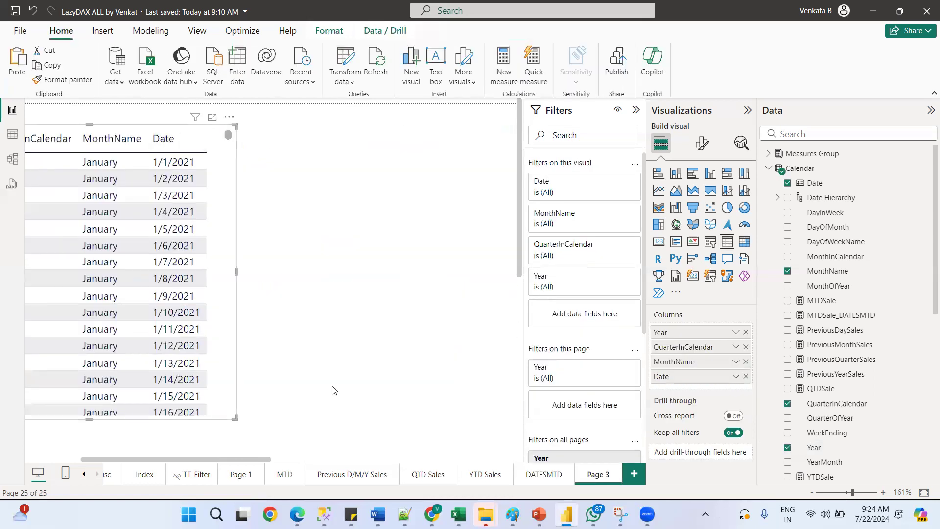
left_click_drag(229, 463, 125, 460)
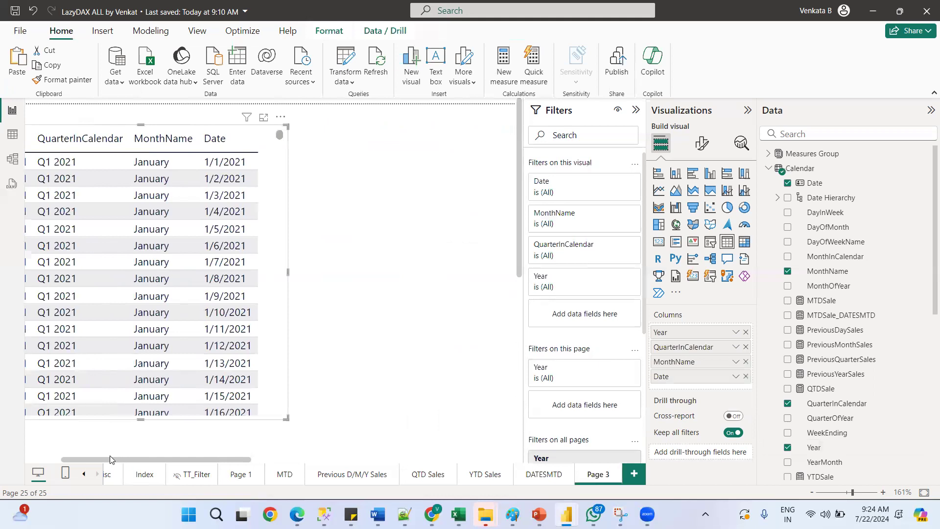
left_click(108, 431)
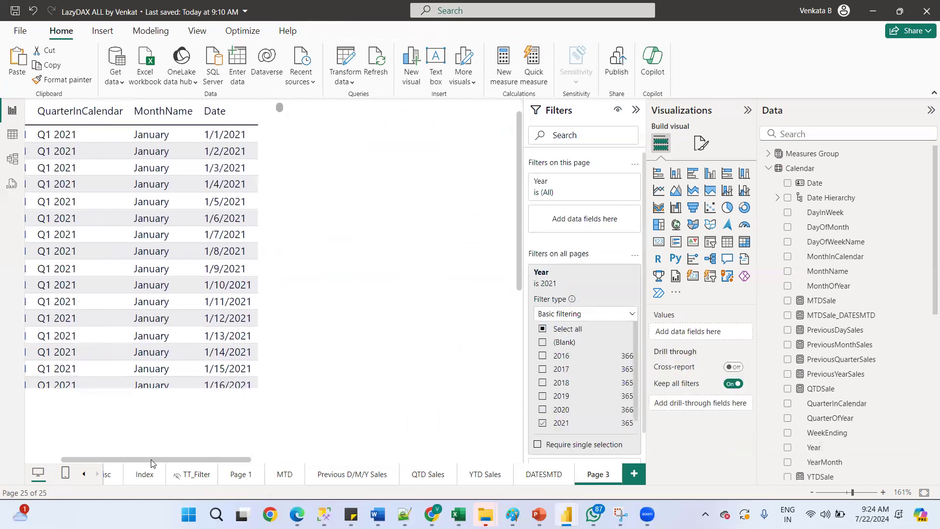
mouse_move(149, 460)
left_mouse_down()
mouse_move(117, 461)
mouse_move(140, 463)
left_mouse_up()
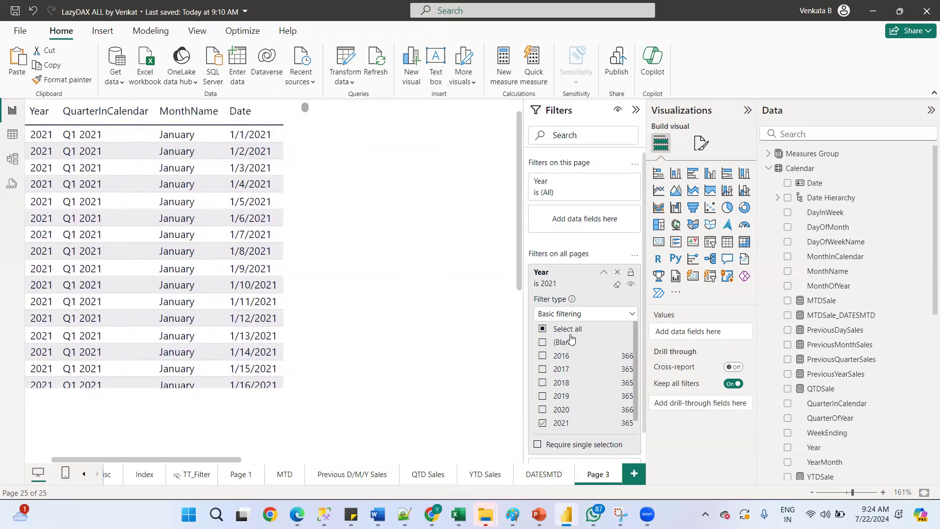
left_click(602, 273)
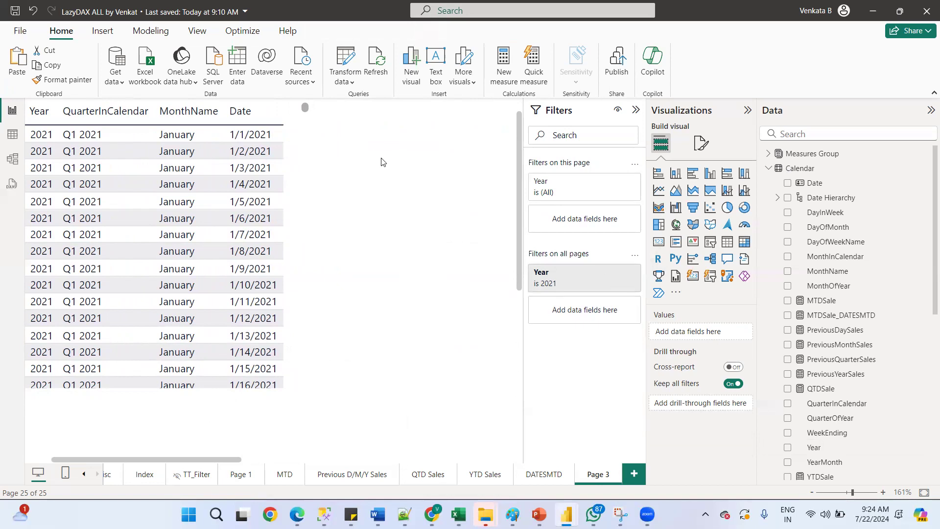
left_click(294, 134)
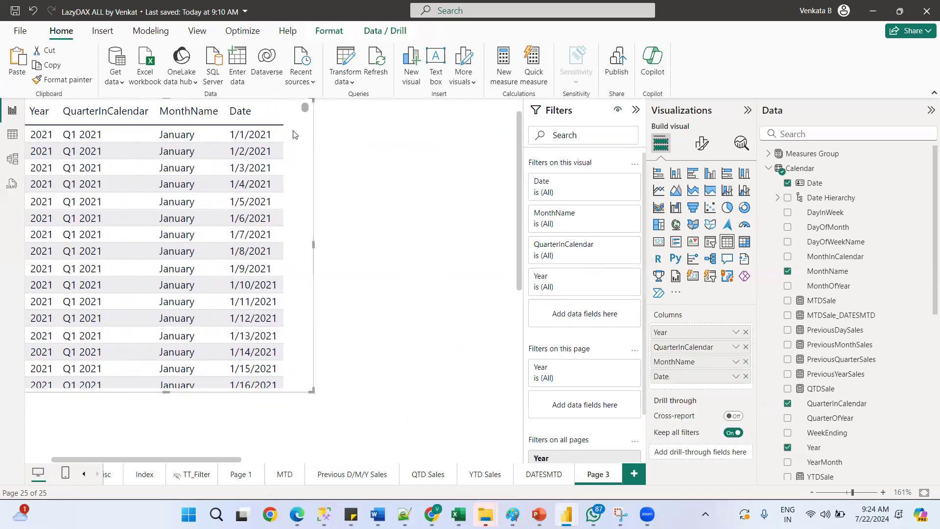
left_click(745, 347)
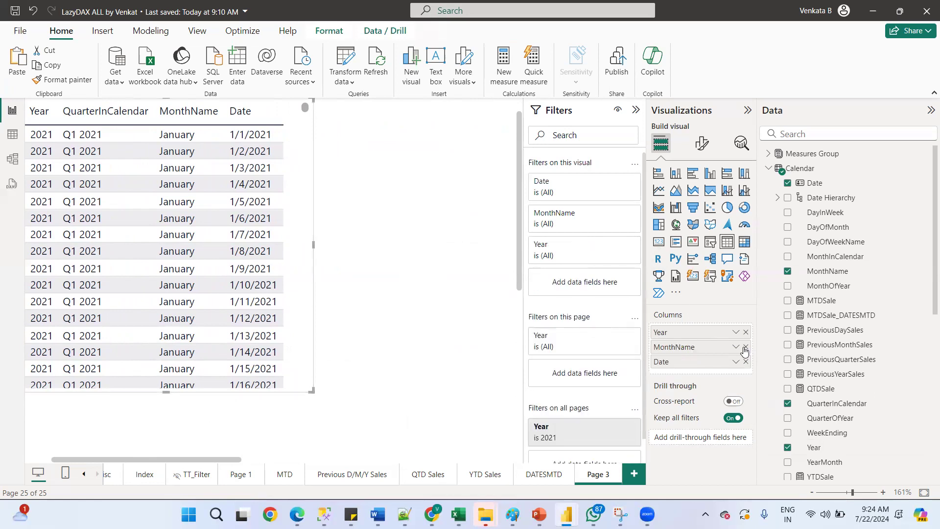
left_click(745, 347)
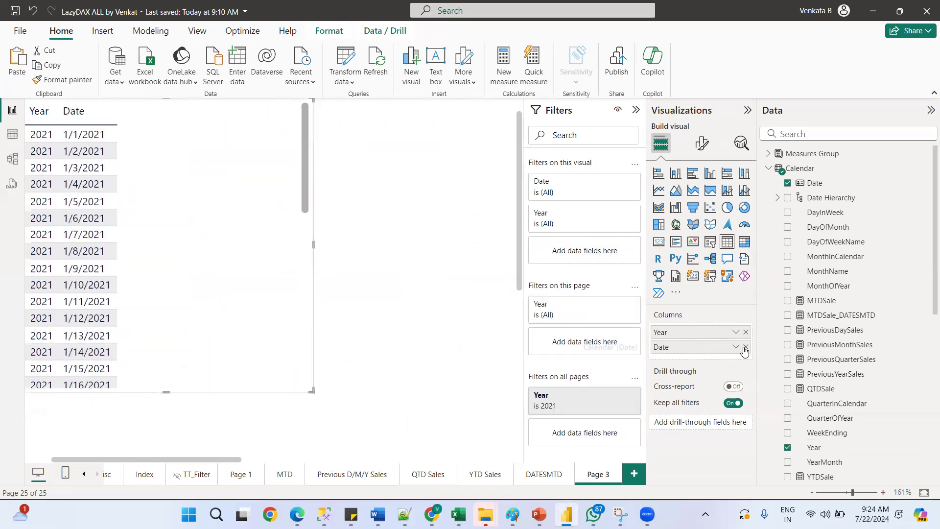
left_click(745, 347)
Search the fields for TOTA and rename the Total_Sale measure to Total_Sales in its formula
left_click(814, 133)
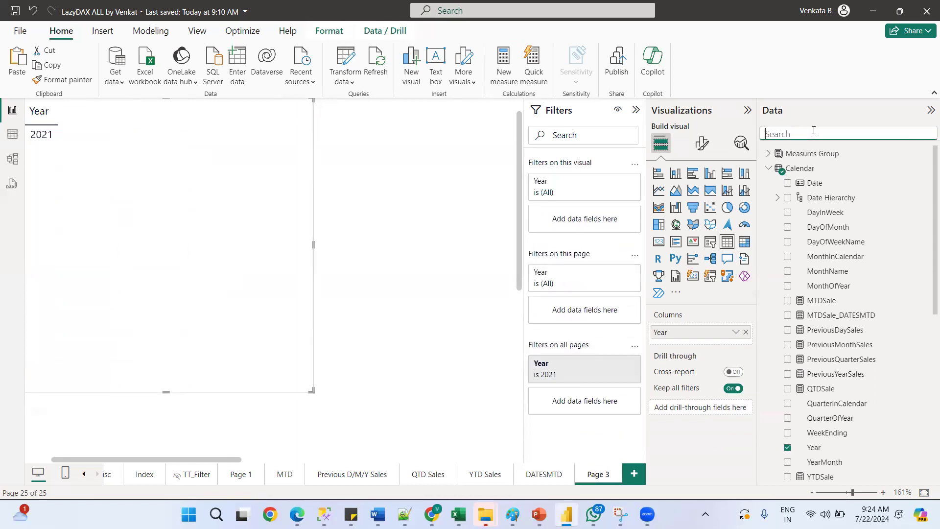
left_click(769, 168)
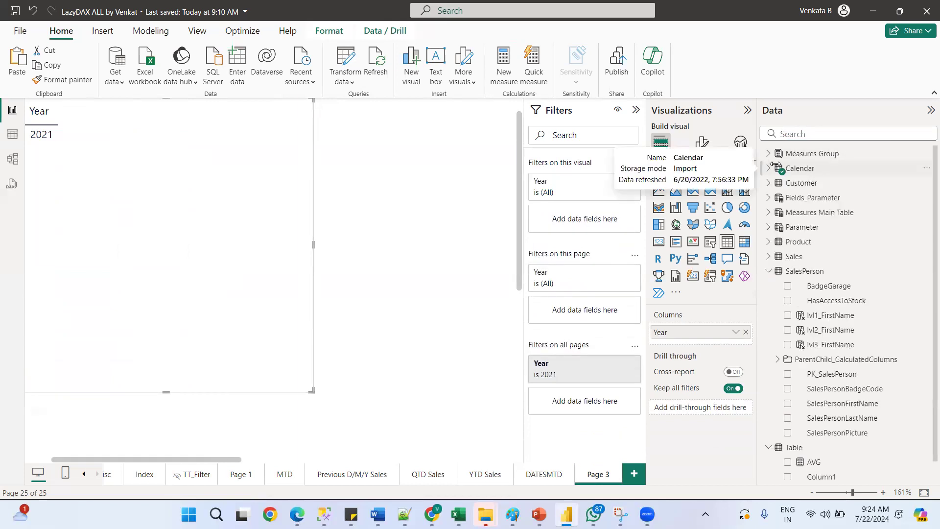
left_click(812, 133)
type("TOTA")
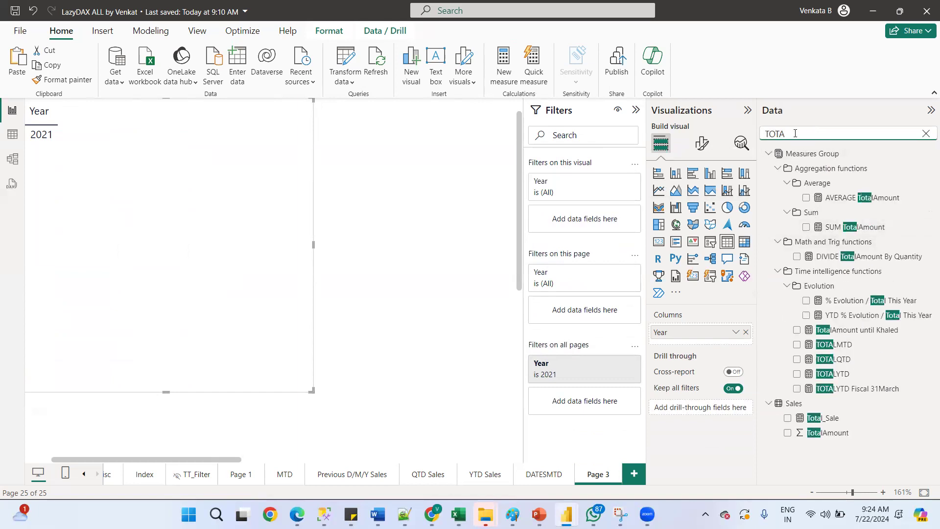
left_click(833, 418)
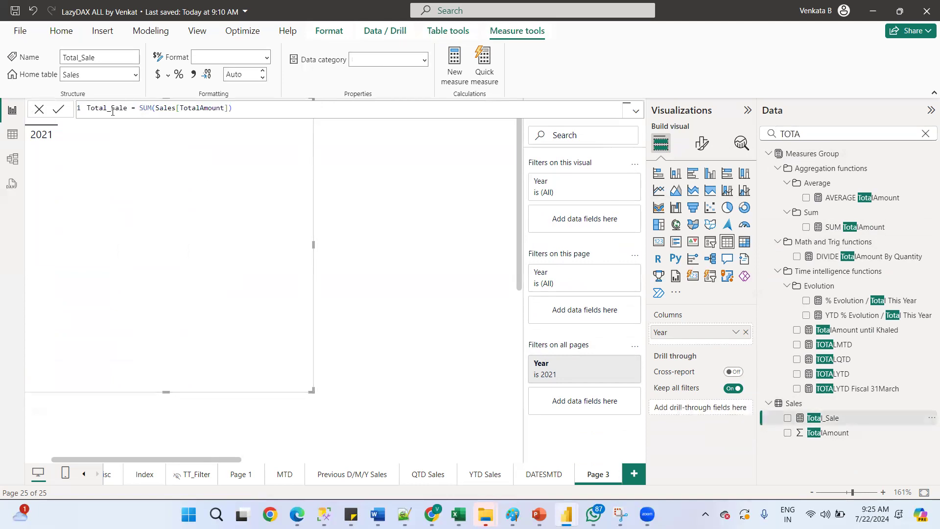
left_click(127, 108)
type("s")
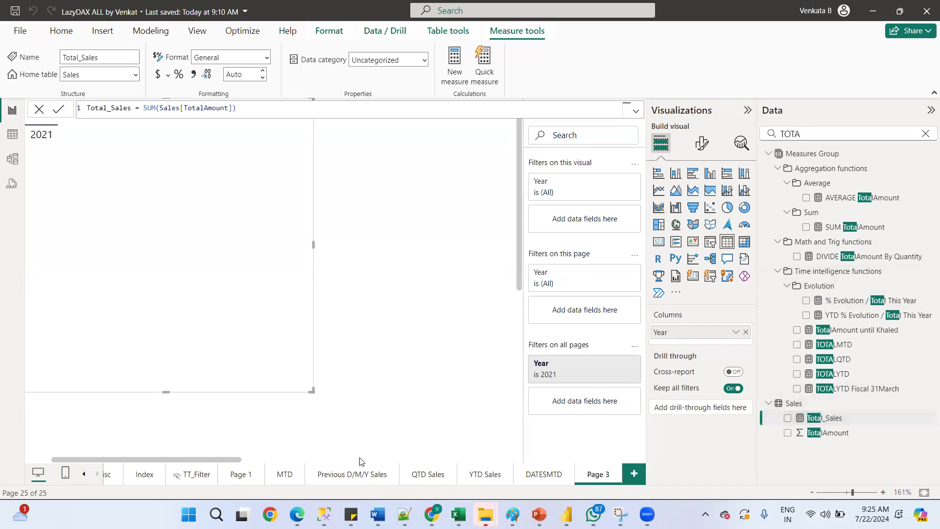
Enlarge the table visual and add the Total_Sales measure to it
left_click_drag(261, 237, 359, 268)
left_click_drag(263, 422, 255, 316)
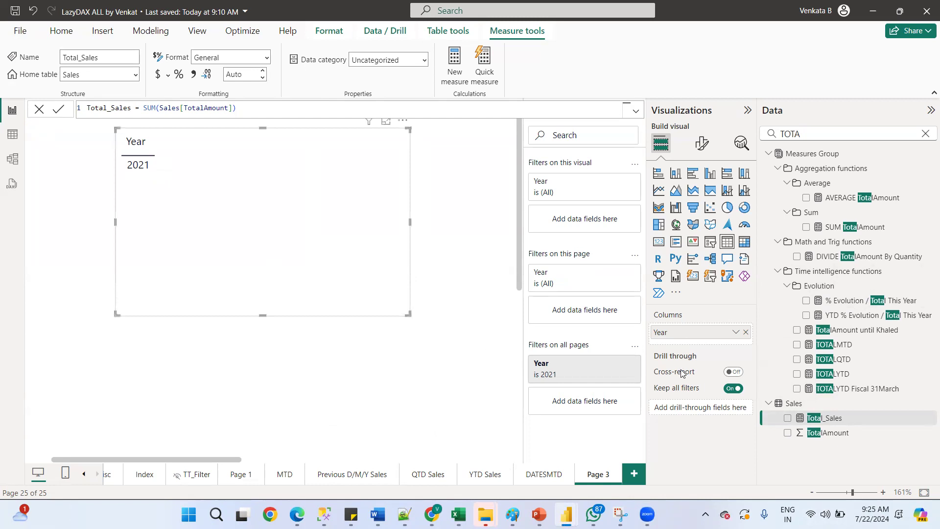
left_click_drag(825, 417, 267, 203)
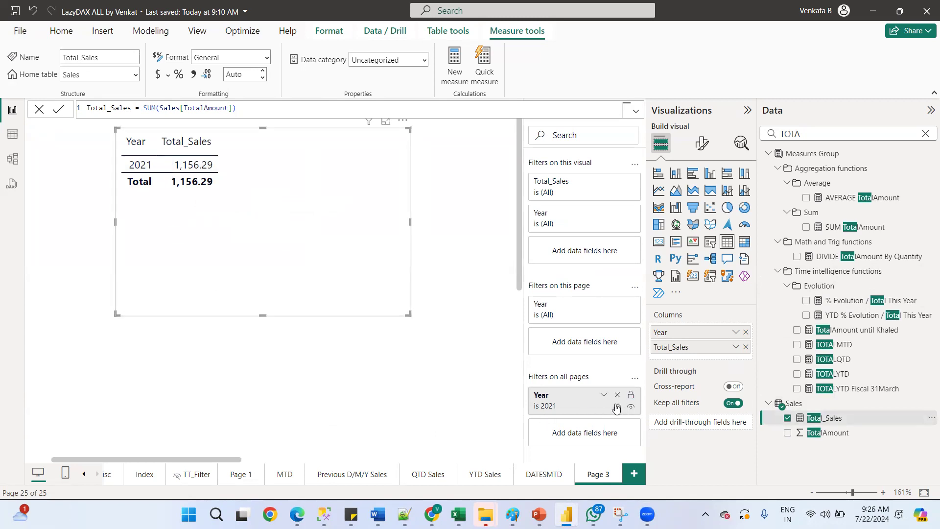
Clear the all-pages Year filter
left_click(616, 407)
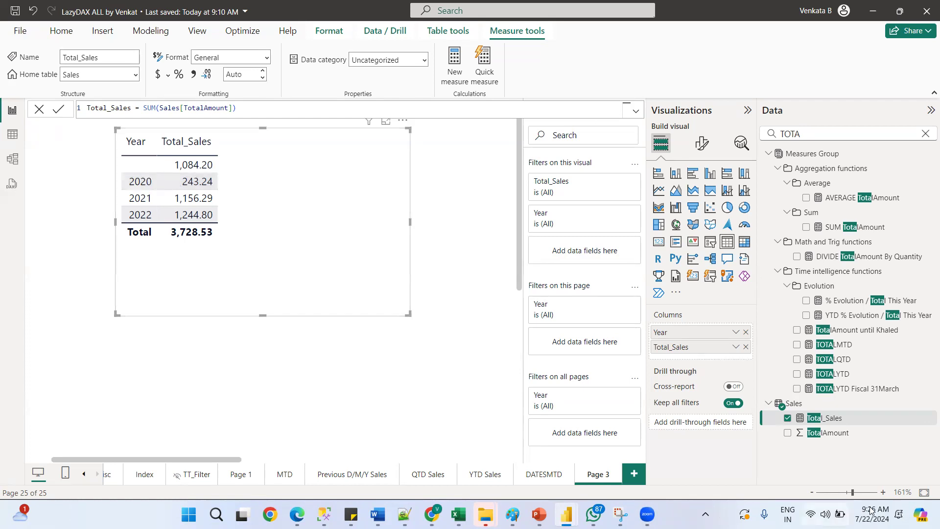
left_click(870, 512)
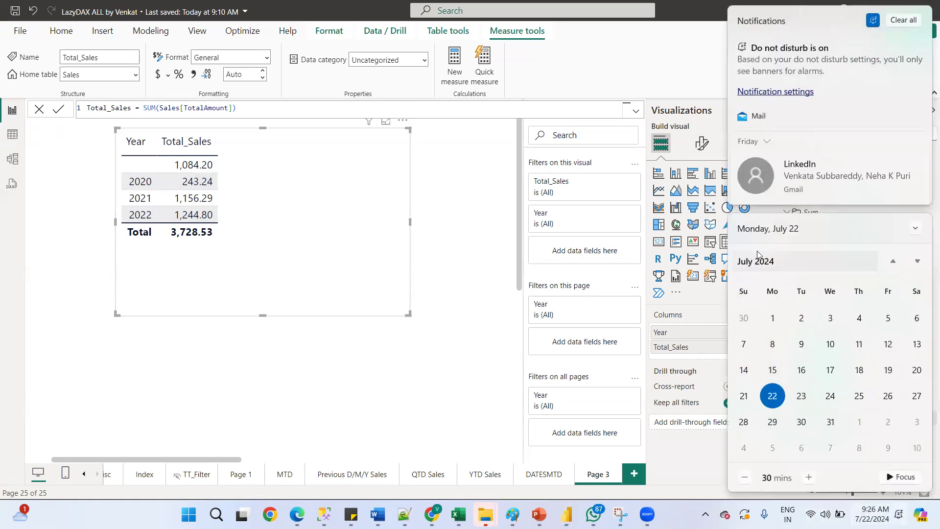
left_click(765, 261)
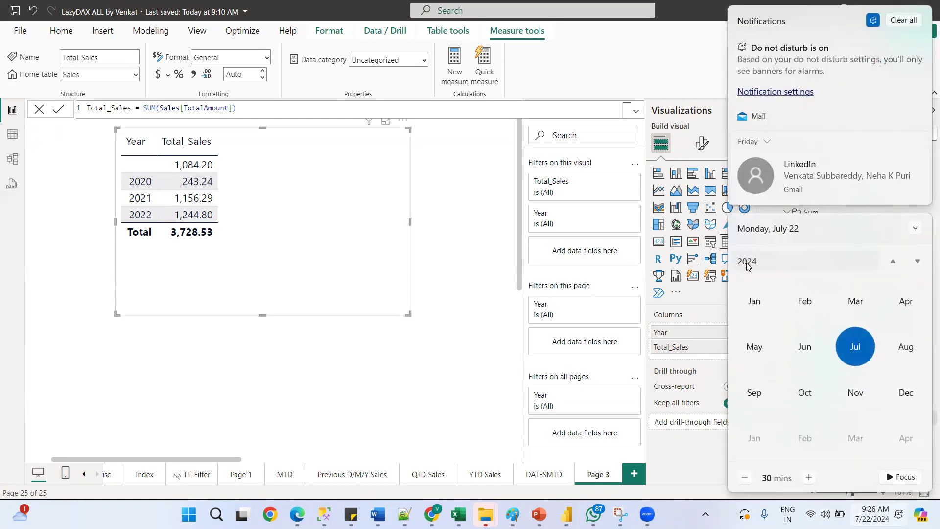
left_click(747, 262)
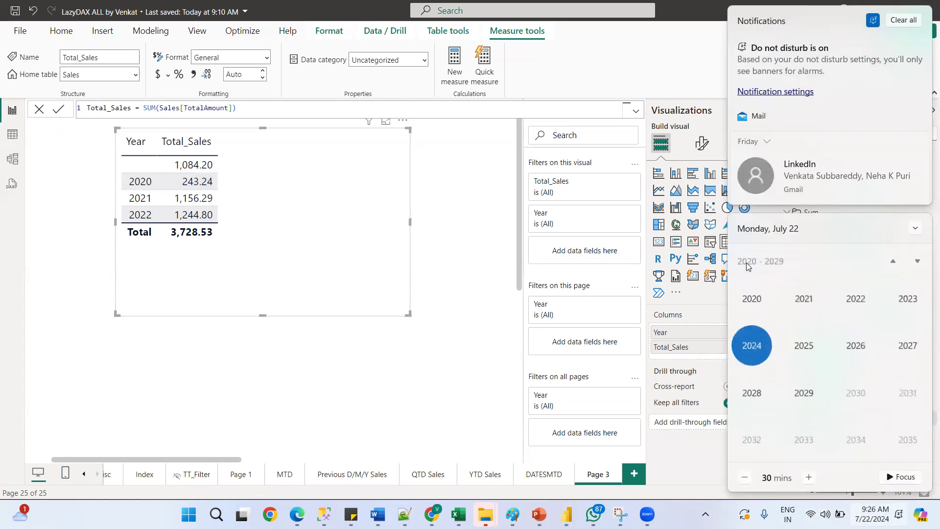
left_click(757, 303)
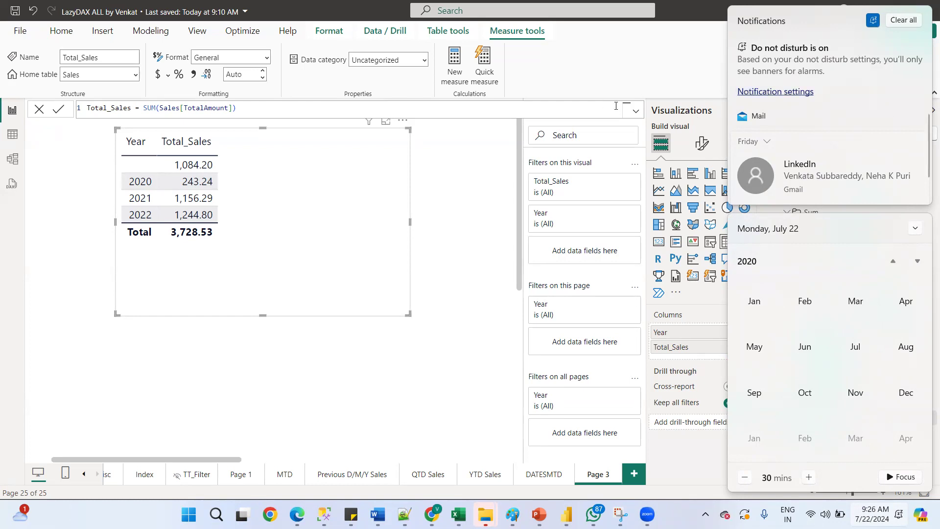
left_click(915, 228)
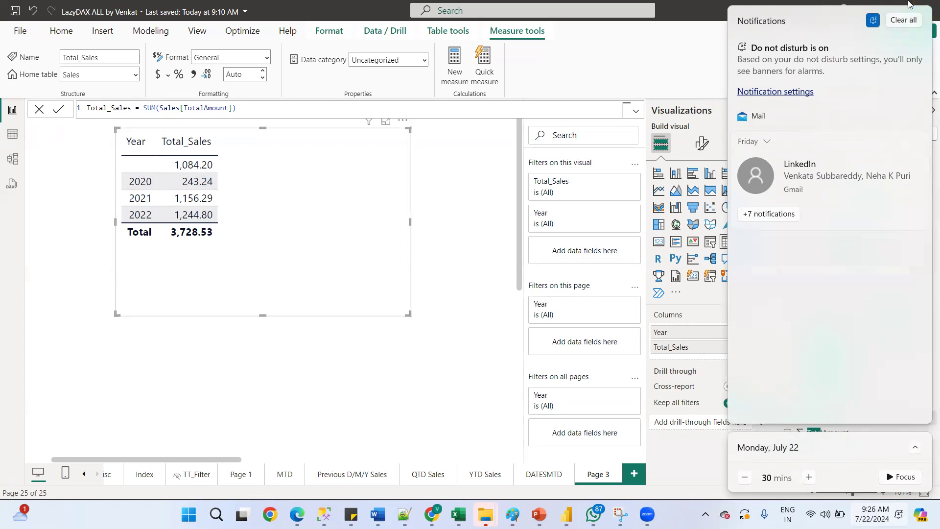
left_click(903, 20)
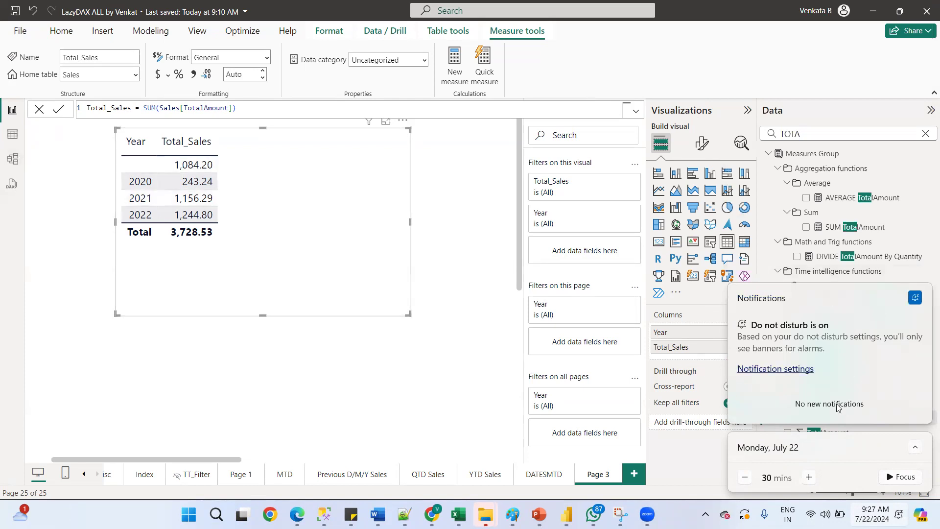
left_click(494, 364)
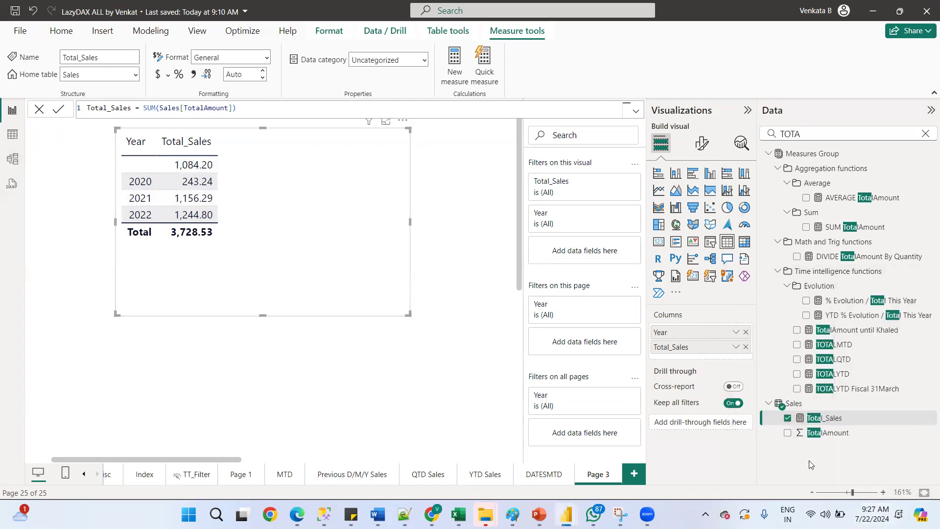
left_click(78, 162)
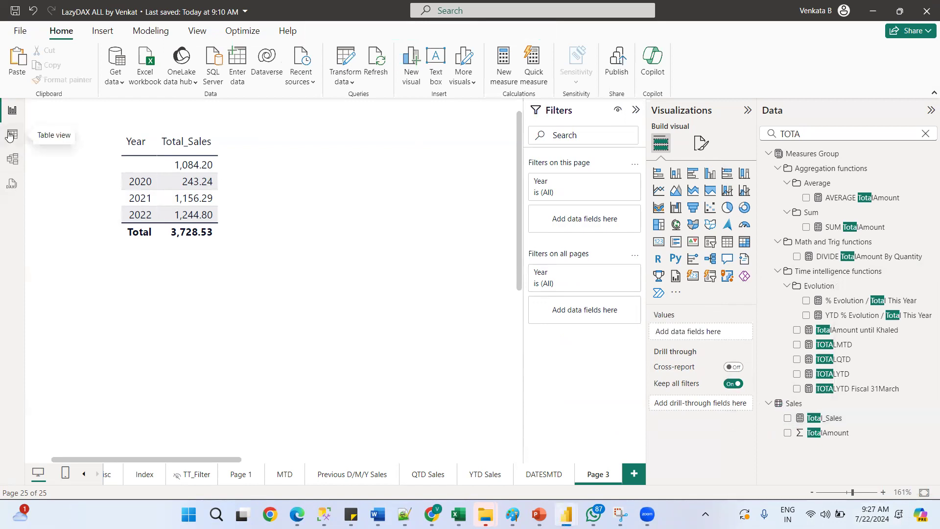
Inspect the Year values of the Calendar table in data view
left_click(9, 135)
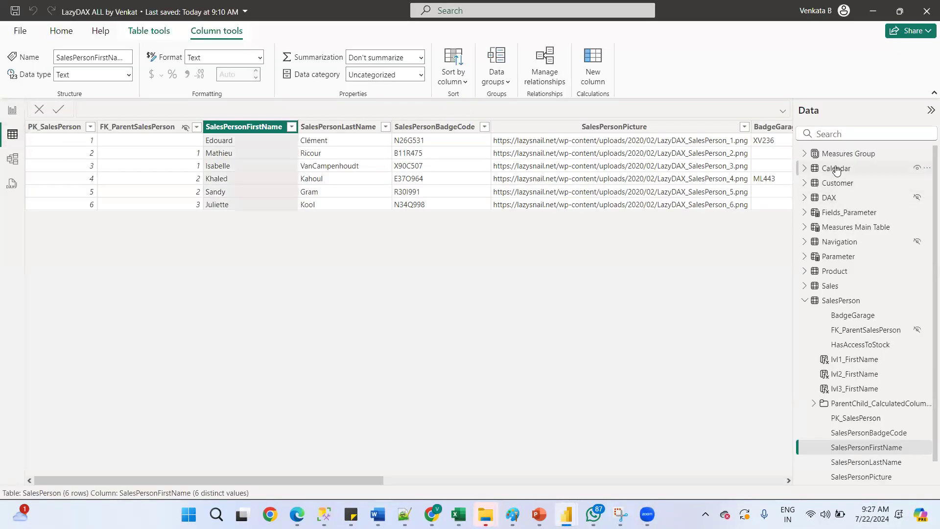
left_click(836, 168)
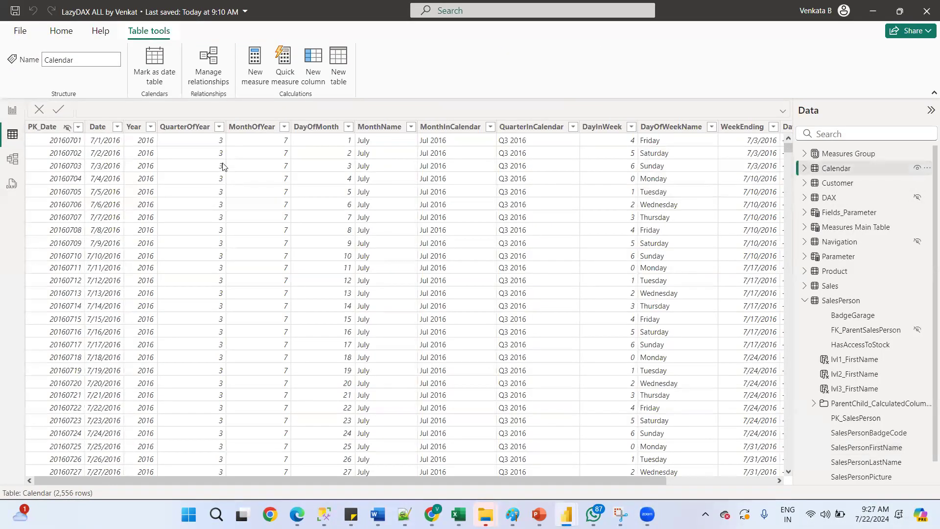
left_click(153, 131)
left_click(151, 129)
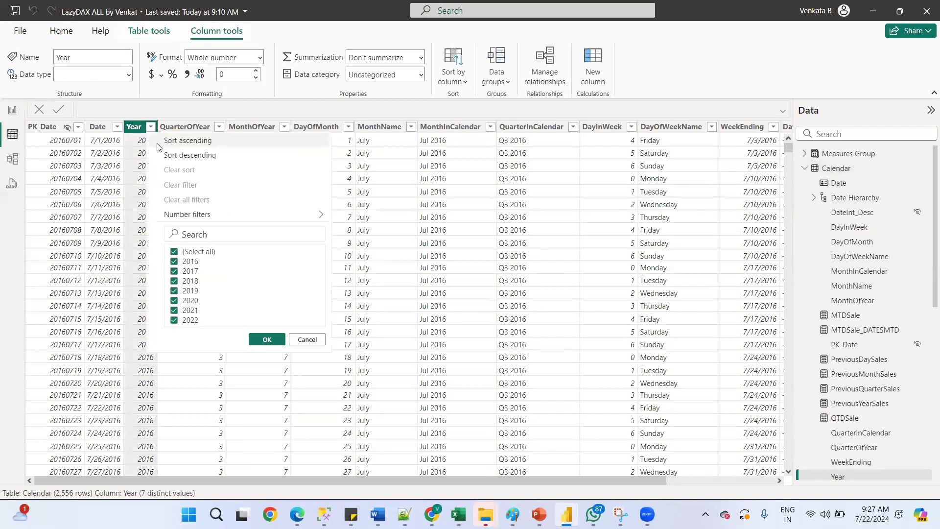
left_click(307, 341)
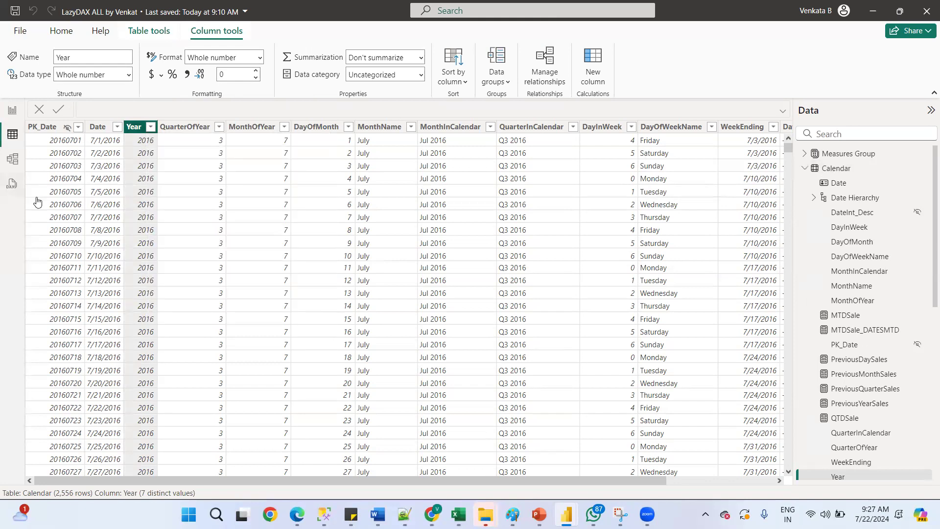
left_click(13, 110)
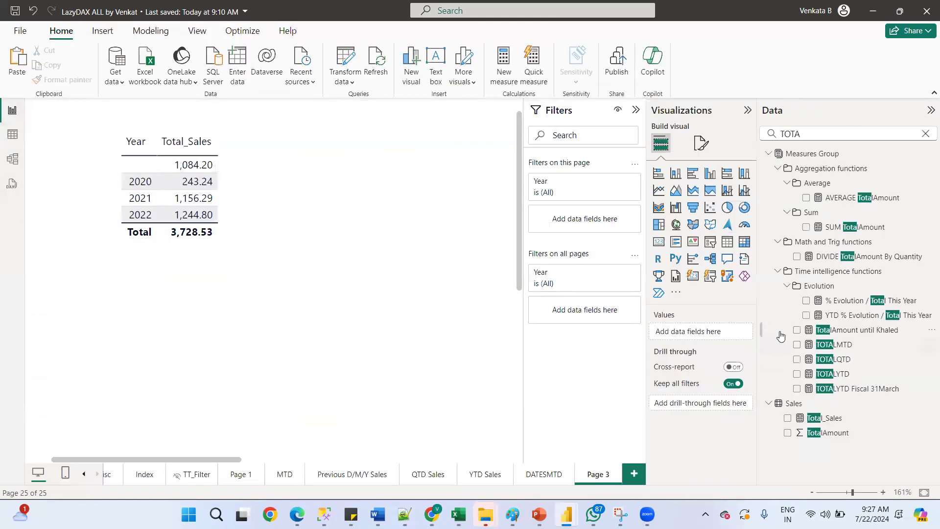
mouse_move(780, 336)
Examine the relationship between Sales FK_SalesDate and Calendar PK_Date in the model view
left_click(128, 131)
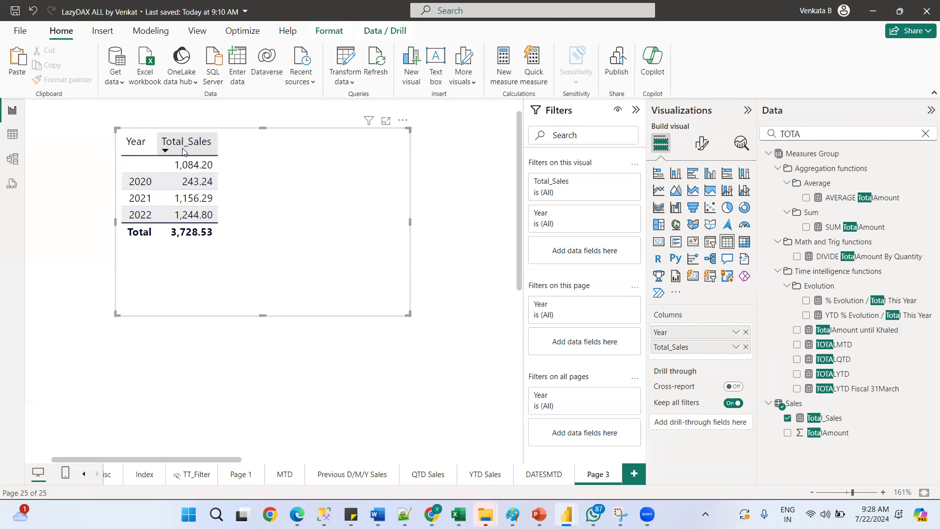
left_click(12, 159)
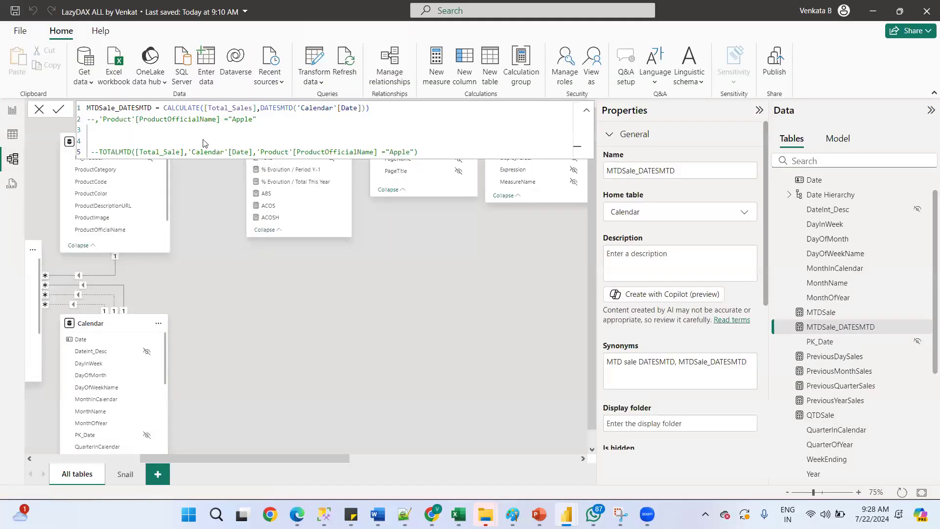
left_click(39, 110)
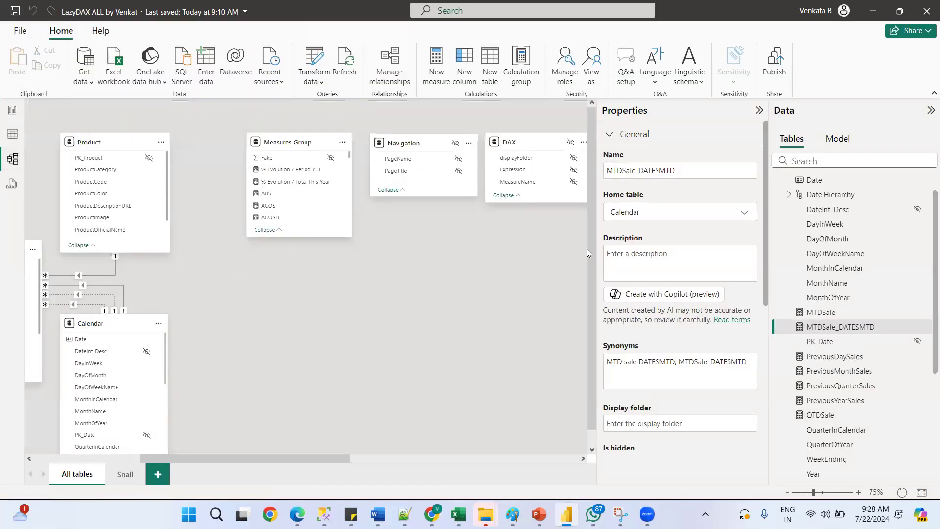
left_click_drag(608, 415, 605, 421)
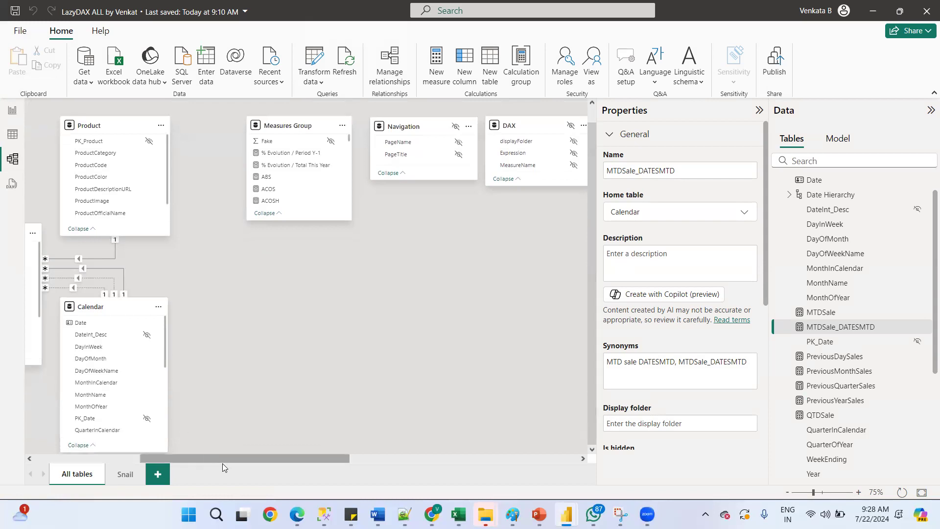
left_click_drag(222, 459, 27, 434)
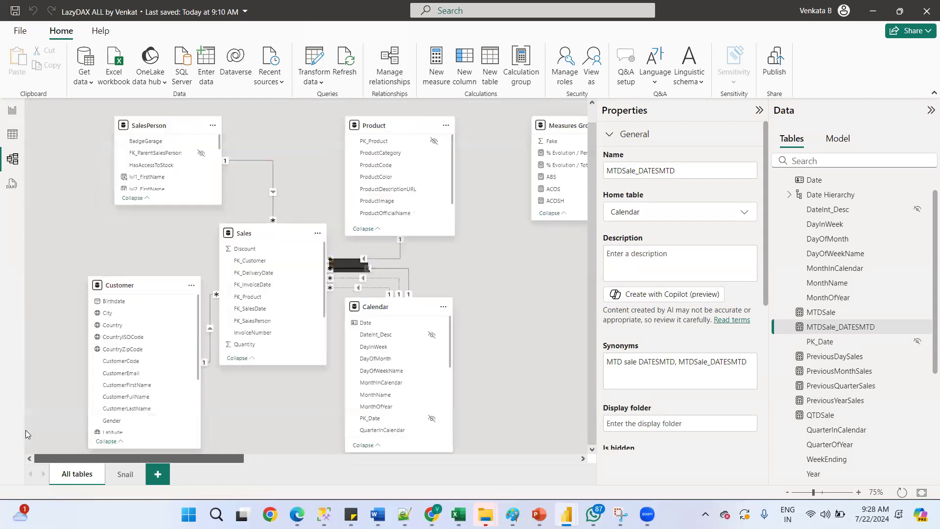
left_click(345, 272)
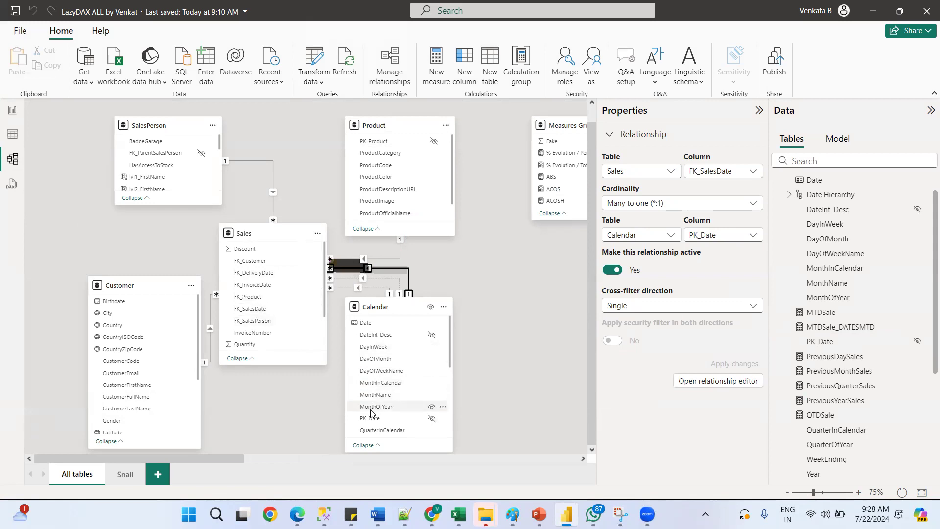
double_click(382, 270)
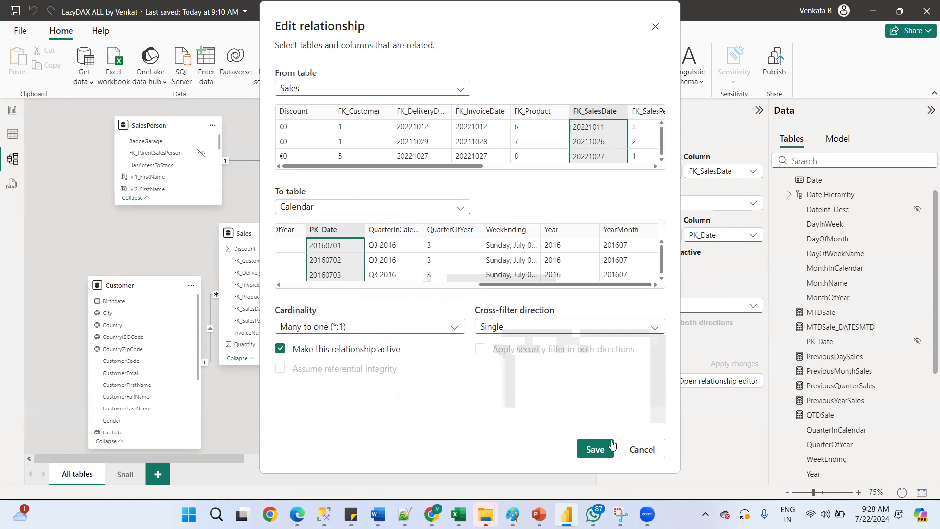
left_click(637, 452)
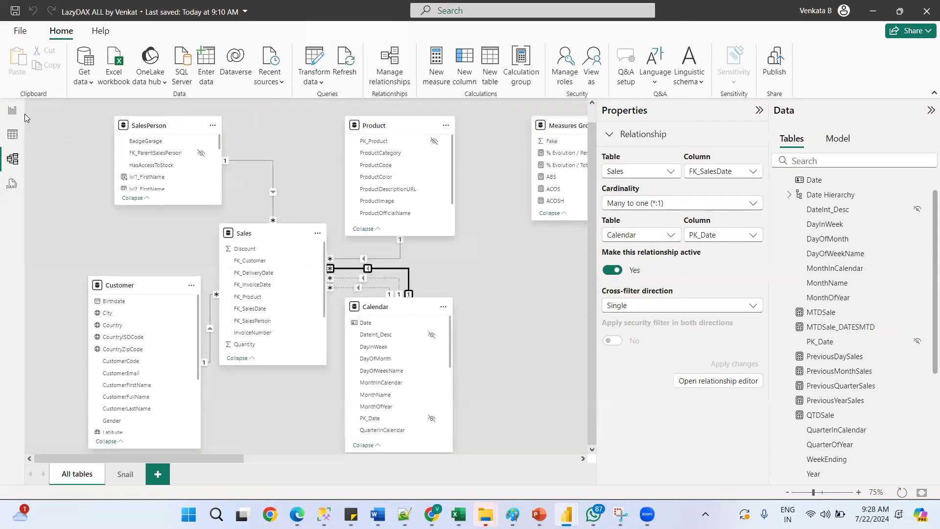
left_click(12, 109)
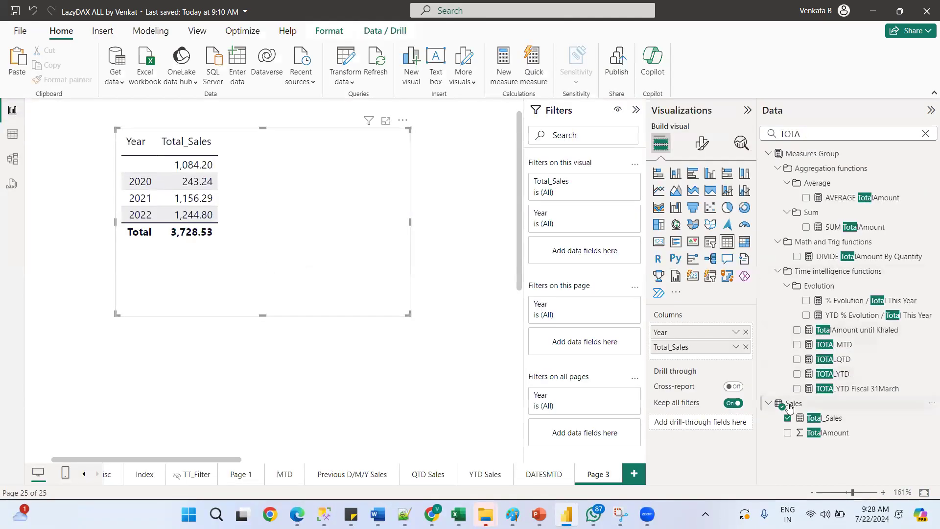
mouse_move(790, 408)
Inspect the FK_SalesDate values of the Sales table in data view
left_click(9, 132)
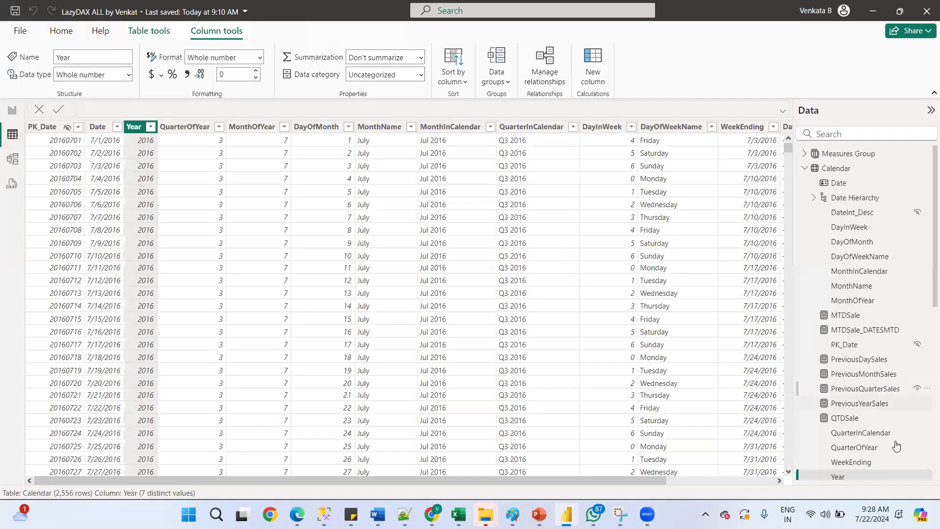
left_click(805, 168)
left_click(805, 301)
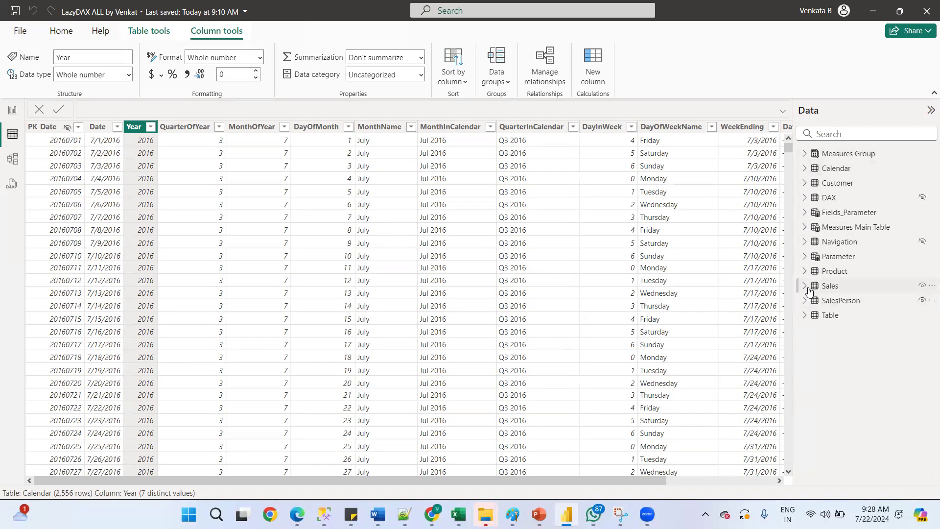
left_click(829, 287)
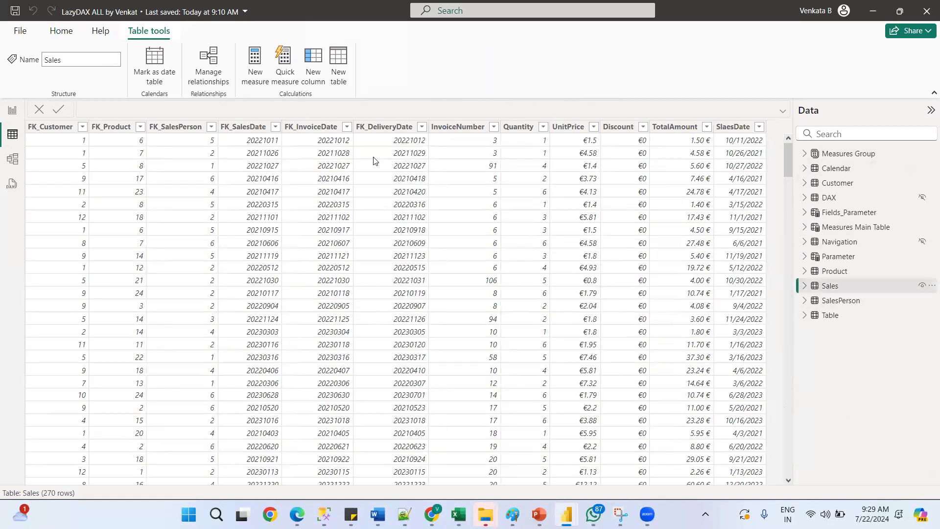
left_click(272, 128)
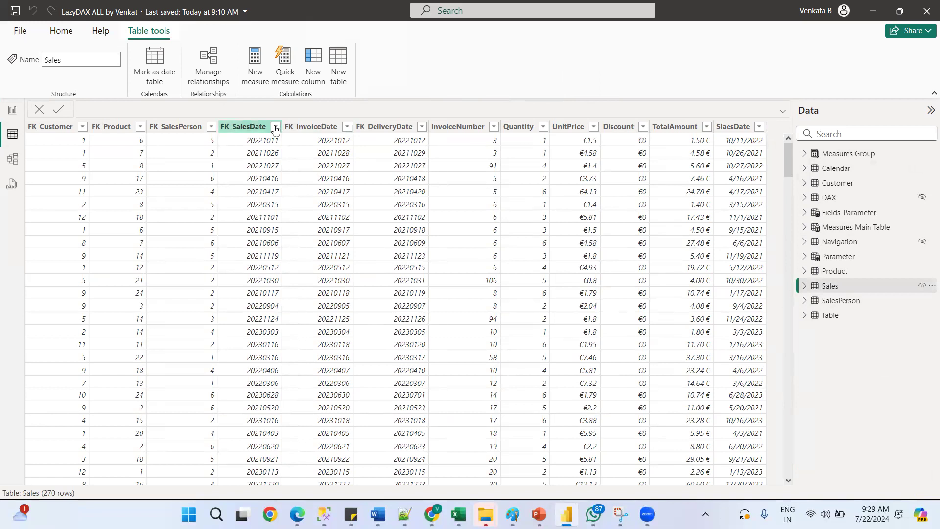
left_click(275, 128)
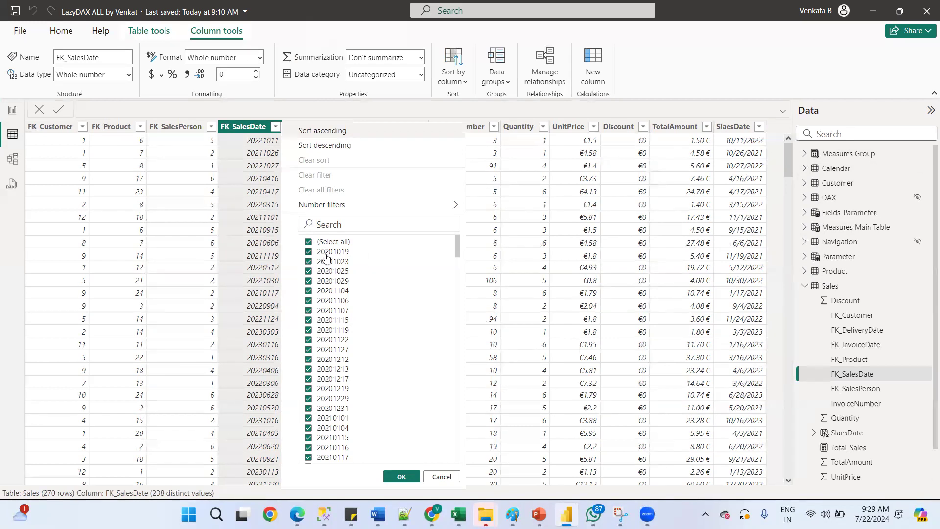
left_click(443, 478)
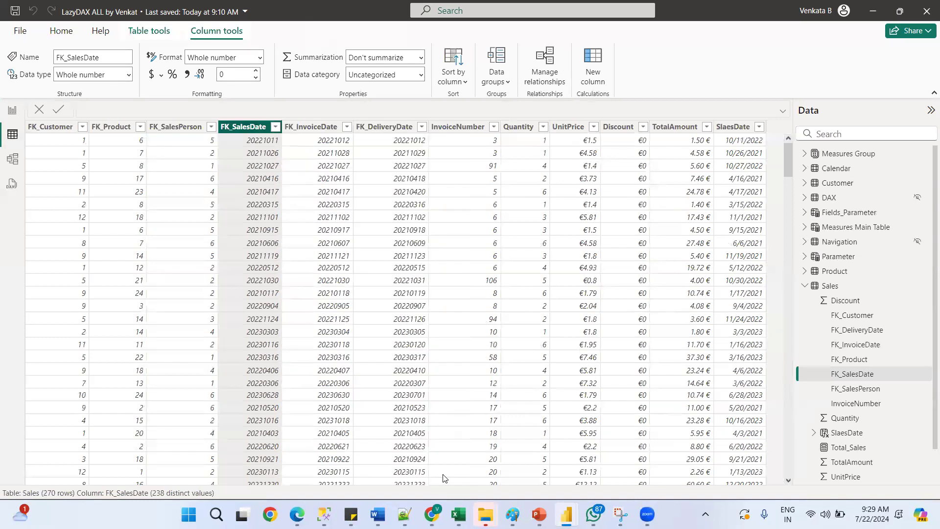
left_click(14, 112)
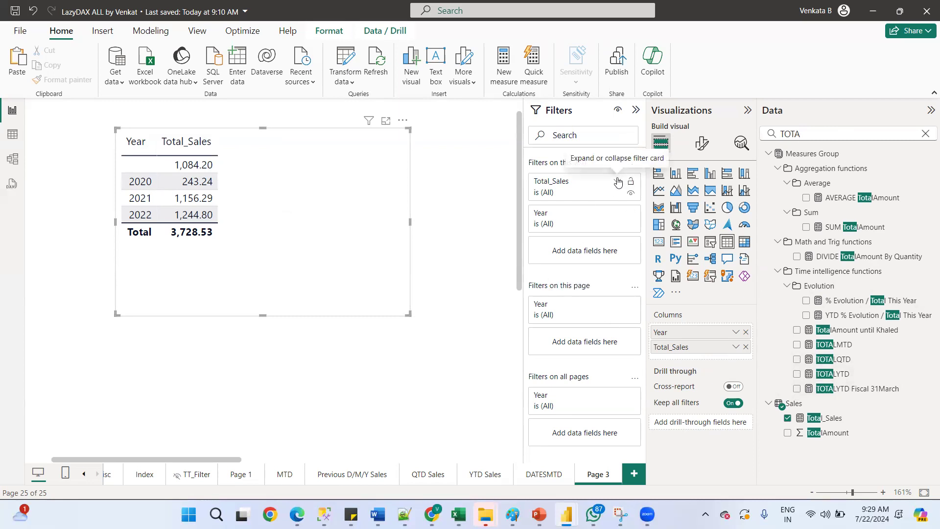
Filter Page 3's Year to show only (Blank) values
left_click(618, 182)
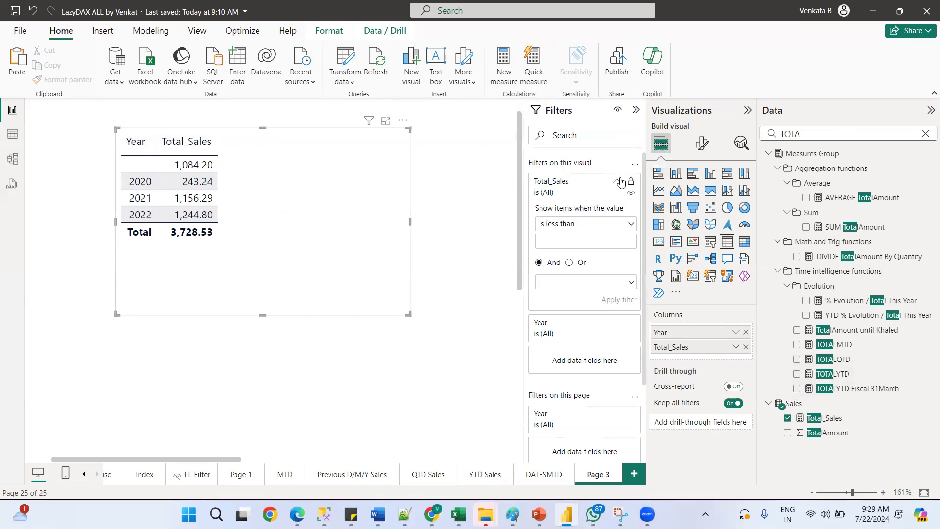
left_click(619, 182)
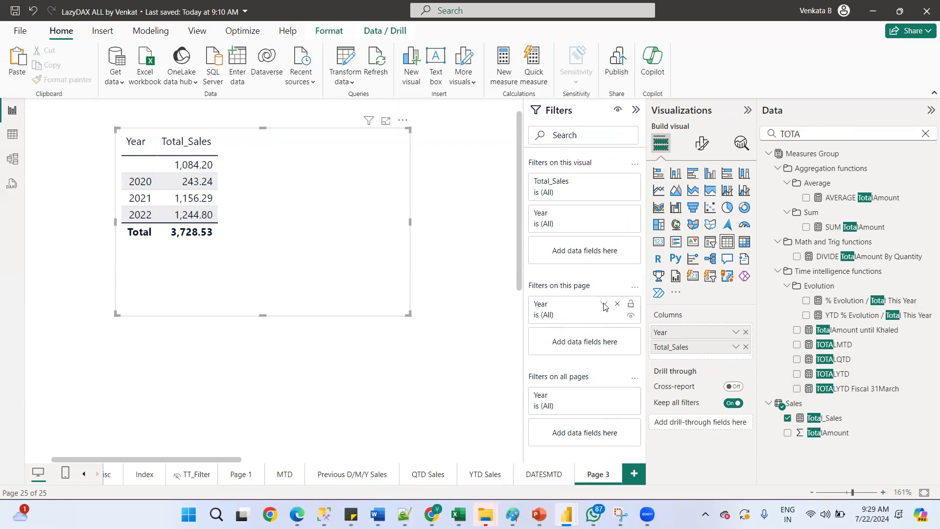
left_click(603, 305)
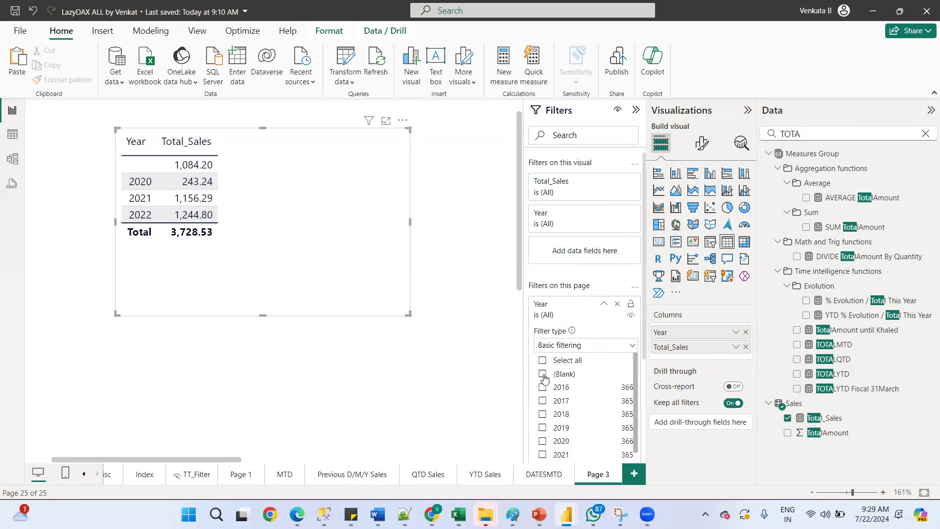
left_click(543, 375)
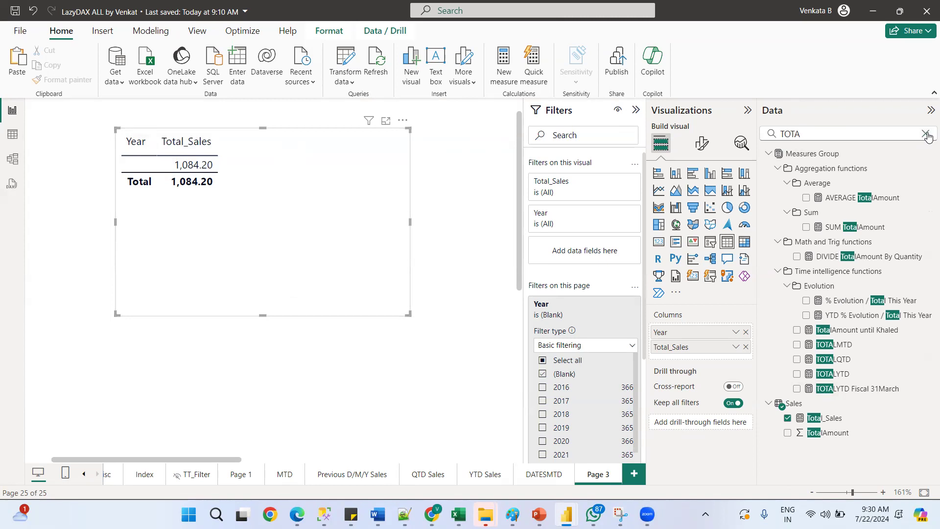
Add the Sales FK_SalesDate column to the table visual
left_click(926, 134)
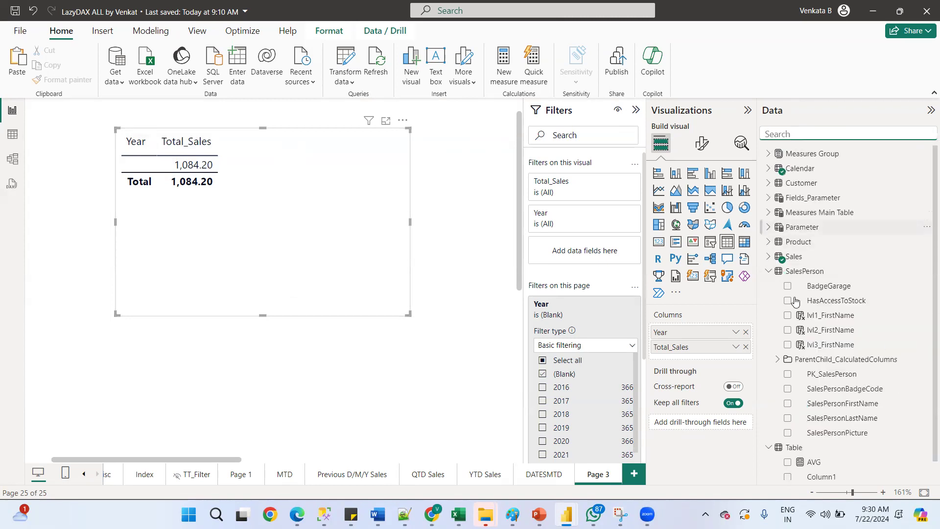
left_click(769, 273)
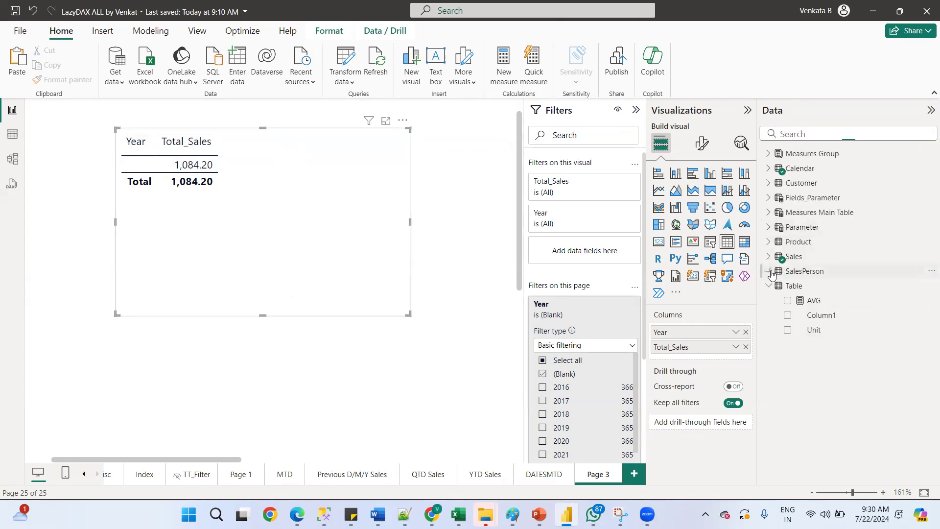
left_click(769, 257)
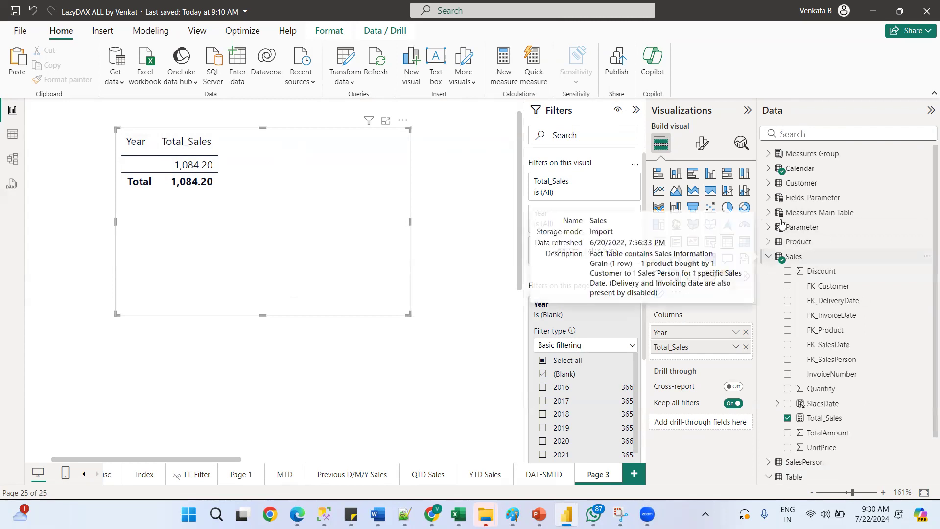
left_click(768, 169)
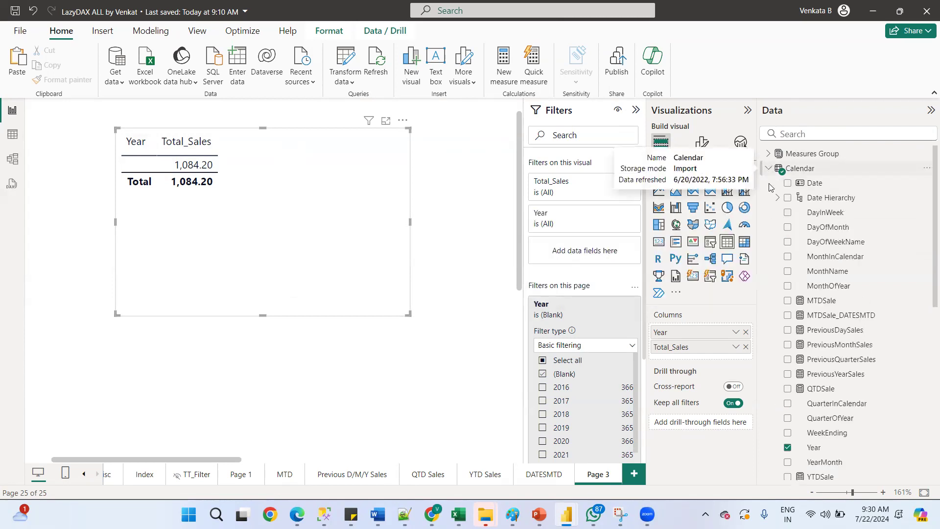
left_click(768, 169)
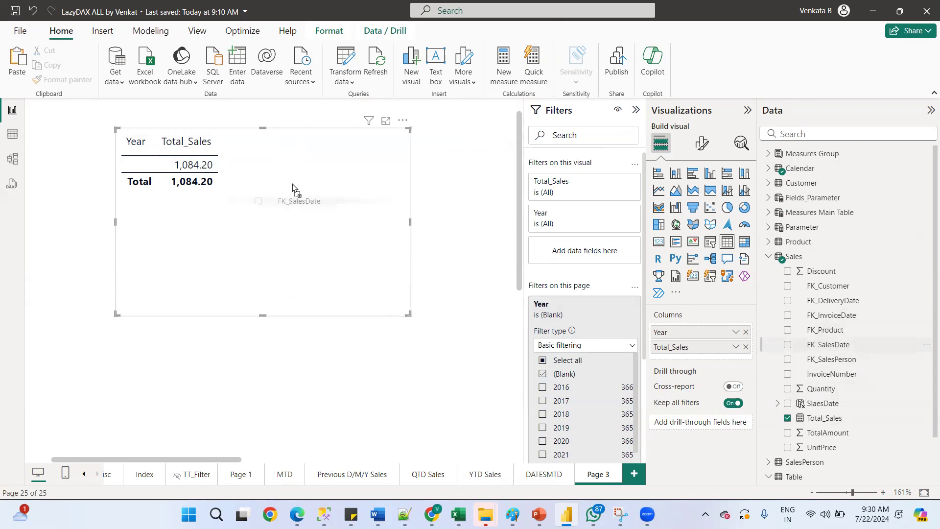
left_click_drag(322, 202, 324, 201)
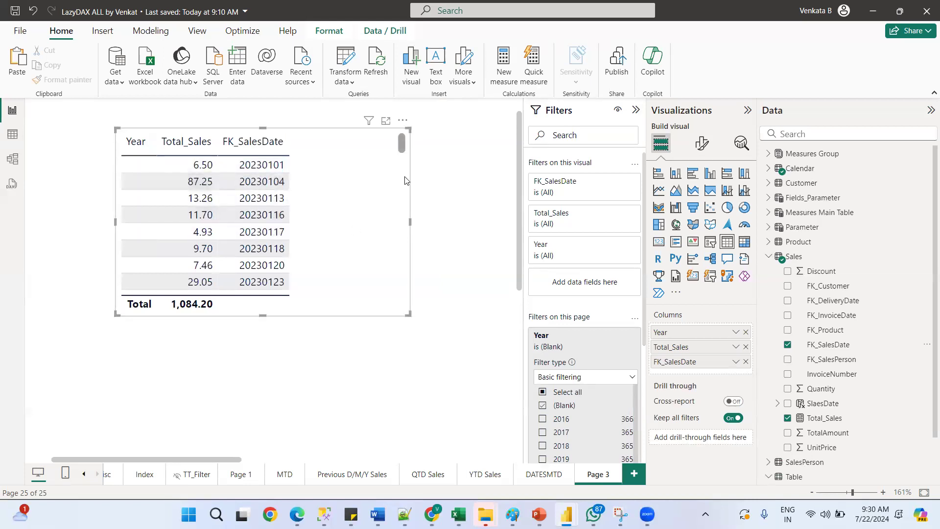
Remove the (Blank) selection from the page-level Year filter
mouse_move(401, 147)
left_mouse_down()
mouse_move(403, 182)
mouse_move(397, 143)
left_mouse_up()
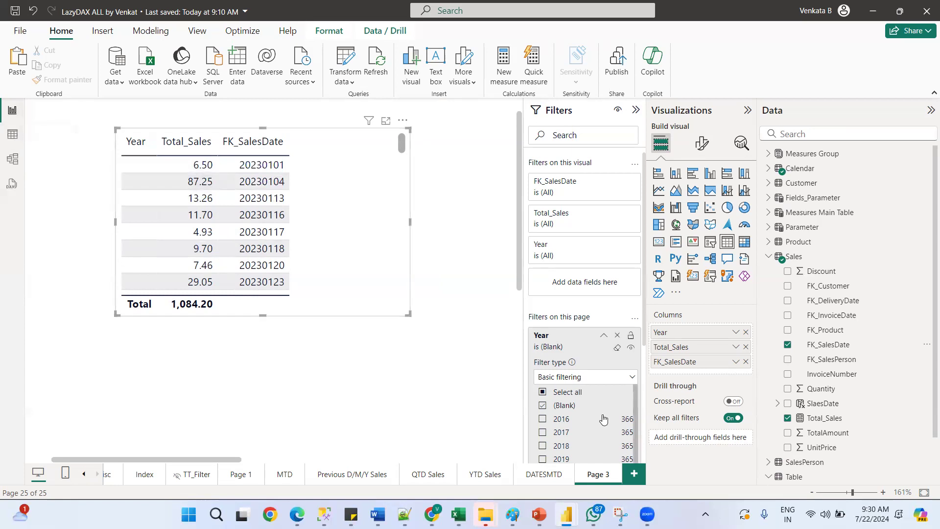
left_click_drag(200, 463, 412, 460)
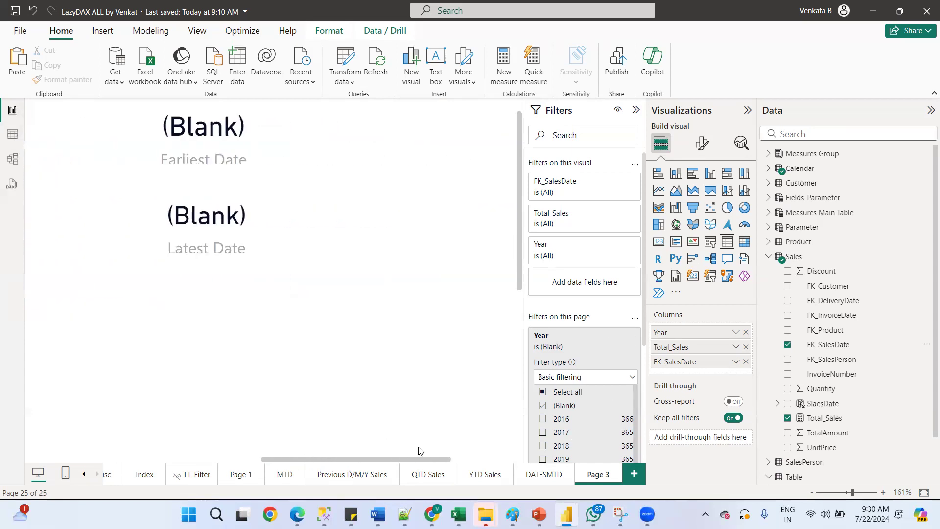
left_click(543, 406)
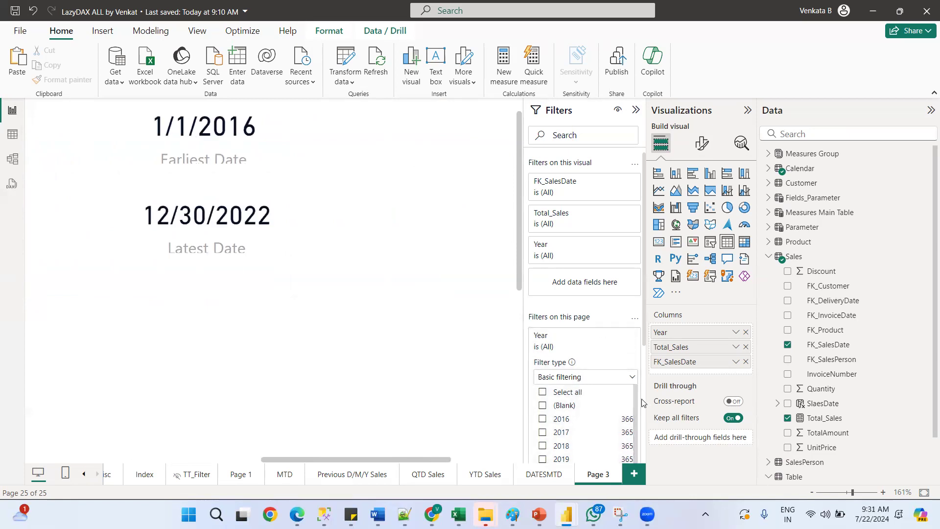
scroll(634, 409, "down", 1)
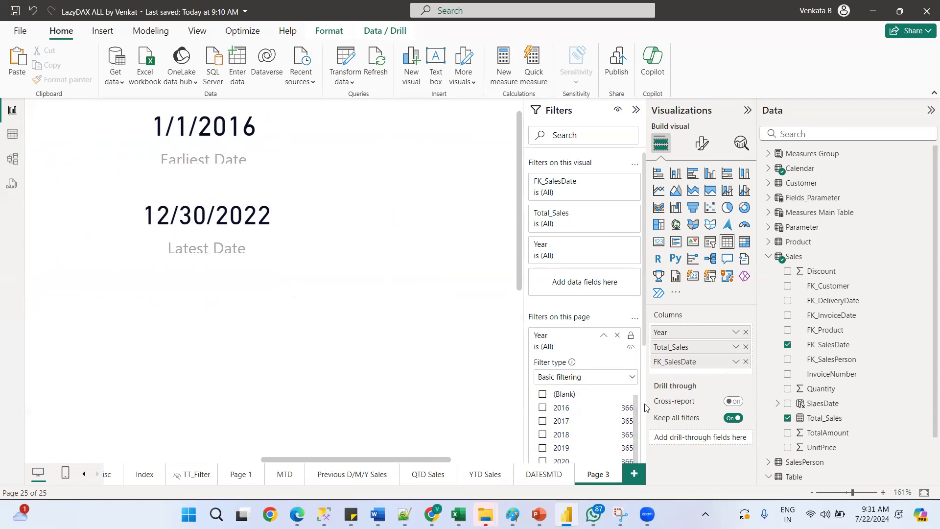
scroll(635, 399, "up", 1)
scroll(634, 395, "down", 1)
left_click(14, 139)
left_click(12, 110)
left_click(767, 257)
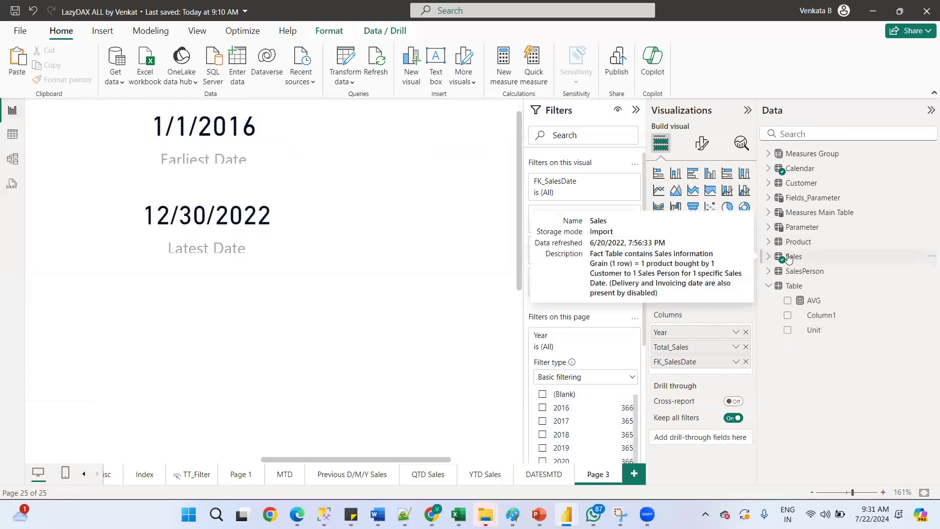
right_click(788, 258)
left_click(769, 257)
left_click(768, 258)
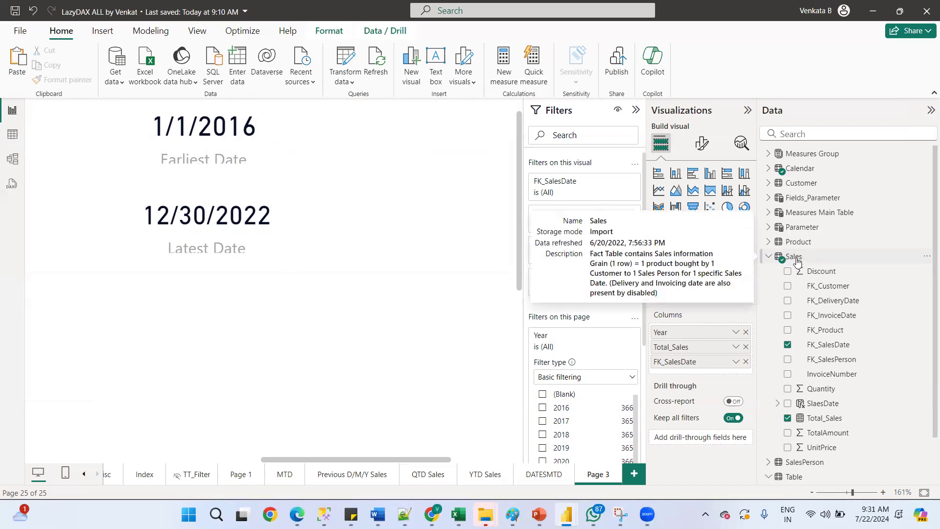
Open the Calendar table's query for editing in Power Query
left_click(769, 168)
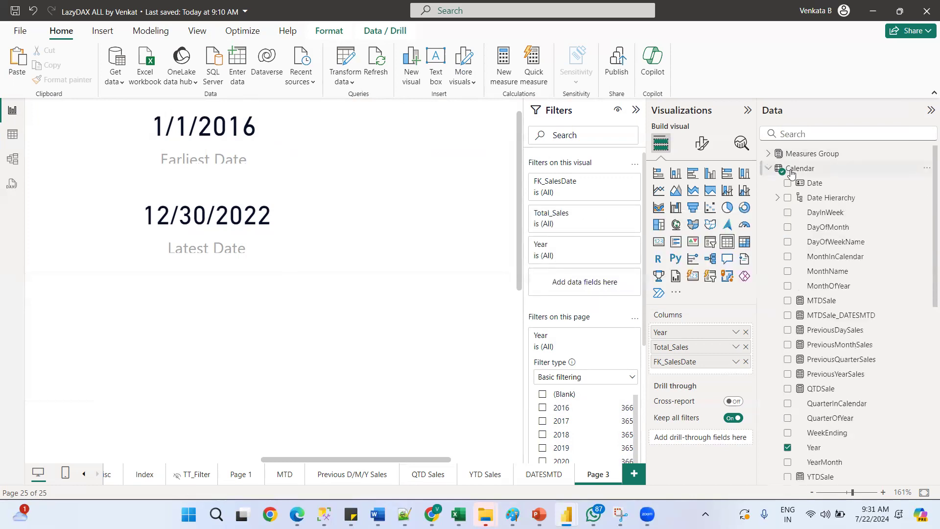
right_click(800, 172)
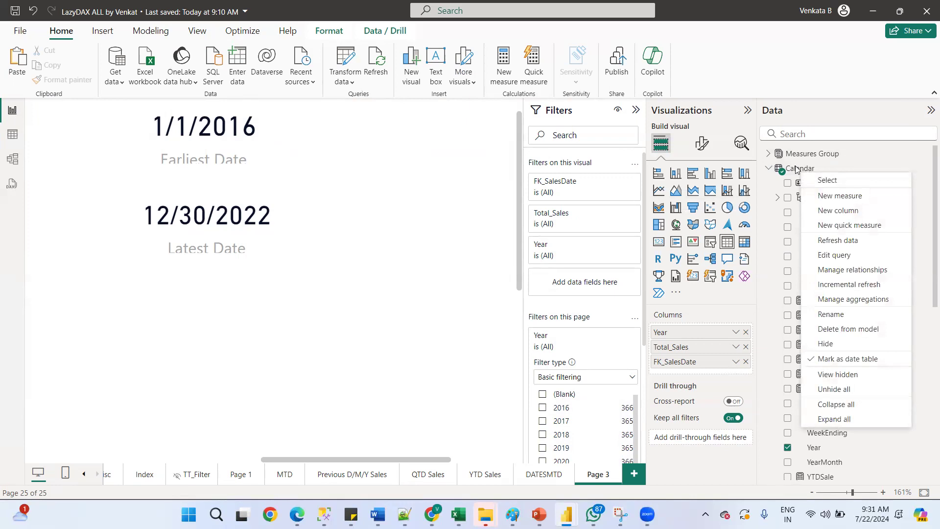
left_click(827, 254)
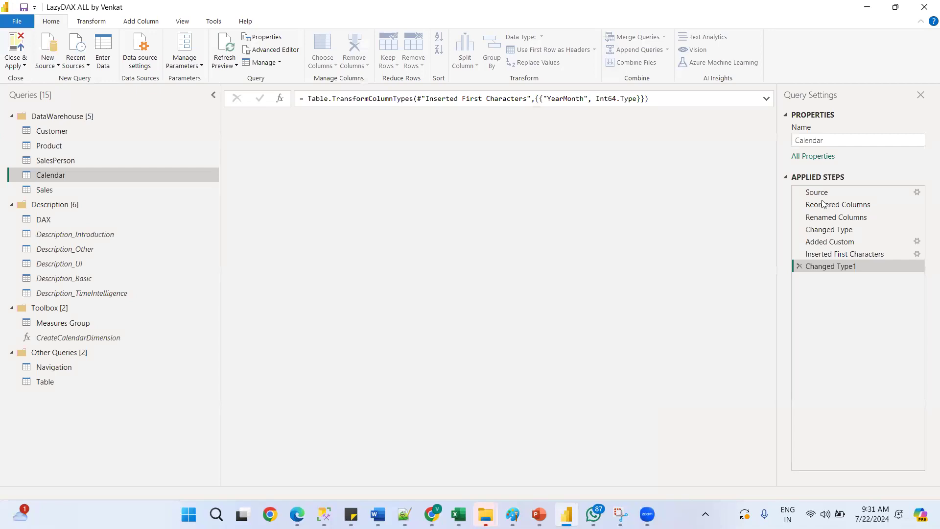
Change the Calendar Source step's EndDate to 12/31/2024, then close and apply the query changes to the report
left_click(817, 193)
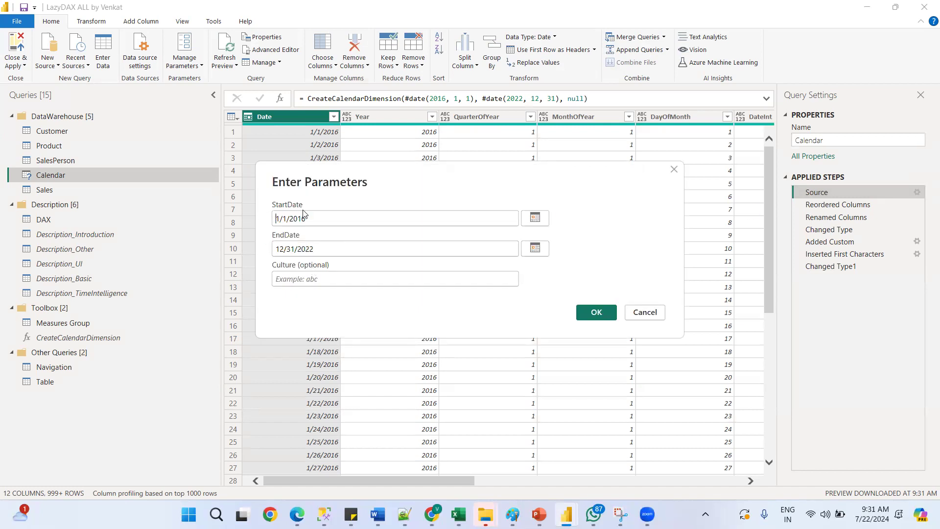
double_click(337, 252)
left_click(319, 249)
key("BackSpace")
type("4")
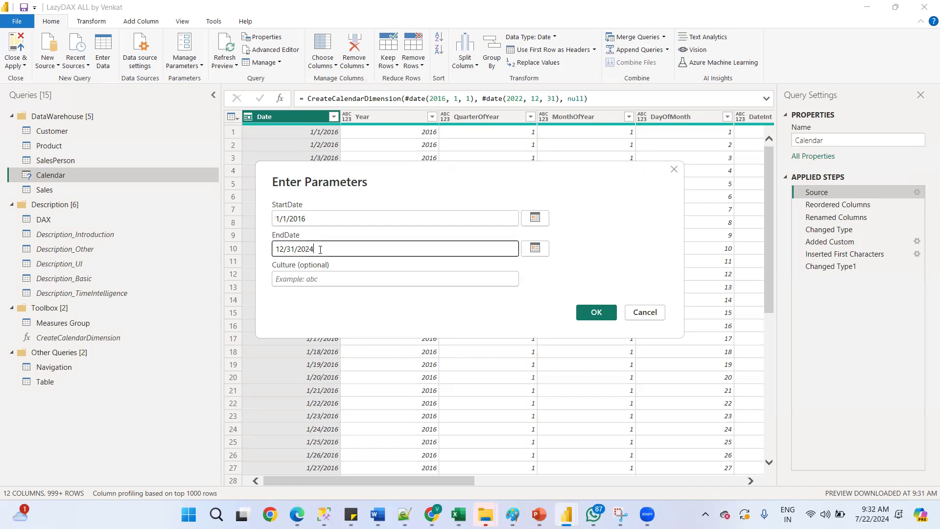
left_click(597, 312)
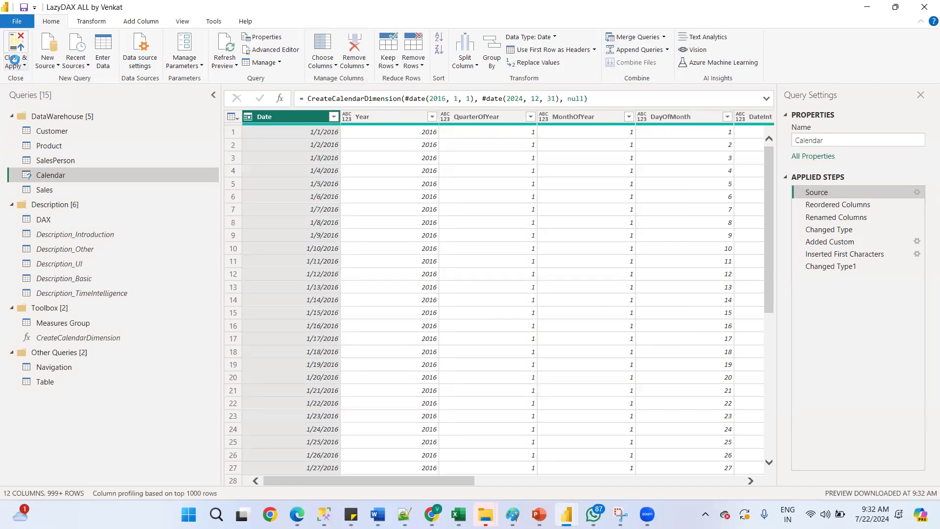
left_click(13, 64)
left_click(38, 80)
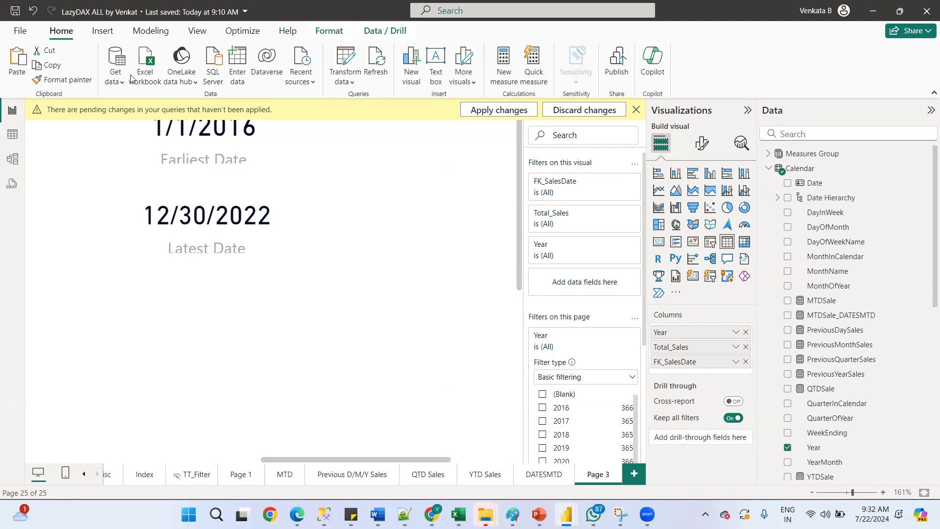
left_click(485, 115)
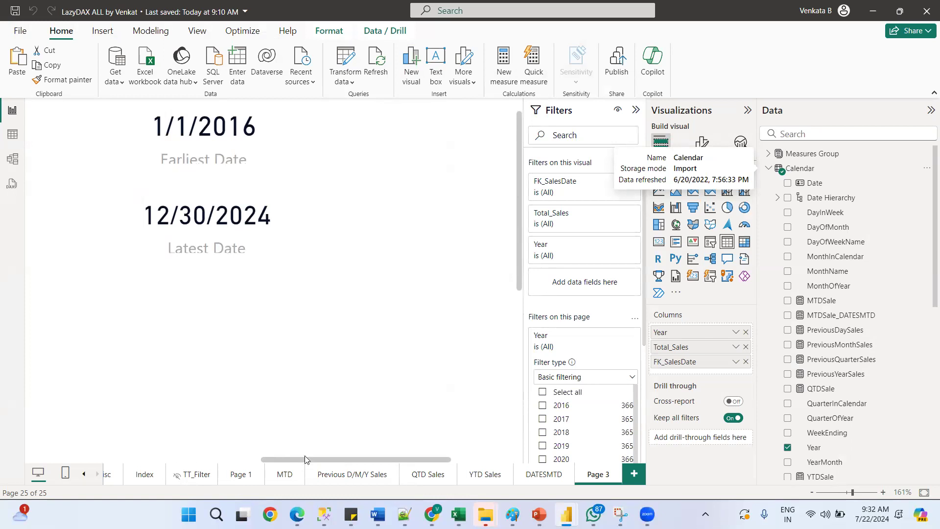
Remove the FK_SalesDate column from Page 3's table visual
left_click(227, 461)
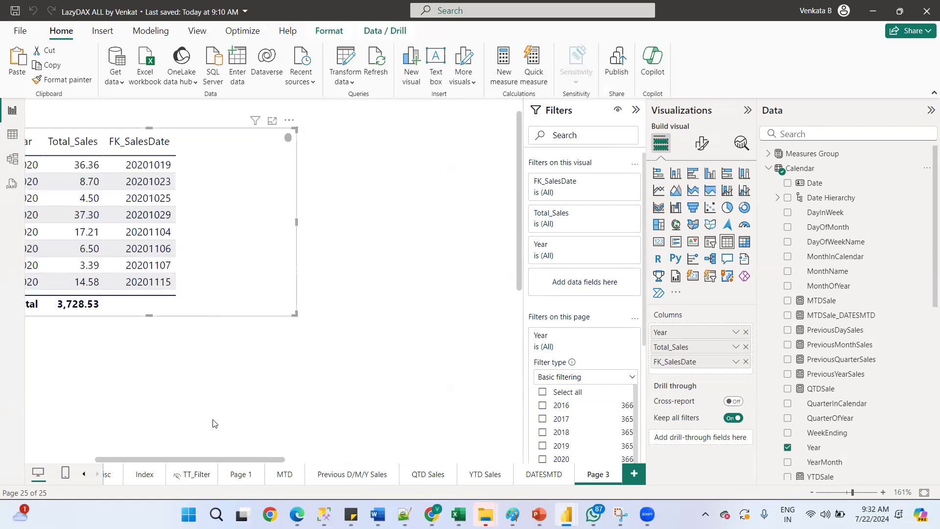
left_click_drag(204, 457, 54, 467)
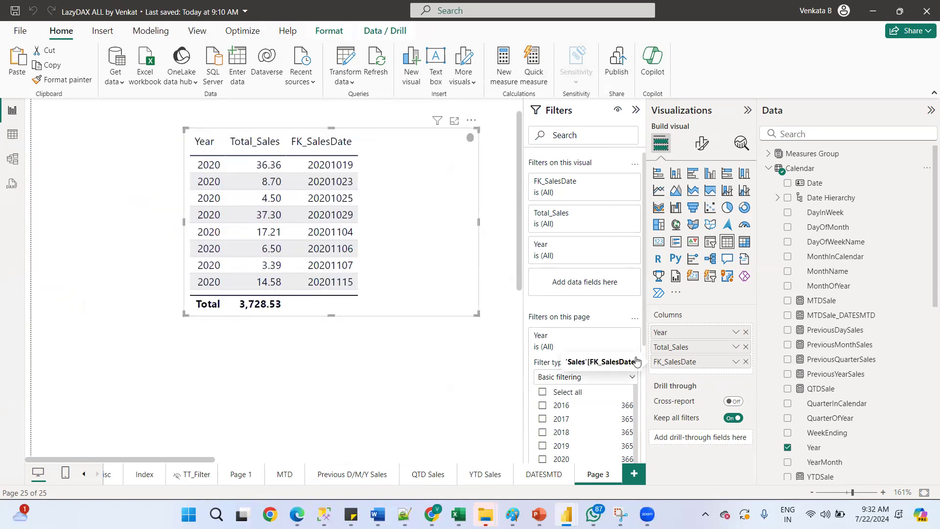
left_click(746, 361)
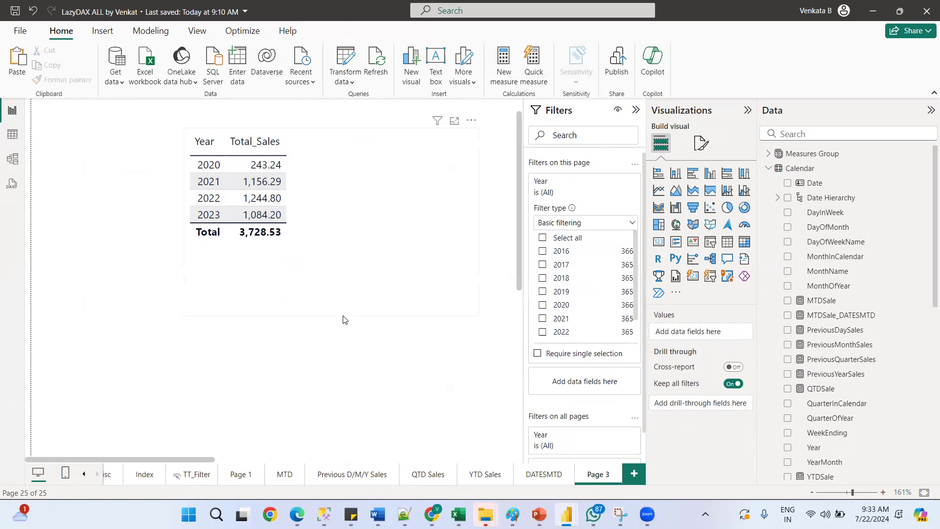
Resize the Year and Total_Sales table visual and move it to the page's upper-left corner
left_click_drag(331, 315, 343, 258)
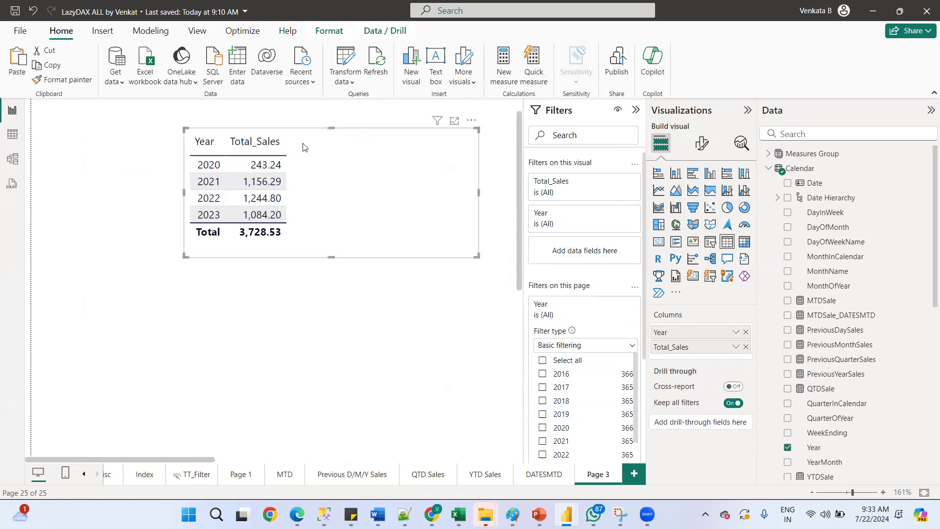
left_click_drag(450, 121, 335, 137)
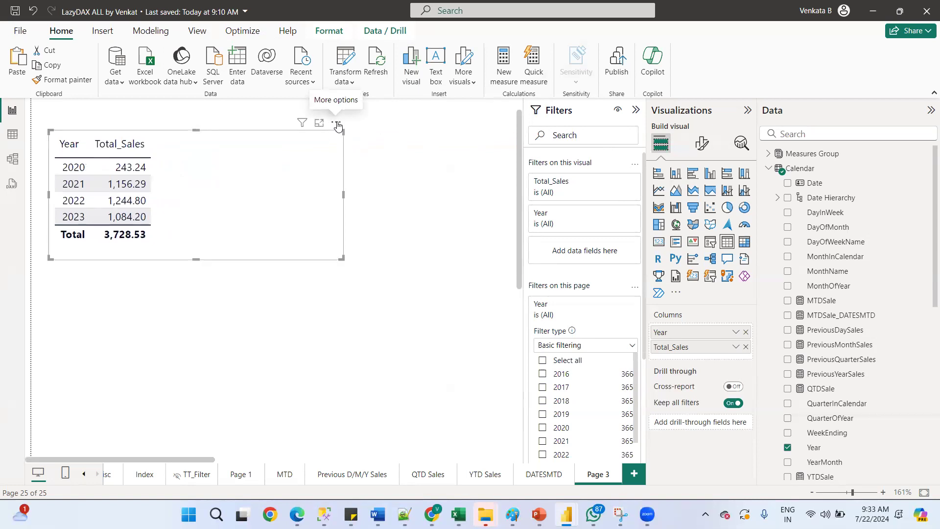
mouse_move(335, 126)
left_mouse_down()
mouse_move(361, 157)
mouse_move(464, 129)
mouse_move(300, 162)
mouse_move(344, 118)
mouse_move(332, 123)
left_mouse_up()
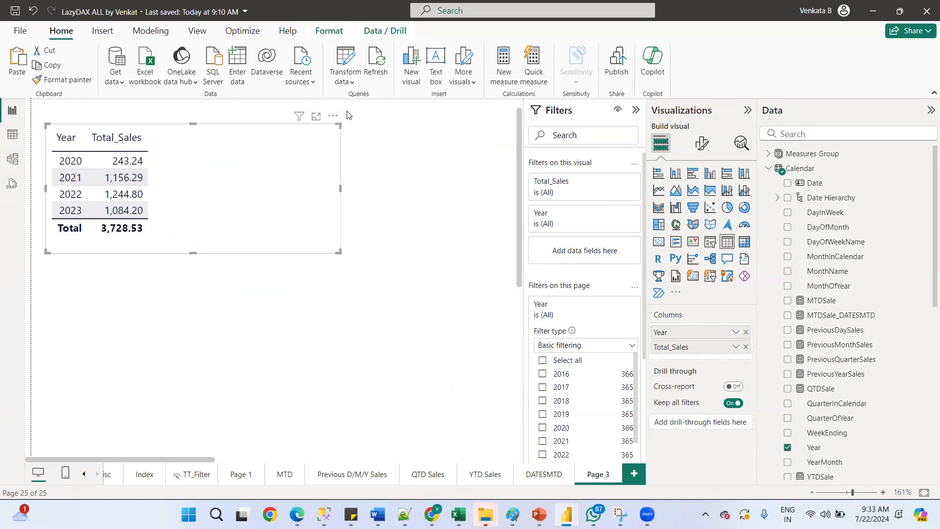
left_click_drag(294, 135, 341, 126)
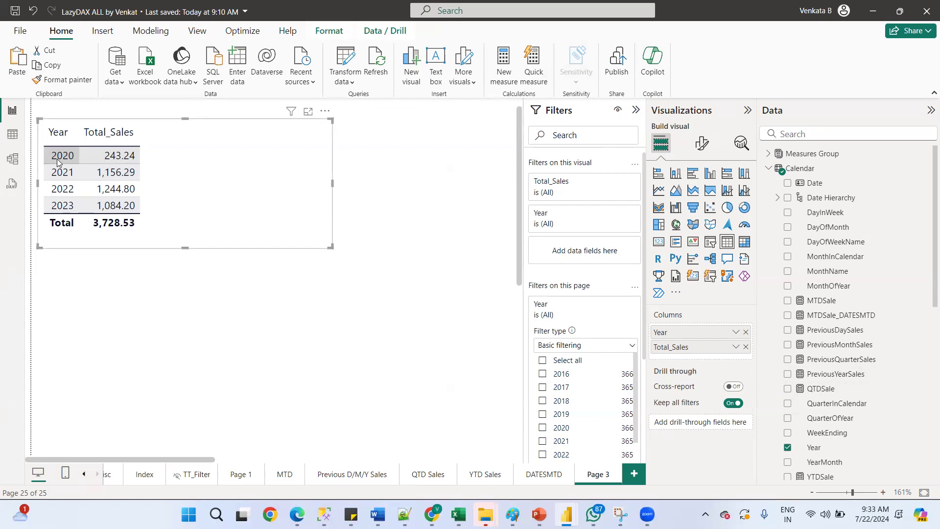
left_click(777, 198)
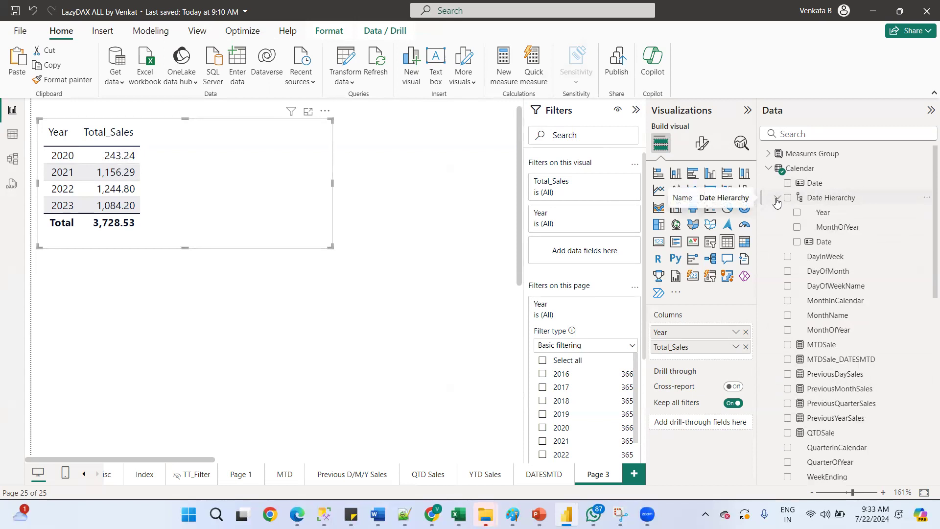
left_click(777, 199)
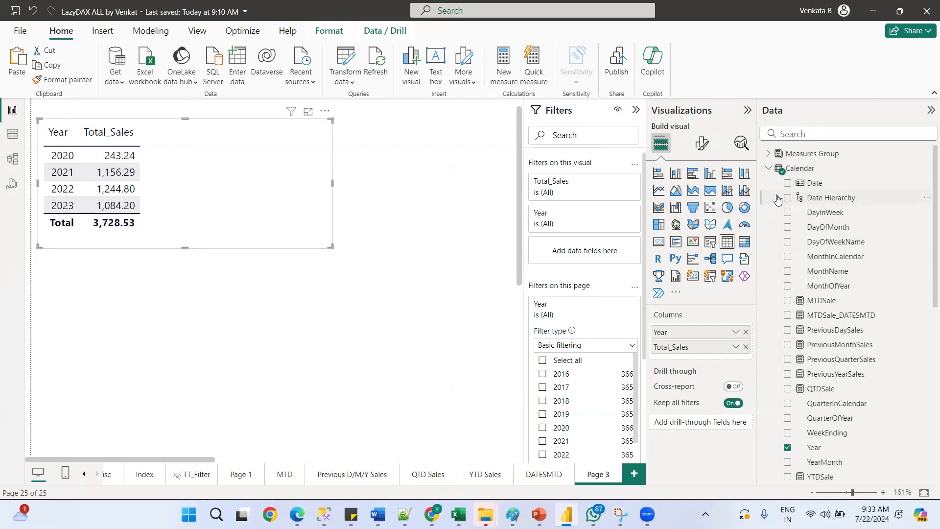
left_click(776, 198)
left_click(777, 198)
left_click(767, 169)
left_click(767, 169)
Add Calendar QuarterInCalendar to the table visual's columns between Year and Total_Sales
left_click_drag(843, 405, 696, 341)
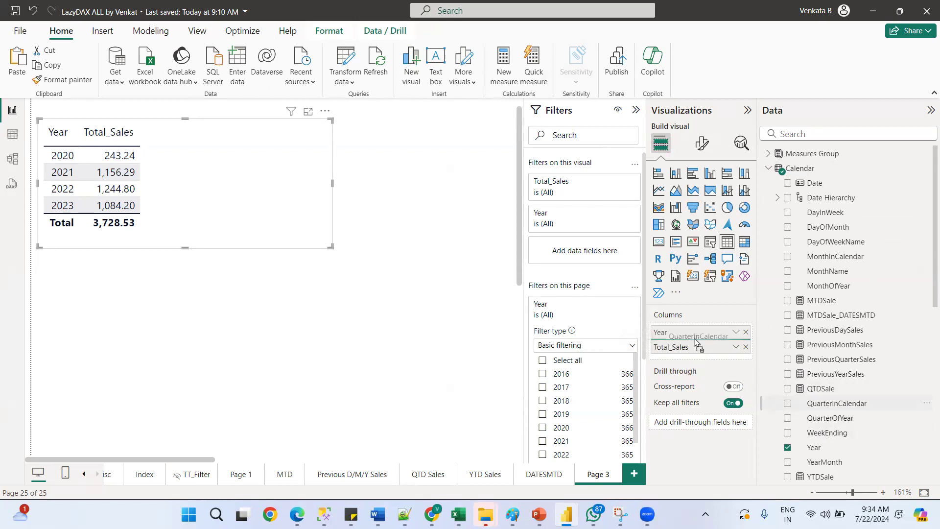
left_click_drag(695, 341, 698, 342)
left_click_drag(698, 342, 697, 341)
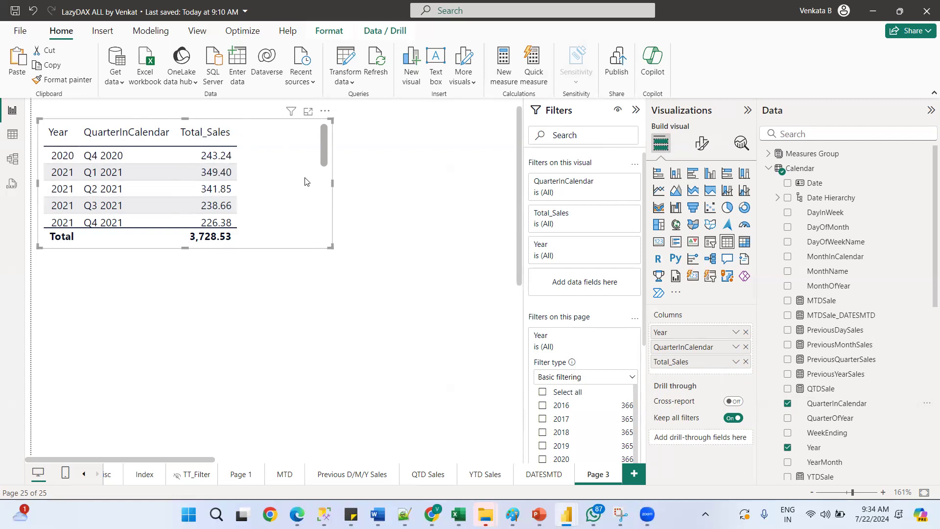
Paste a copy of the table visual and place it below the original
key("ctrl+v")
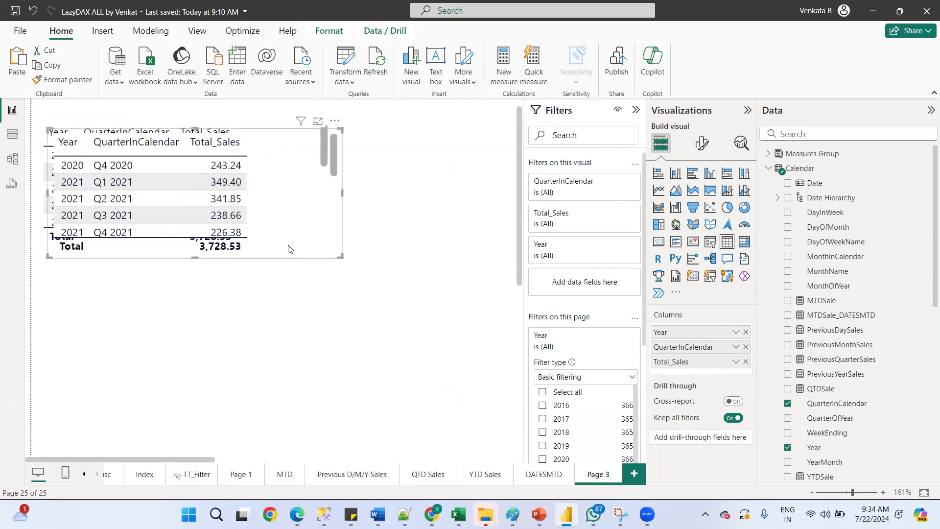
left_click_drag(337, 122, 385, 186)
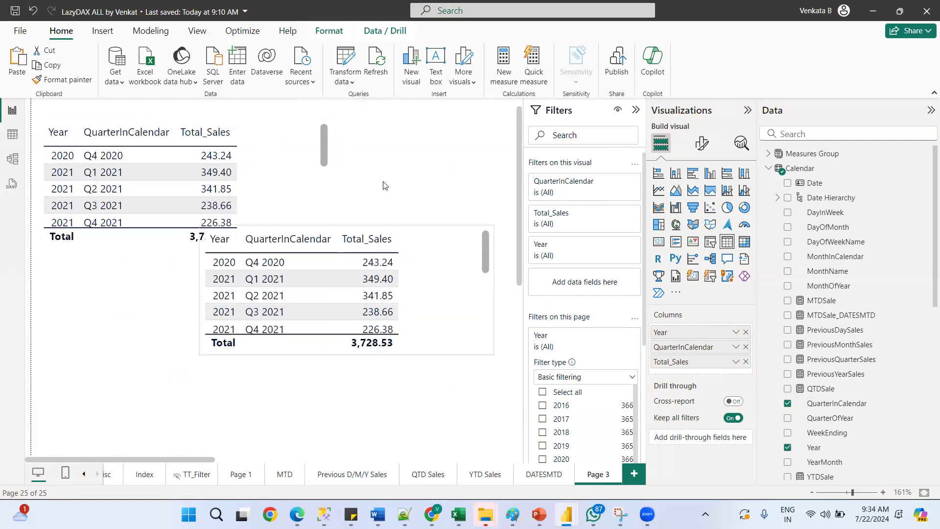
left_click(329, 218)
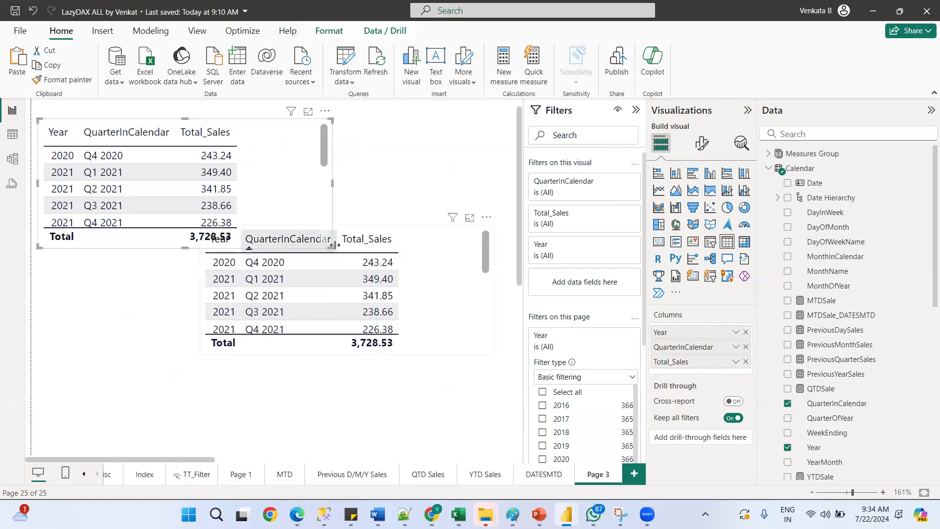
Remove QuarterInCalendar from the original table visual and shrink it to fit its two columns
left_click_drag(335, 245, 263, 224)
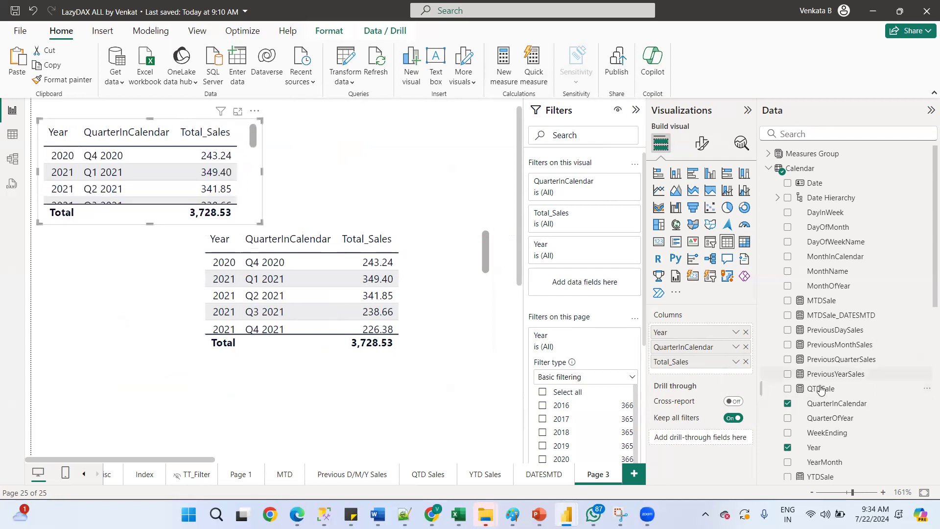
left_click(746, 347)
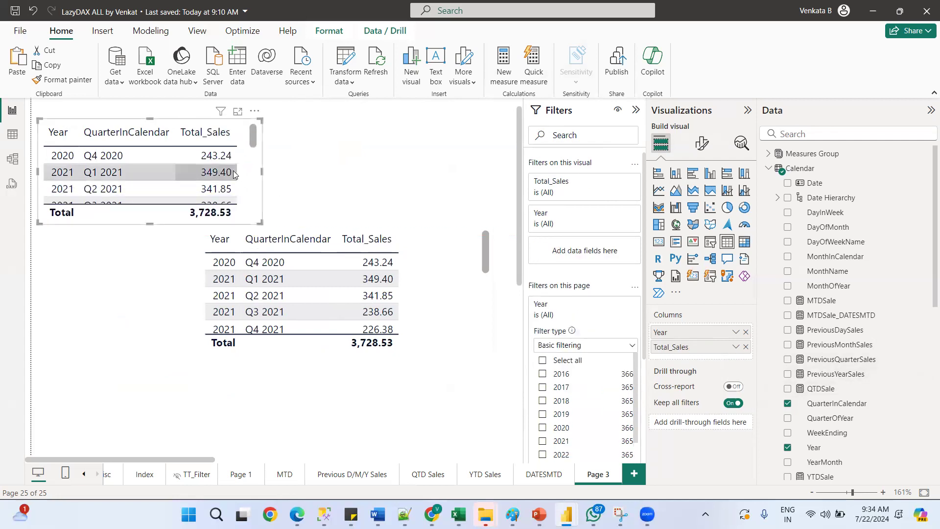
left_click_drag(260, 223, 153, 248)
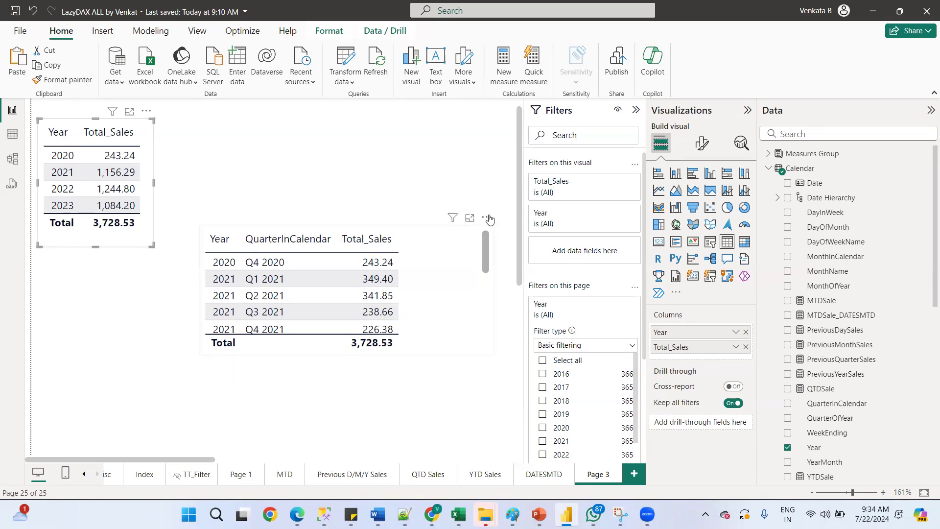
Move the copied quarterly table beside the original and enlarge it to show all rows
left_click_drag(484, 223, 442, 120)
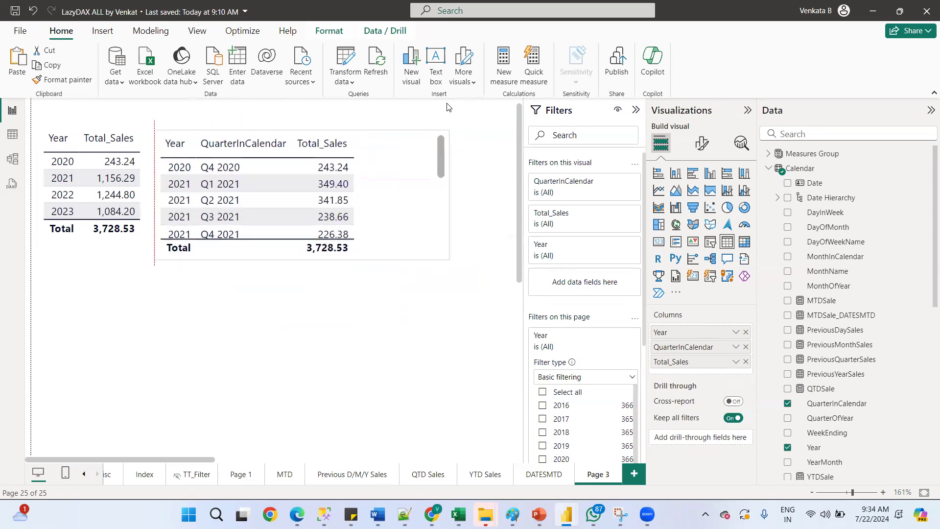
left_click_drag(447, 260, 361, 414)
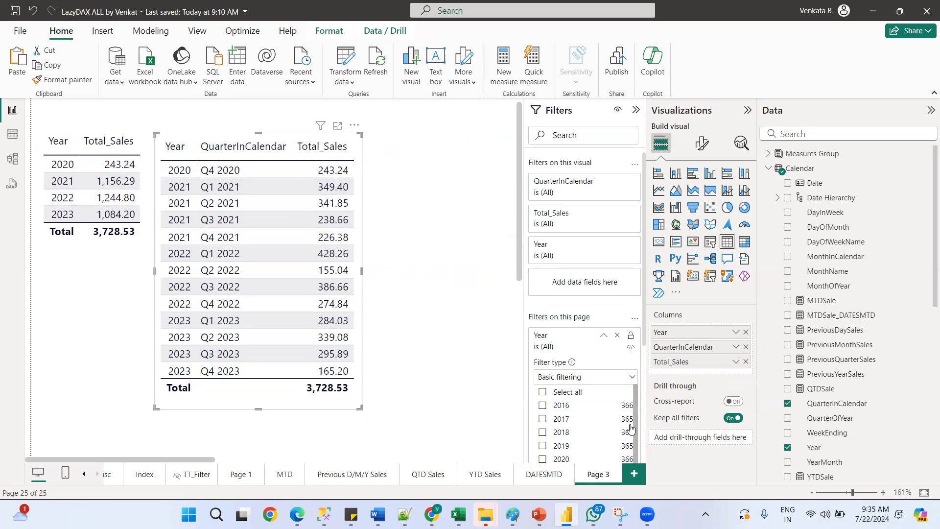
Filter Page 3 to Year 2021 using the page-level Year filter
scroll(635, 438, "down", 2)
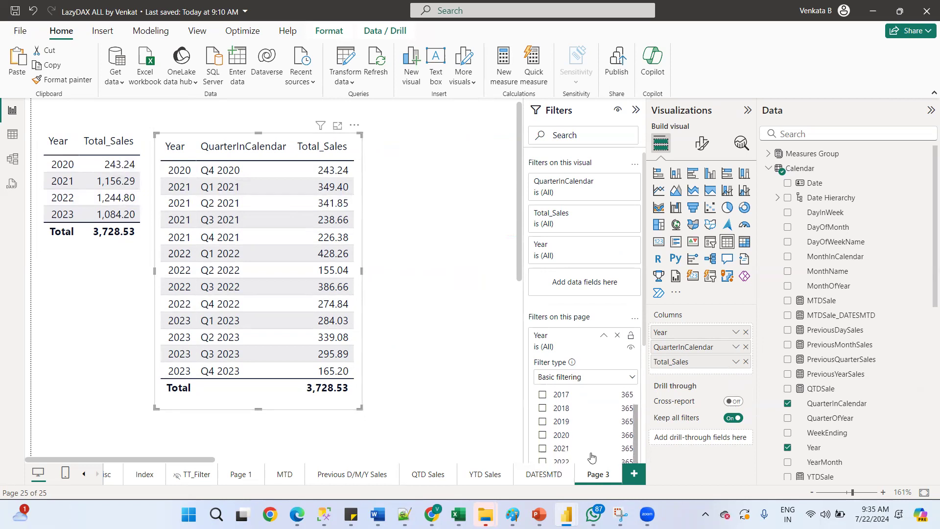
left_click(542, 448)
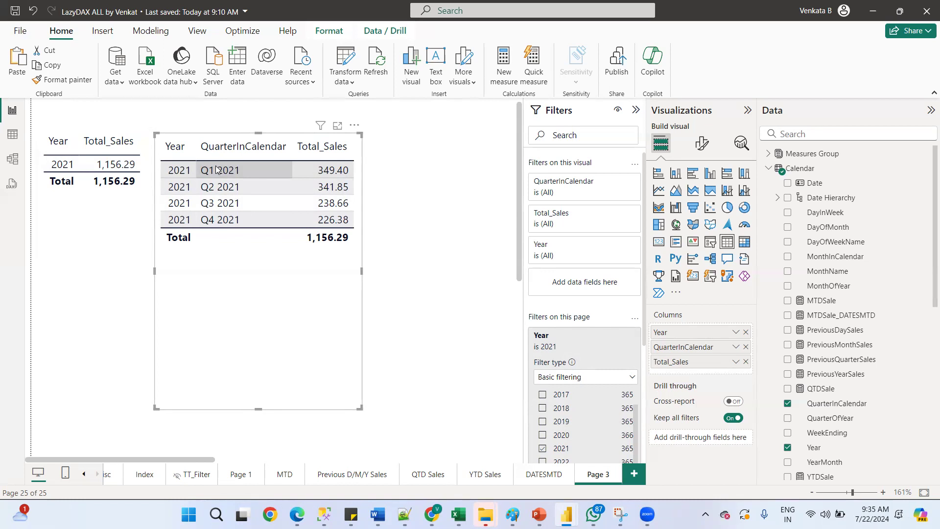
Shorten the quarterly table visual and duplicate it below the other two tables
left_click_drag(258, 408, 243, 262)
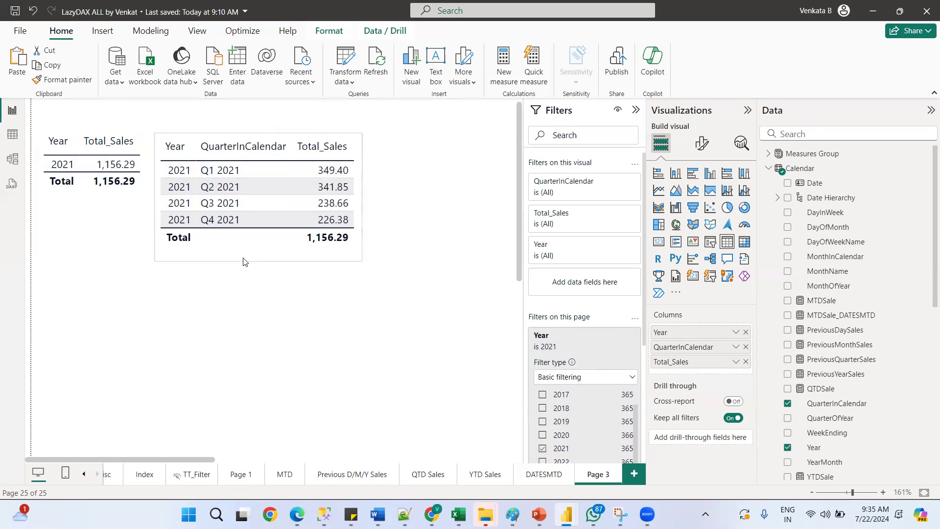
left_click(363, 189)
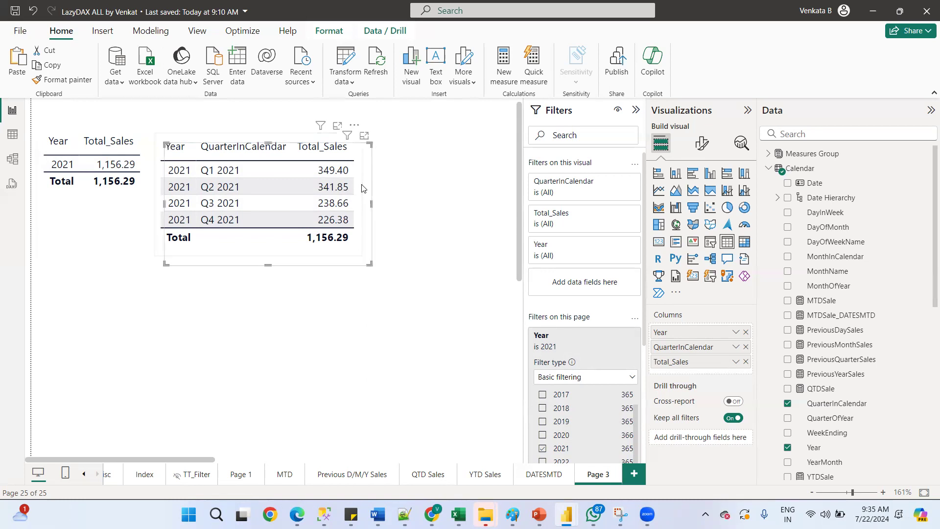
left_click_drag(351, 143, 201, 265)
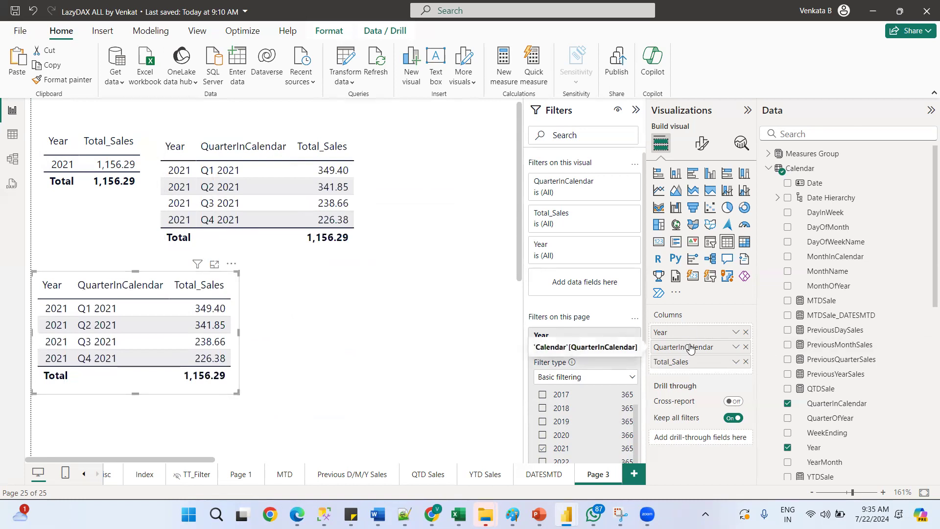
Add MonthName to the third table between QuarterInCalendar and Total_Sales and enlarge that visual
left_click_drag(830, 273, 704, 357)
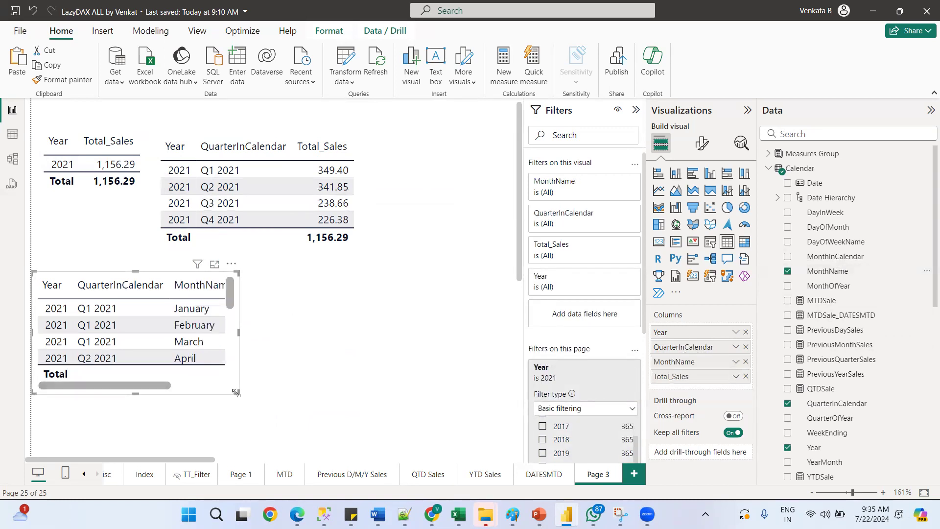
left_click_drag(236, 392, 384, 448)
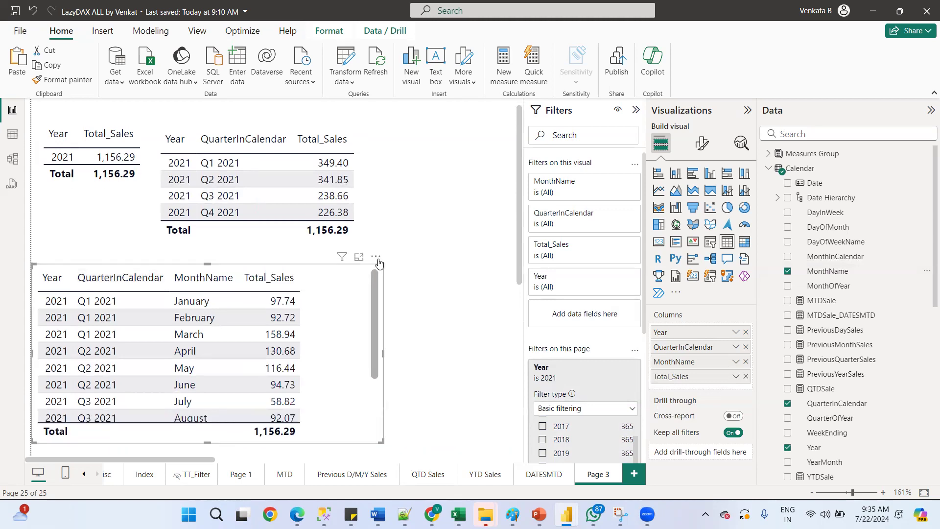
left_click_drag(375, 259, 331, 231)
left_click_drag(401, 380, 401, 381)
left_click_drag(380, 415, 393, 450)
scroll(85, 269, "down", 1)
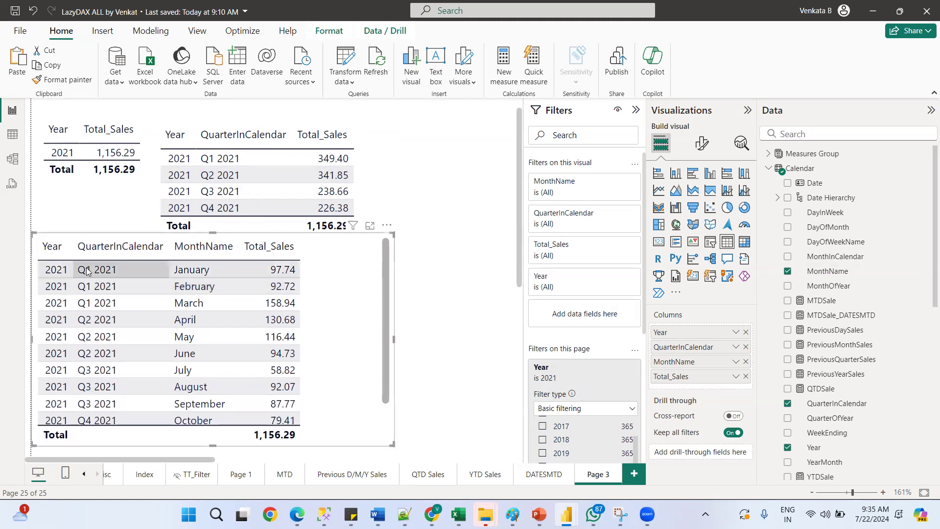
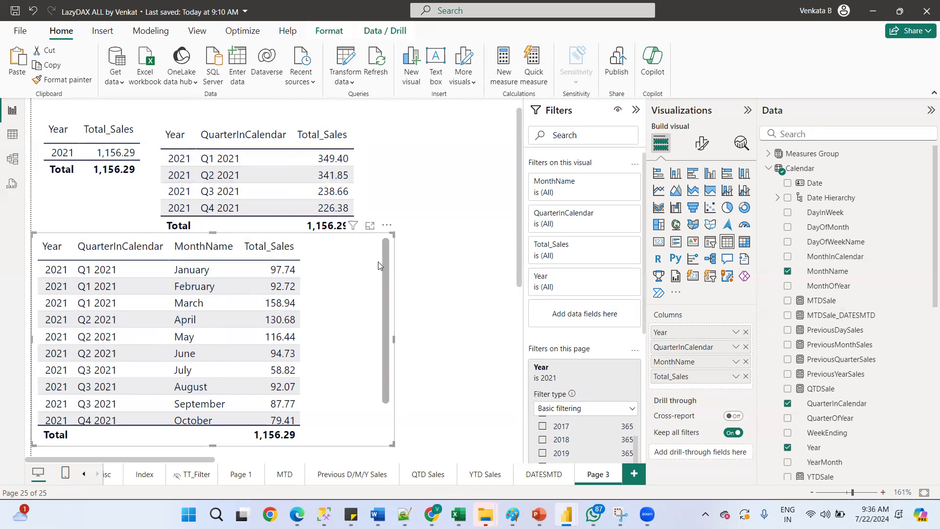
Paste a copy of the monthly sales table and place it to the right of the other tables
key("ctrl+v")
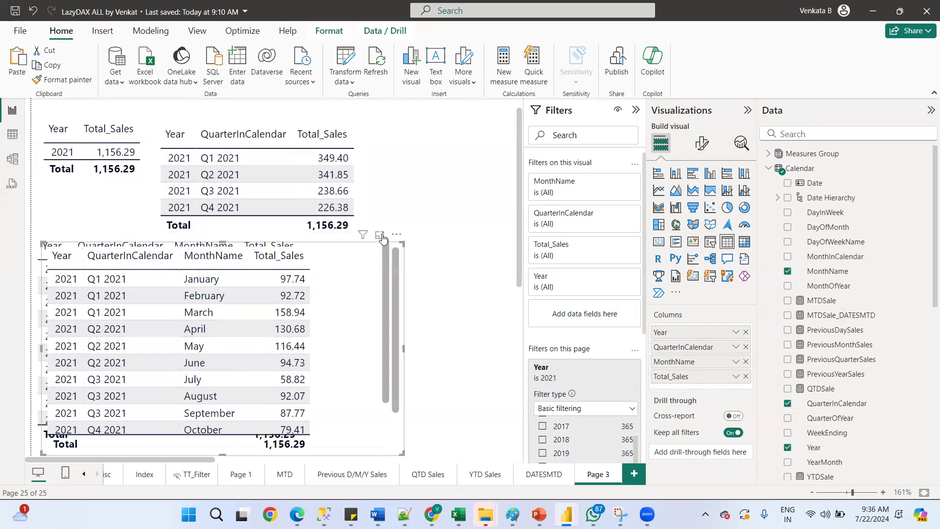
left_click_drag(397, 238, 531, 138)
left_click_drag(186, 460, 301, 443)
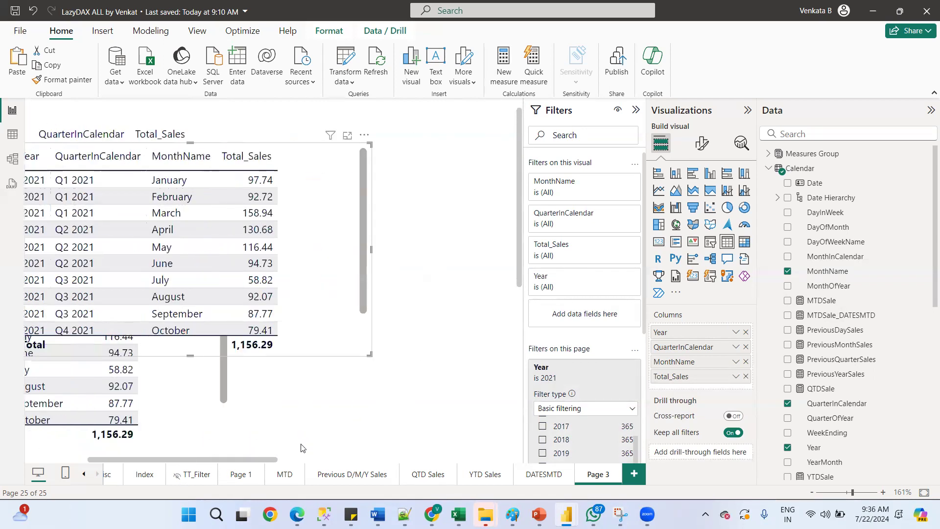
left_click_drag(232, 138, 454, 126)
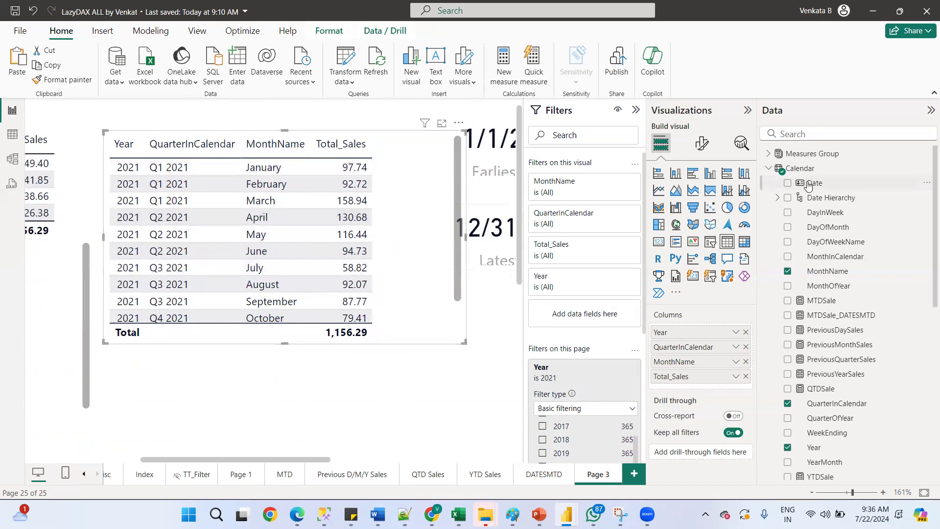
Add Date to the copied table between MonthName and Total_Sales and enlarge the visual downward
left_click_drag(803, 190, 702, 370)
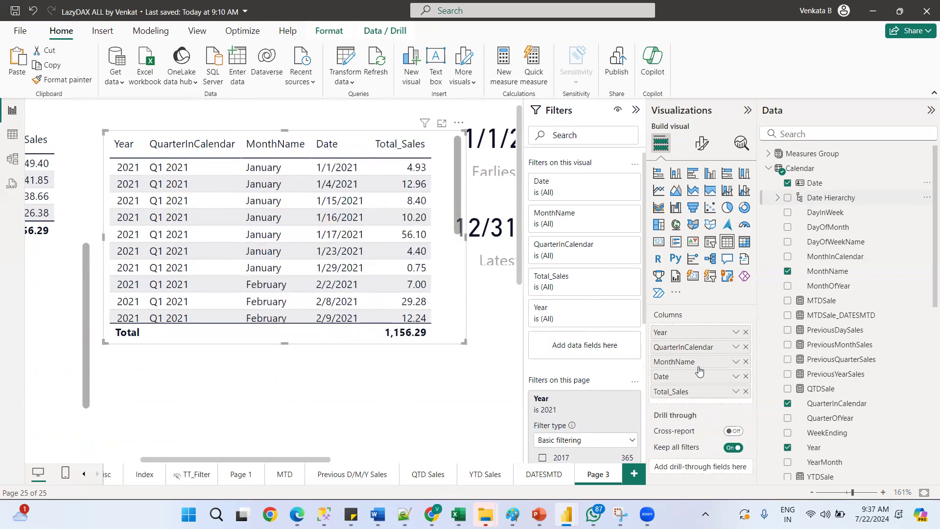
left_click_drag(464, 342, 453, 444)
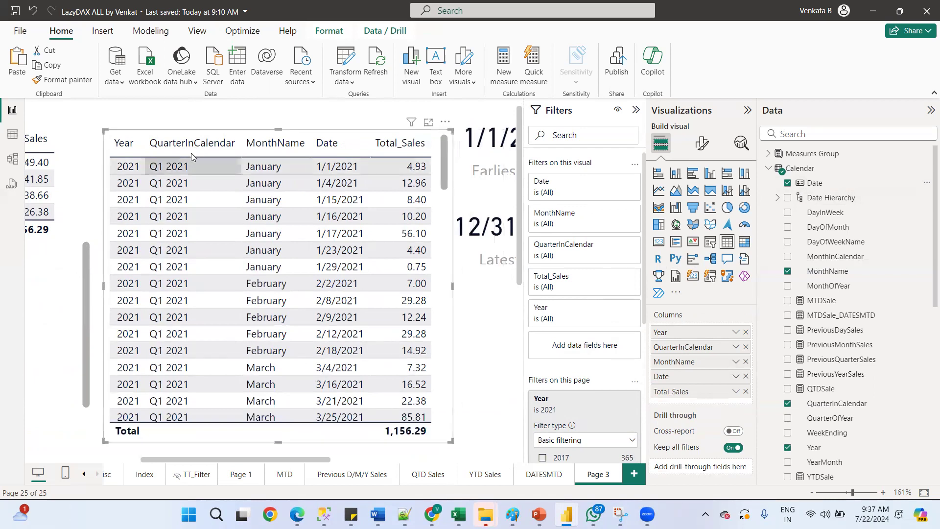
Add MonthName as a filter on all pages and select January in it
scroll(245, 186, "down", 1)
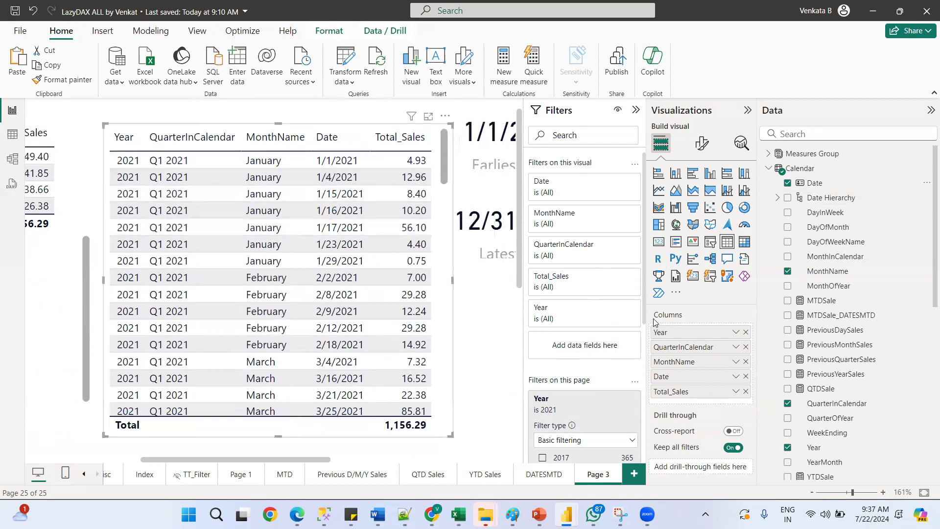
left_click_drag(644, 309, 656, 404)
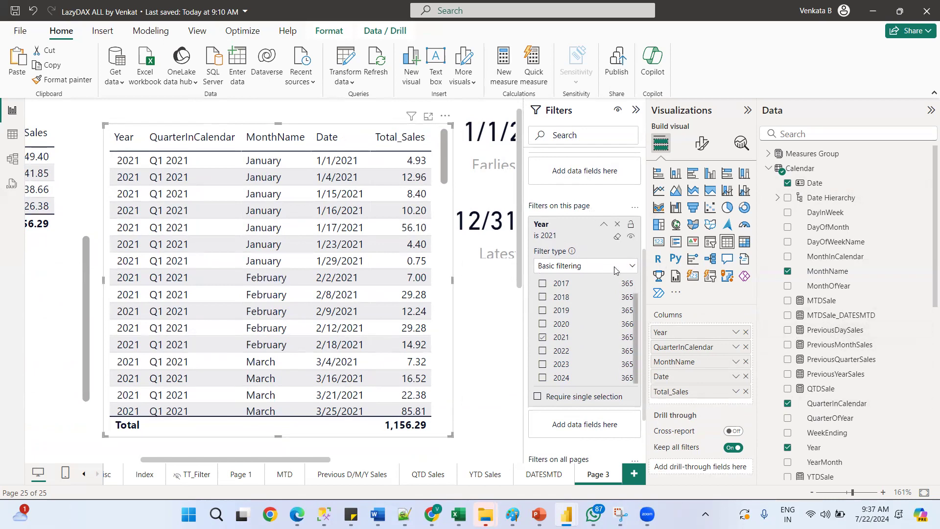
left_click(604, 226)
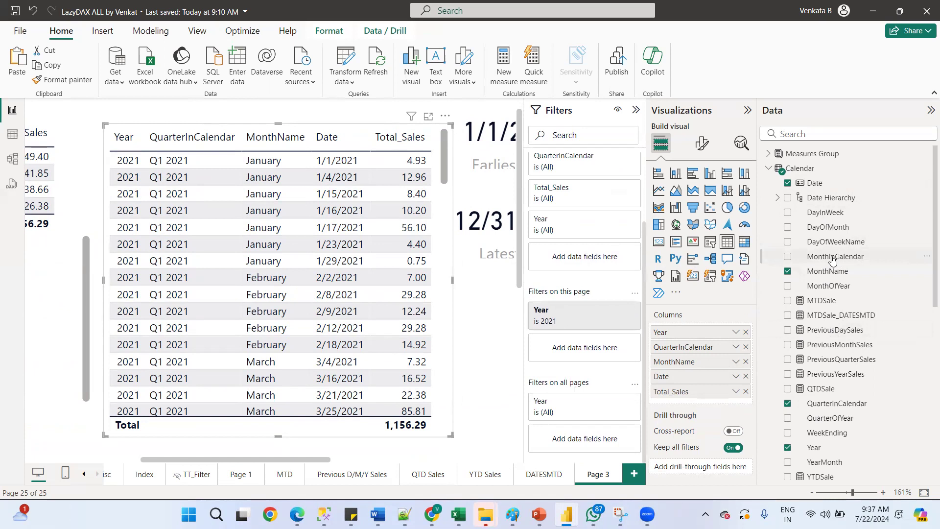
left_click_drag(827, 271, 566, 344)
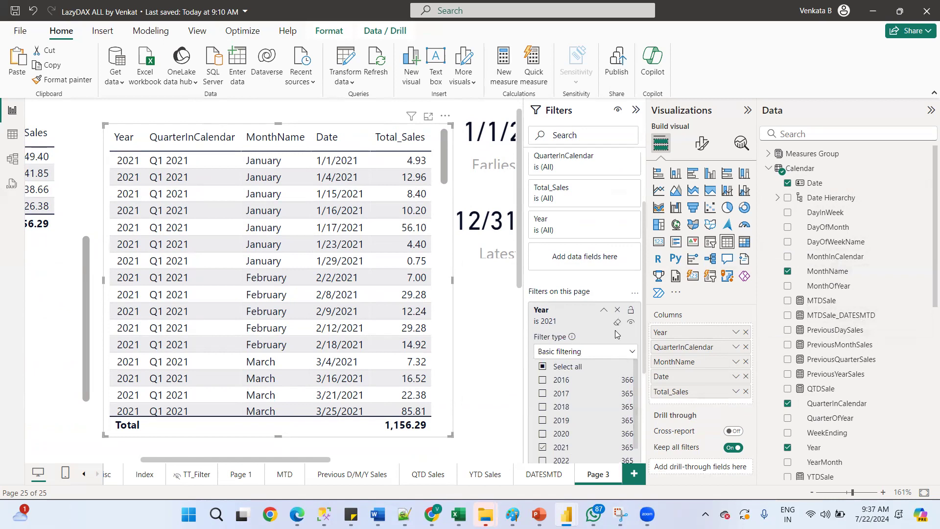
left_click(603, 314)
left_click_drag(837, 273, 589, 442)
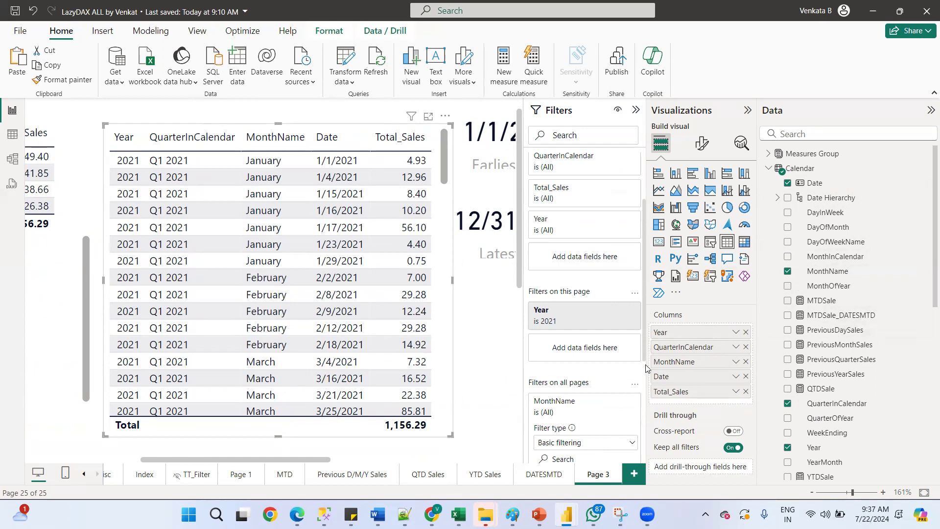
scroll(587, 372, "down", 3)
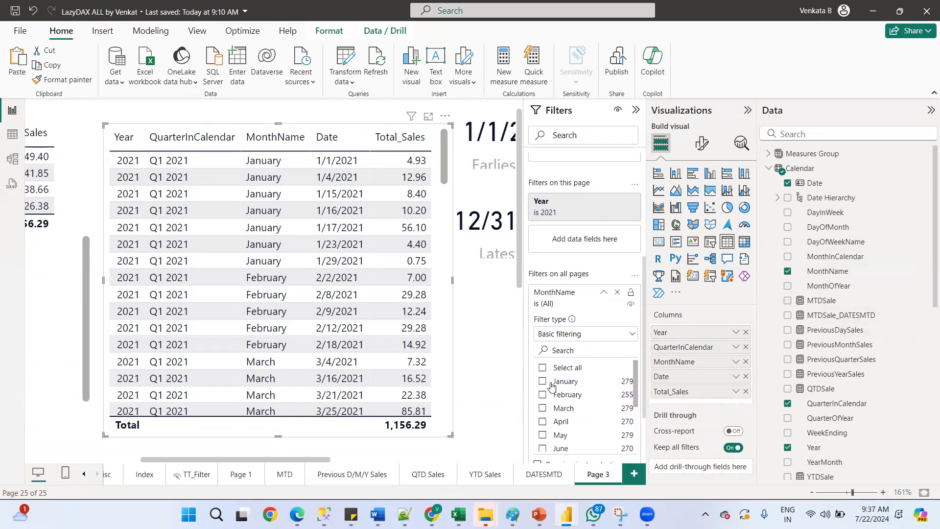
left_click(552, 384)
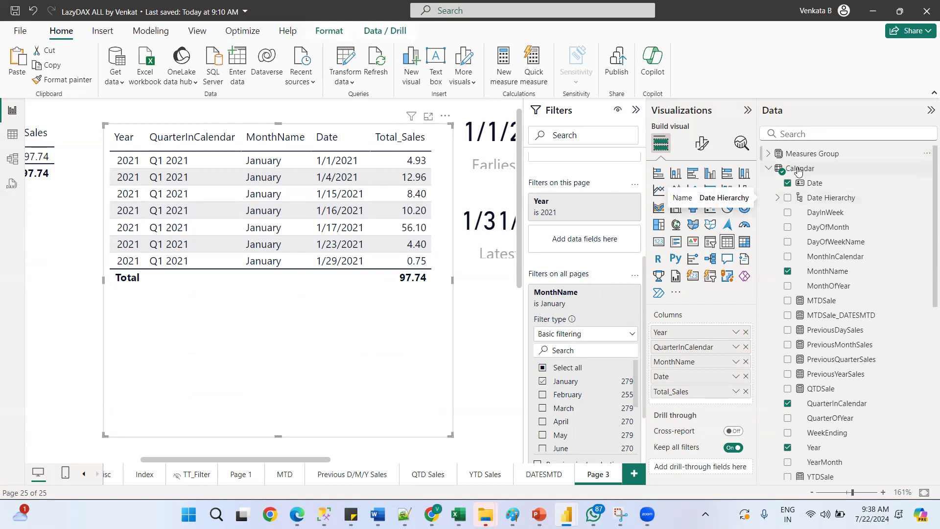
In the Sales table data, filter FK_SalesDate to values between 20210101 and 20210131
left_click(12, 134)
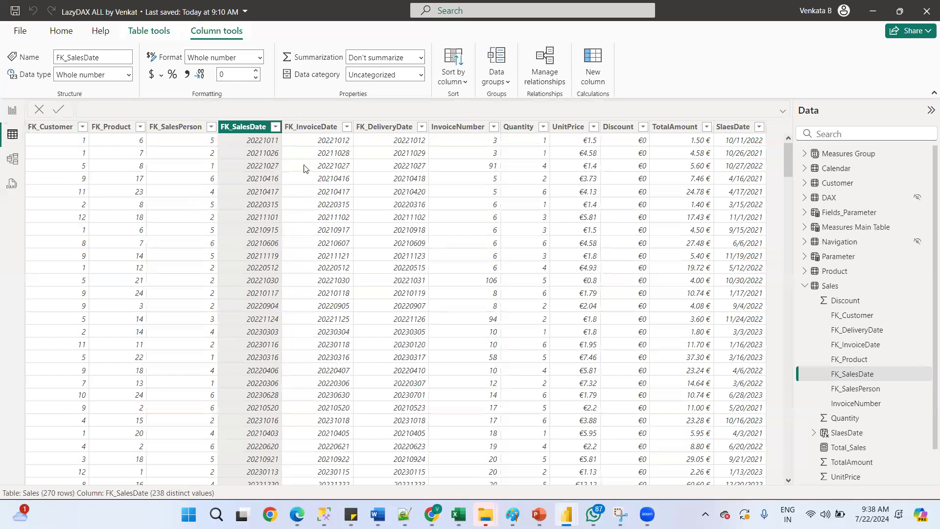
left_click(275, 127)
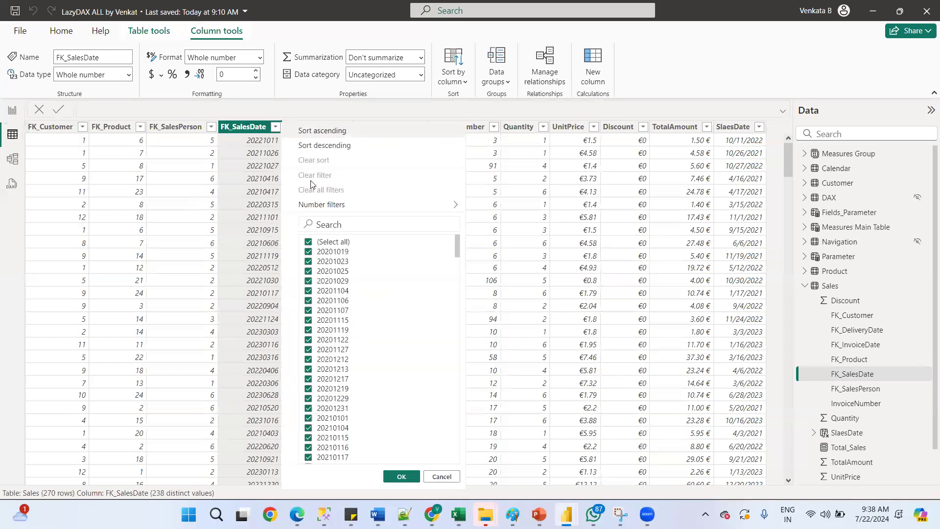
left_click(340, 221)
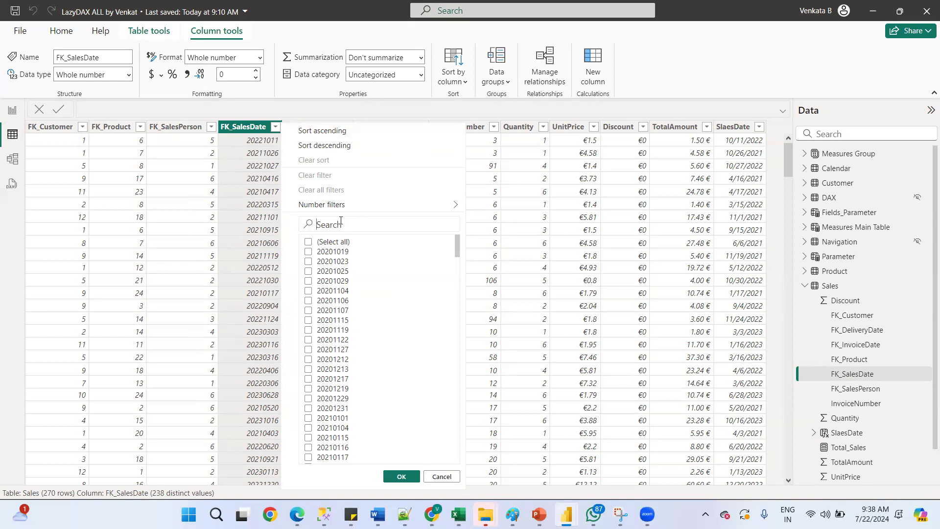
type("2")
mouse_move(340, 222)
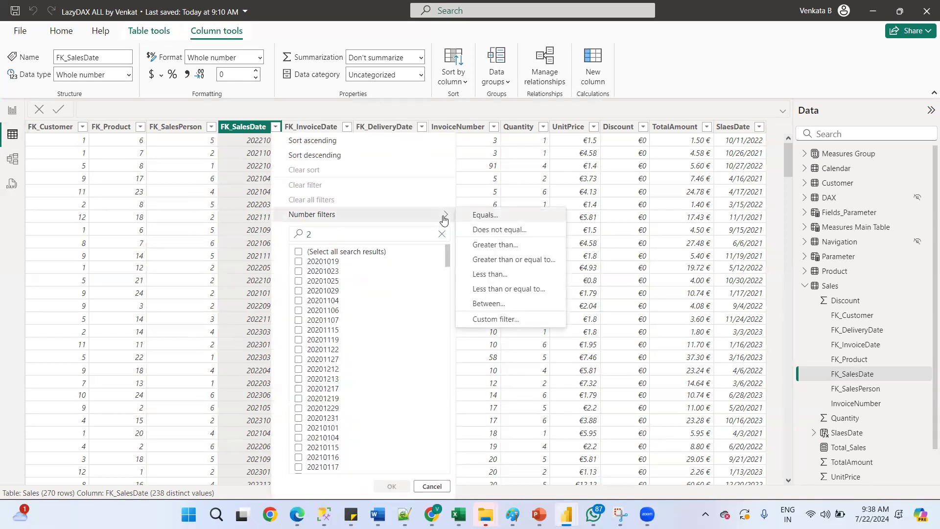
left_click(487, 304)
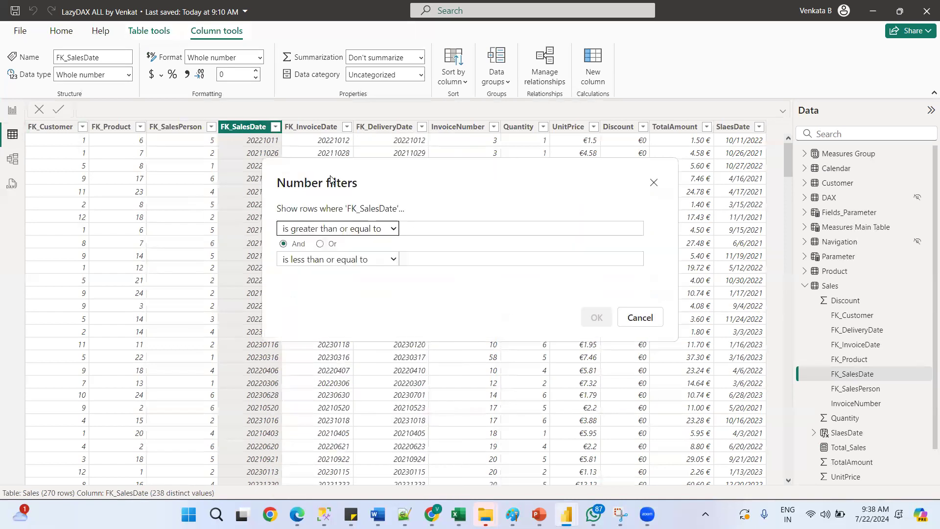
left_click(425, 225)
type("202")
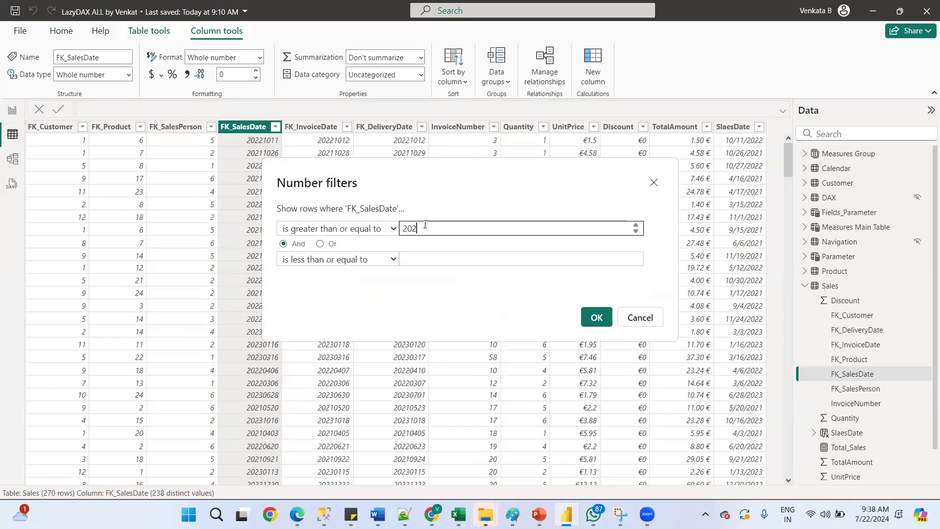
type("10101")
left_click(419, 258)
type("202")
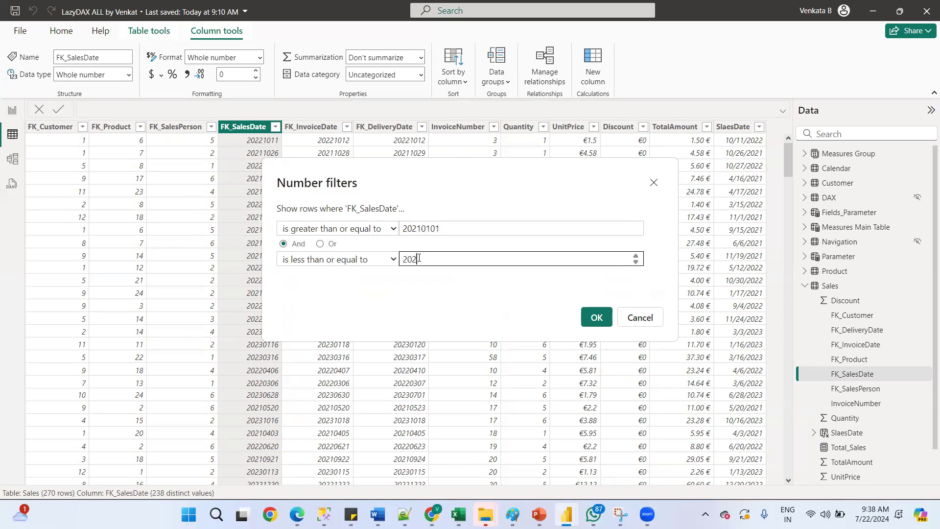
type("10131")
left_click(592, 318)
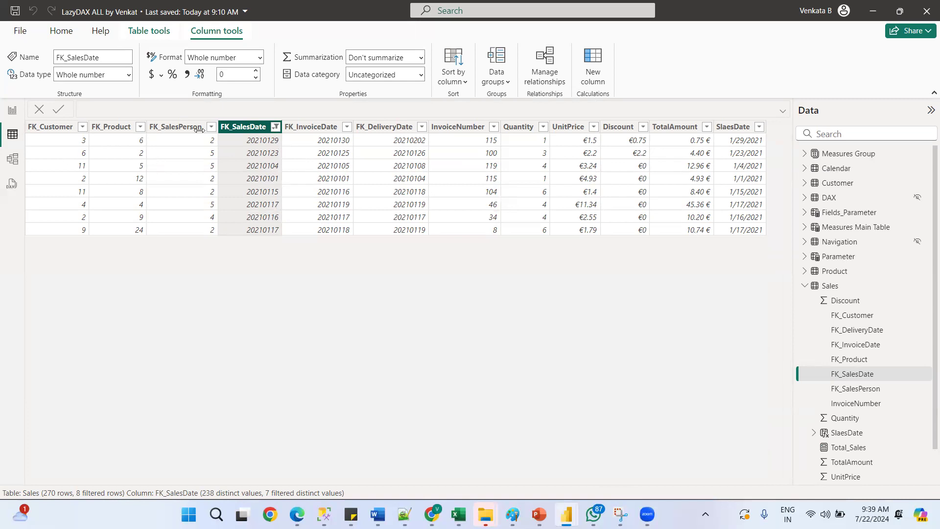
Return to the report and add a table visual showing Calendar Date on Page 2
left_click(12, 109)
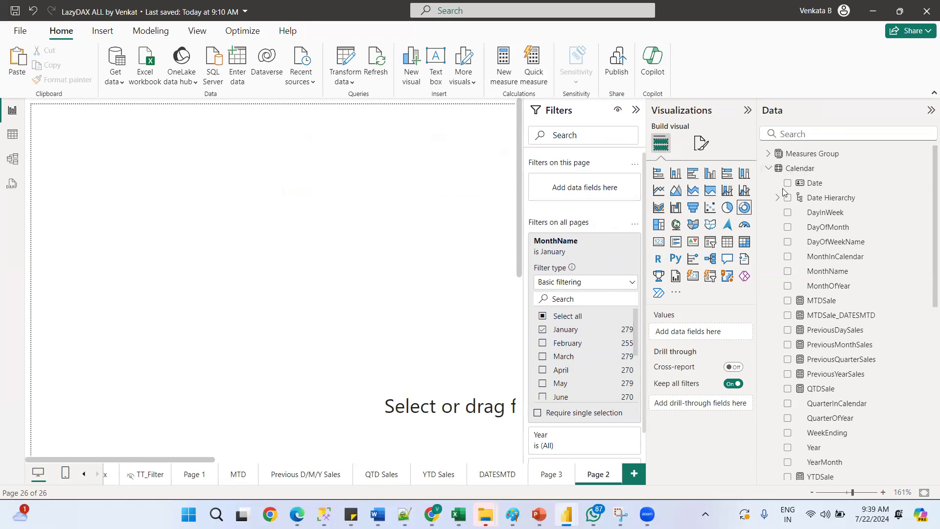
left_click_drag(785, 187, 281, 201)
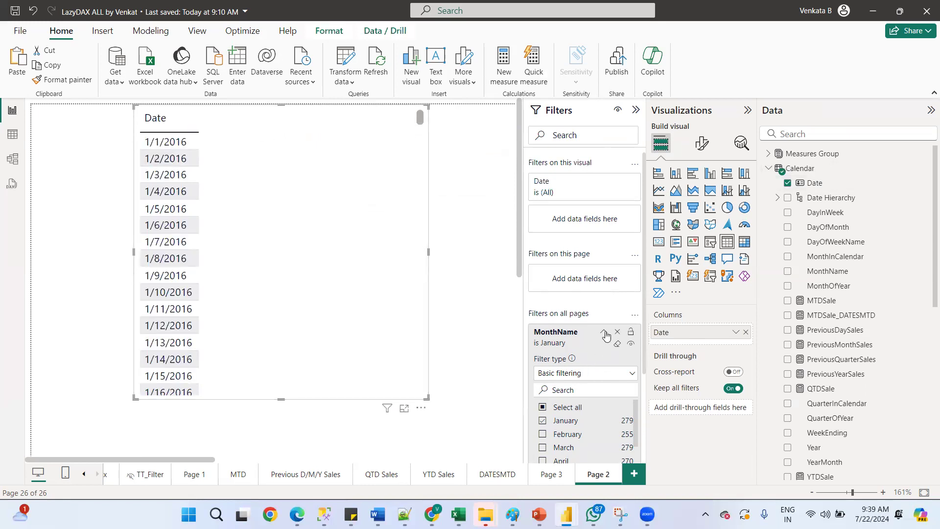
left_click(605, 334)
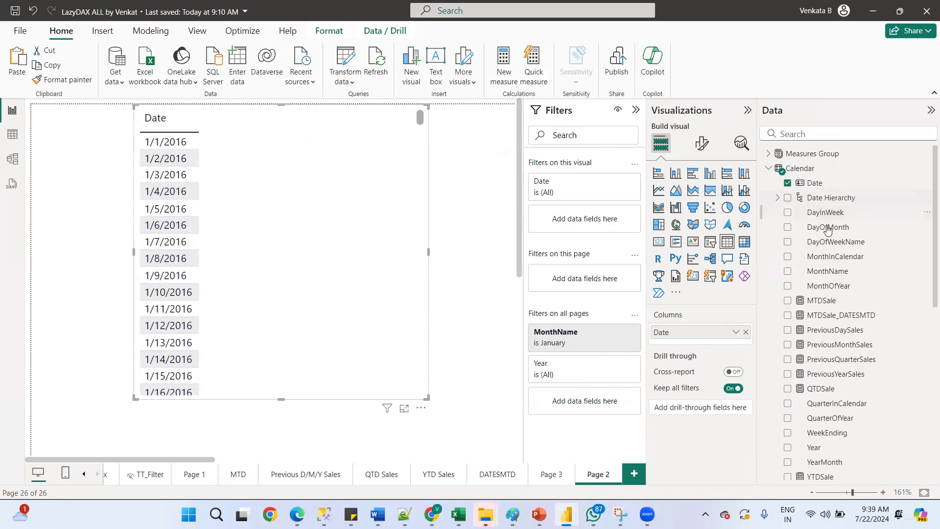
Add Year as a filter on all pages and select 2021
left_click_drag(815, 447, 578, 384)
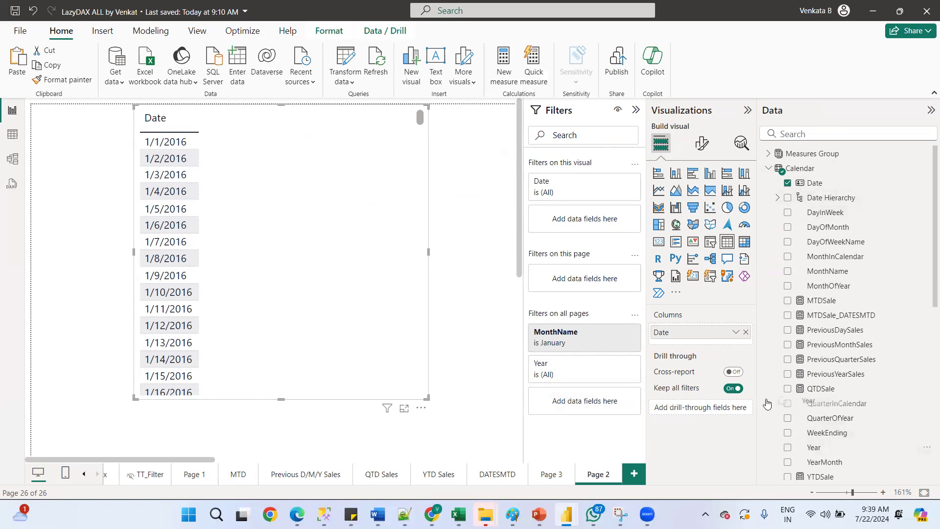
left_click(604, 367)
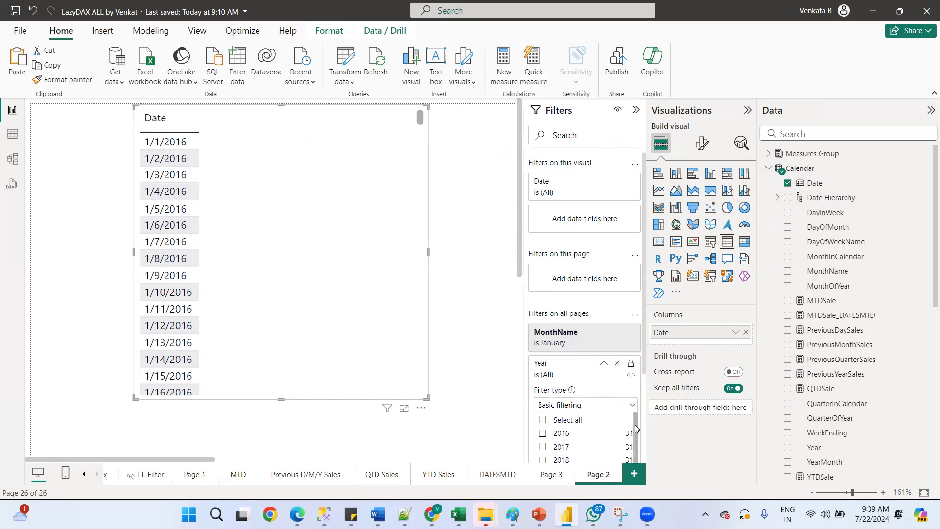
scroll(635, 439, "down", 2)
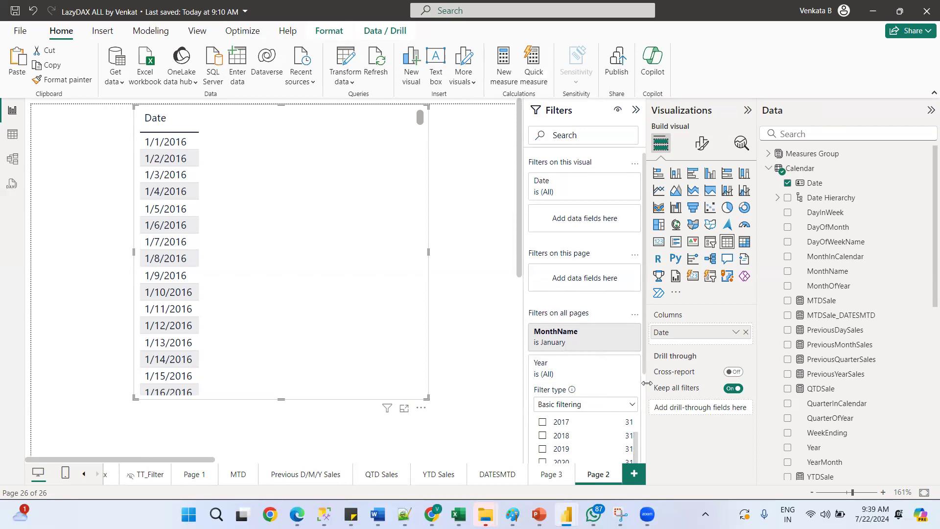
scroll(567, 402, "down", 2)
left_click(542, 392)
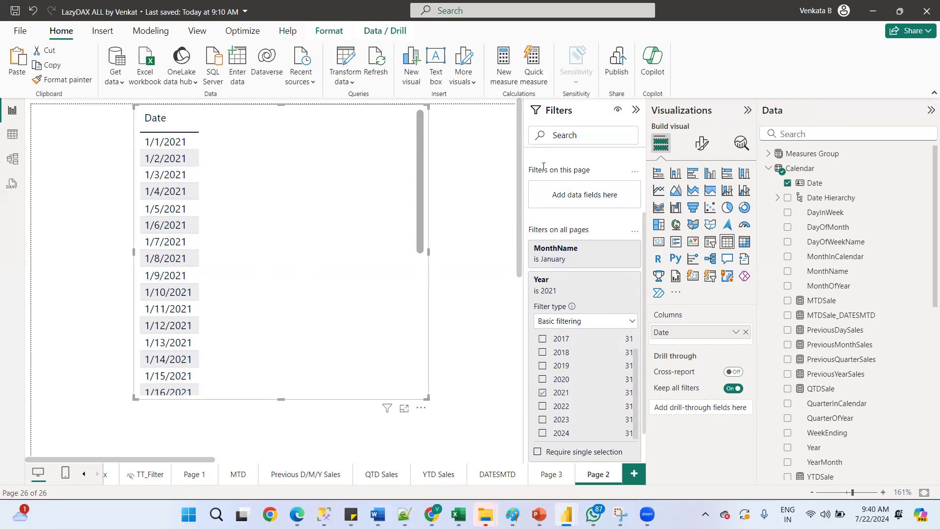
Check the filtered Sales data, then go back to Page 3 and scroll across its tables
left_click(13, 134)
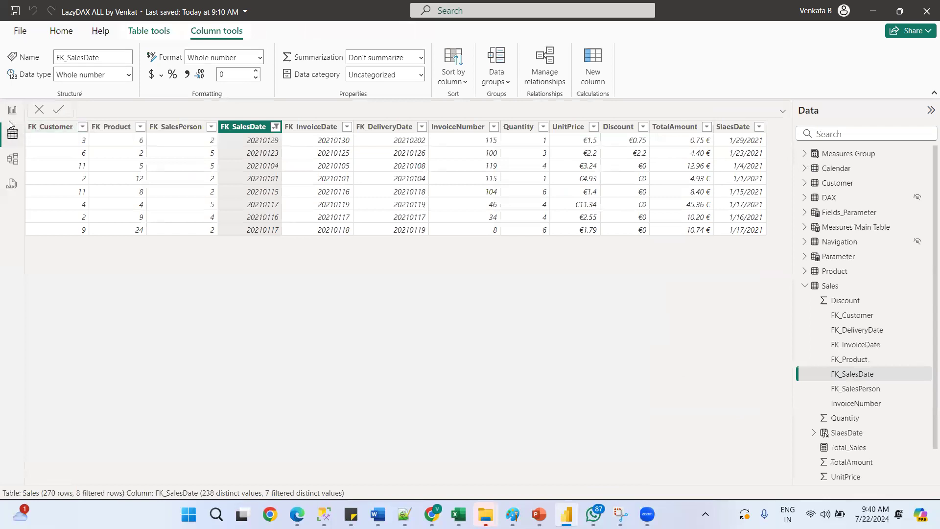
left_click(13, 111)
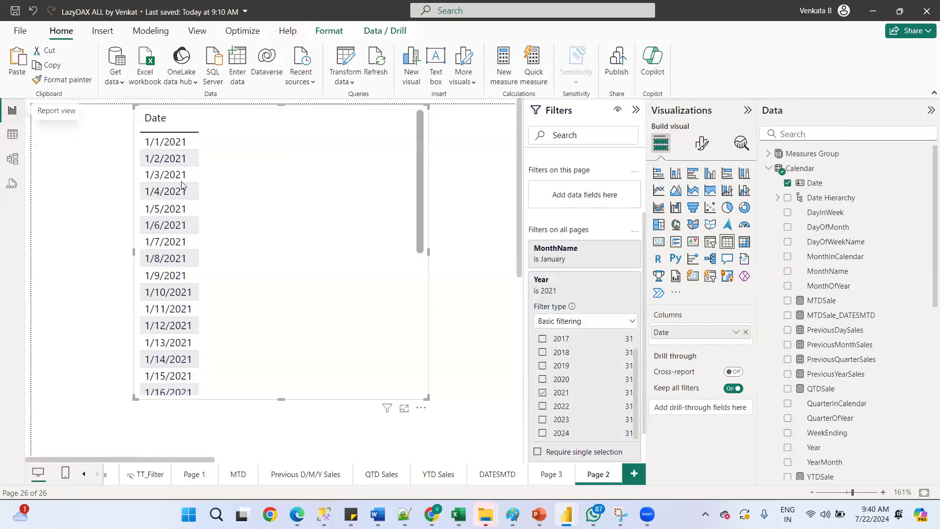
left_click(551, 474)
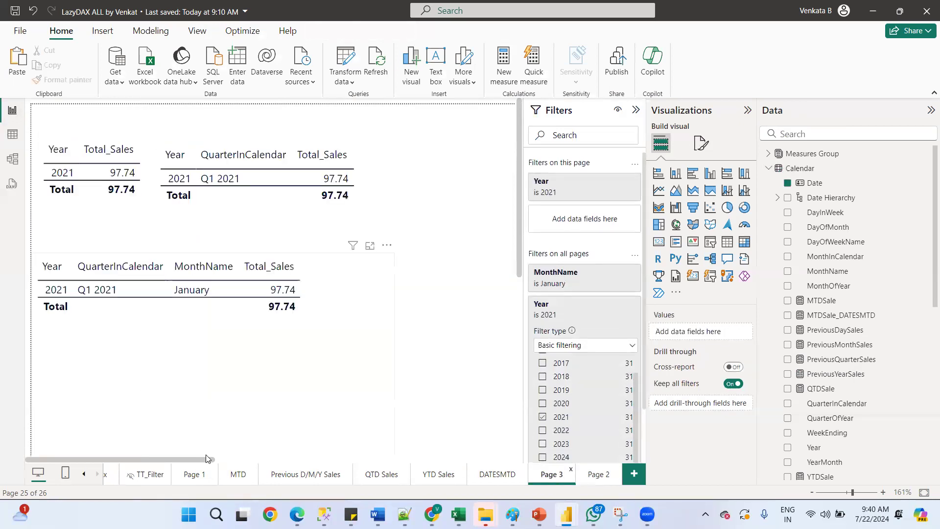
left_click_drag(205, 462, 310, 458)
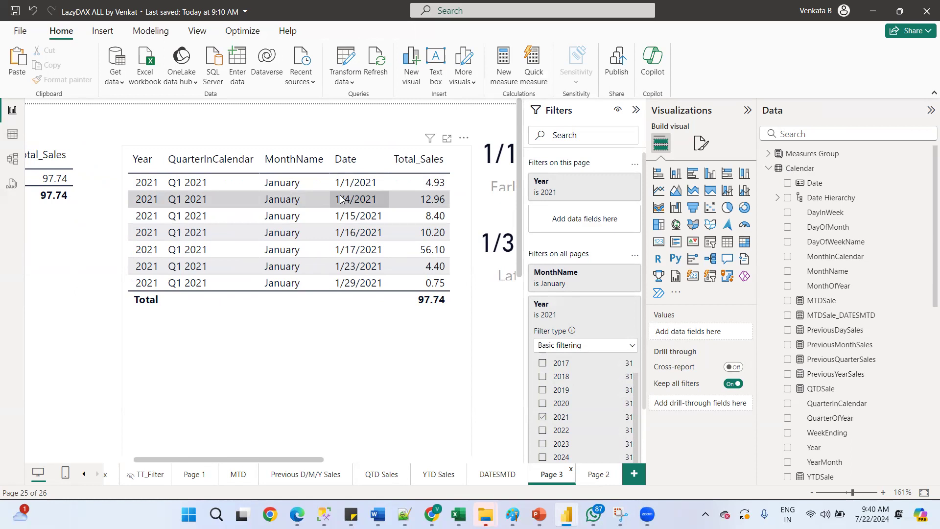
Select the yearly table and inspect the Total_Sales measure formula in the Sales table
left_click(768, 168)
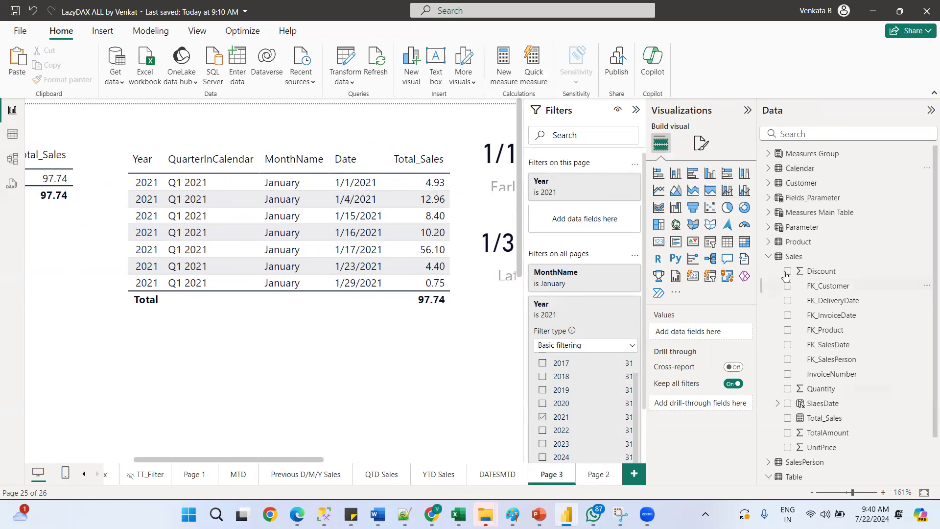
mouse_move(792, 258)
left_click_drag(155, 460, 58, 447)
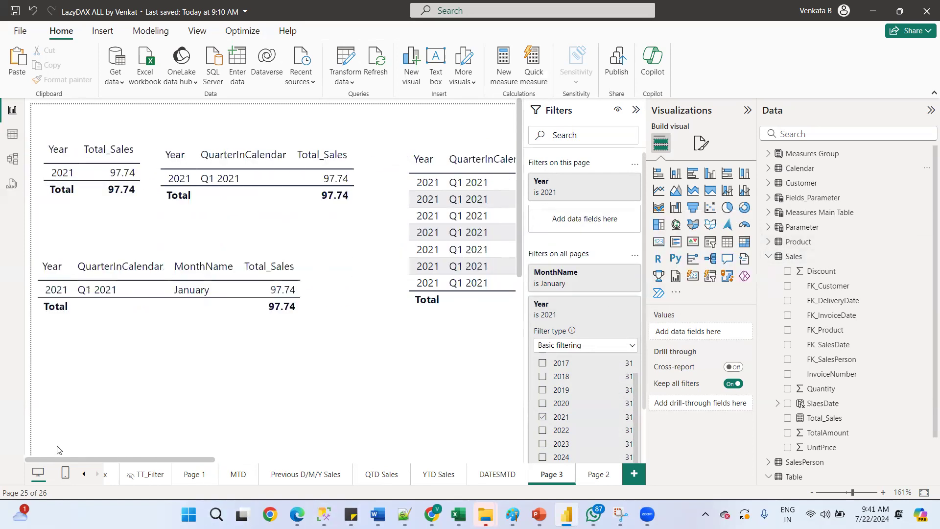
left_click(136, 155)
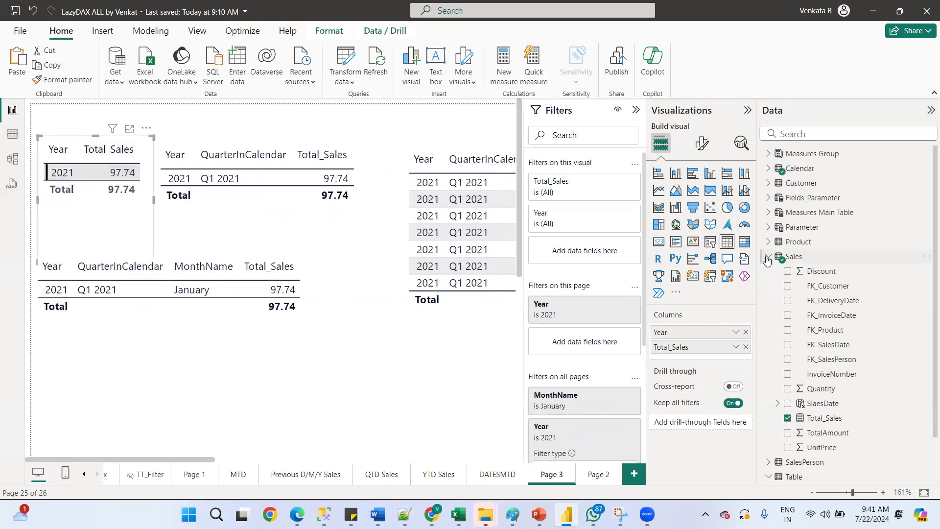
left_click(768, 257)
left_click(768, 257)
left_click(814, 419)
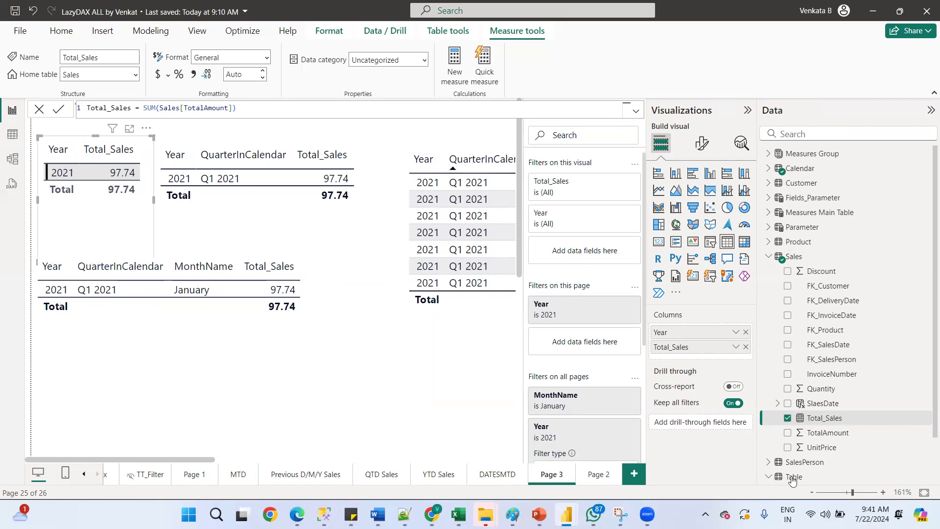
left_click(846, 496)
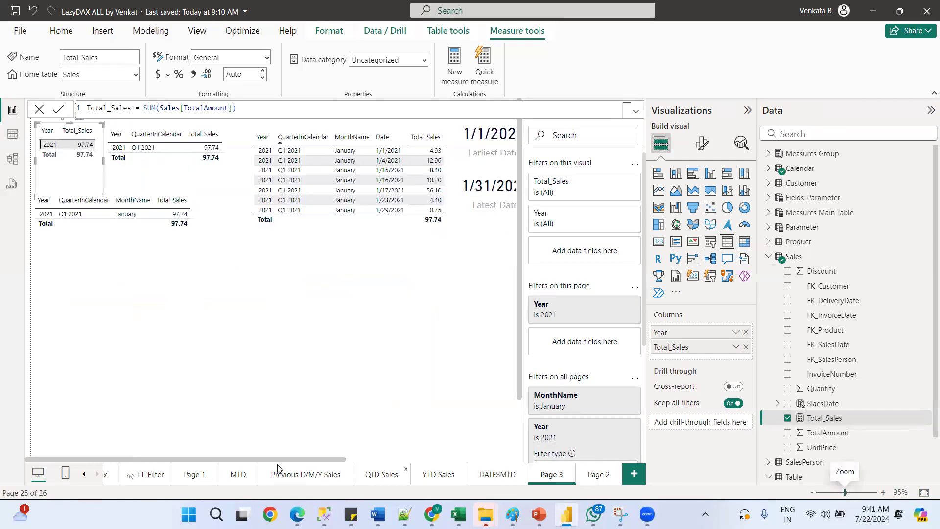
Duplicate the daily sales table and remove Year, QuarterInCalendar and MonthName from the copy, keeping Date and Total_Sales
left_click_drag(355, 460, 403, 457)
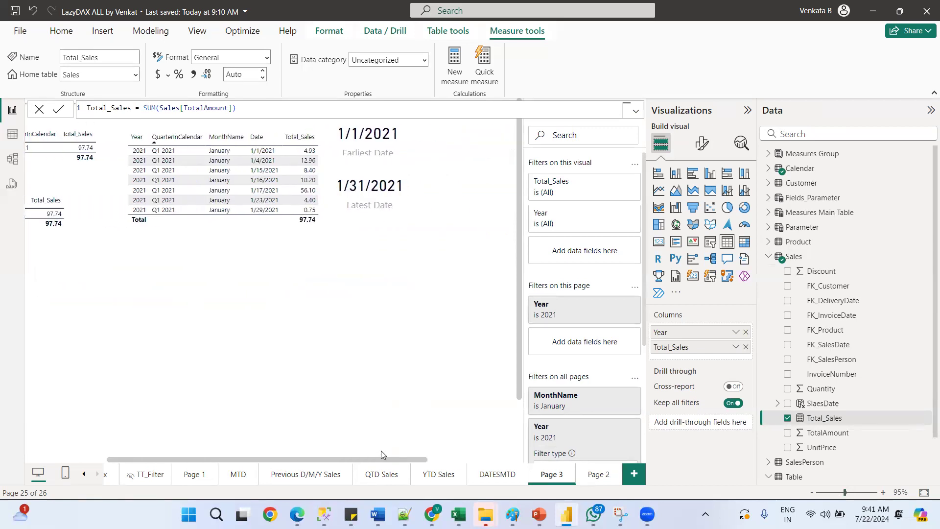
left_click(260, 134)
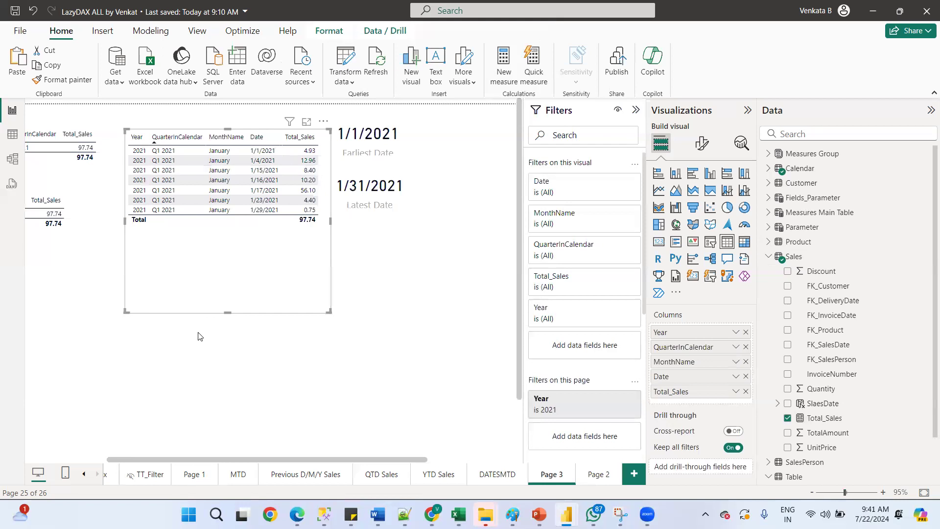
left_click(200, 373)
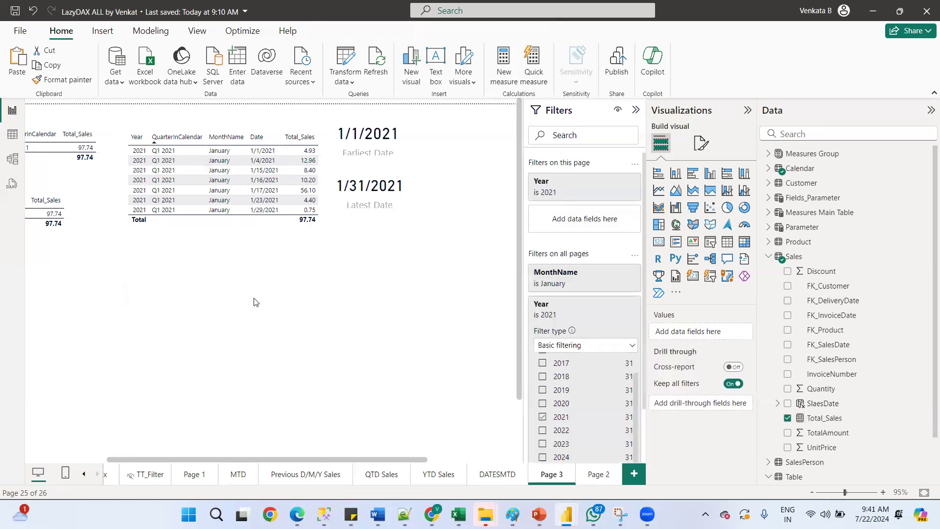
left_click(294, 244)
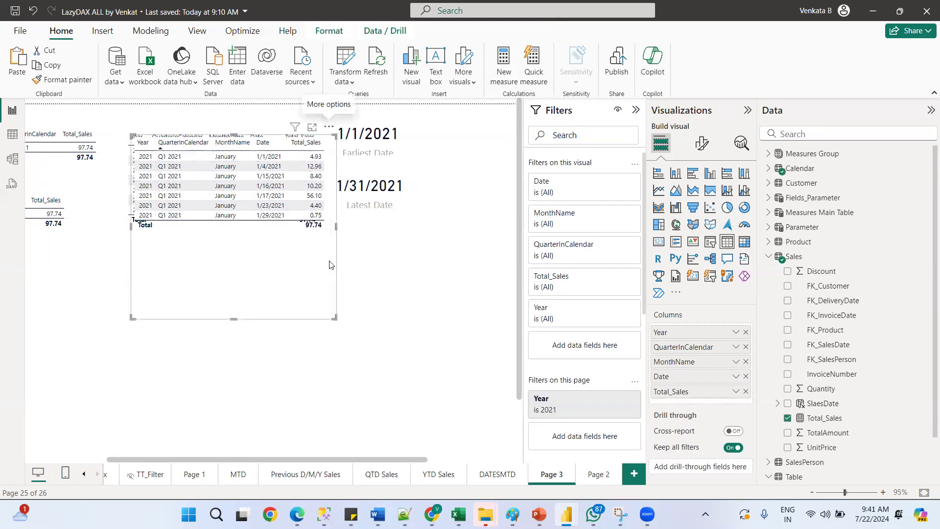
key("ctrl+v")
left_click_drag(390, 309, 331, 320)
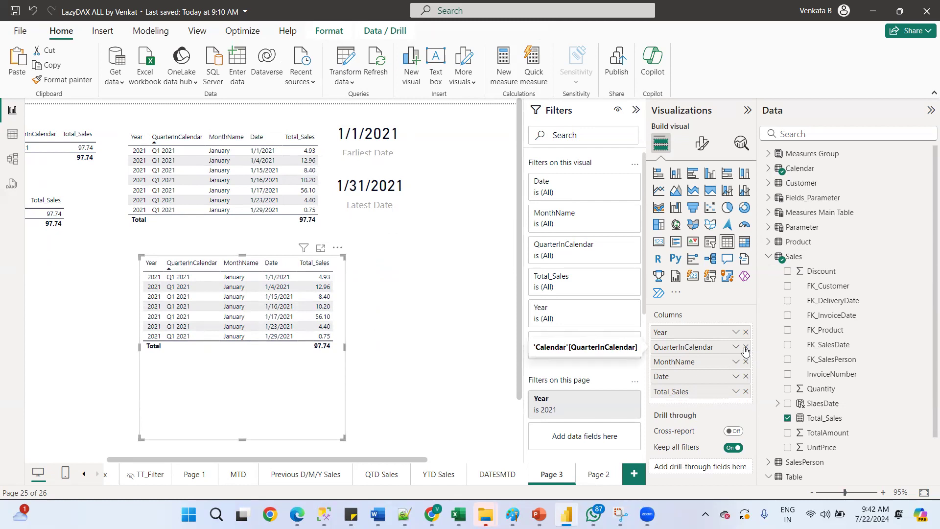
left_click(745, 347)
left_click(745, 347)
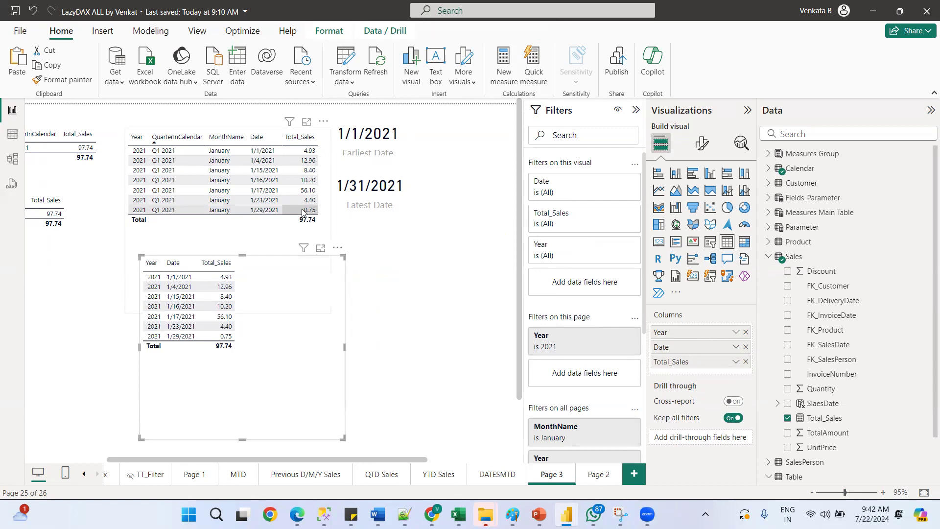
left_click(745, 333)
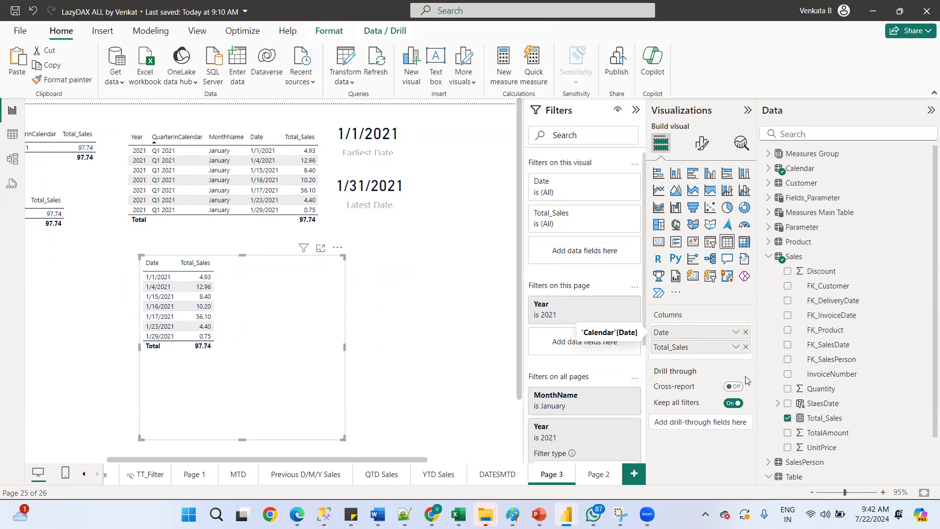
Shrink the new Date and Total_Sales table so it fits its rows
left_click_drag(388, 460, 319, 460)
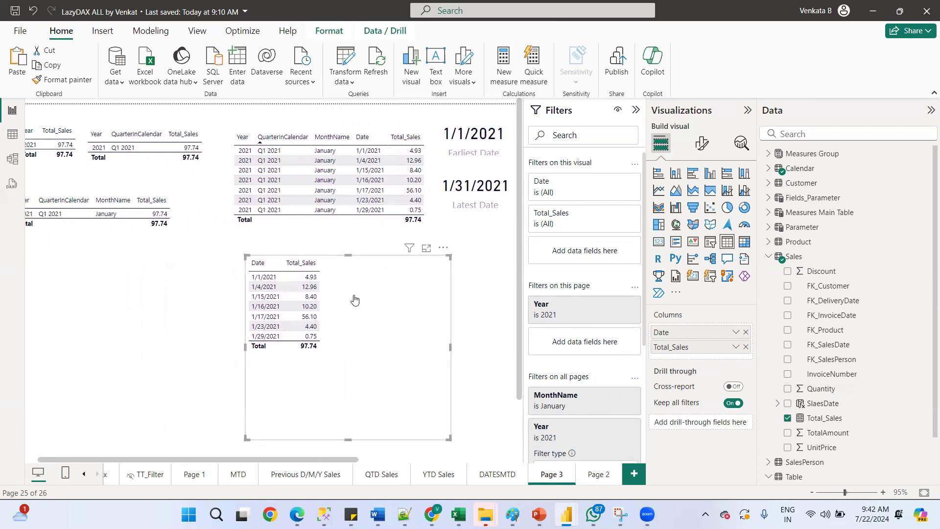
left_click_drag(348, 439, 351, 361)
left_click_drag(451, 308, 357, 311)
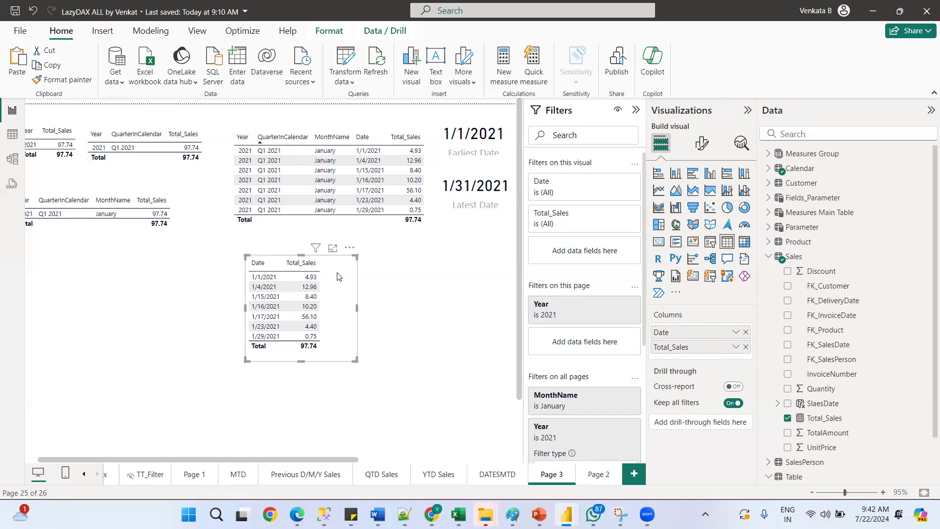
Try to export the Date and Total_Sales table's data, cancelling the save dialog
left_click_drag(239, 460, 77, 466)
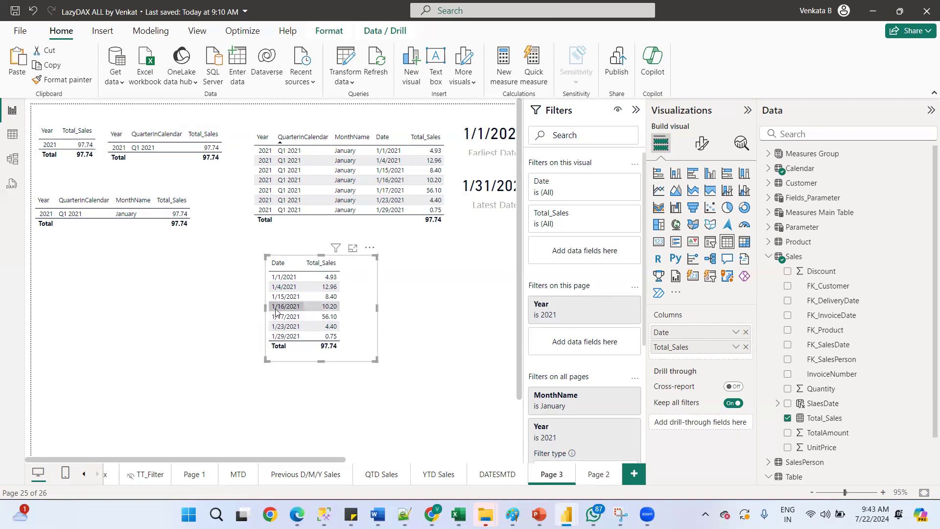
left_click(284, 272)
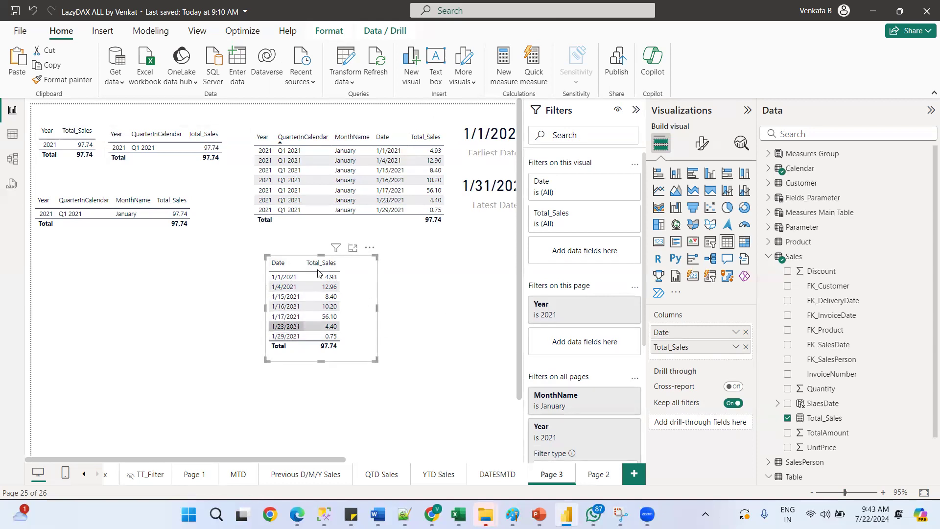
left_click(323, 269)
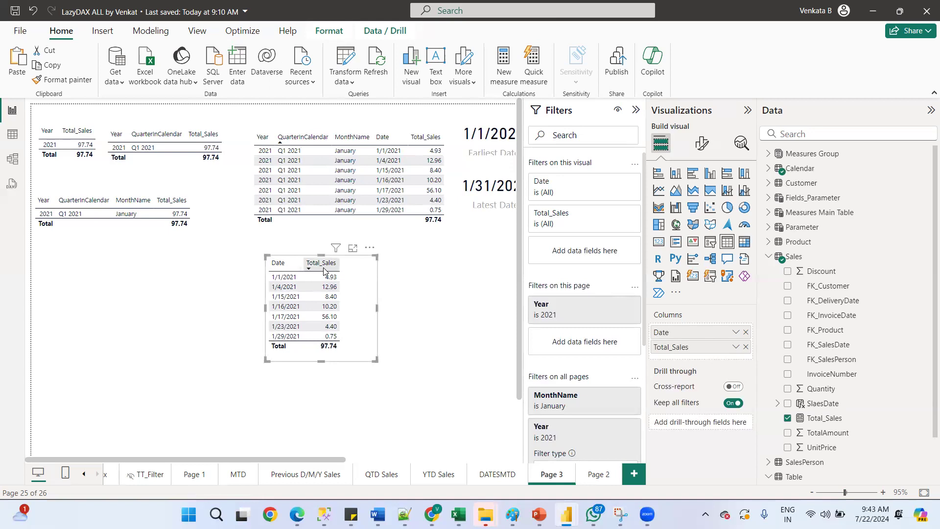
left_click(370, 248)
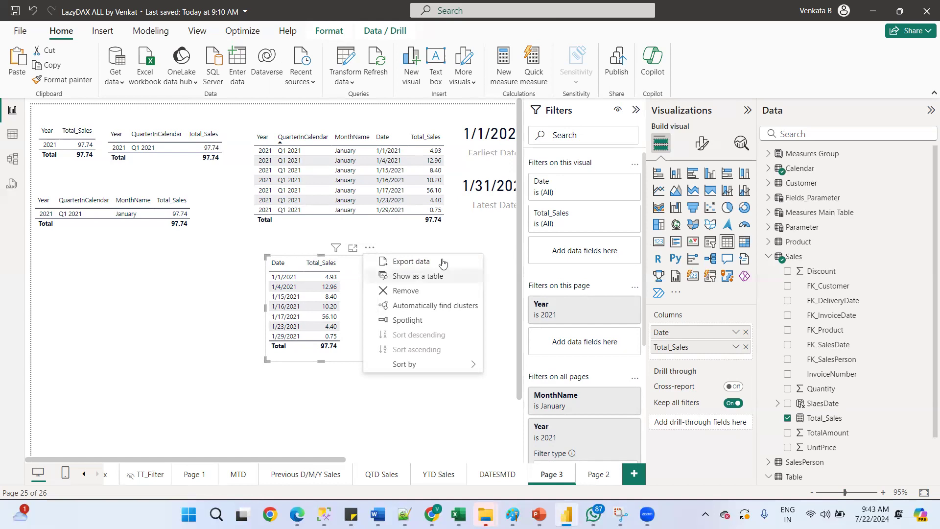
left_click_drag(455, 251, 514, 238)
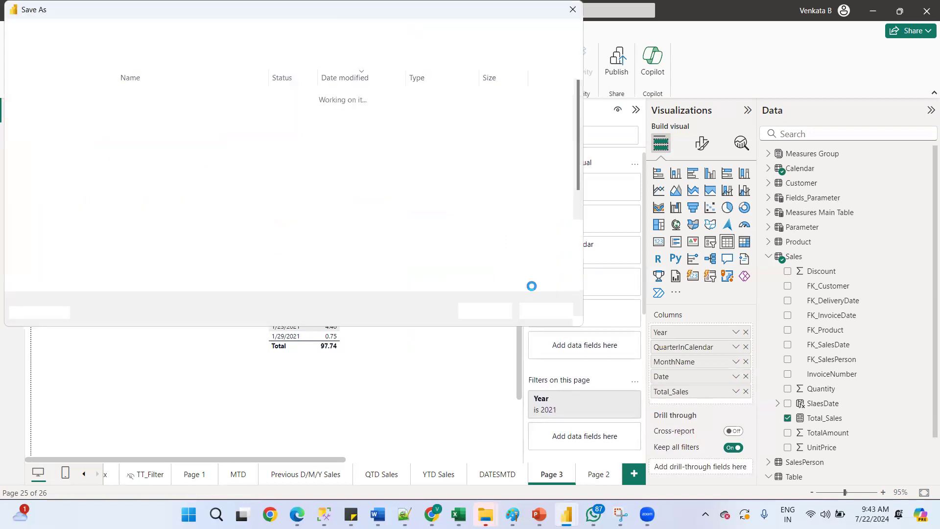
left_click(535, 314)
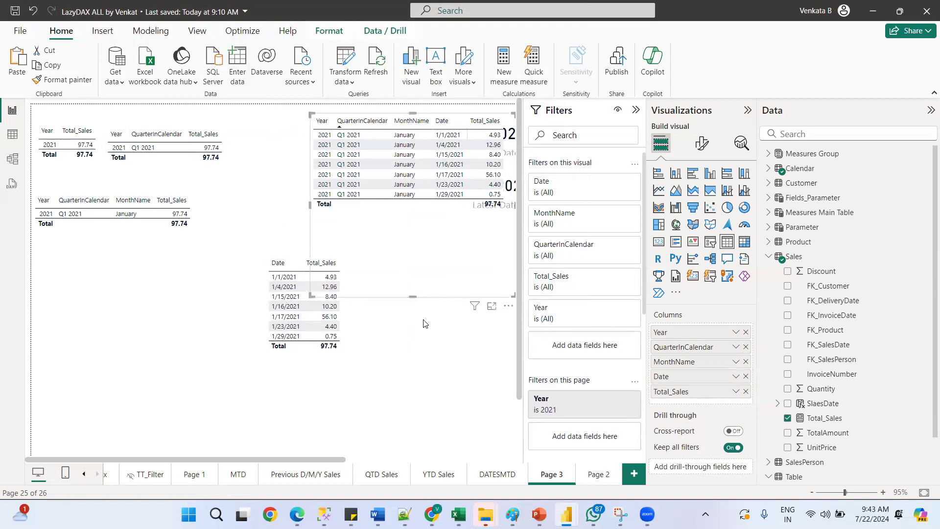
left_click(418, 302)
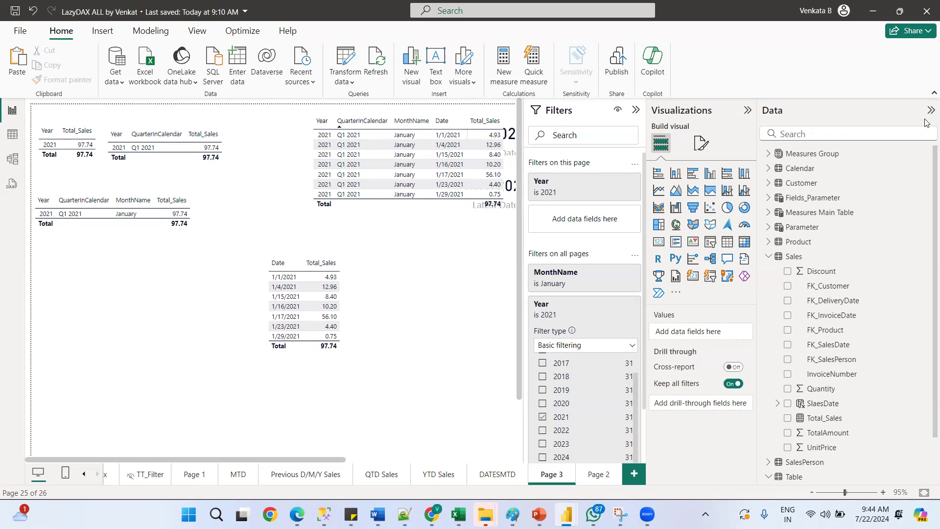
Create a new measure in the Calendar table
mouse_move(794, 262)
left_click_drag(311, 458, 326, 415)
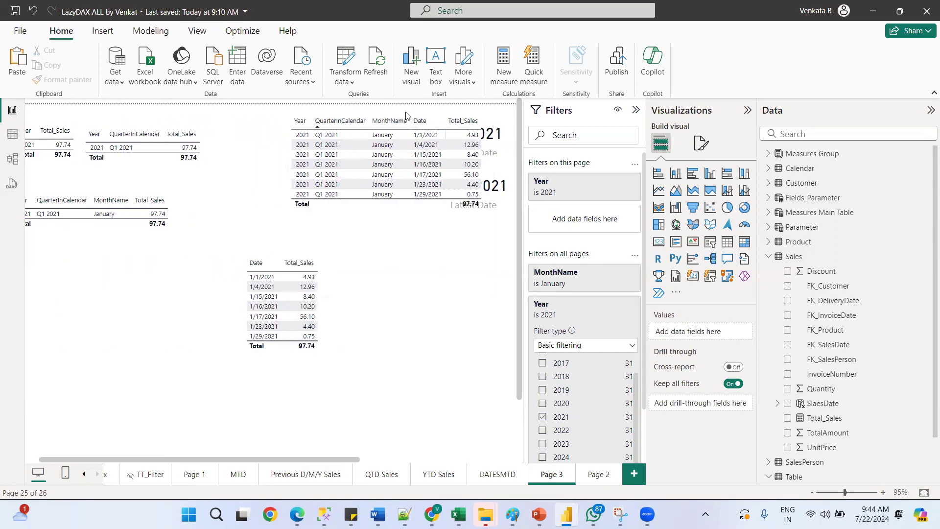
left_click(322, 122)
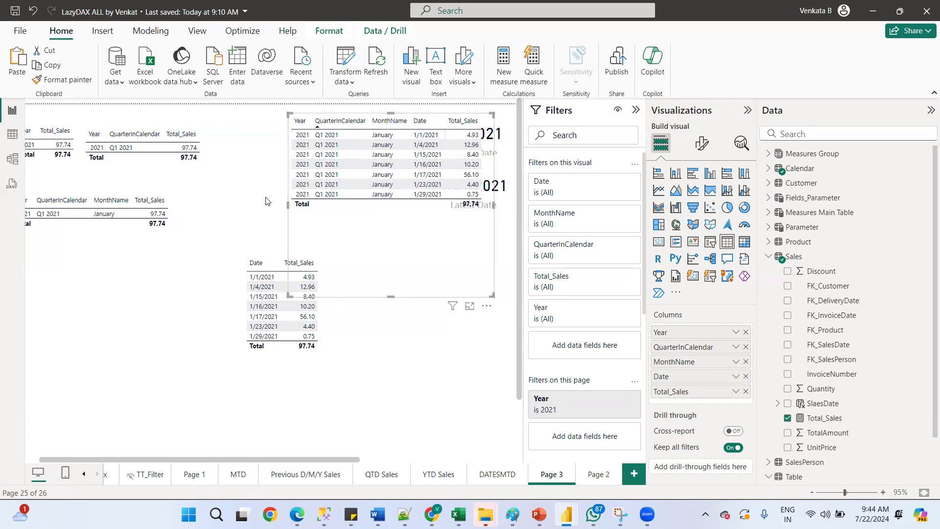
left_click_drag(276, 461, 214, 456)
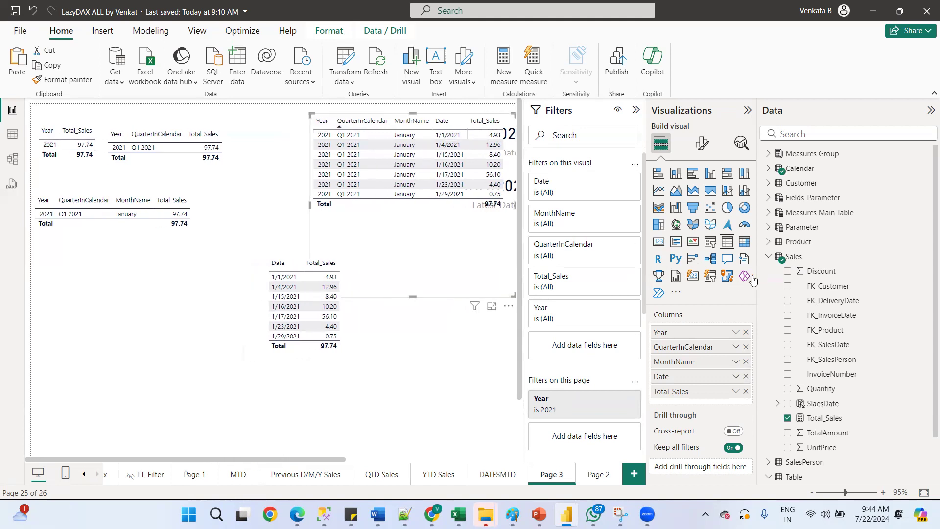
left_click(768, 260)
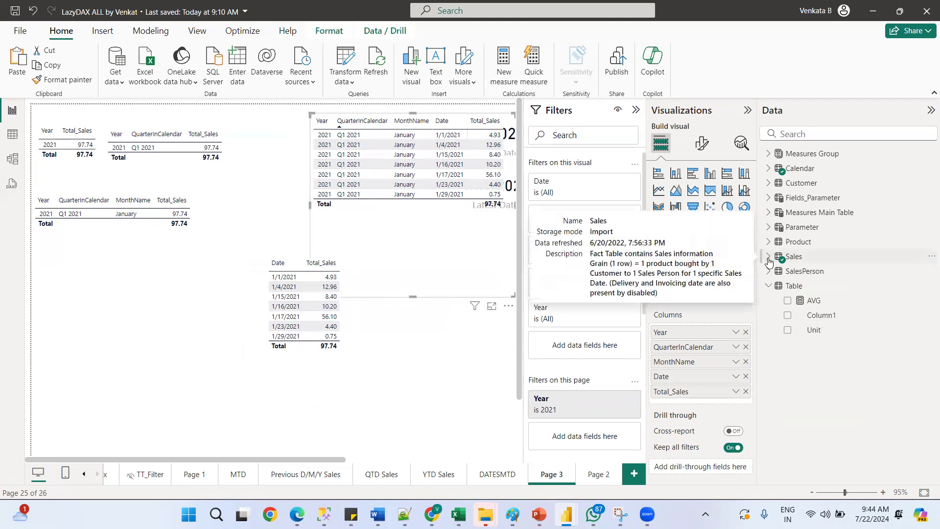
left_click(768, 168)
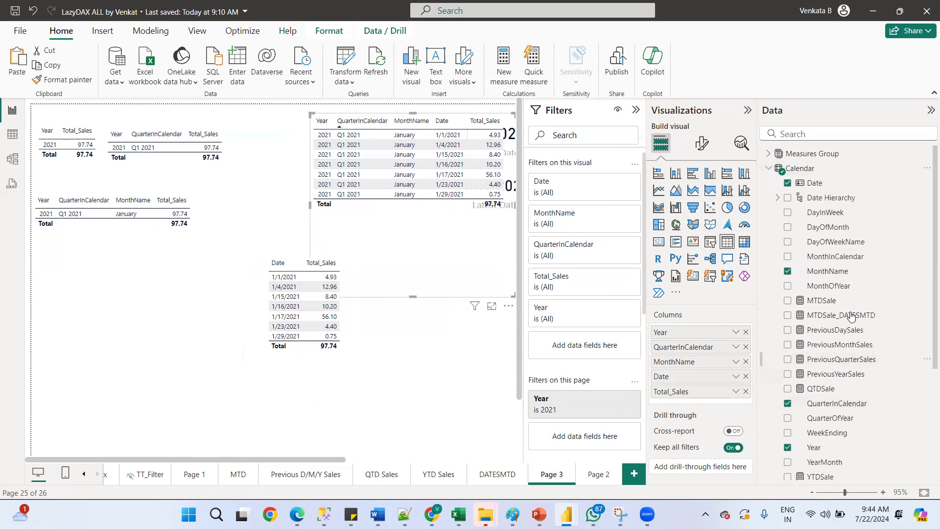
right_click(794, 169)
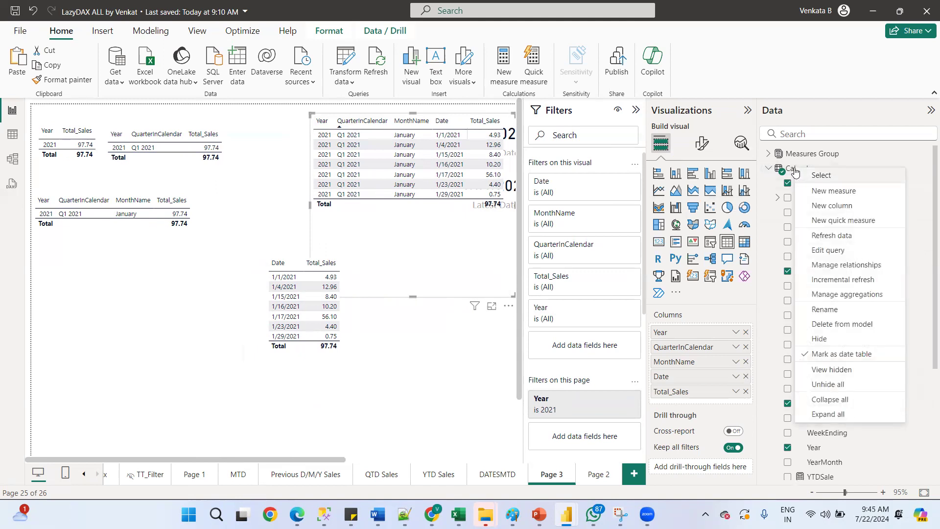
left_click(823, 193)
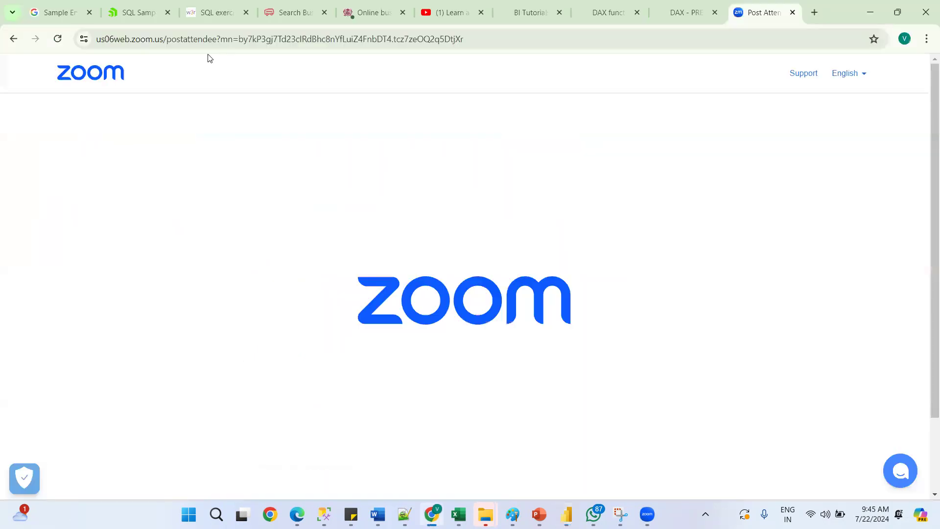
Switch to the browser, review the DAX PREVIOUSDAY function article and search the page for SAME
left_click_drag(210, 14, 215, 167)
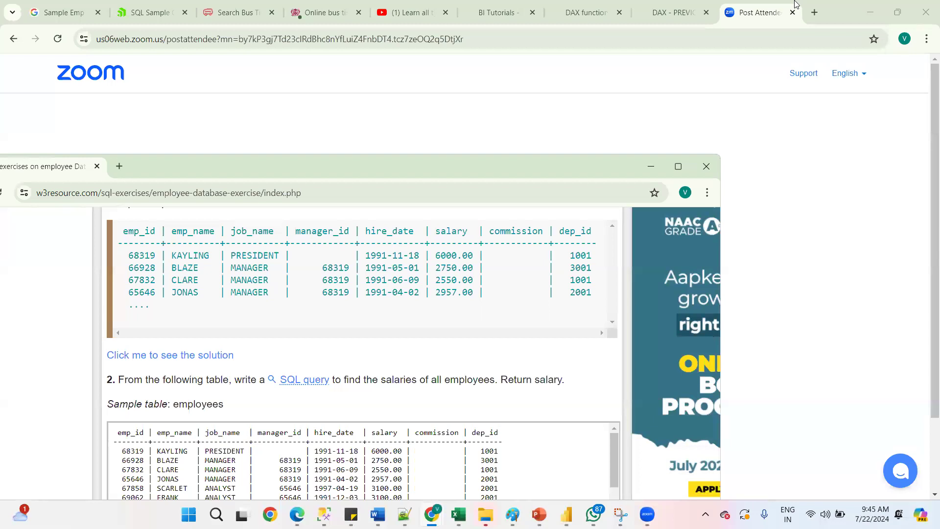
left_click(658, 14)
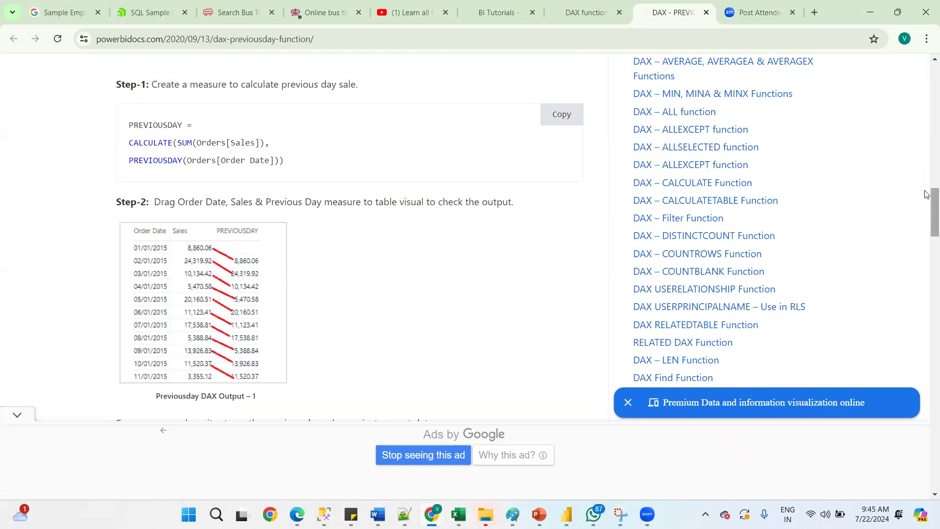
left_click(926, 165)
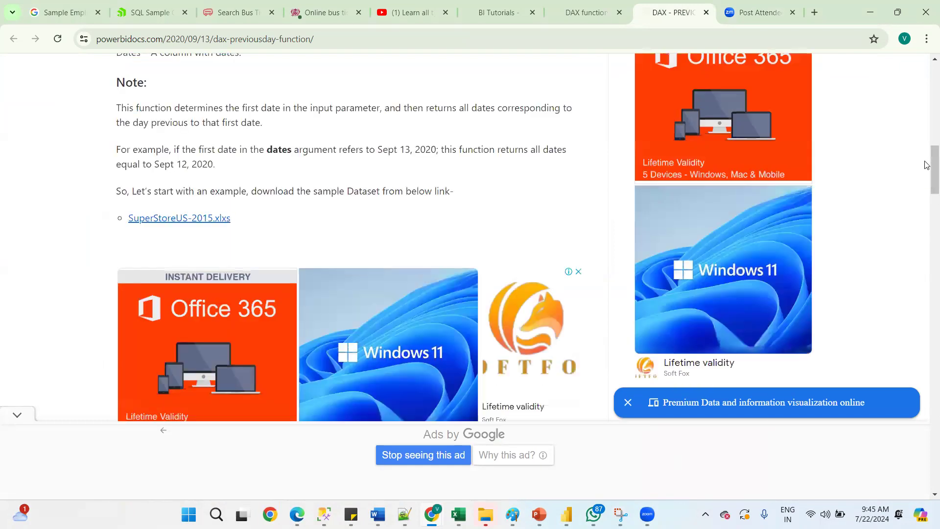
left_click(926, 215)
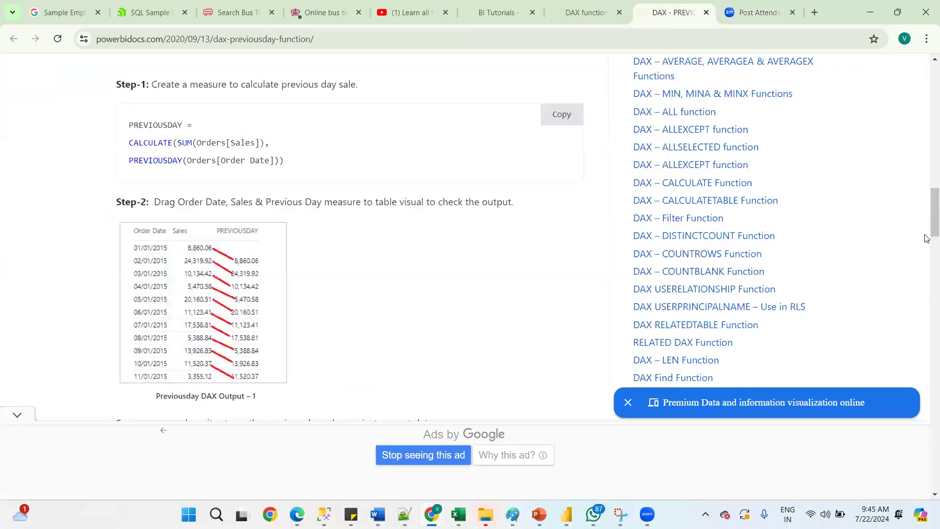
scroll(926, 242, "down", 3)
left_click_drag(925, 246, 926, 291)
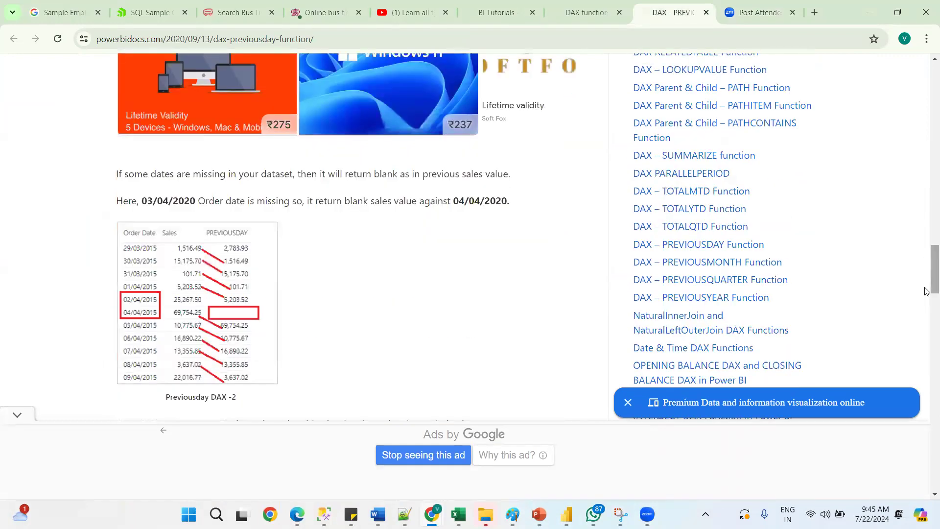
key("ctrl+f")
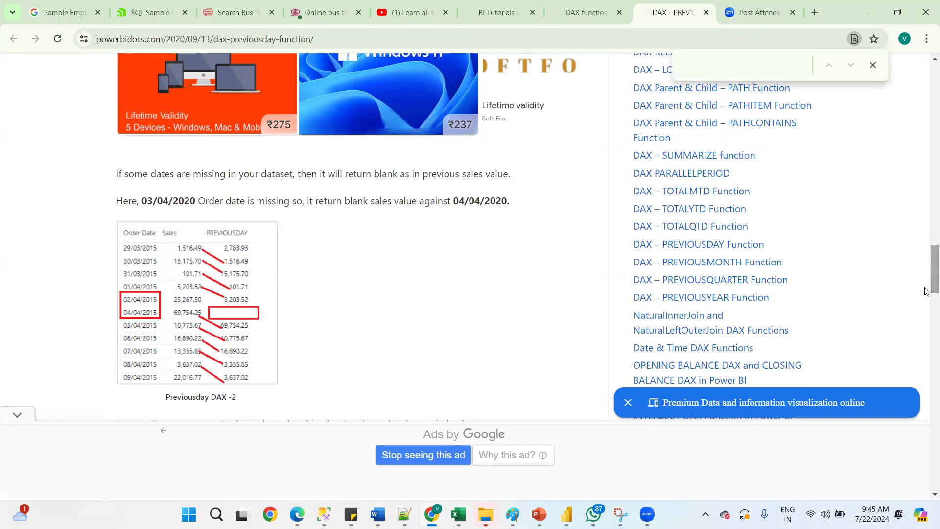
type("SAME")
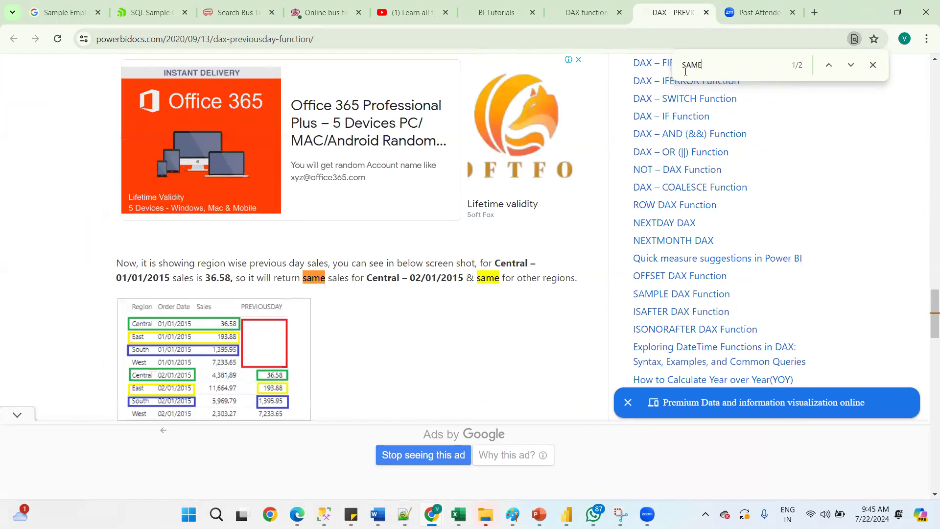
type("PER")
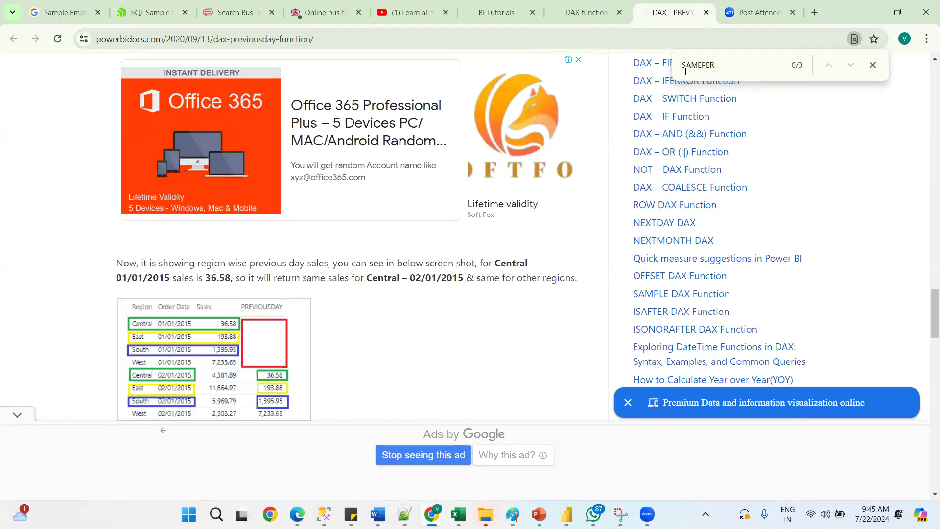
key("BackSpace")
key("BackSpace")
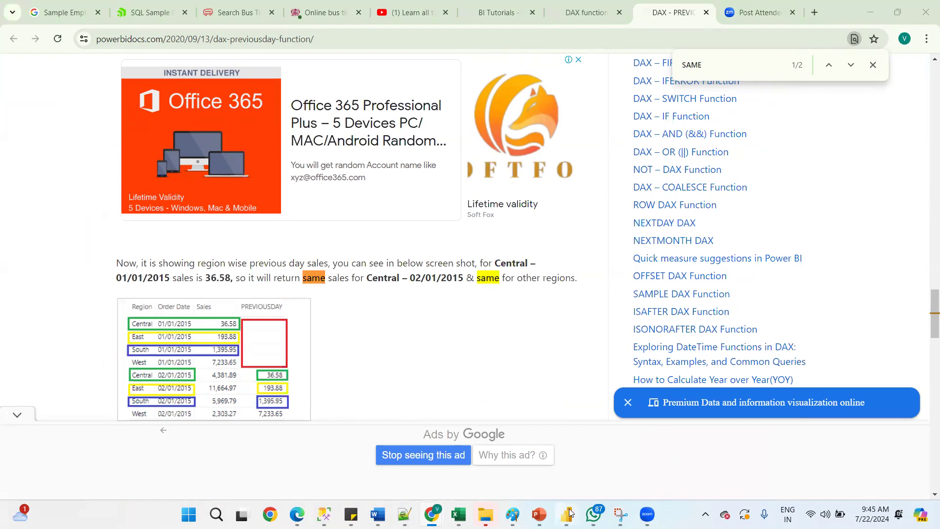
Return to Power BI, name the new measure SPLY and start a CALCULATE formula over [Total_Sales]
mouse_move(566, 513)
left_click(520, 459)
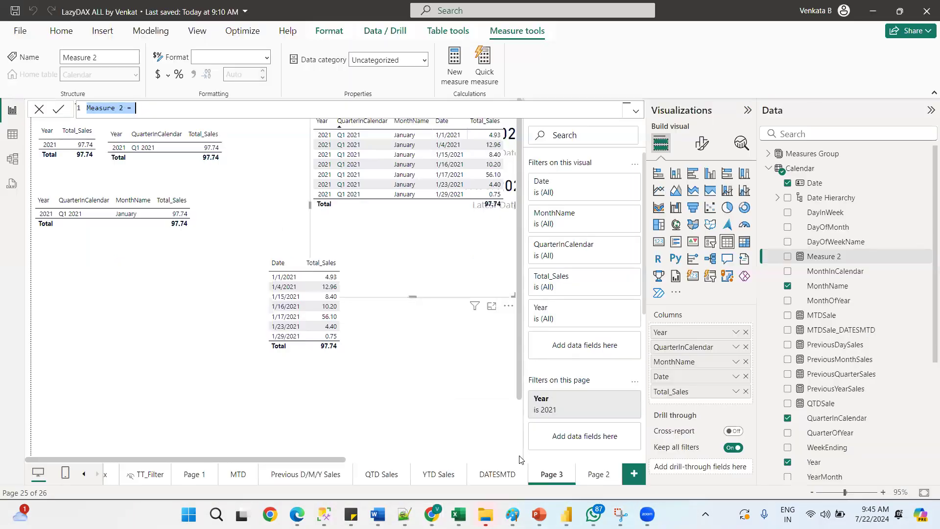
double_click(119, 105)
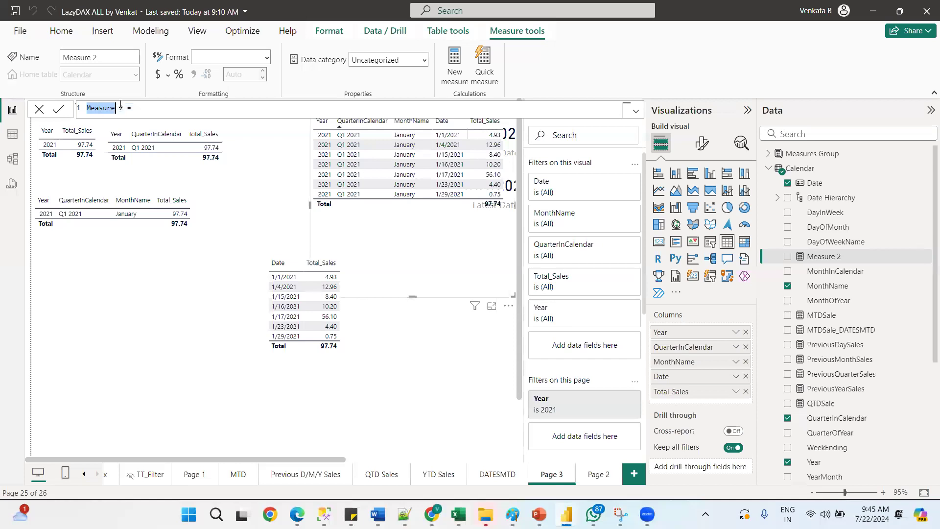
left_click_drag(124, 107, 51, 103)
type("SPLY")
type("CALC")
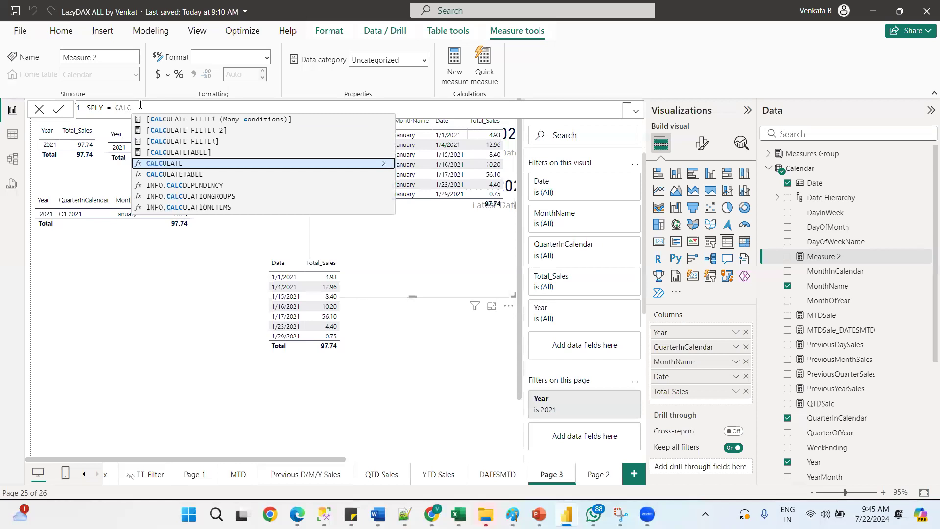
key("Tab")
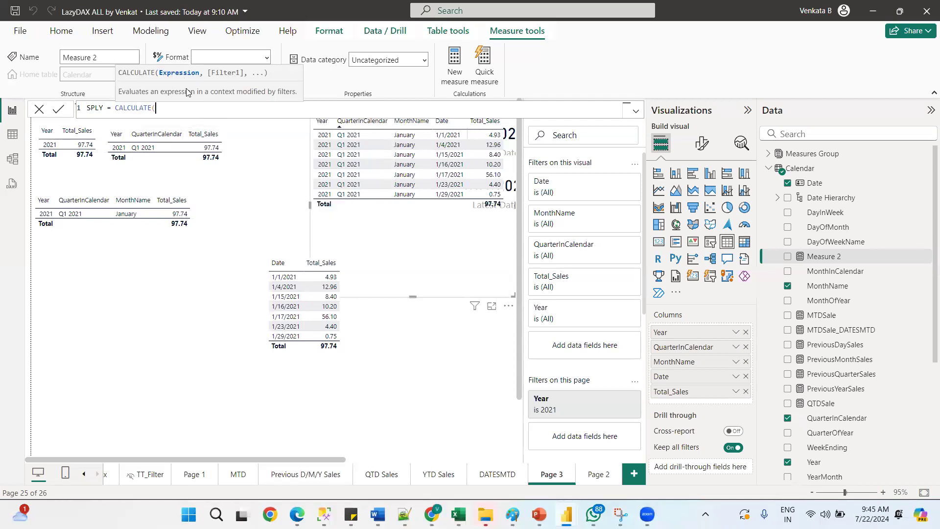
type("t")
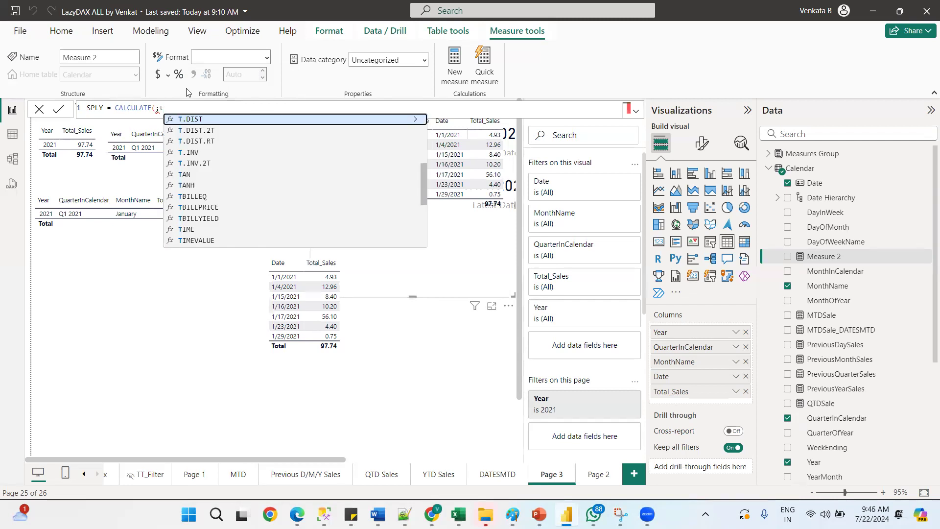
key("BackSpace")
type("[t")
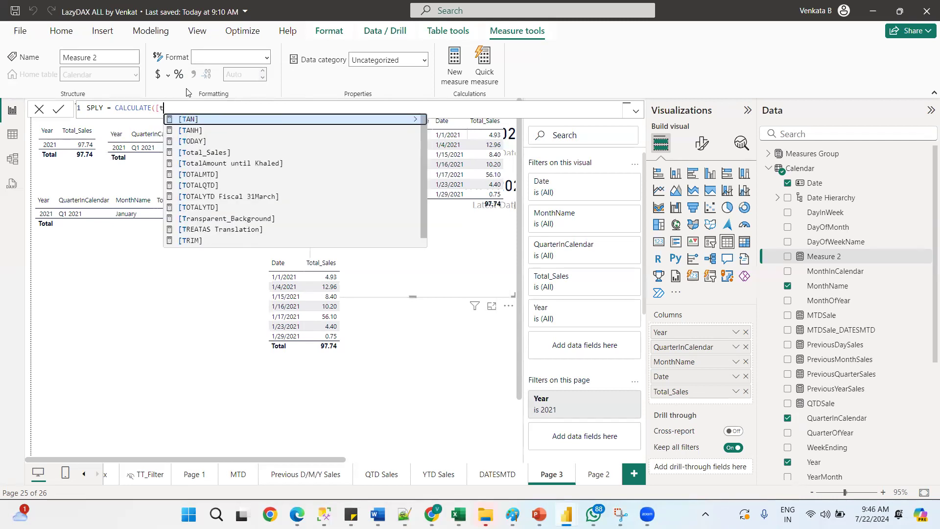
left_click(214, 152)
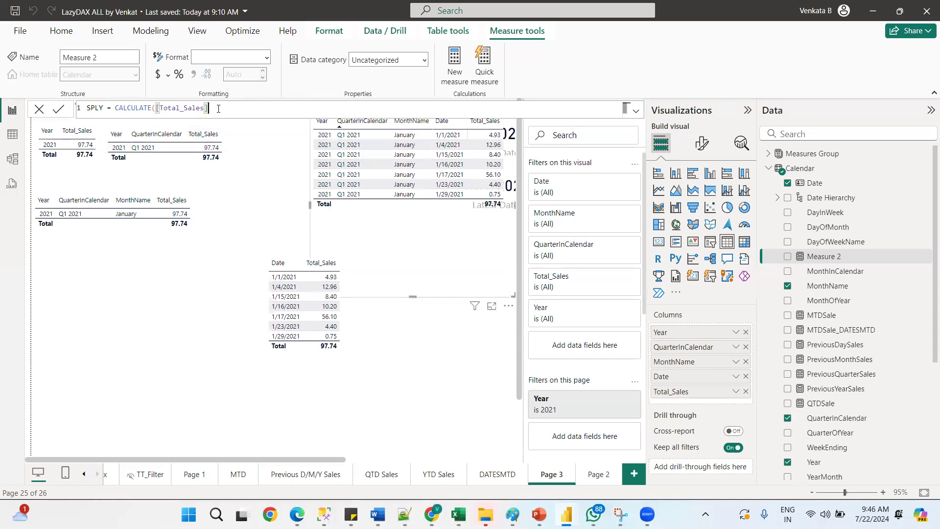
Complete the SPLY formula with SAMEPERIODLASTYEAR('Calendar'[Date]) as the filter argument
type(",Same")
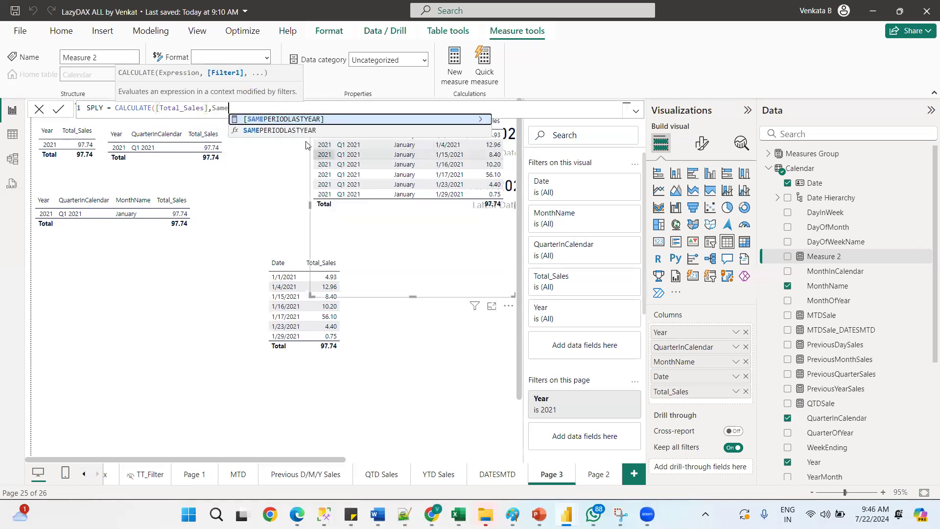
left_click(301, 132)
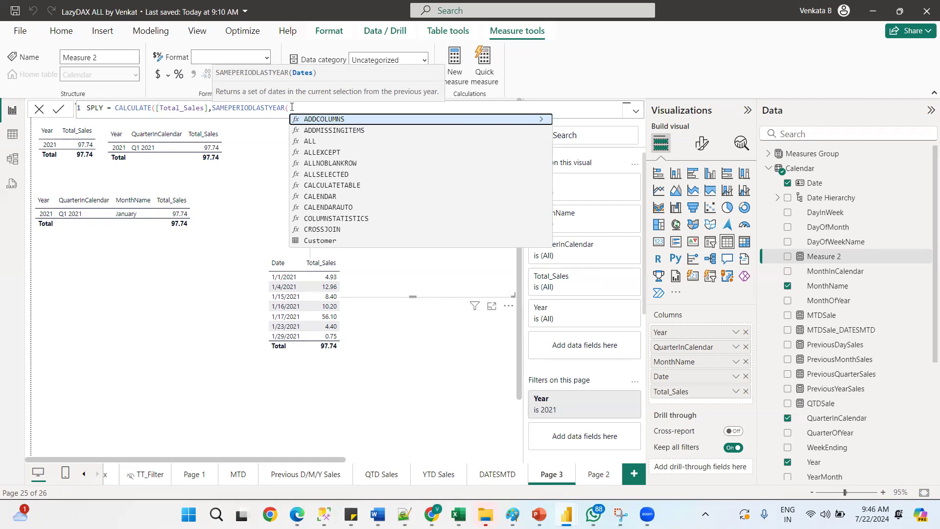
type("DATE")
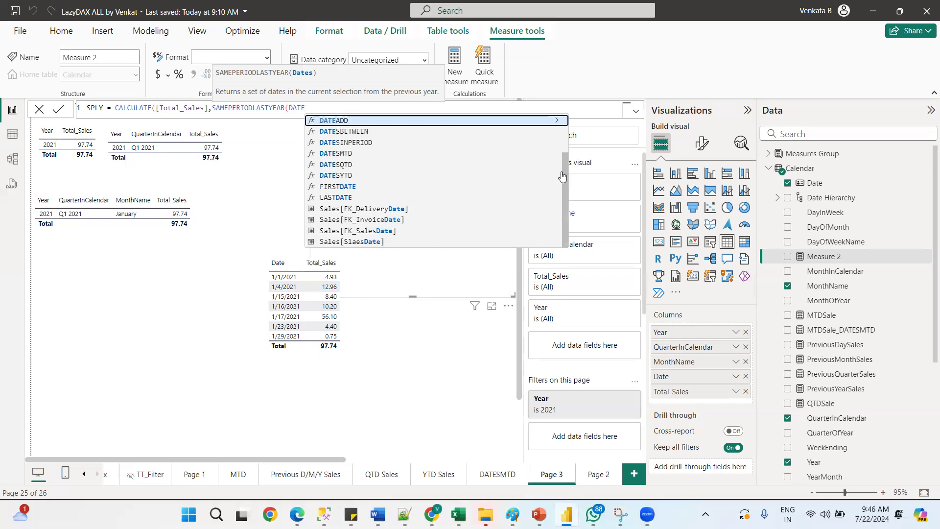
left_click_drag(568, 159, 556, 159)
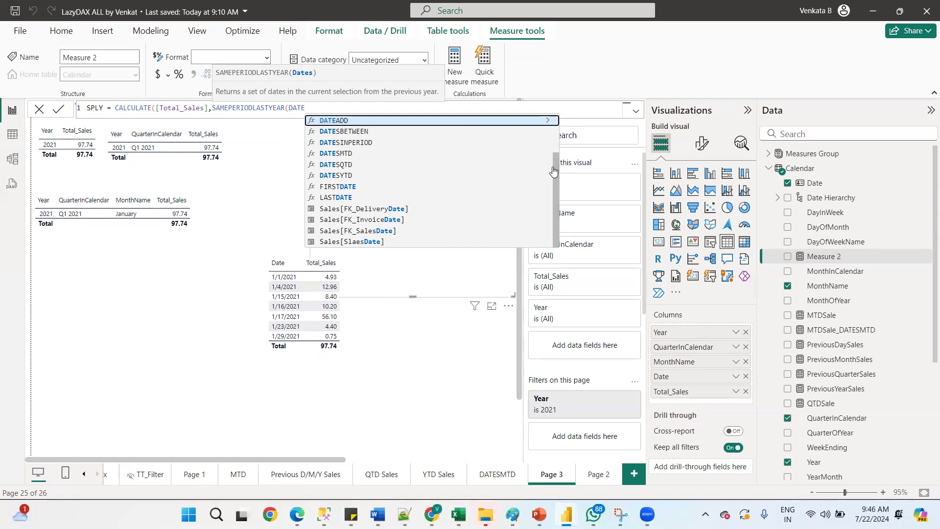
scroll(440, 126, "up", 3)
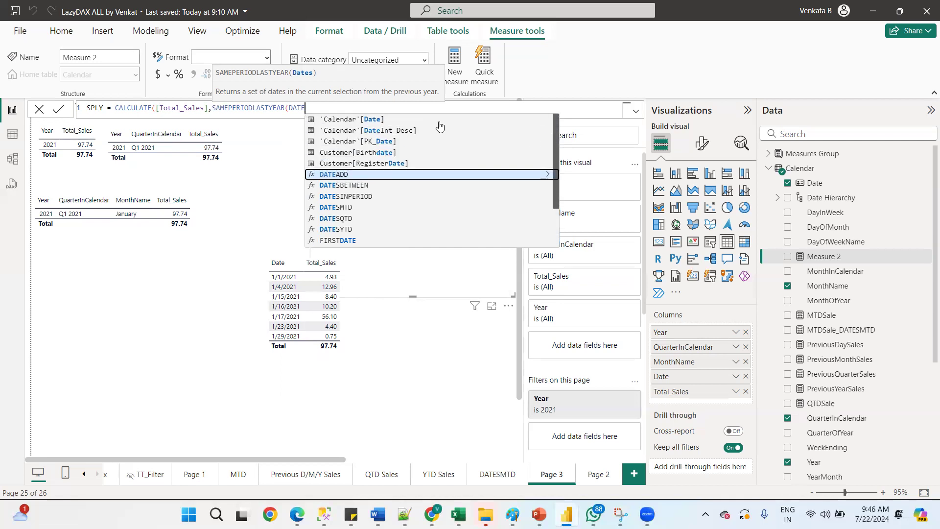
left_click(378, 121)
type(")")
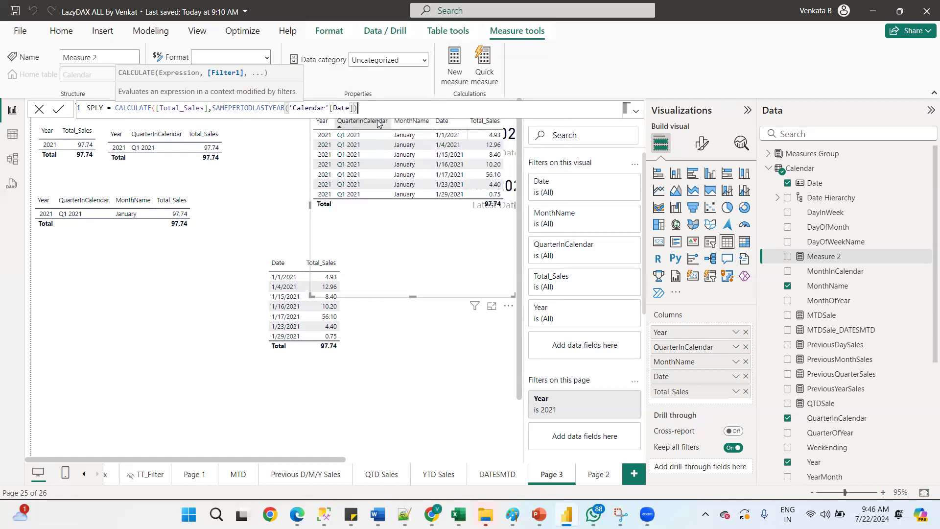
type(")")
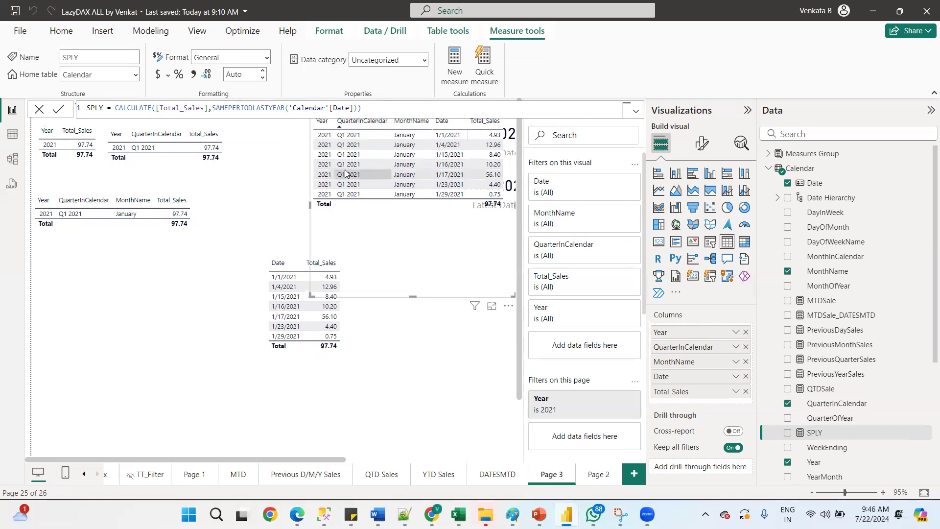
Clear the MonthName and Year filters on all pages and the Year filter on this page
left_click(89, 166)
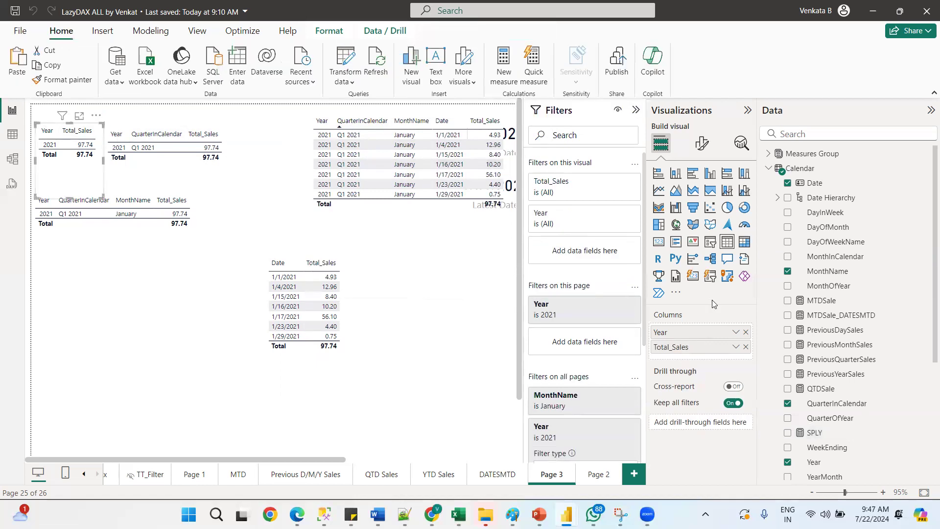
left_click(686, 361)
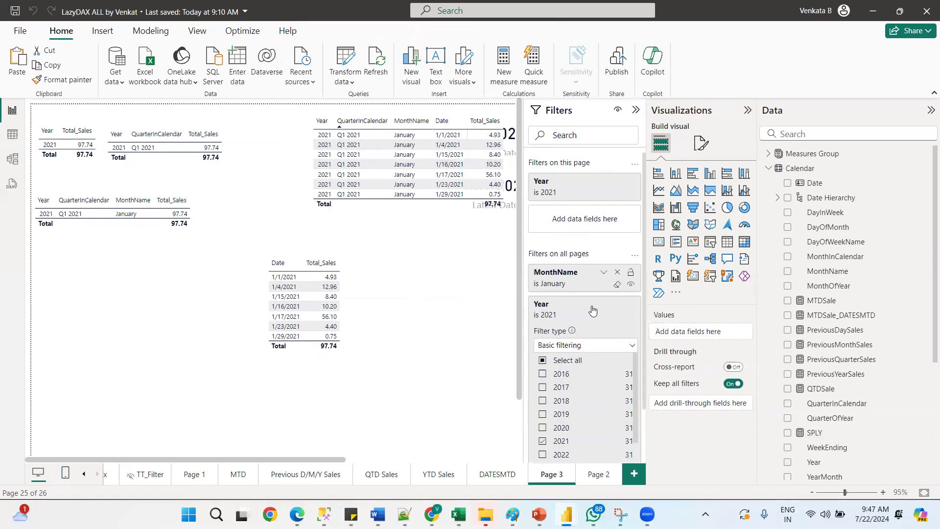
left_click(614, 314)
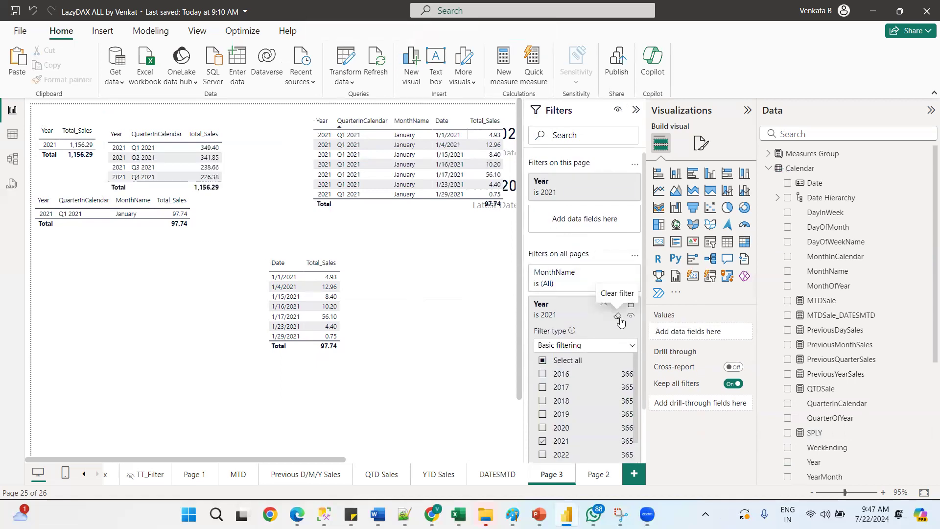
left_click(617, 316)
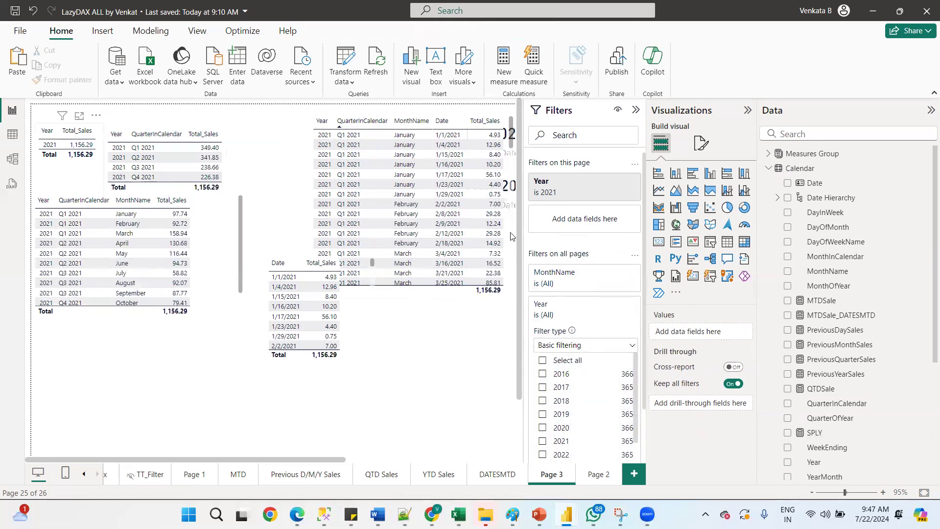
left_click(83, 171)
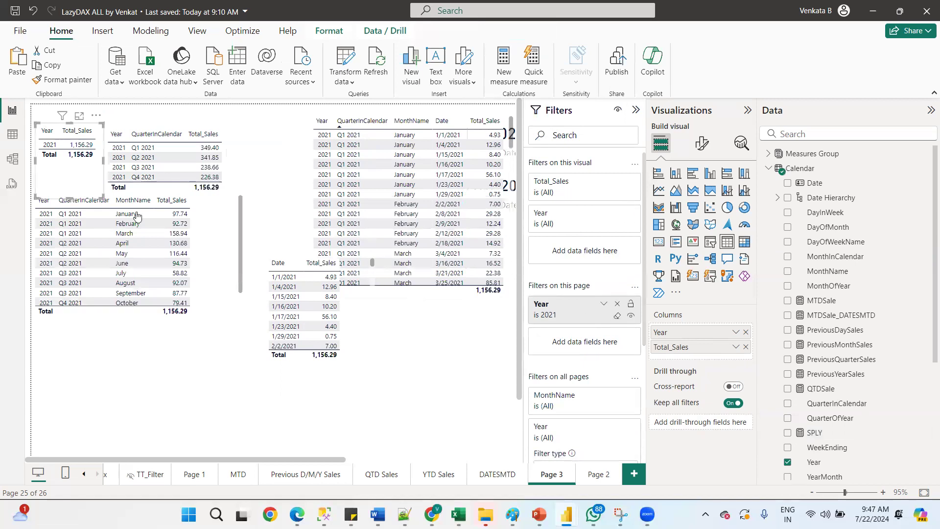
left_click(617, 317)
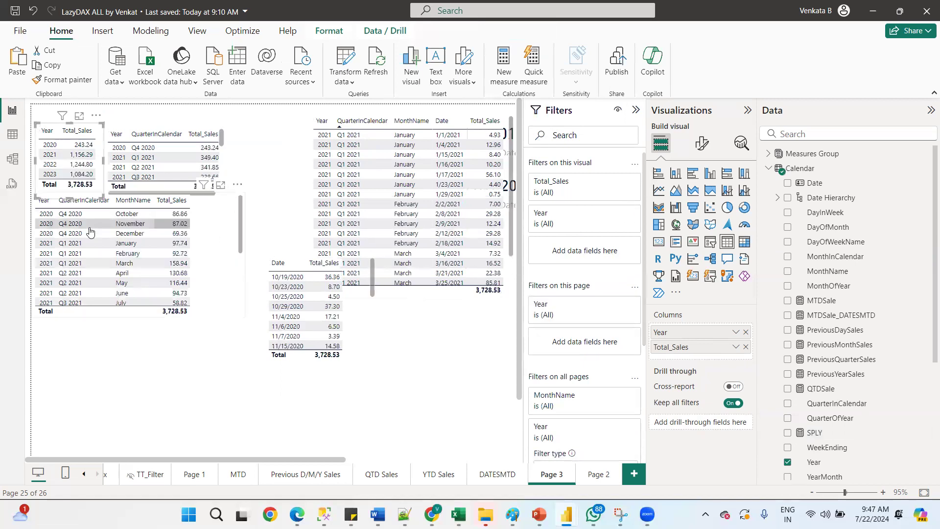
Rearrange the report by moving the quarter table to the top and the month table lower on the page
left_click_drag(224, 120, 273, 107)
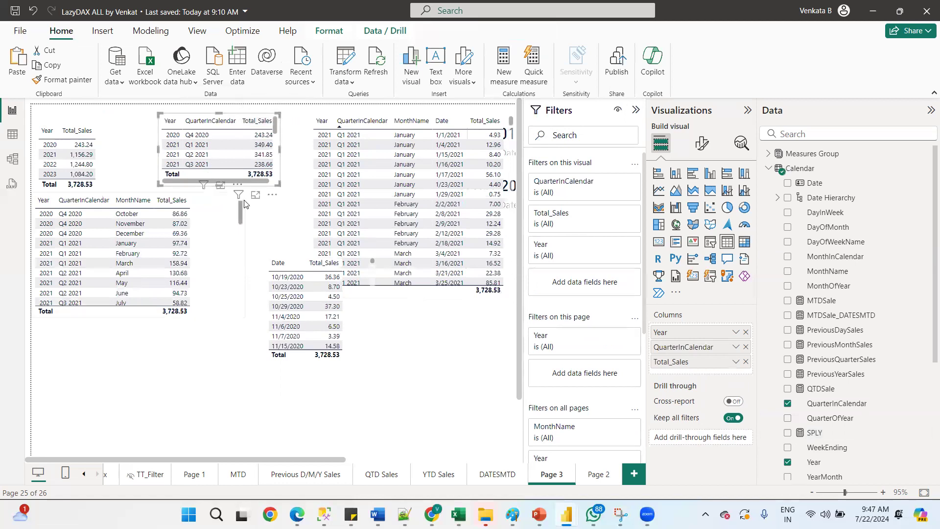
left_click_drag(272, 193, 264, 172)
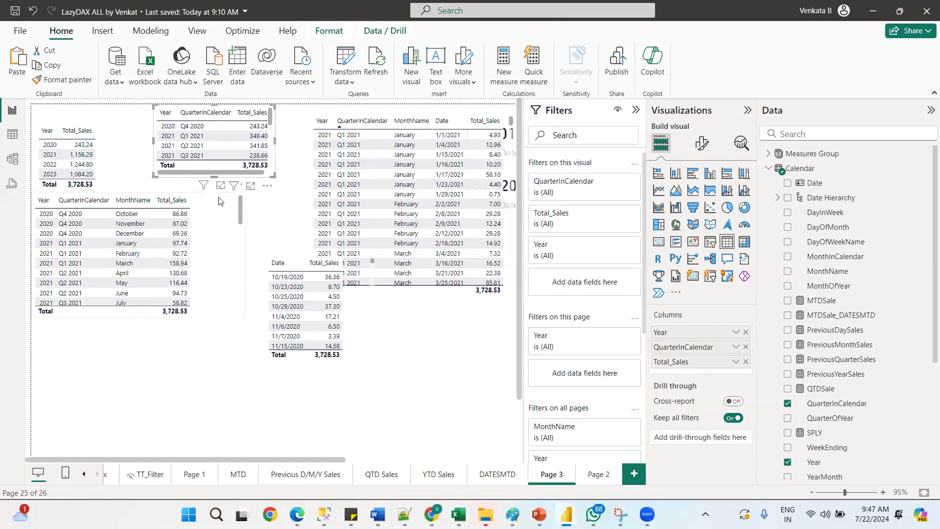
left_click(256, 187)
left_click_drag(237, 186, 216, 232)
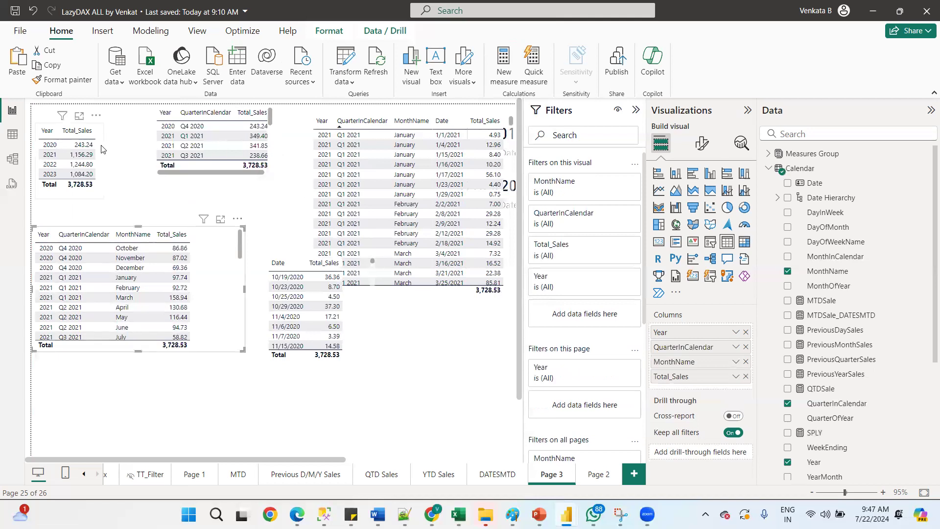
Widen the Year and Total_Sales table and add the SPLY measure to its columns
left_click(105, 162)
left_click_drag(104, 162, 139, 171)
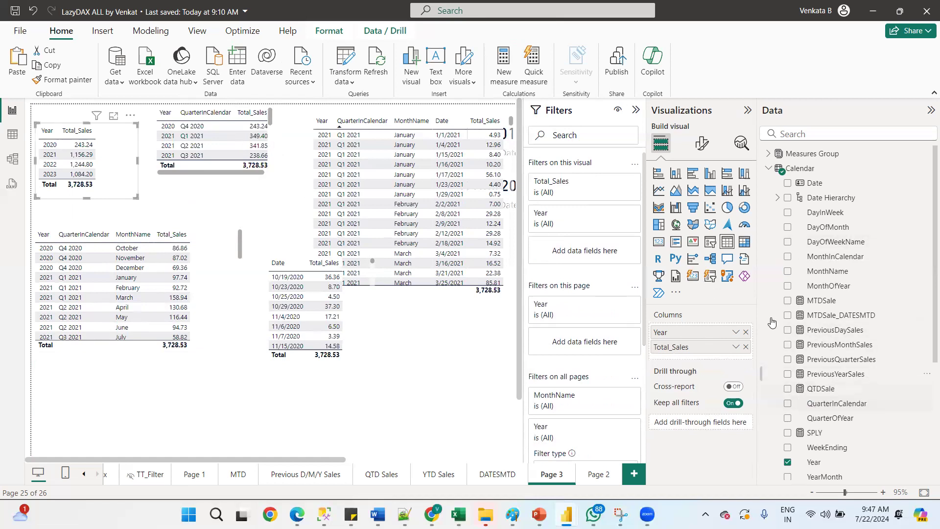
left_click(769, 169)
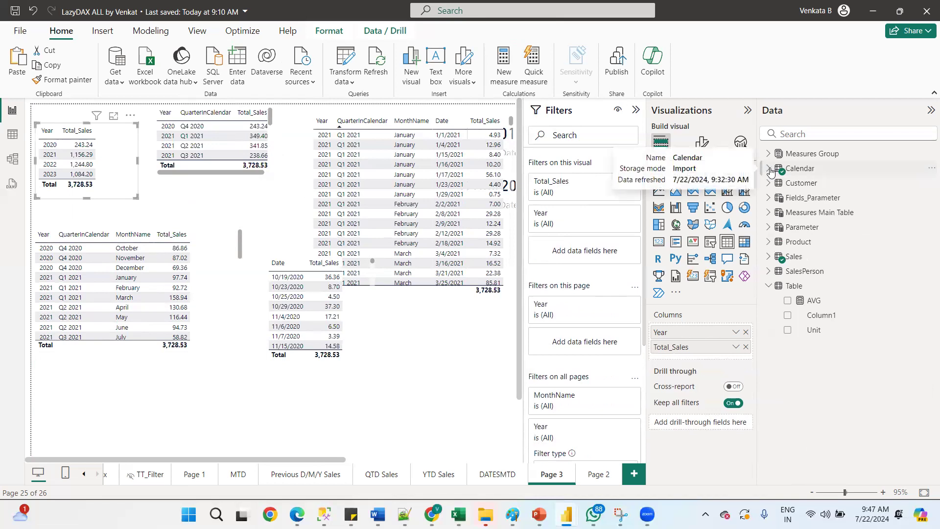
left_click(769, 169)
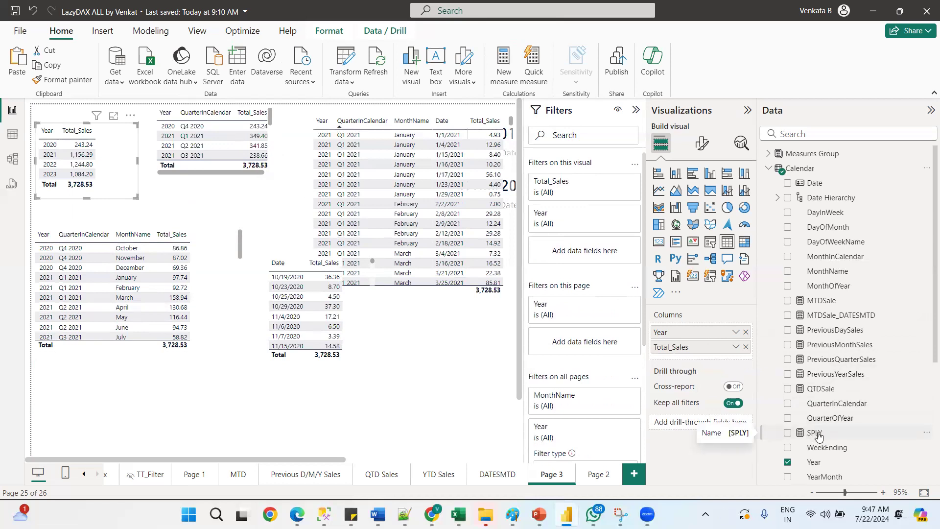
left_click_drag(815, 433, 701, 357)
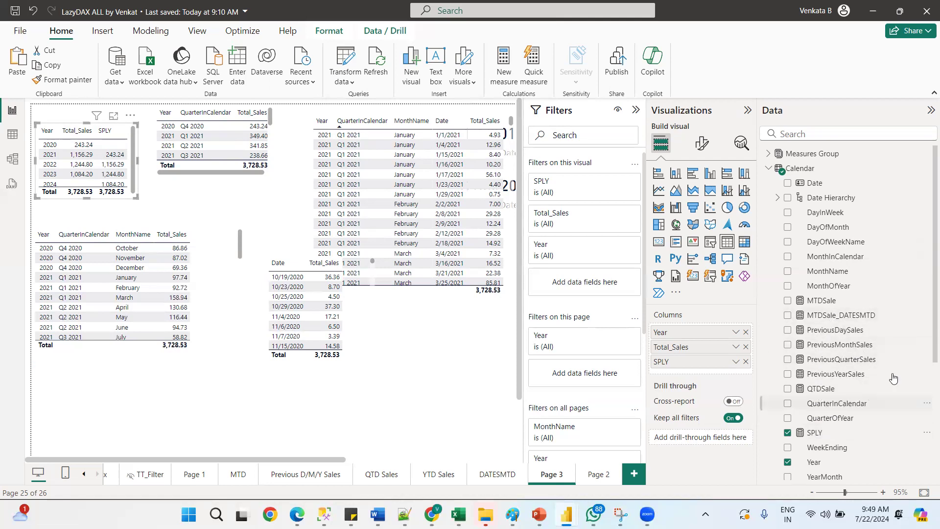
Add the YTDSale measure to the same Year table and widen the table to fit
scroll(881, 342, "down", 3)
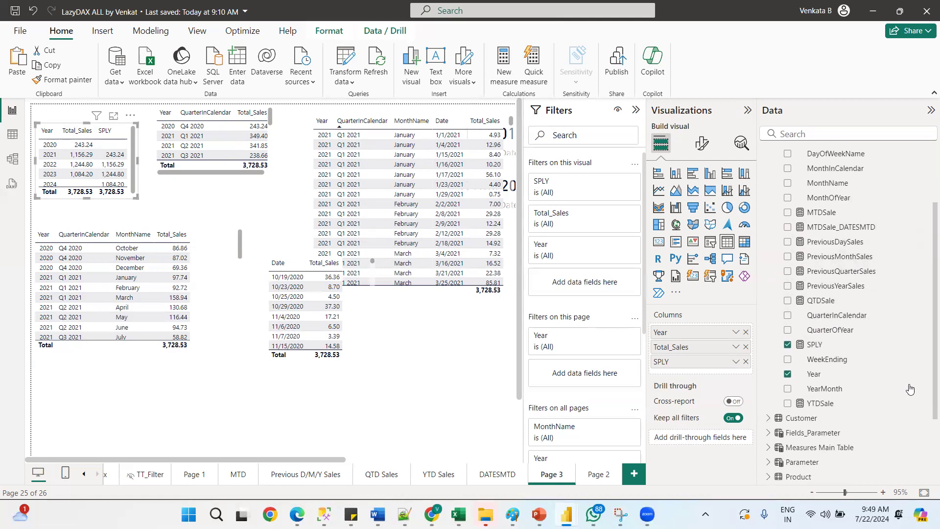
left_click_drag(820, 408, 688, 360)
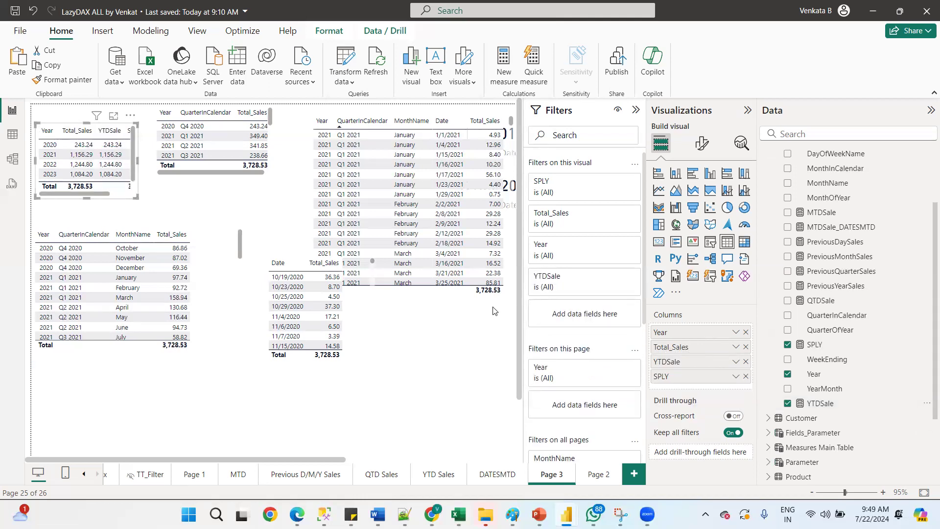
left_click_drag(153, 204, 163, 205)
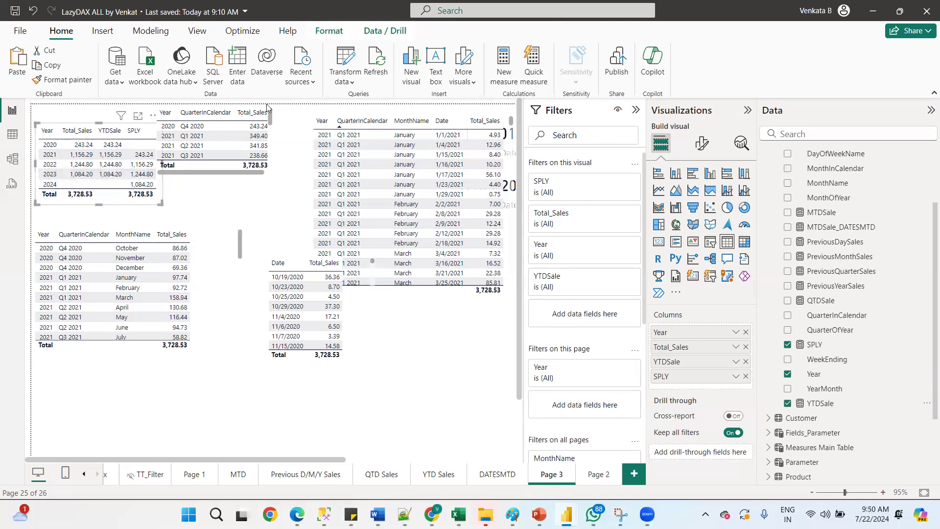
scroll(216, 137, "down", 3)
scroll(272, 123, "up", 3)
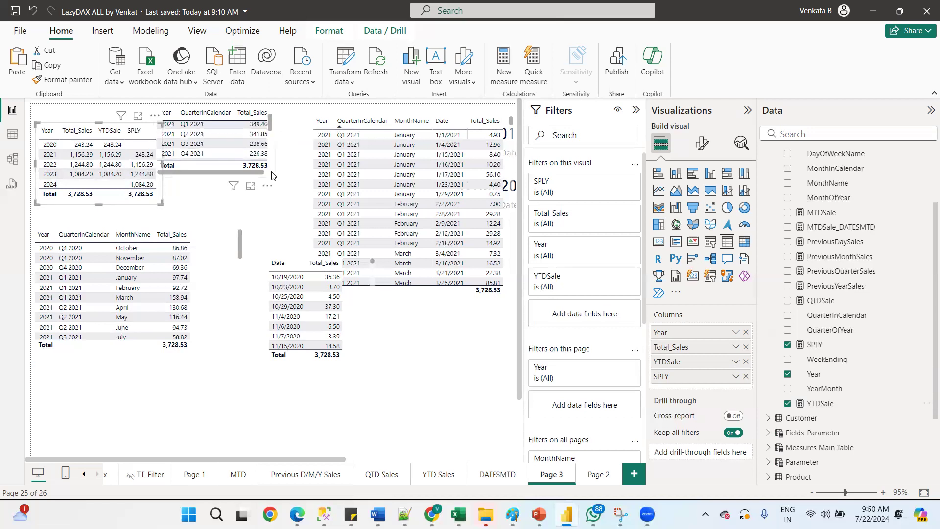
Move the quarter table up beside the Year table at the top of the page
left_click_drag(273, 190, 303, 204)
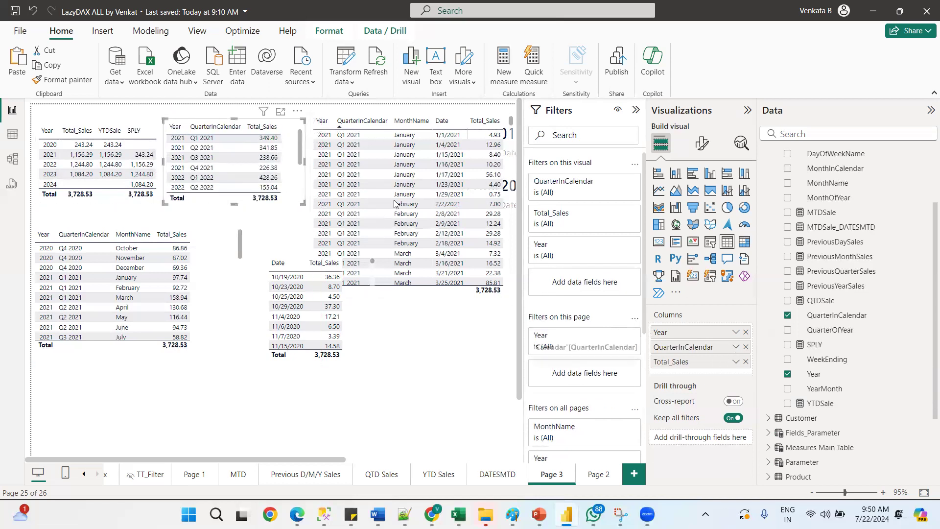
left_click_drag(243, 126, 217, 126)
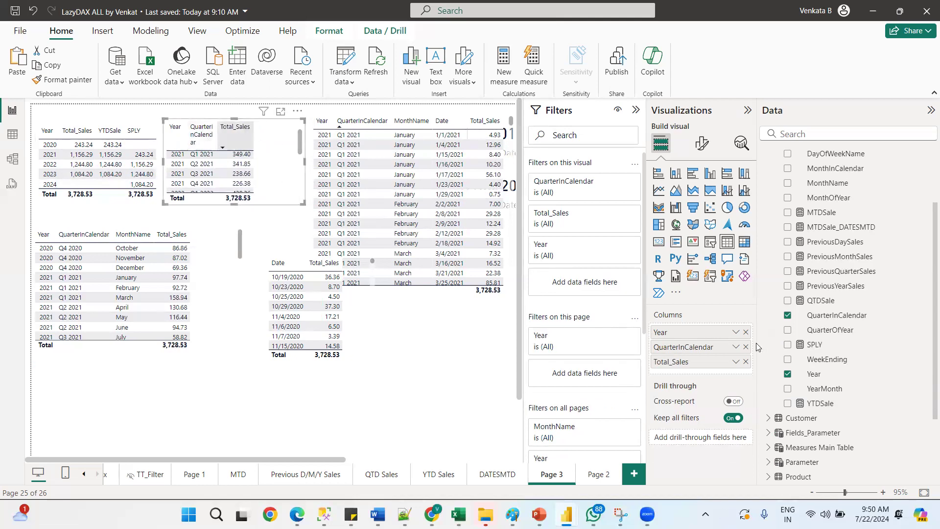
Rename the QuarterInCalendar field to QTR for the quarter table
double_click(676, 346)
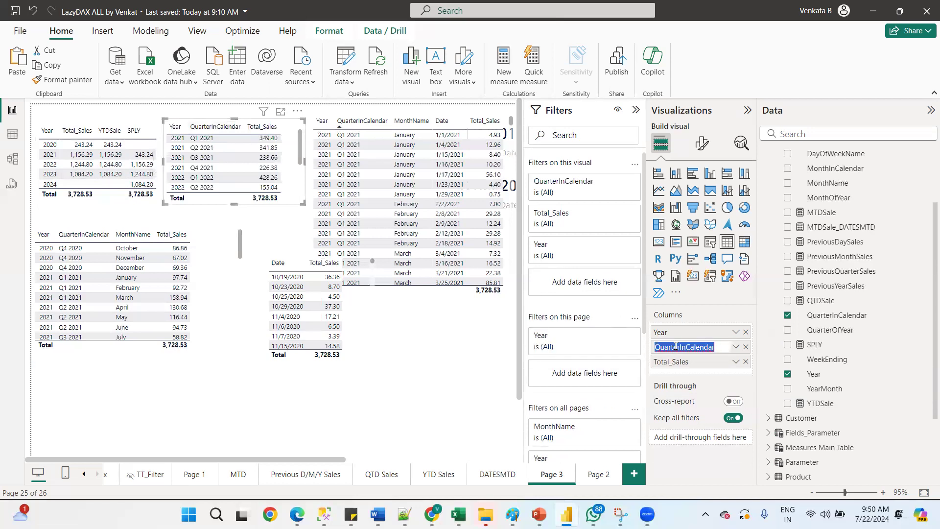
type("QTR")
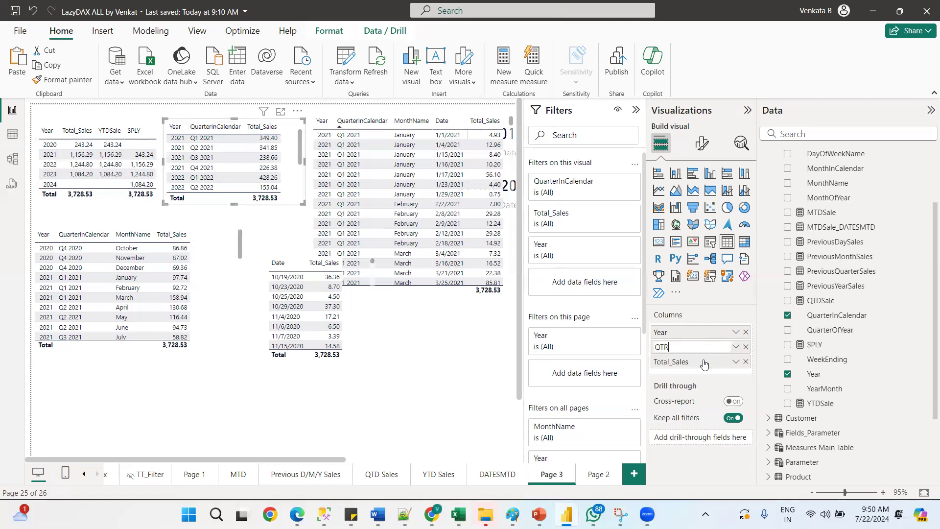
key("Return")
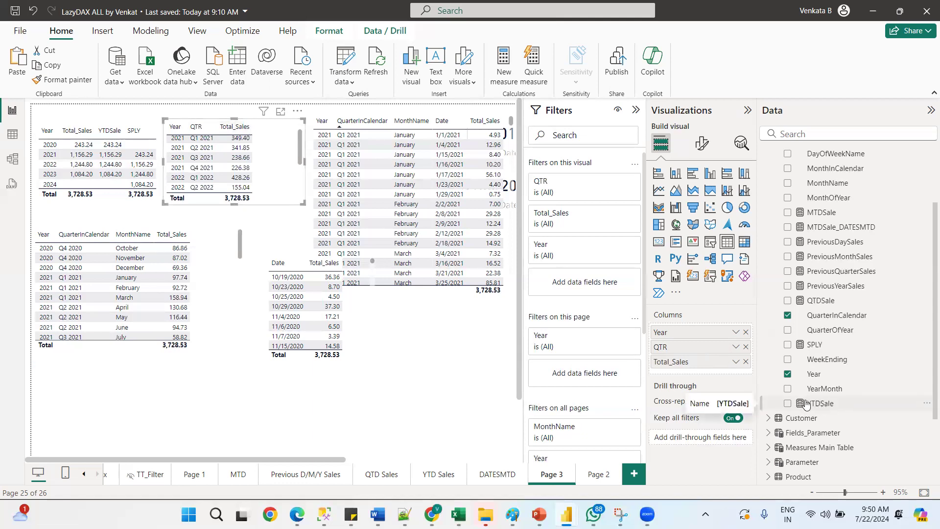
Replace Total_Sales with the YTDSale and SPLY measures in the quarter table and enlarge the table downward
left_click_drag(755, 365, 746, 364)
left_click(744, 362)
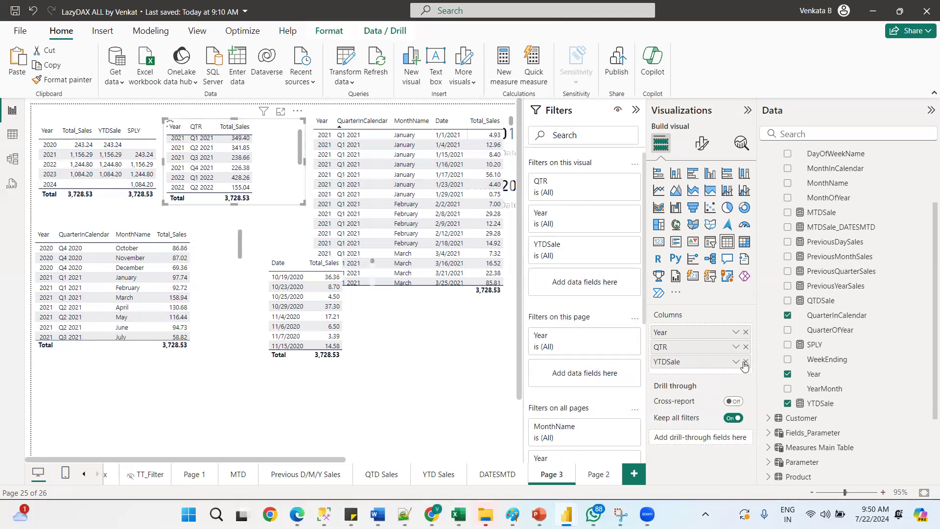
left_click_drag(670, 394, 678, 374)
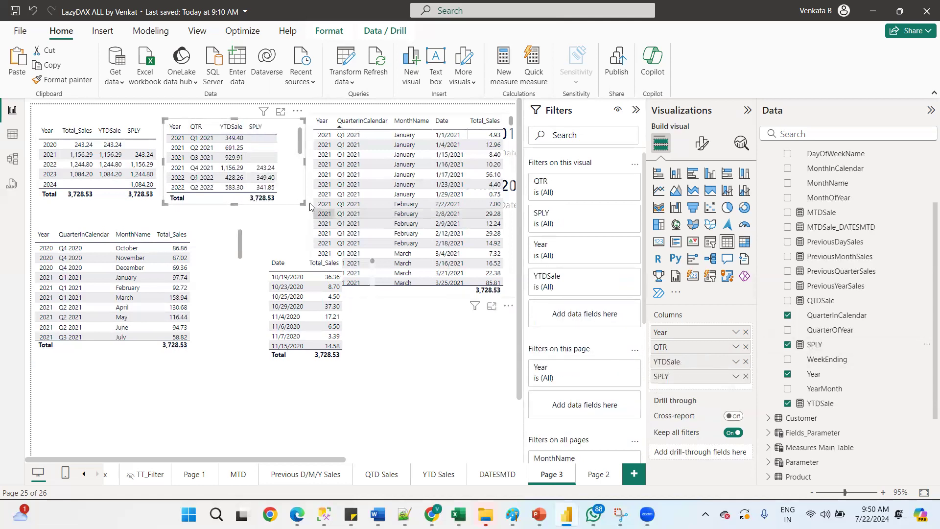
left_click_drag(303, 202, 309, 230)
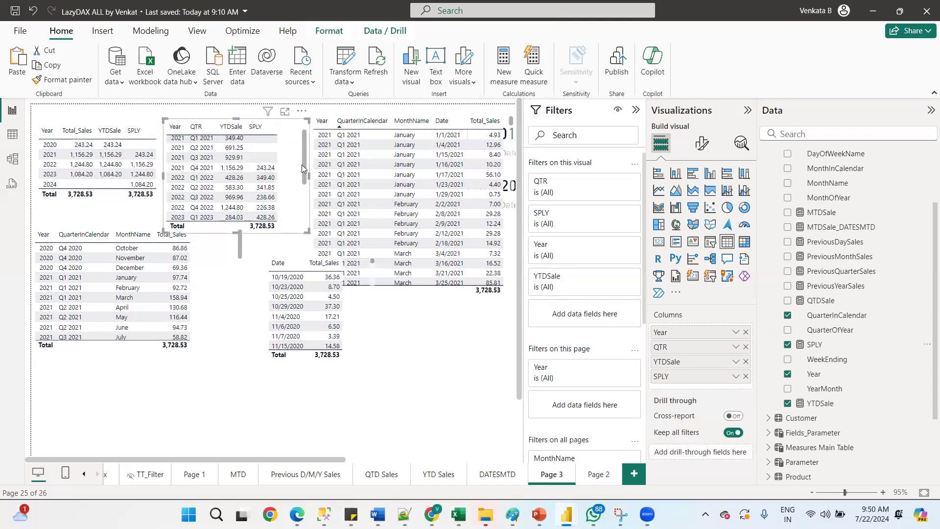
left_click_drag(306, 173, 301, 148)
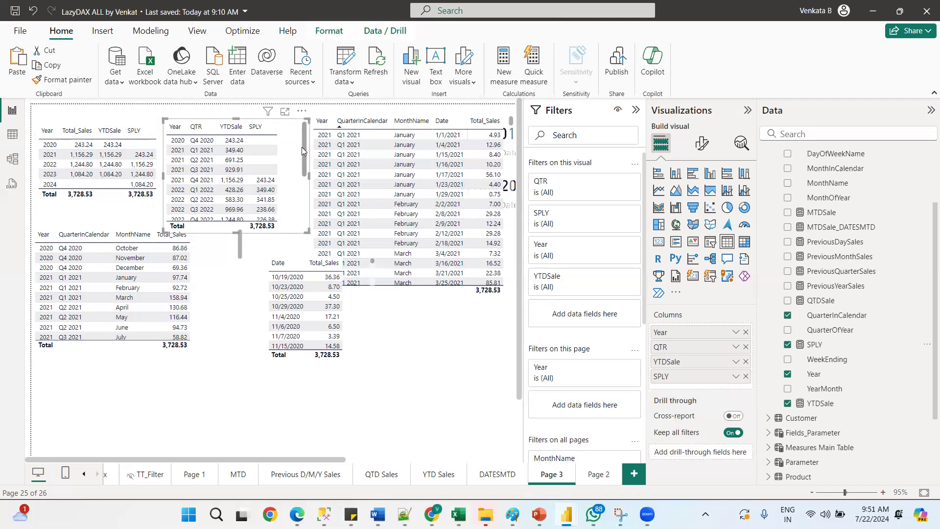
left_click_drag(301, 148, 285, 124)
Review the SPLY measure's SAMEPERIODLASTYEAR formula, then cancel the edit
left_click(813, 345)
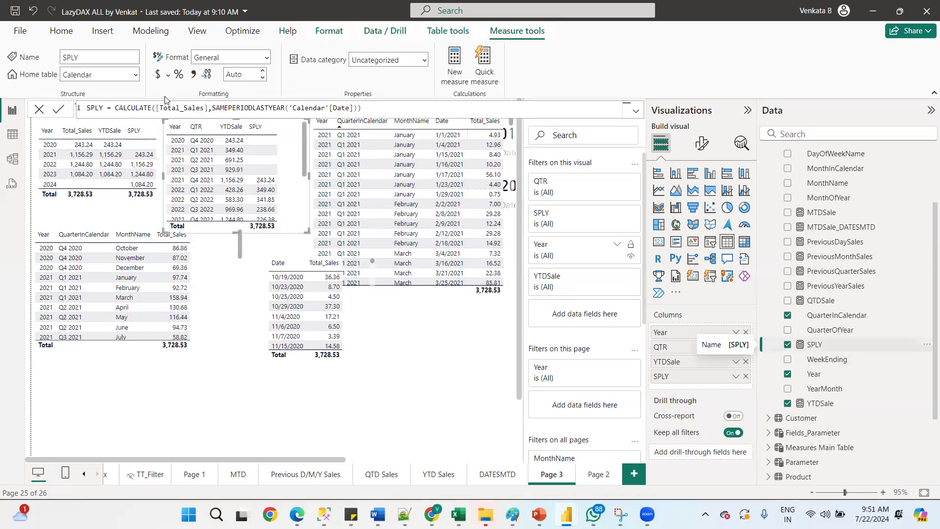
double_click(244, 108)
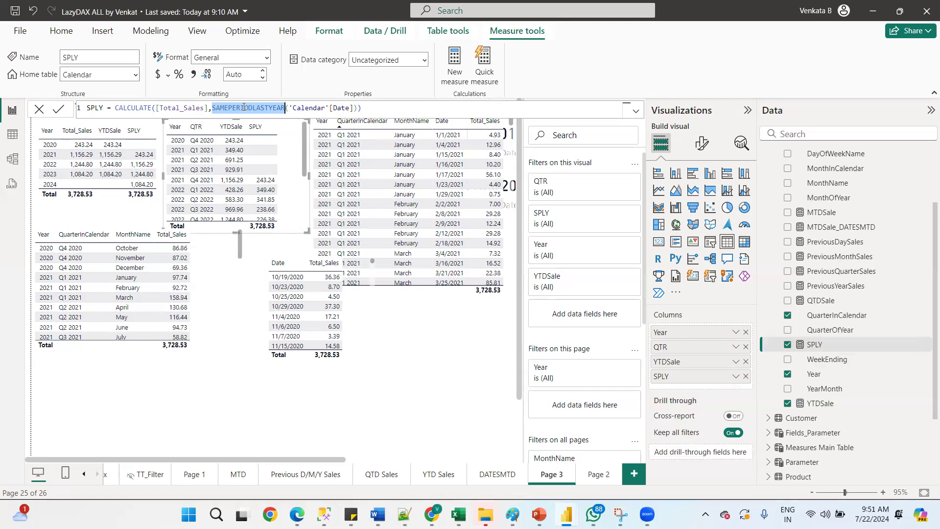
left_click(39, 110)
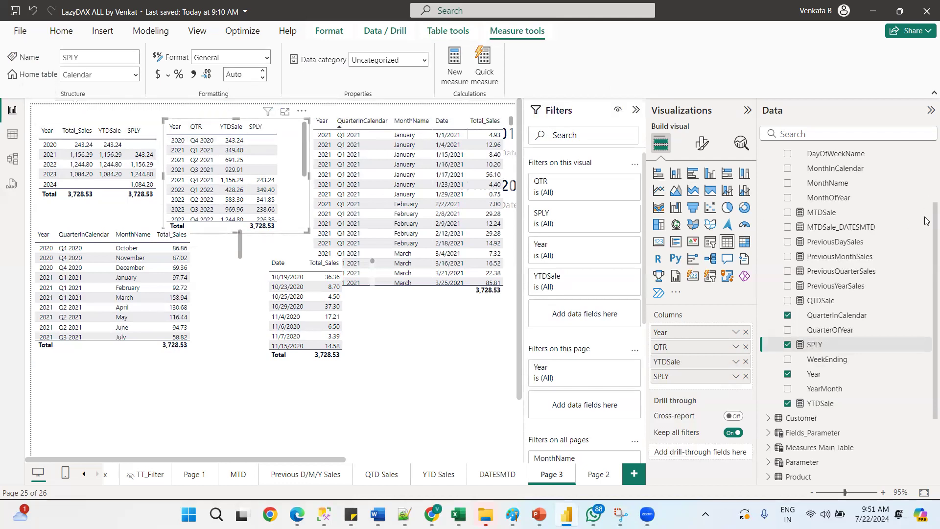
Open the Calendar query in Power Query and inspect the Source step's StartDate and EndDate parameters before closing the editor
scroll(925, 210, "up", 3)
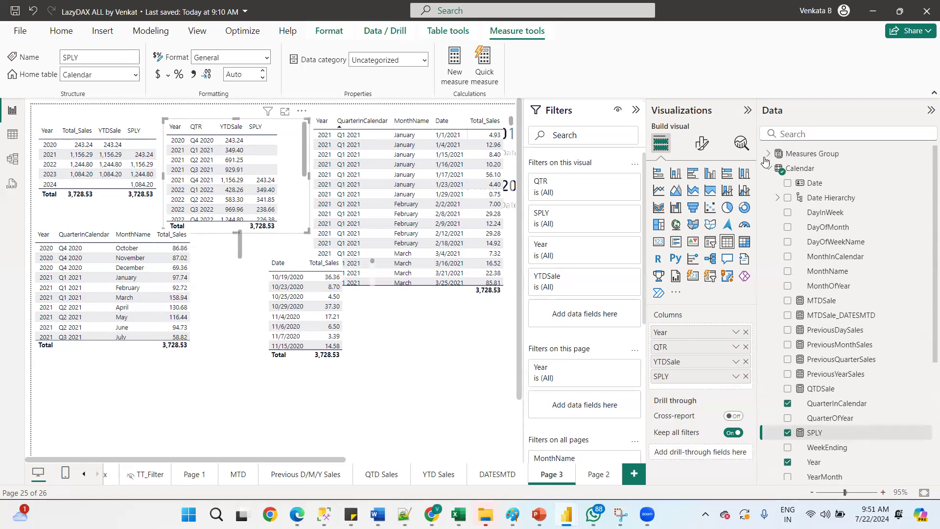
left_click(768, 171)
right_click(795, 171)
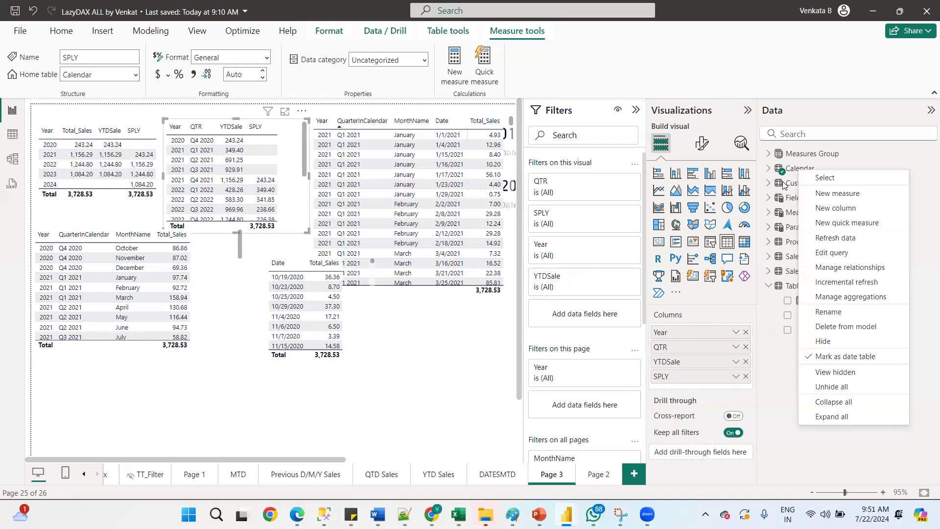
left_click(819, 253)
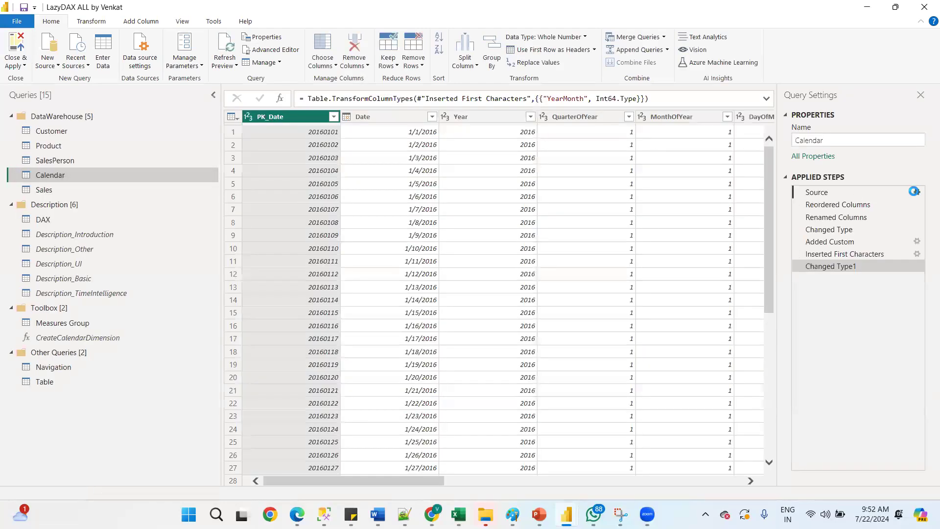
left_click(914, 191)
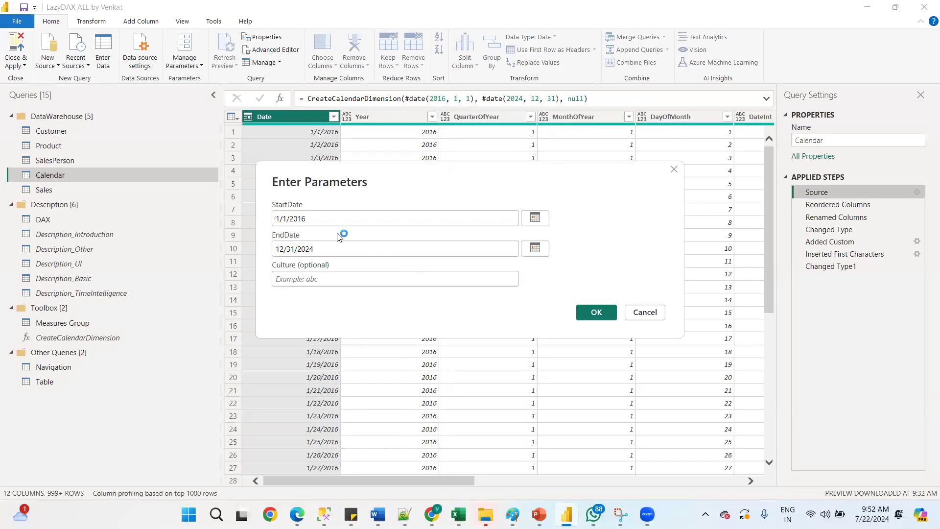
key("Tab")
left_click(644, 315)
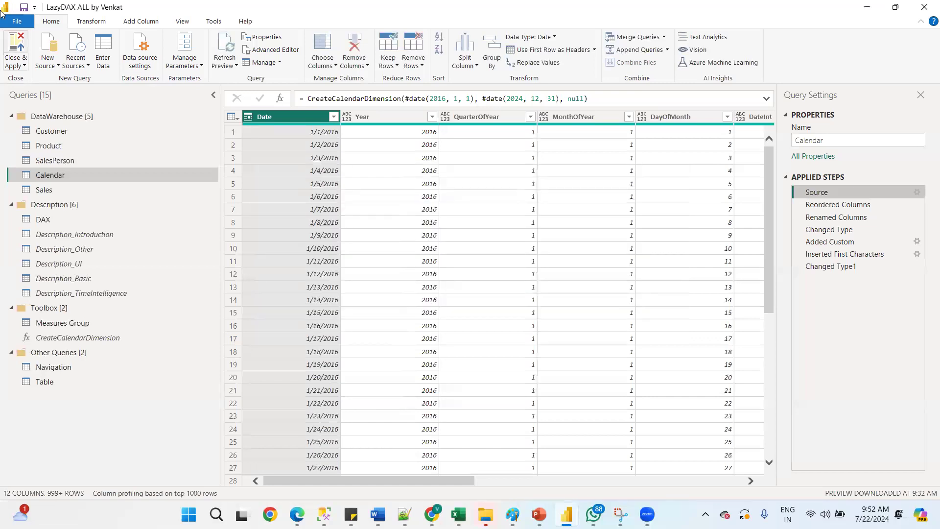
left_click(12, 64)
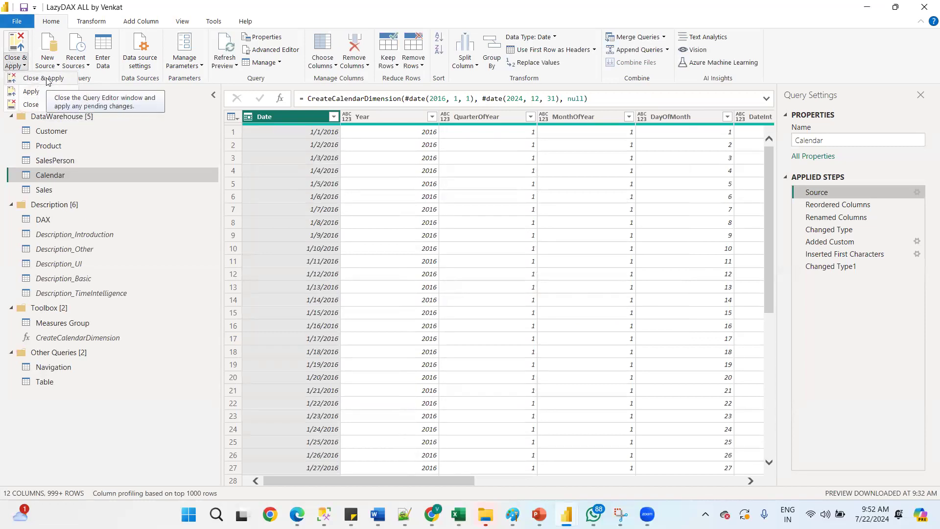
left_click(39, 106)
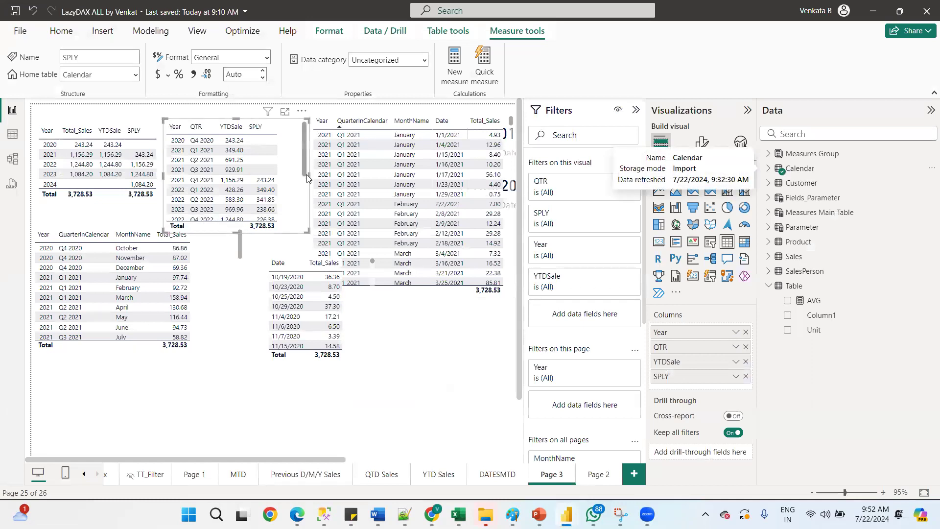
Scroll the quarter table, then reopen the Calendar query's Source parameters to check the date range, and close without changes
scroll(305, 191, "down", 3)
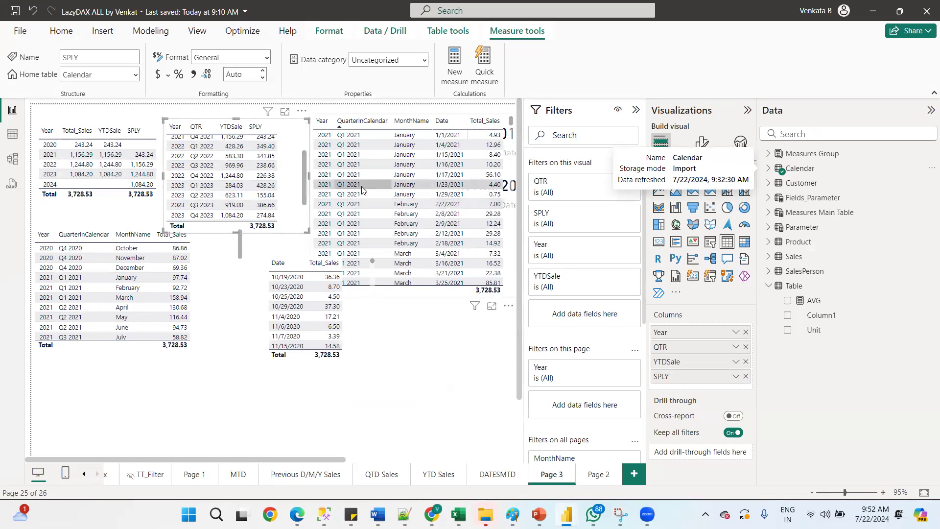
scroll(308, 457, "right", 2)
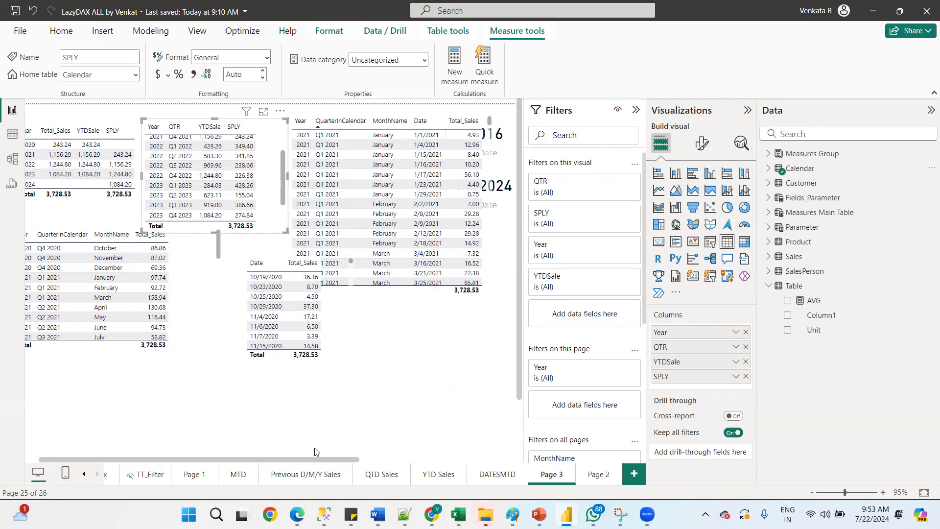
right_click(790, 169)
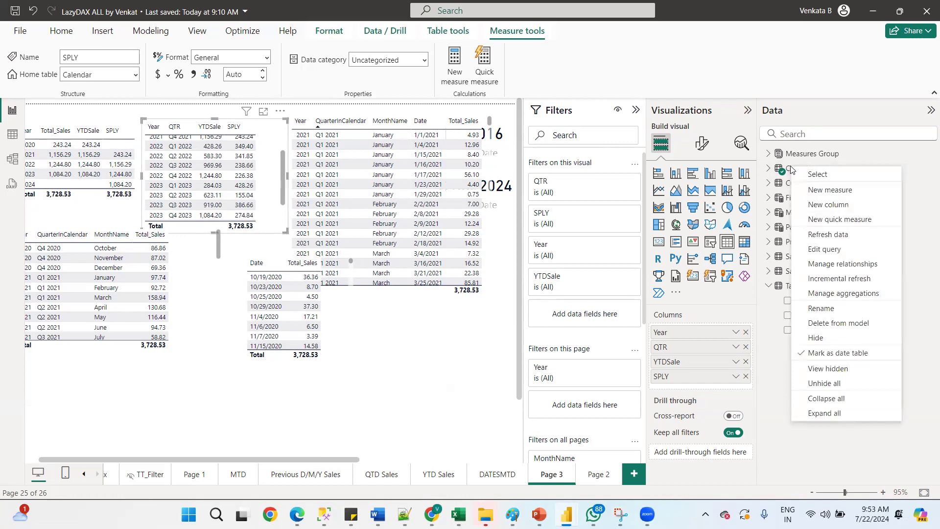
left_click(835, 251)
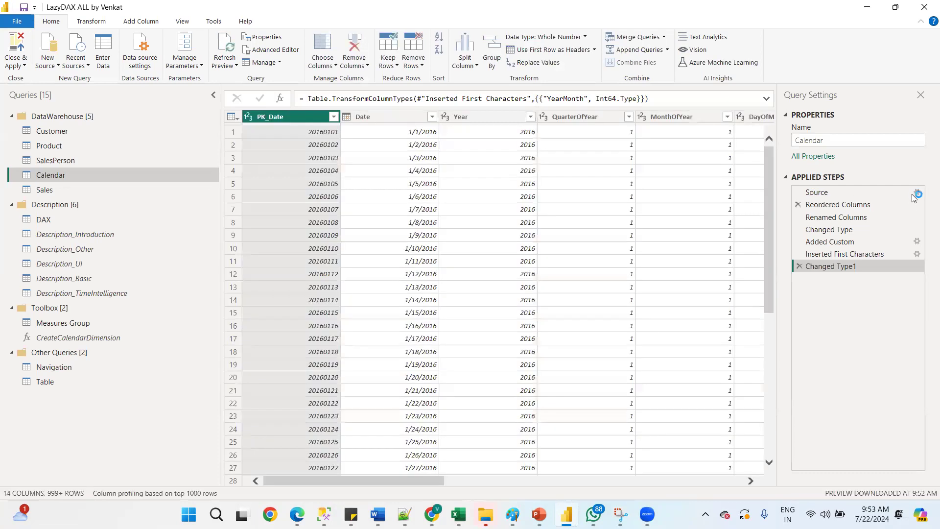
left_click(916, 194)
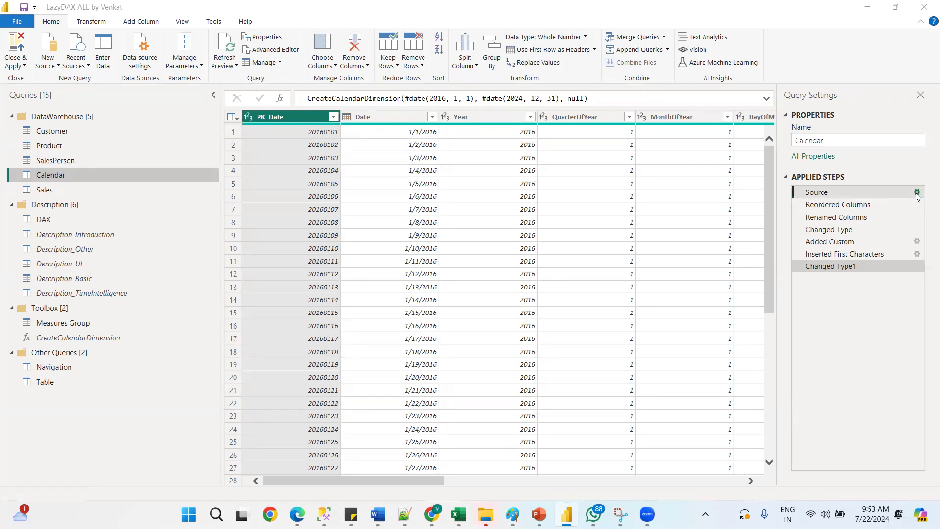
left_click(917, 193)
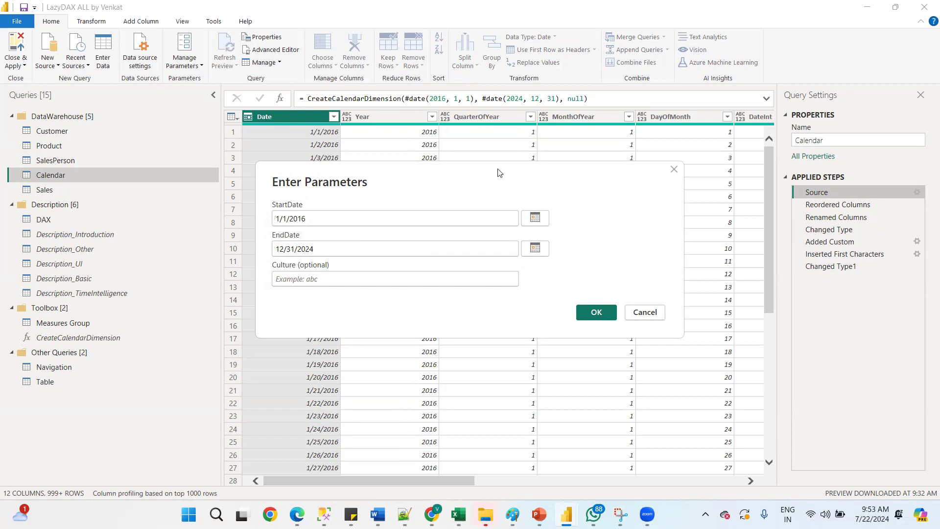
left_click_drag(498, 172, 567, 62)
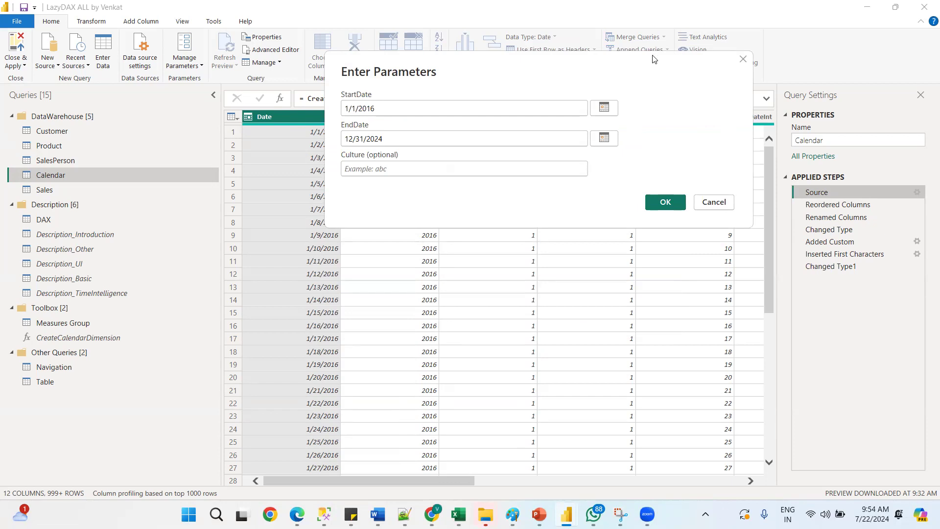
left_click(713, 202)
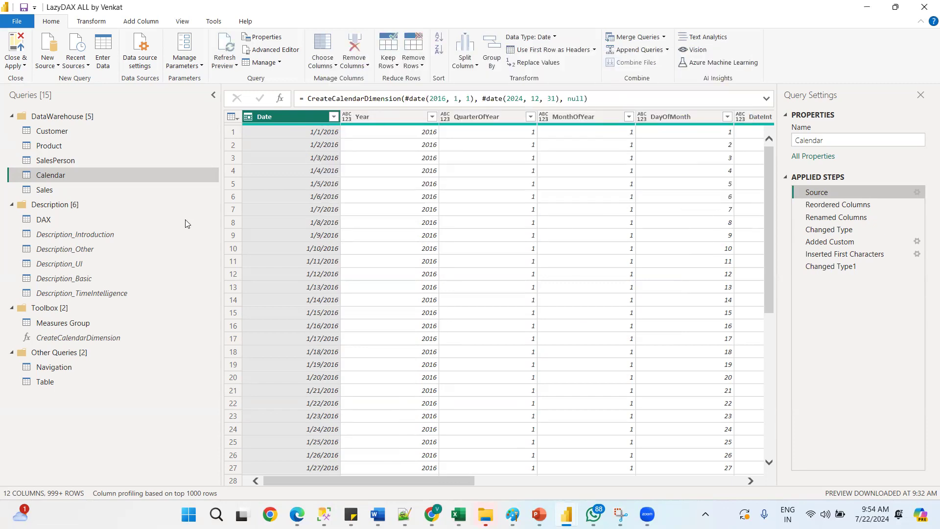
left_click(17, 62)
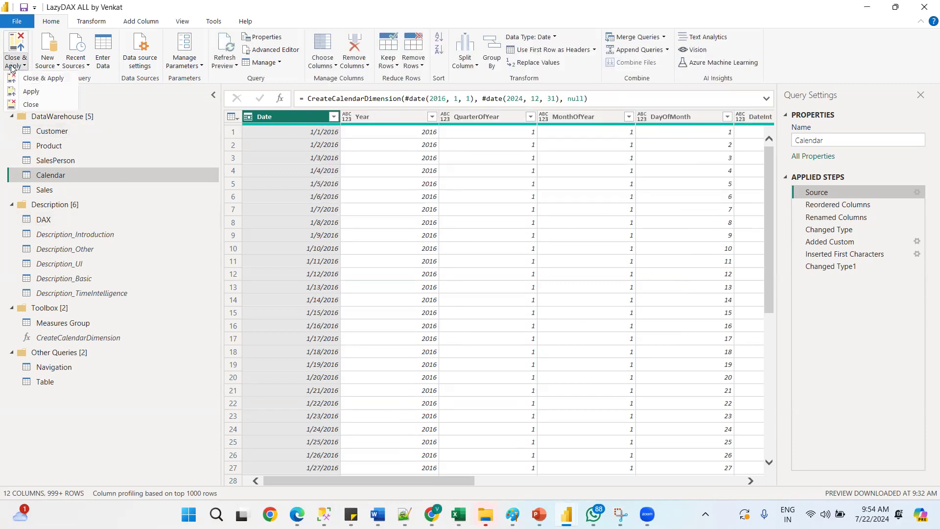
left_click(34, 107)
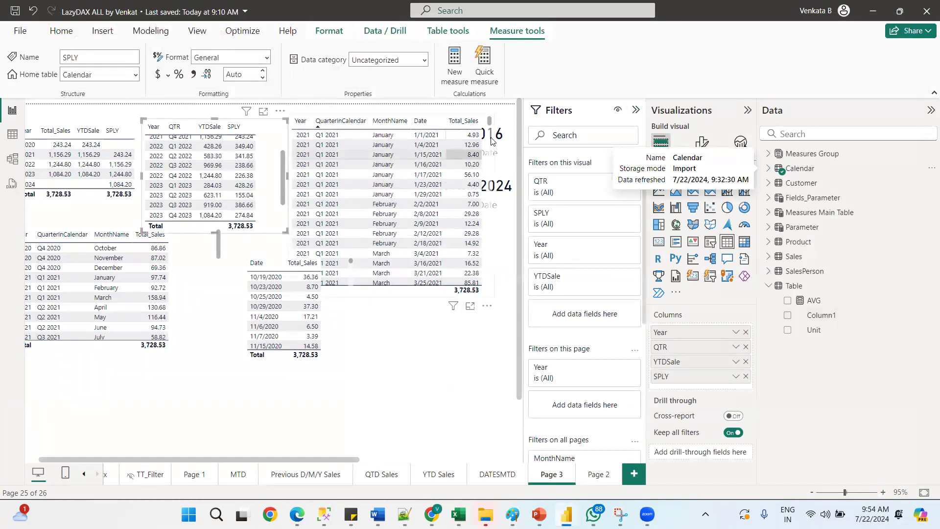
Add the SPLY measure to the detailed Year, quarter, month and Date table and scroll it to show the new column
left_click(490, 149)
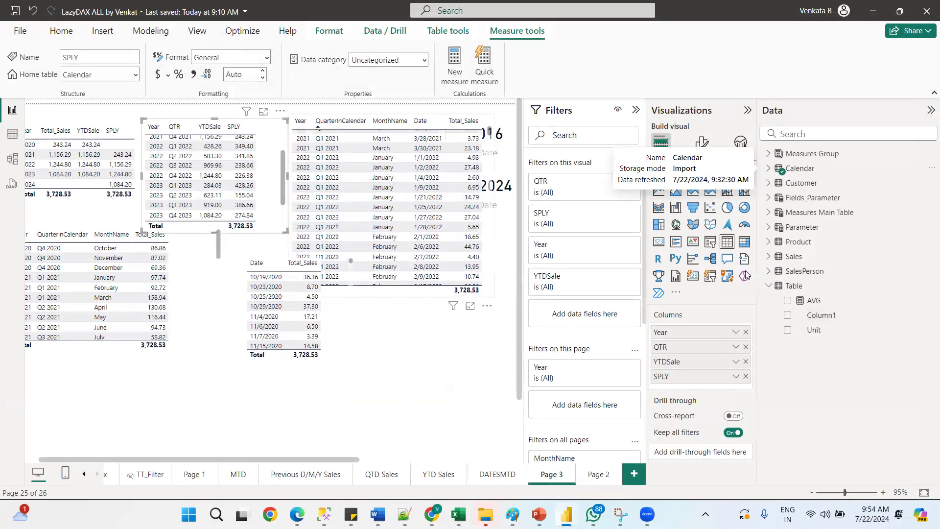
left_click(490, 149)
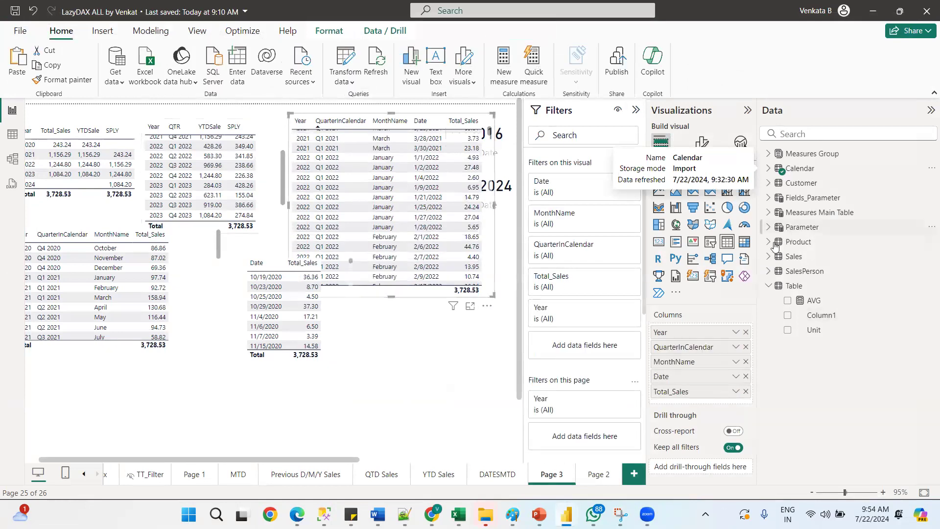
left_click(768, 169)
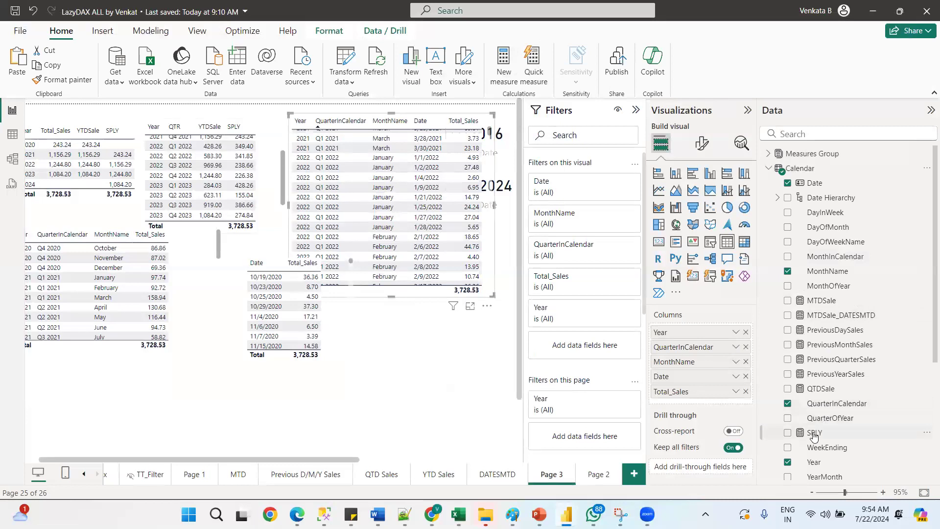
left_click_drag(693, 401, 692, 402)
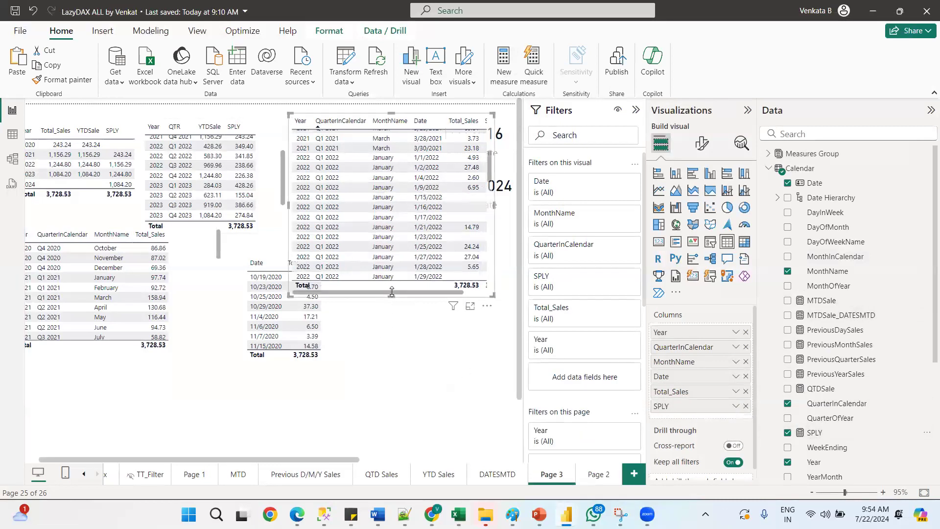
left_click_drag(391, 291, 456, 282)
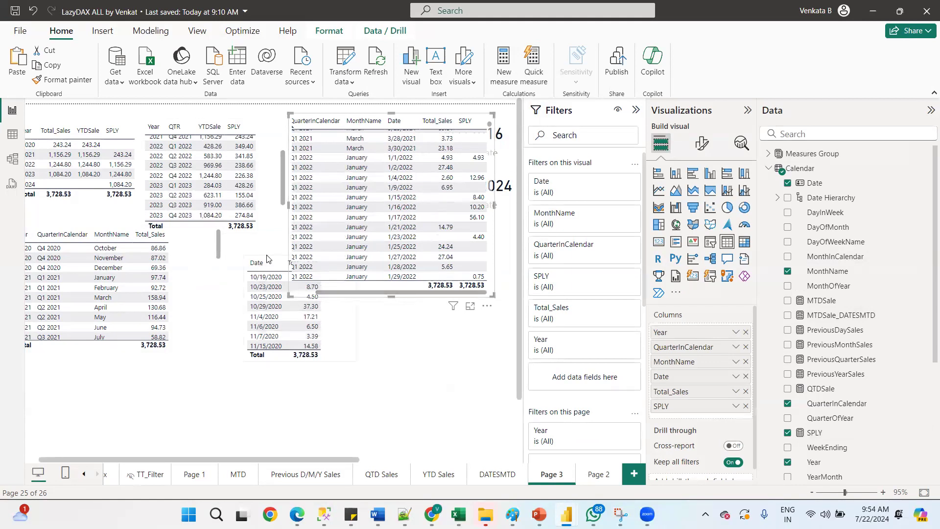
left_click(280, 264)
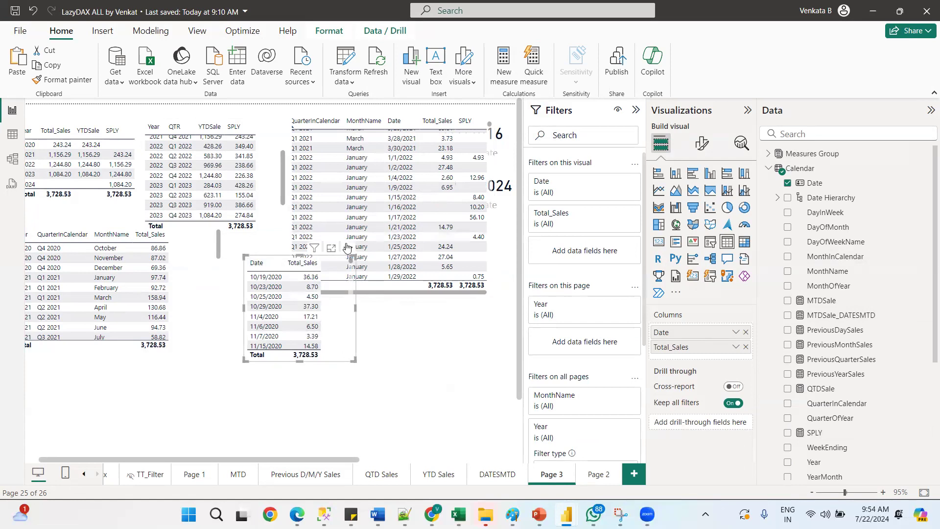
Move the Date and Total_Sales table lower on the page and add the SPLY measure to its columns
left_click_drag(351, 290, 388, 360)
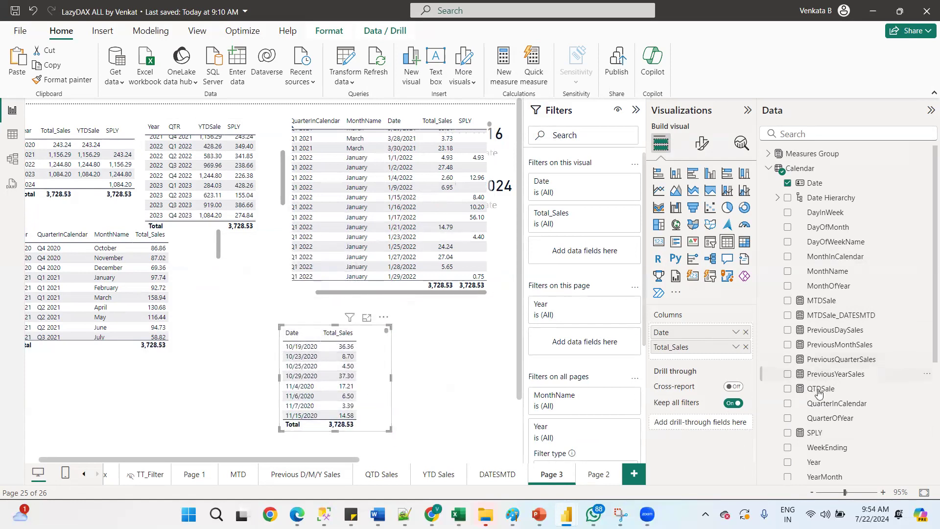
left_click_drag(814, 432, 689, 352)
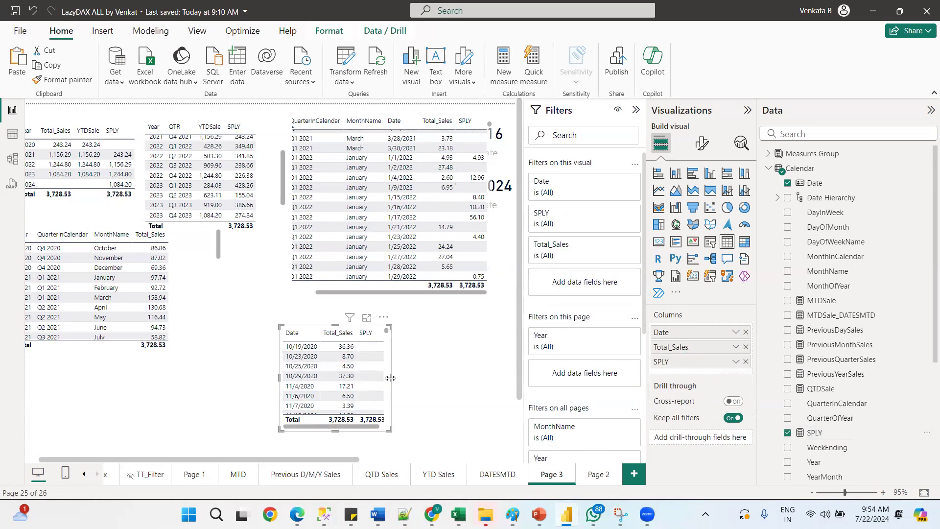
Widen the Date, Total_Sales and SPLY table so all columns fit, and scroll through its rows
left_click_drag(445, 374, 462, 377)
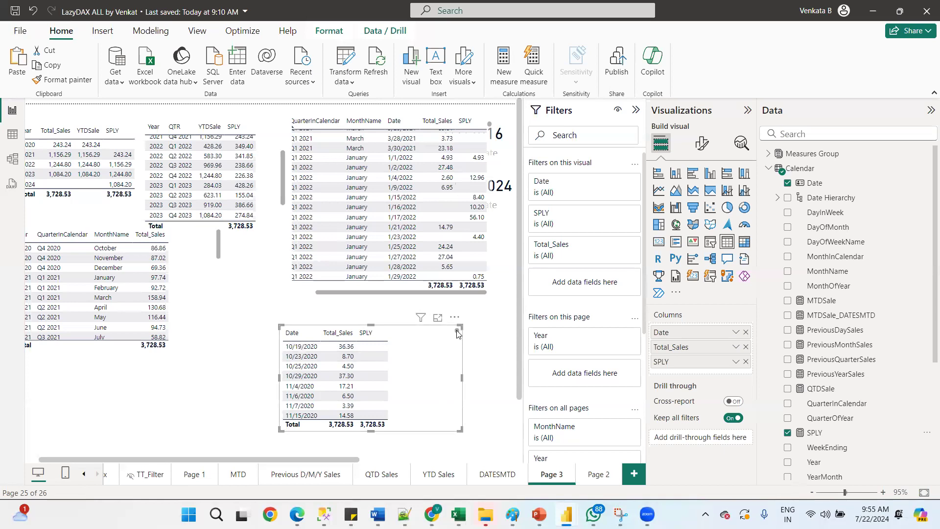
left_click_drag(457, 336, 456, 343)
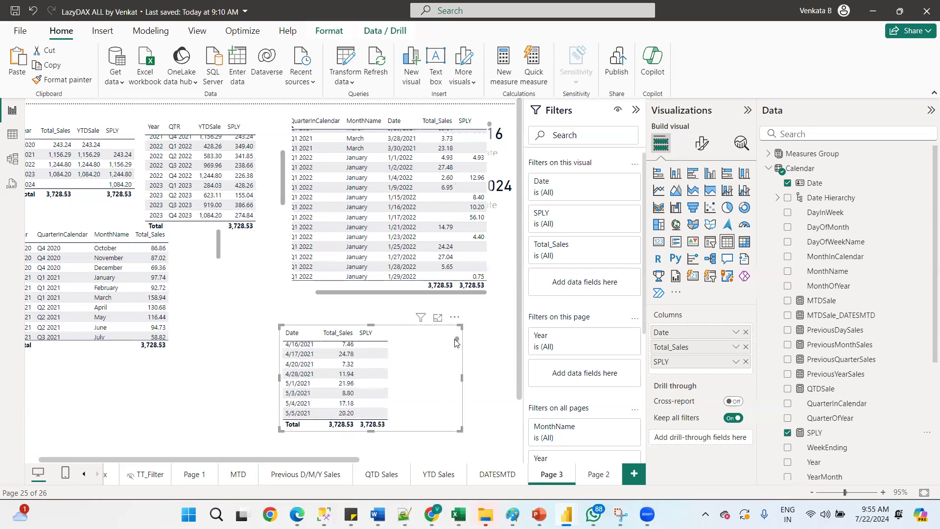
left_click_drag(456, 343, 431, 377)
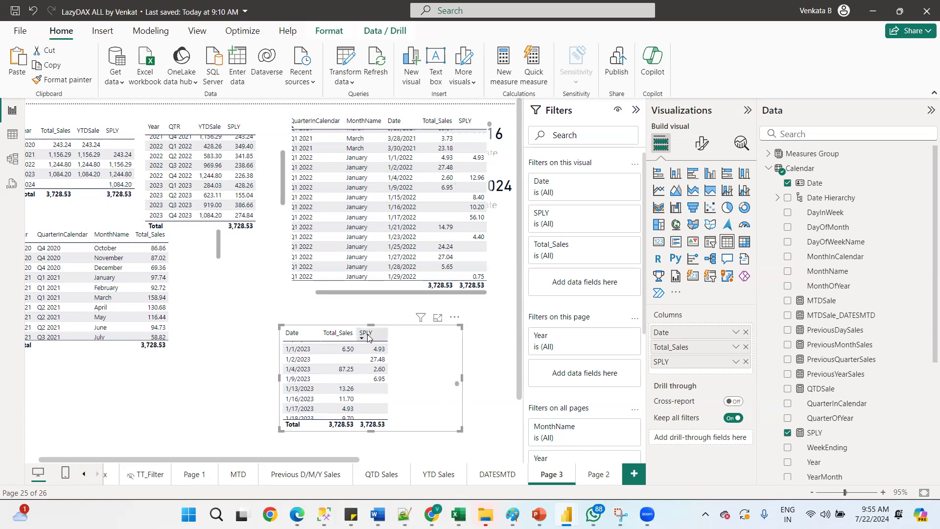
Sort the table by the SPLY column, then sort it back by Date
left_click(367, 337)
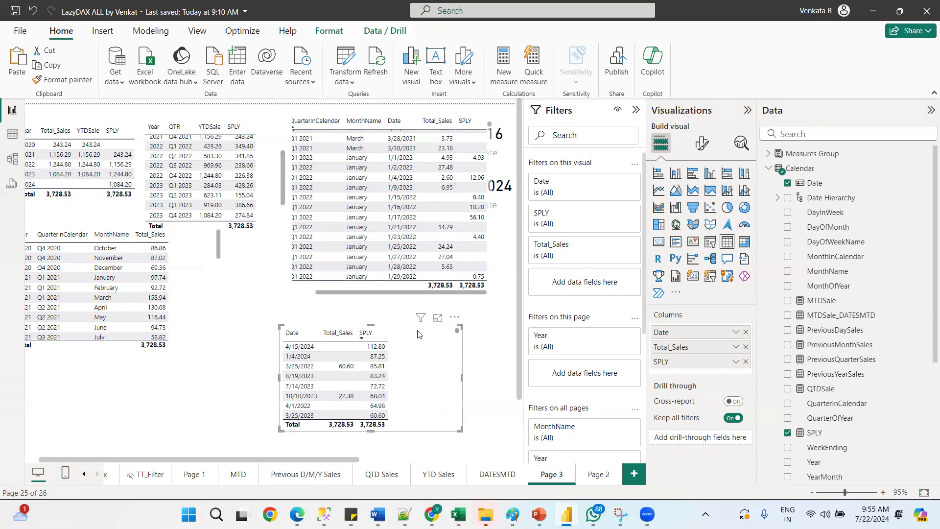
left_click(293, 335)
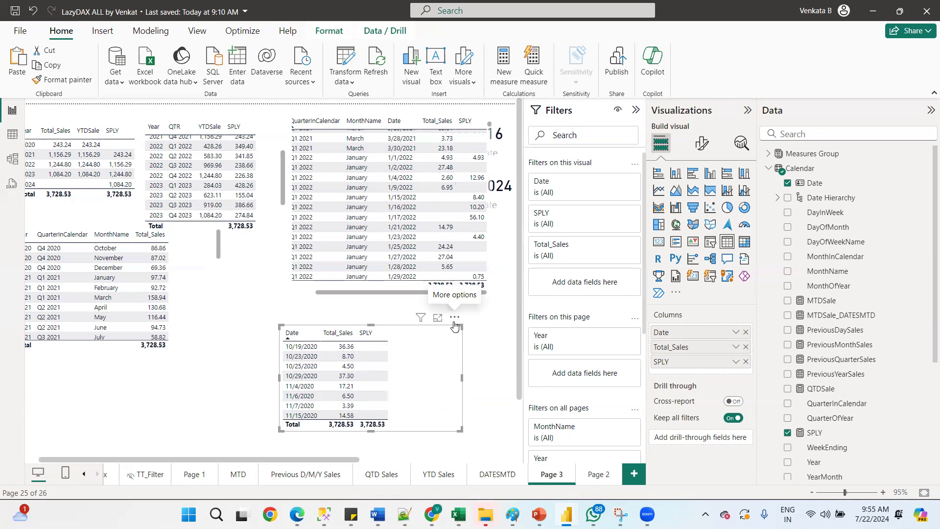
Scroll through the table's rows to compare Total_Sales and SPLY values by date
scroll(460, 347, "down", 15)
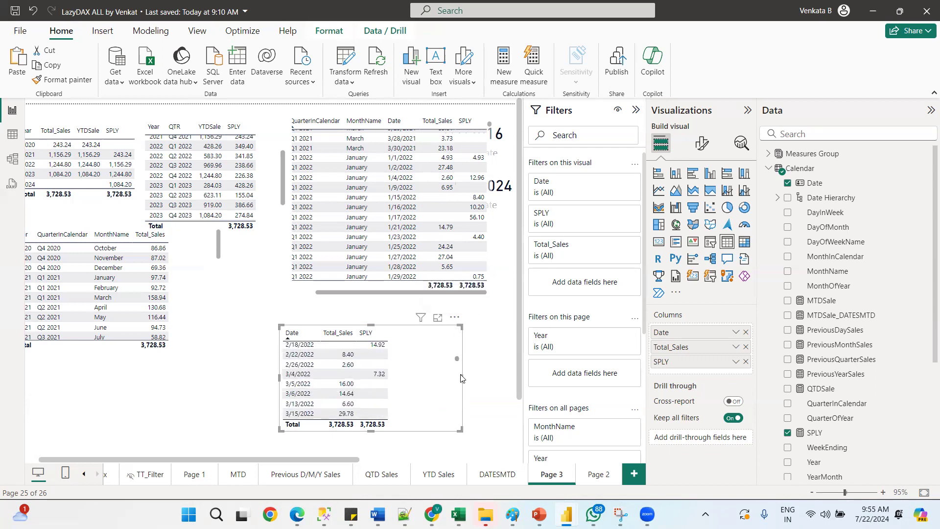
scroll(460, 375, "down", 6)
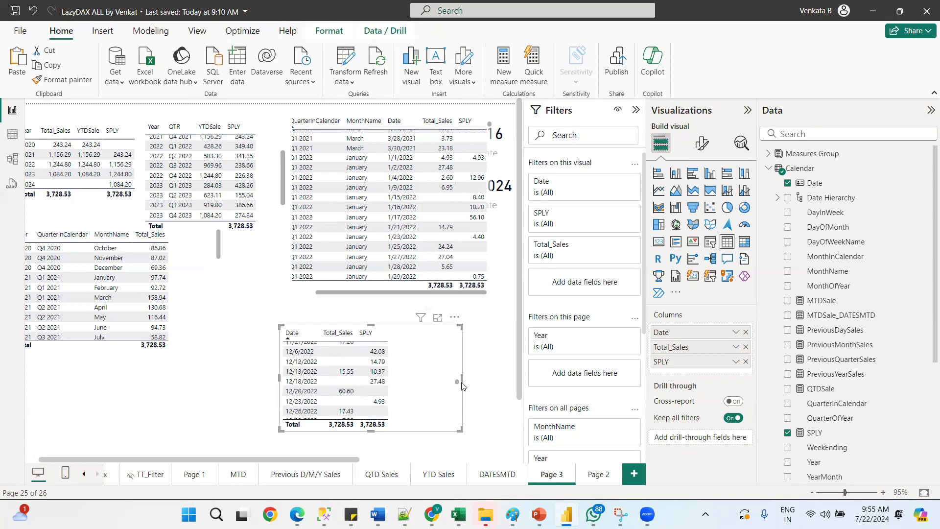
scroll(455, 387, "up", 5)
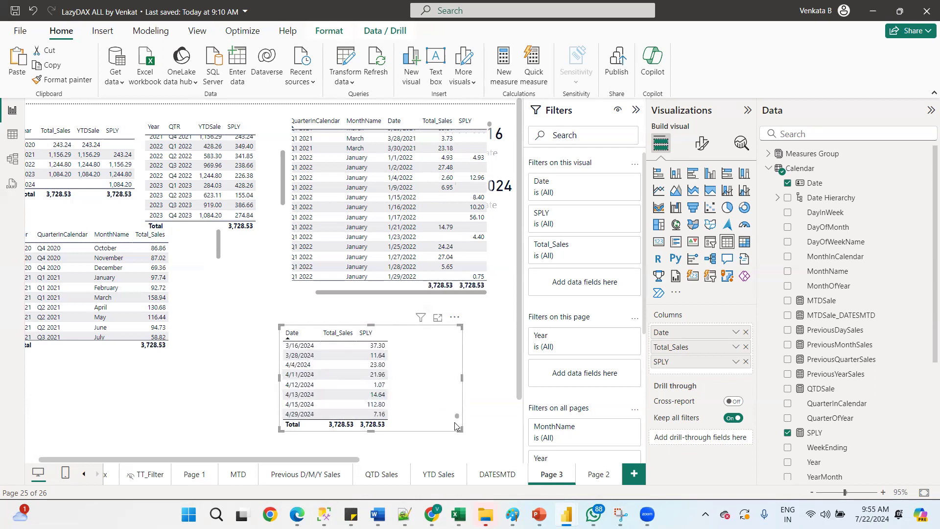
scroll(447, 361, "up", 15)
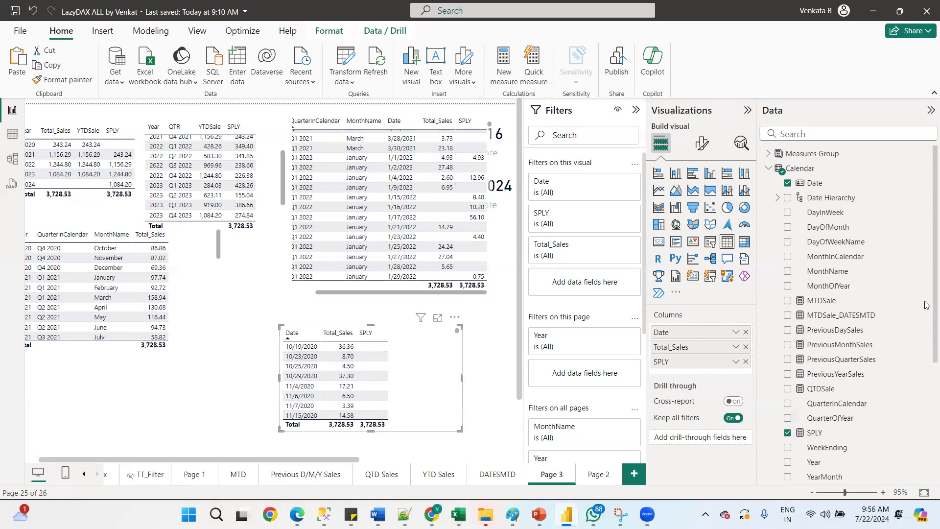
scroll(926, 309, "down", 1)
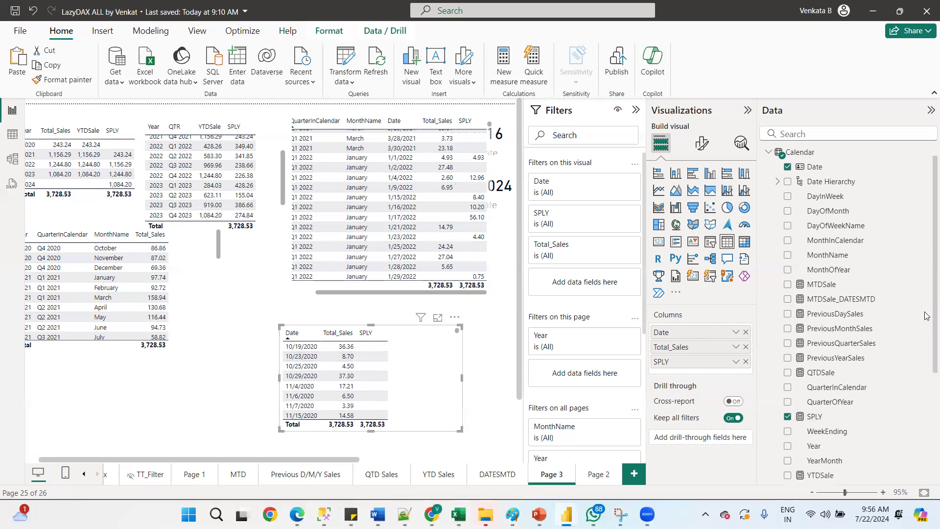
scroll(925, 316, "up", 1)
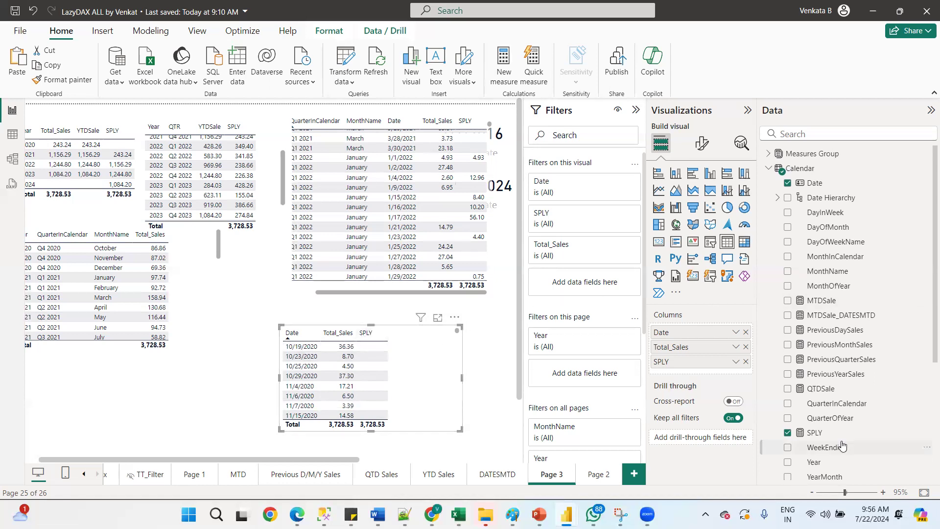
Open the SPLY measure's formula from the Calendar table to review its definition
double_click(818, 432)
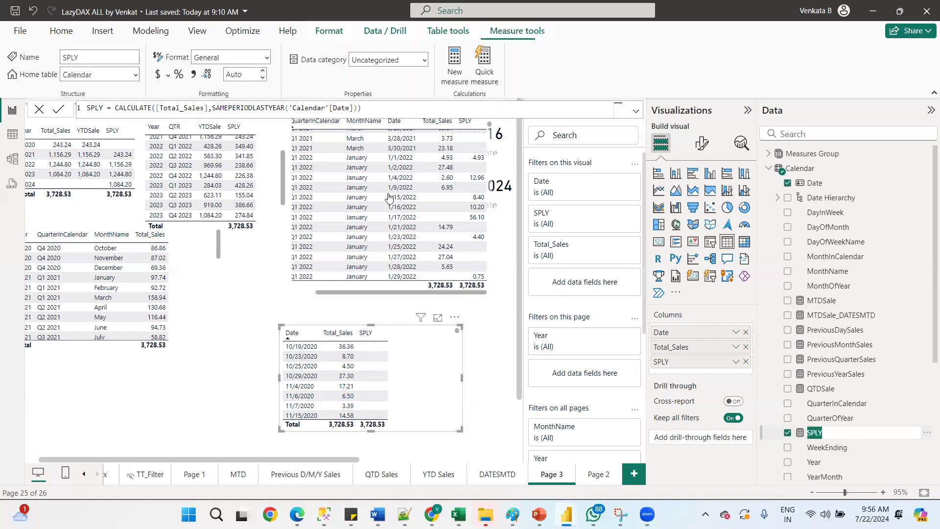
left_click(212, 108)
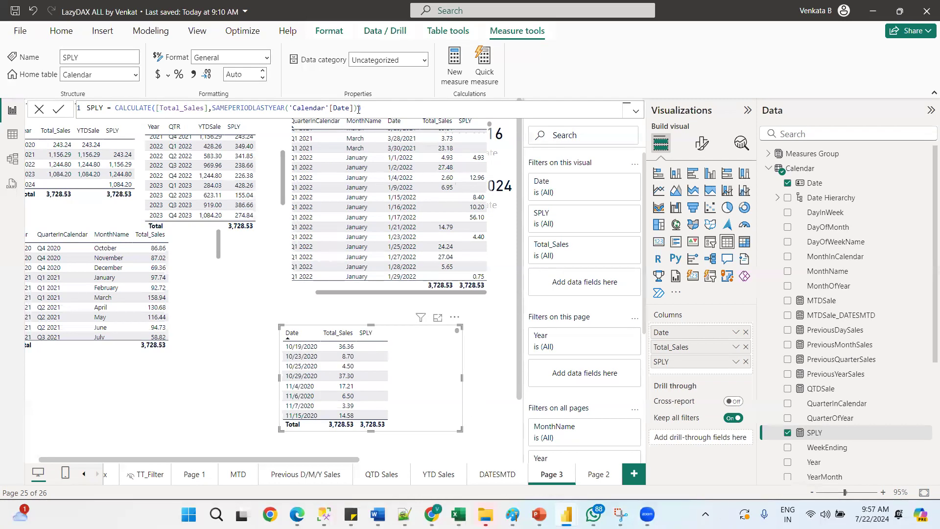
left_click(767, 169)
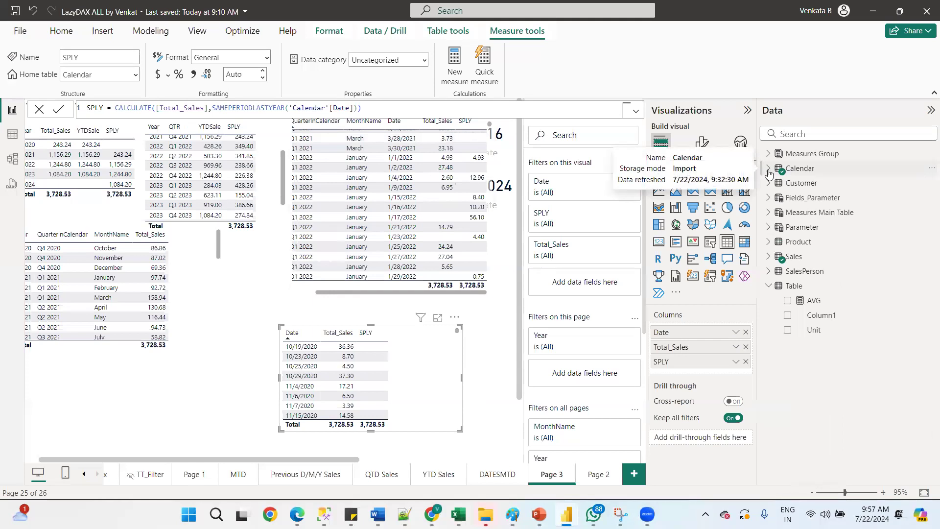
left_click(768, 169)
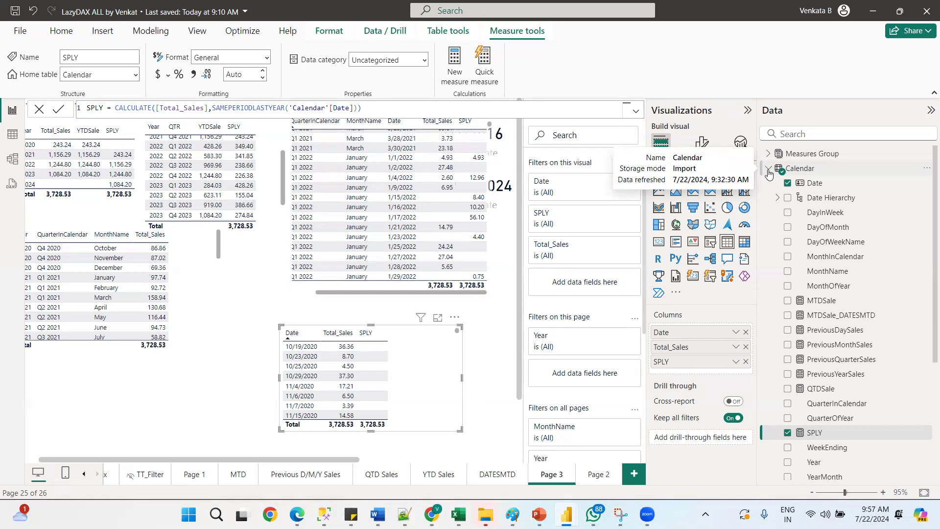
double_click(808, 433)
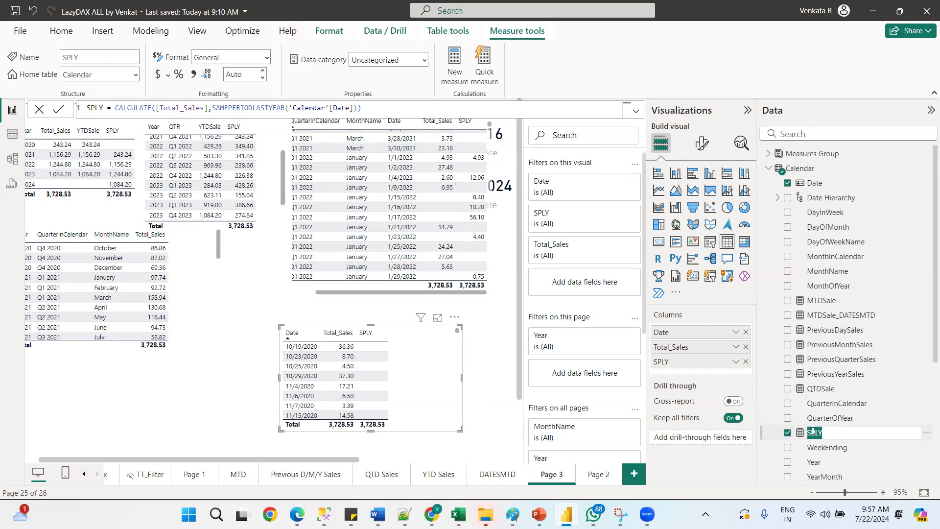
left_click(580, 305)
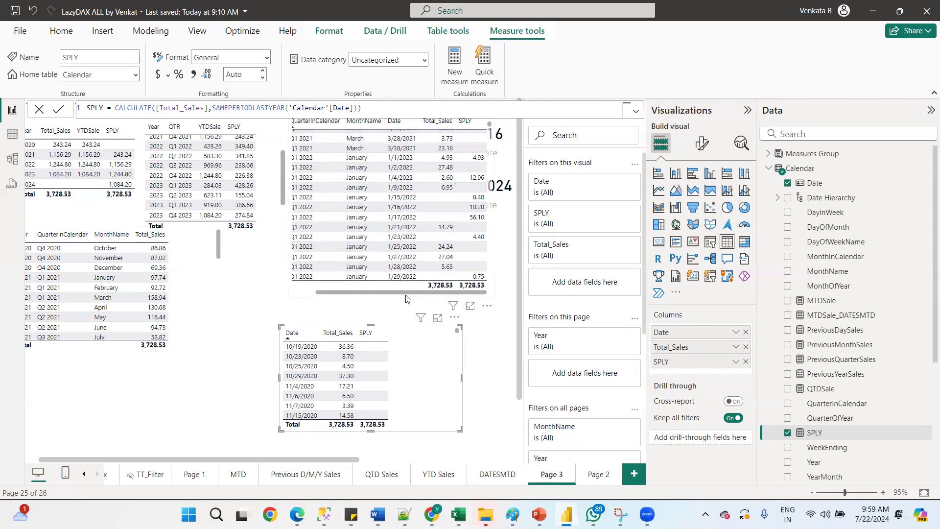
Scroll the detailed Year, quarter, month and Date table horizontally and examine the page layout
left_click_drag(401, 292, 380, 285)
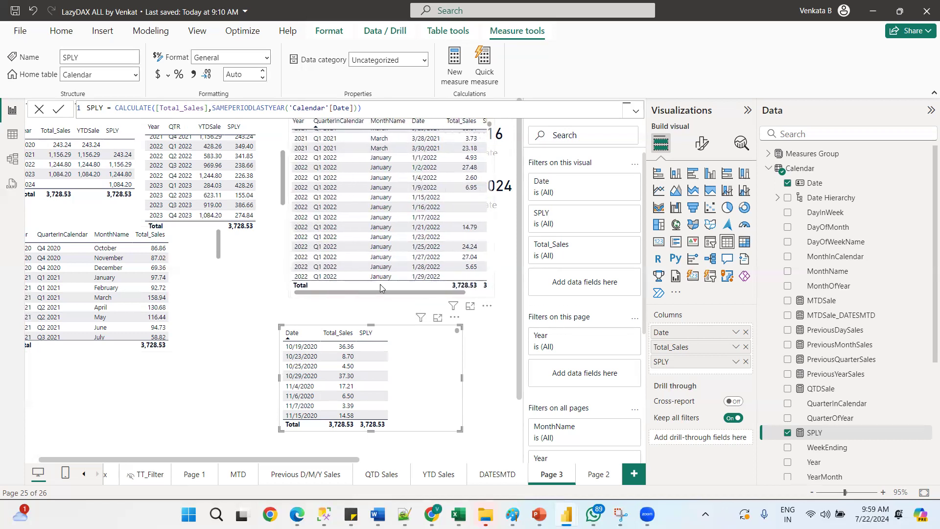
left_click(380, 284)
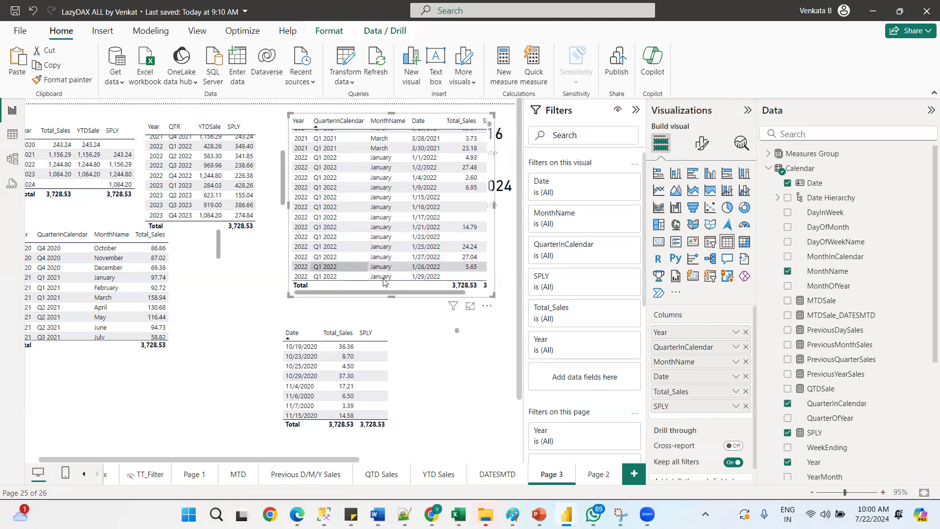
left_click_drag(378, 294, 400, 294)
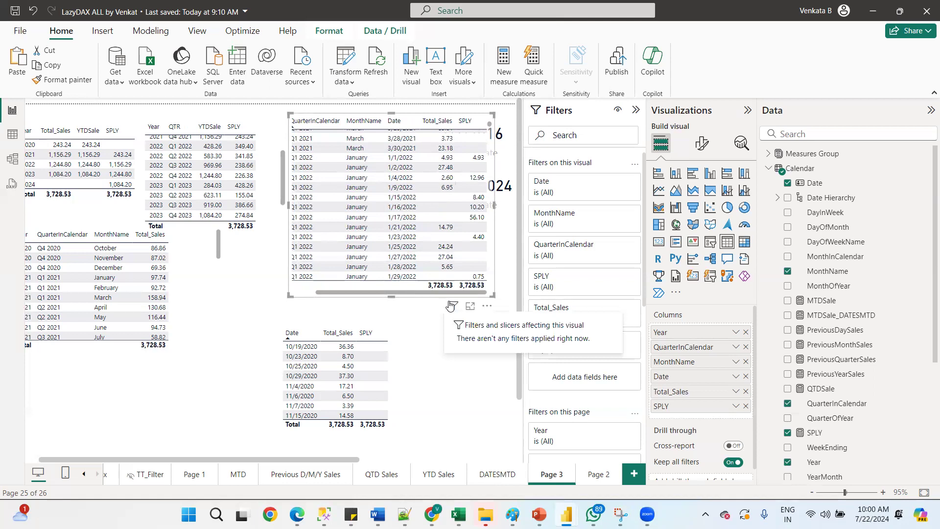
left_click(769, 170)
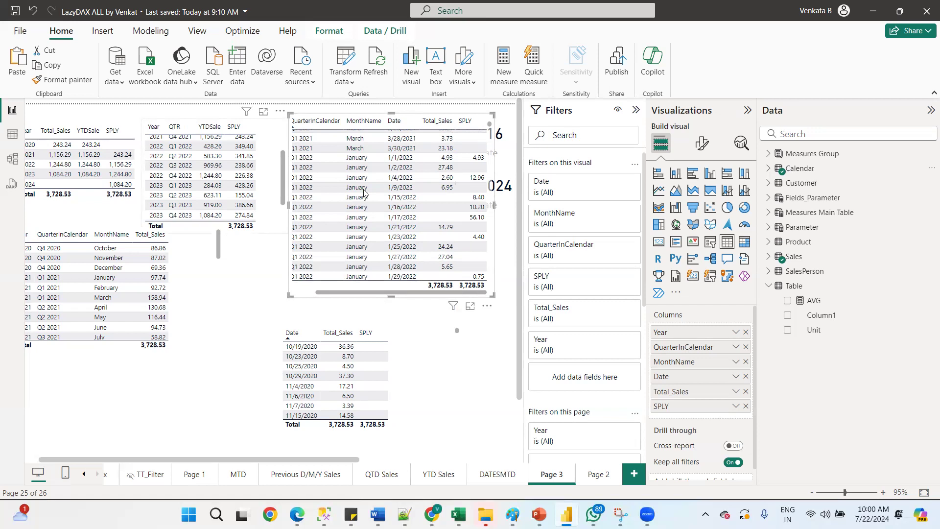
mouse_move(521, 294)
left_mouse_down()
mouse_move(515, 339)
mouse_move(518, 309)
left_mouse_up()
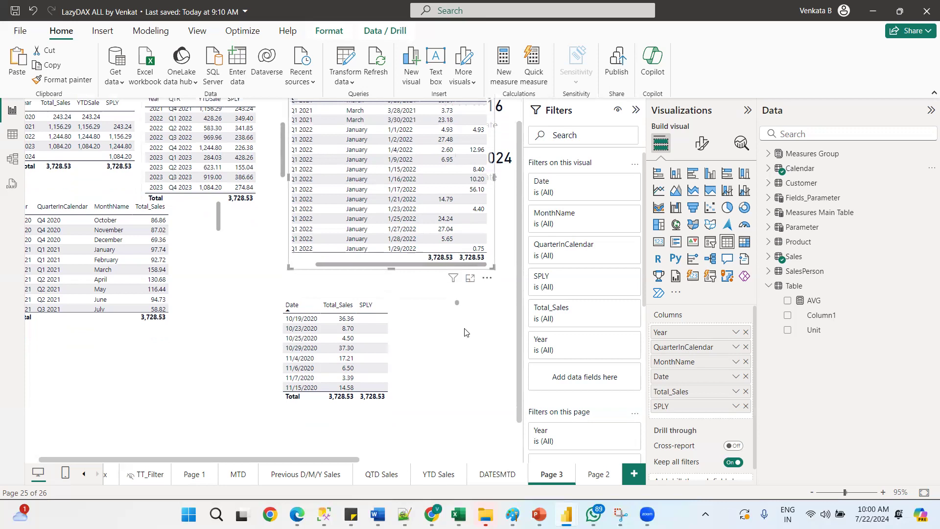
scroll(511, 288, "up", 1)
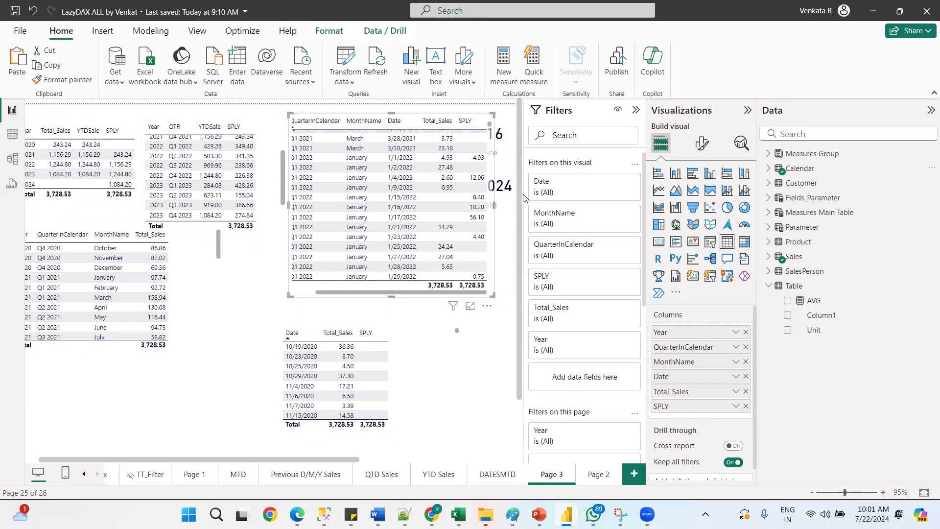
left_click_drag(519, 265, 516, 284)
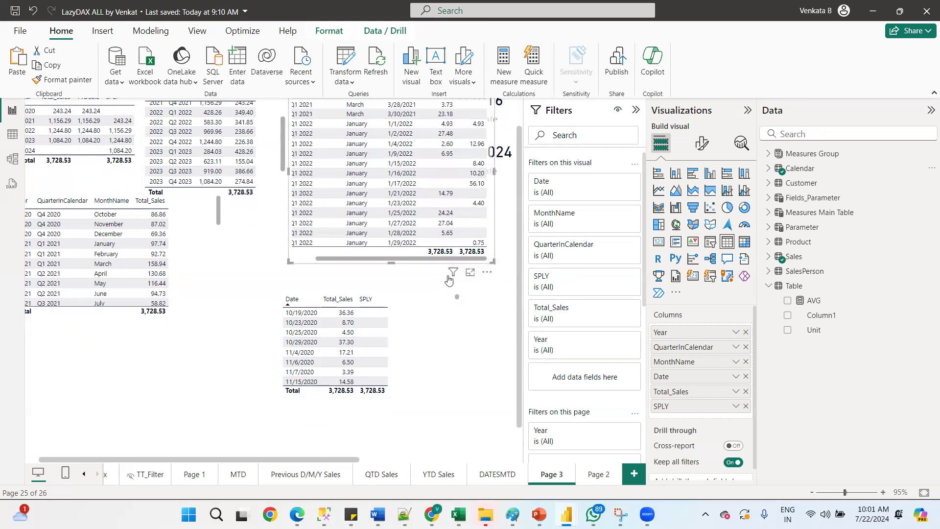
mouse_move(450, 278)
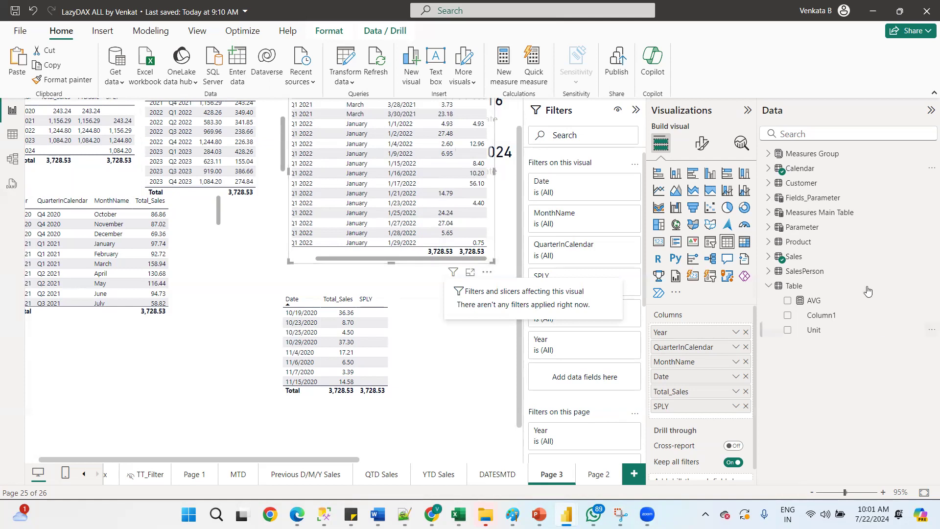
left_click(767, 169)
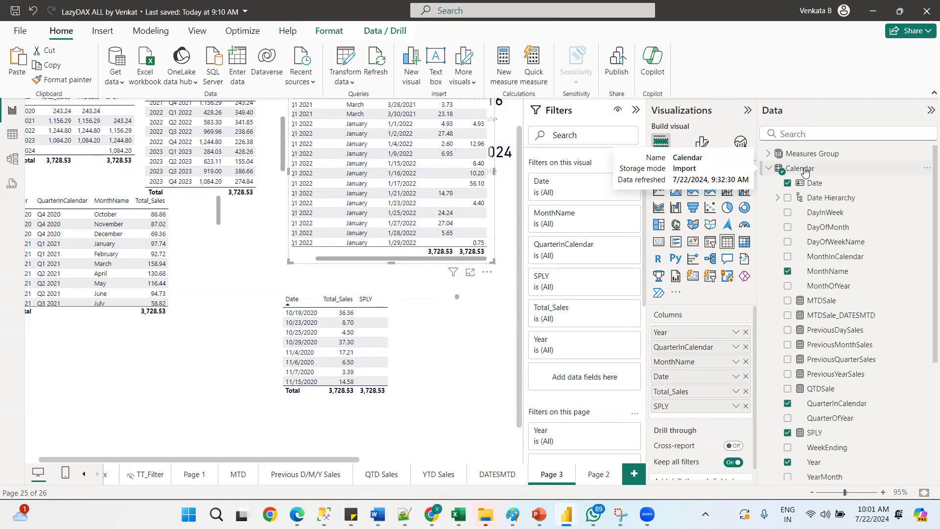
Create a new measure in the Calendar table named PP_Sales, starting a CALCULATE of [Total_Sales]
right_click(803, 170)
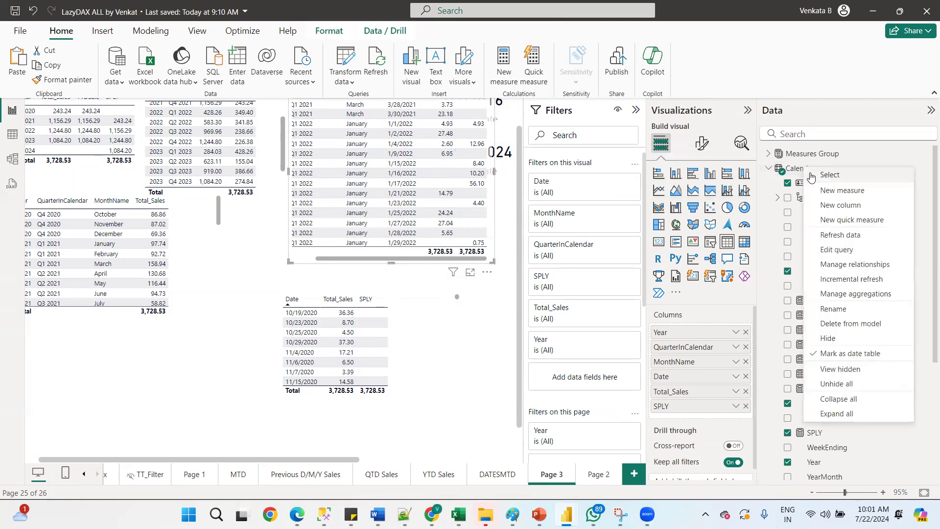
left_click(835, 194)
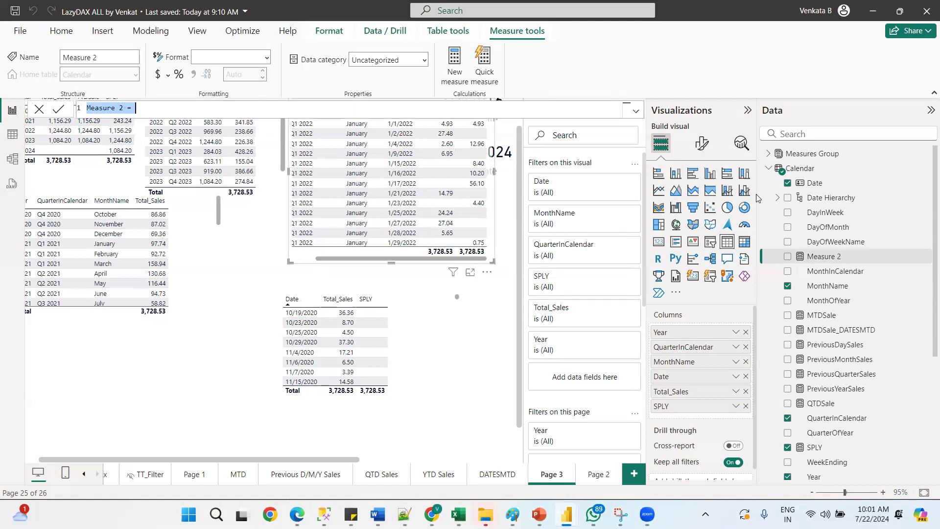
type("Pa")
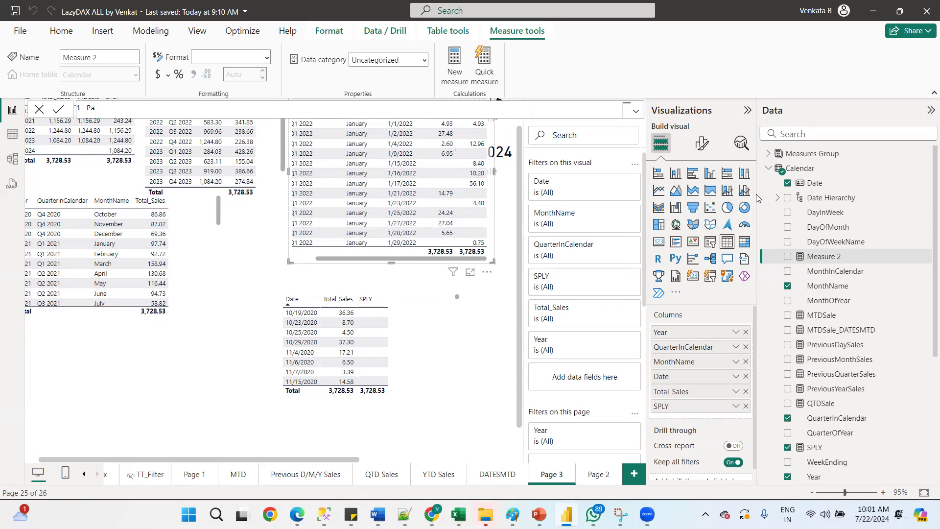
type("P_Sales =CA")
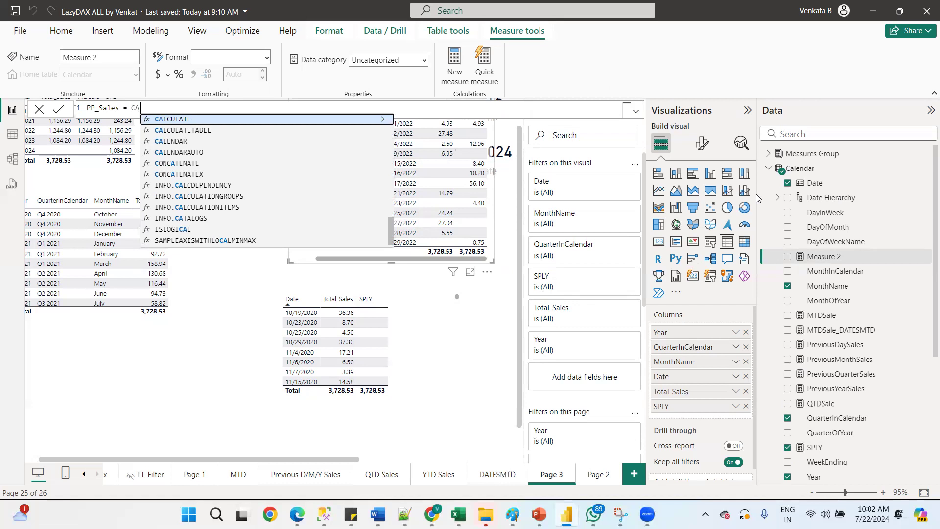
key("Down")
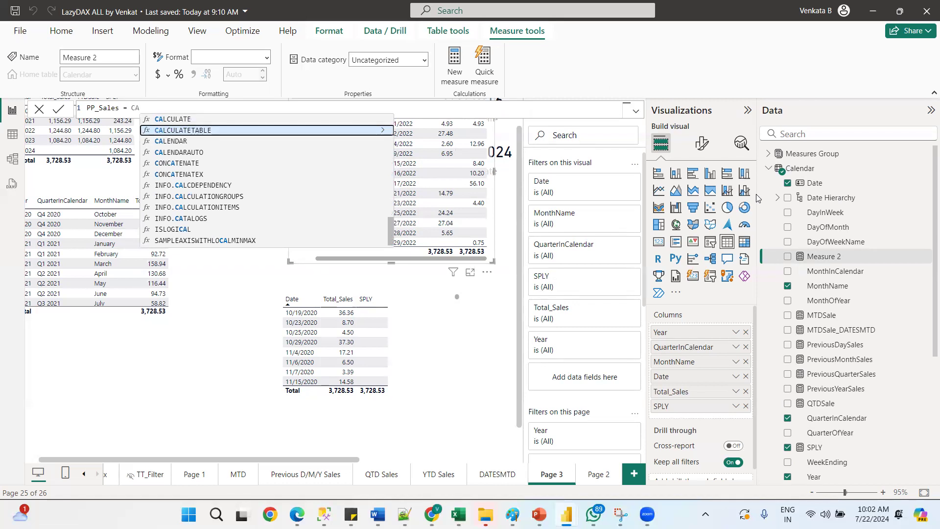
key("Up")
key("Tab")
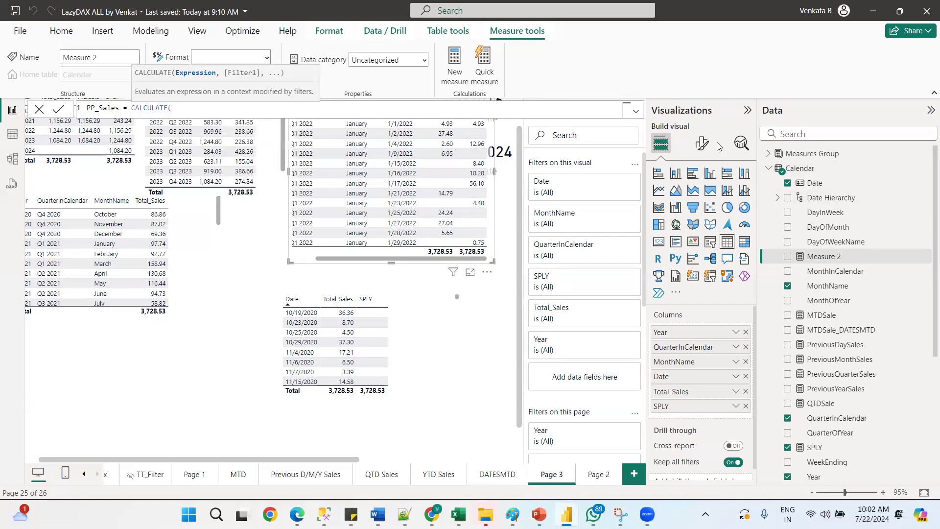
type("[tota")
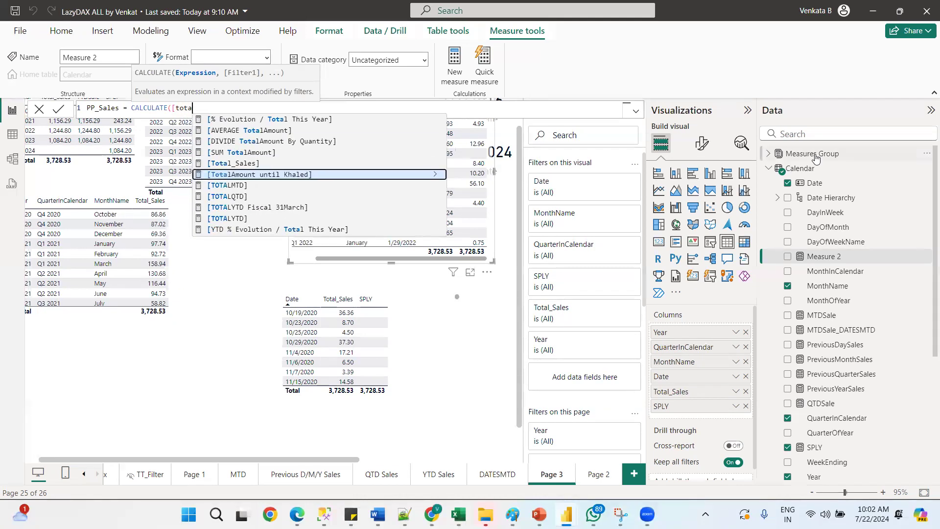
key("Up")
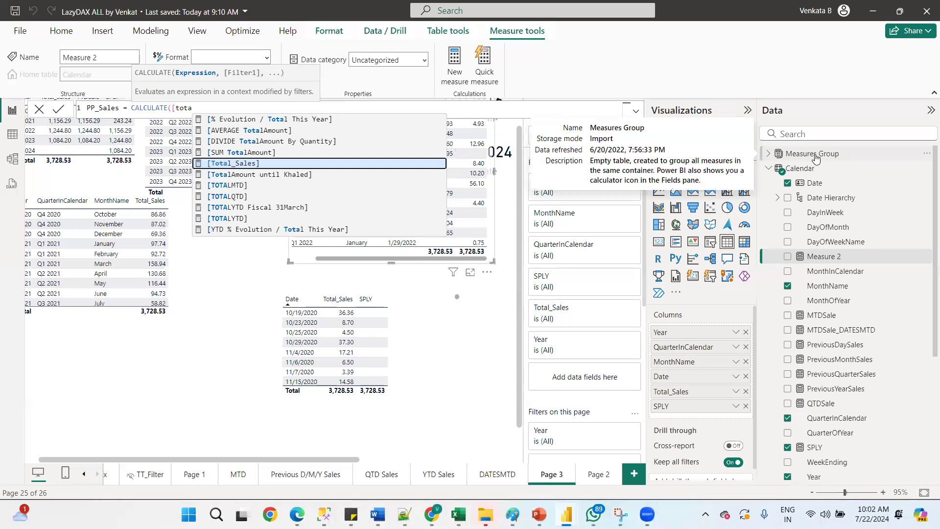
key("Tab")
type(",")
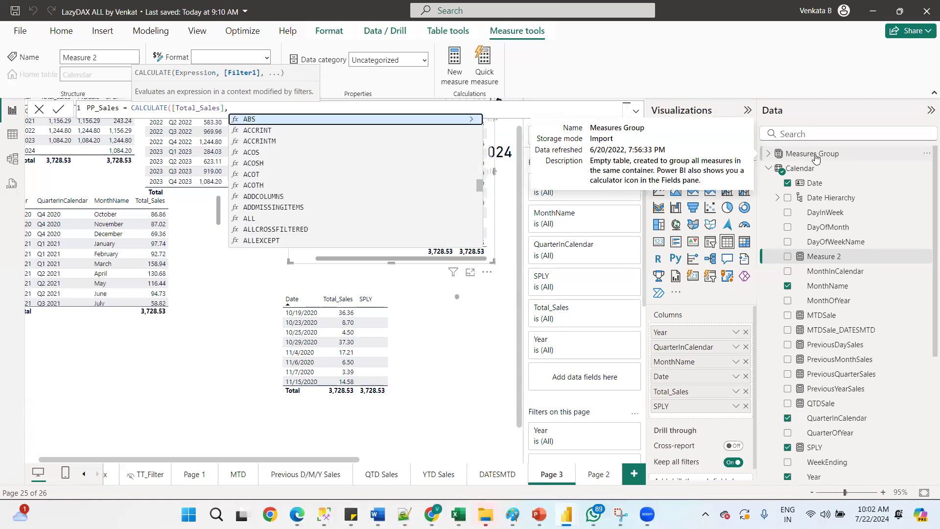
type("PAR")
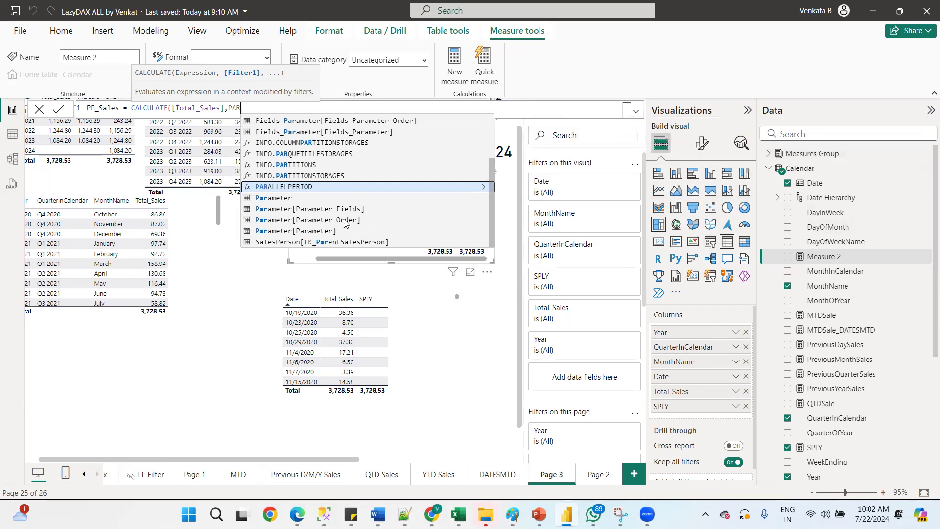
Complete the PP_Sales formula with PARALLELPERIOD('Calendar'[Date],-2,YEAR) as the filter and commit the measure
left_click(303, 188)
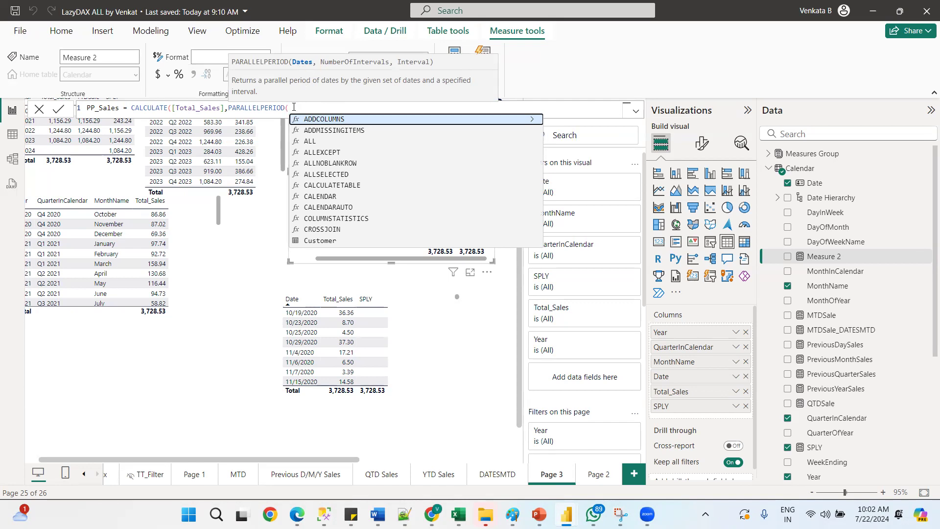
type("D")
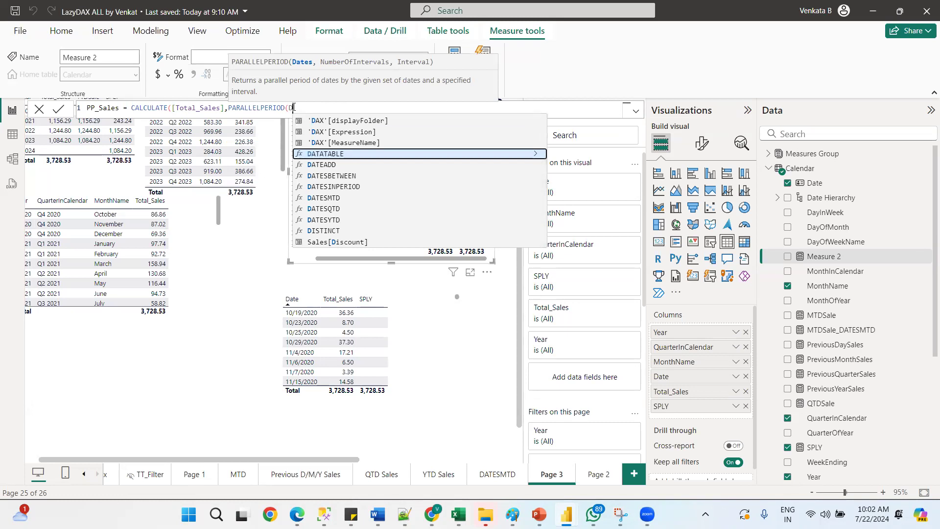
type("ates")
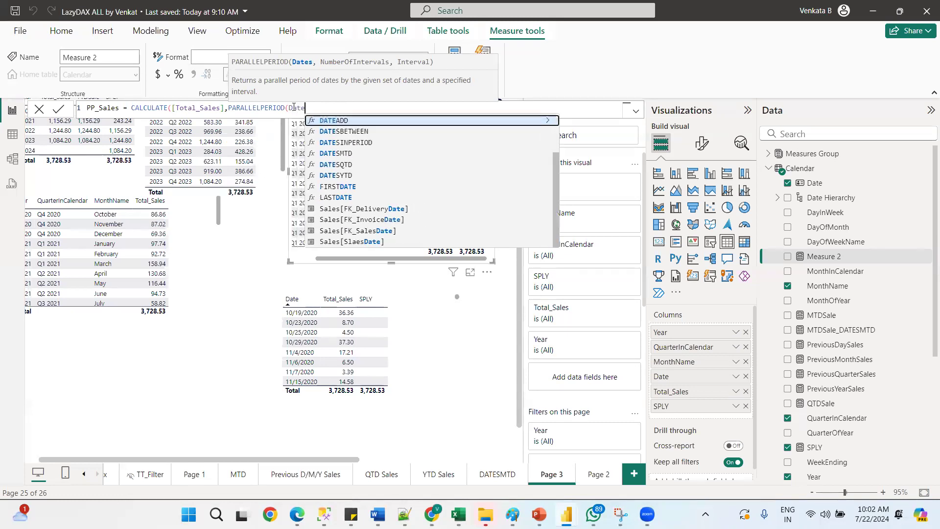
key("BackSpace")
key("BackSpace")
key("BackSpace")
key("BackSpace")
key("BackSpace")
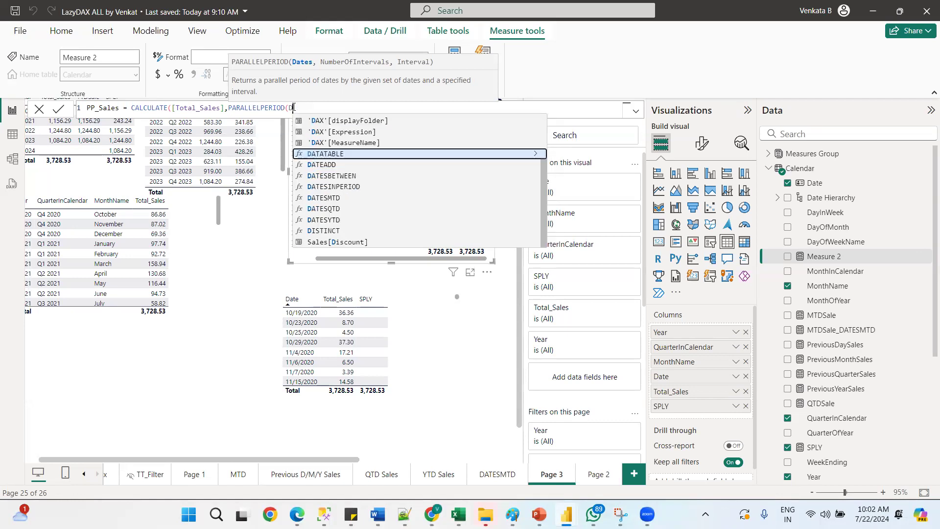
type("Ca")
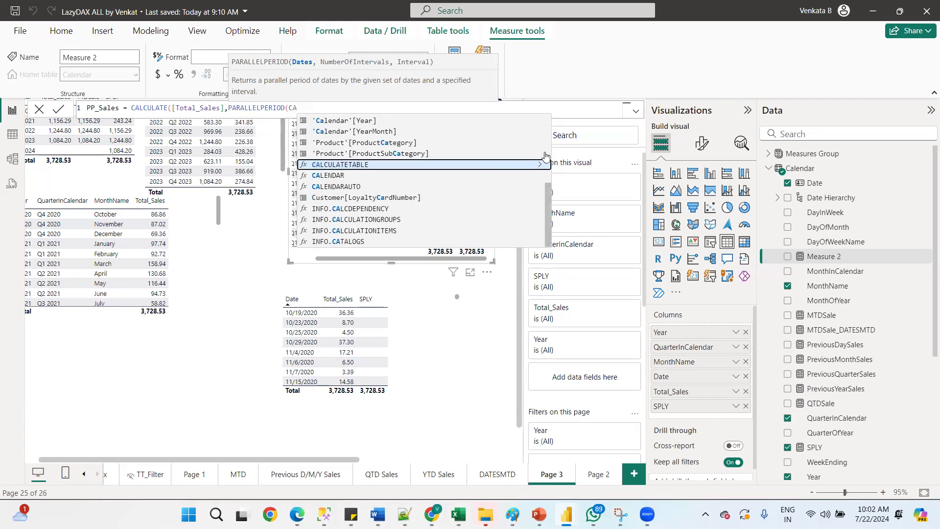
left_click_drag(545, 187, 526, 116)
left_click(351, 131)
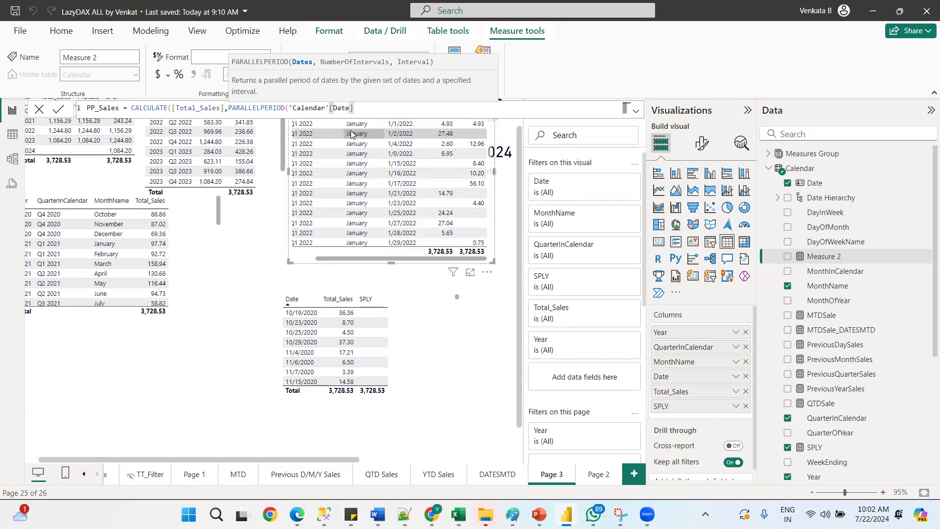
type(",-2")
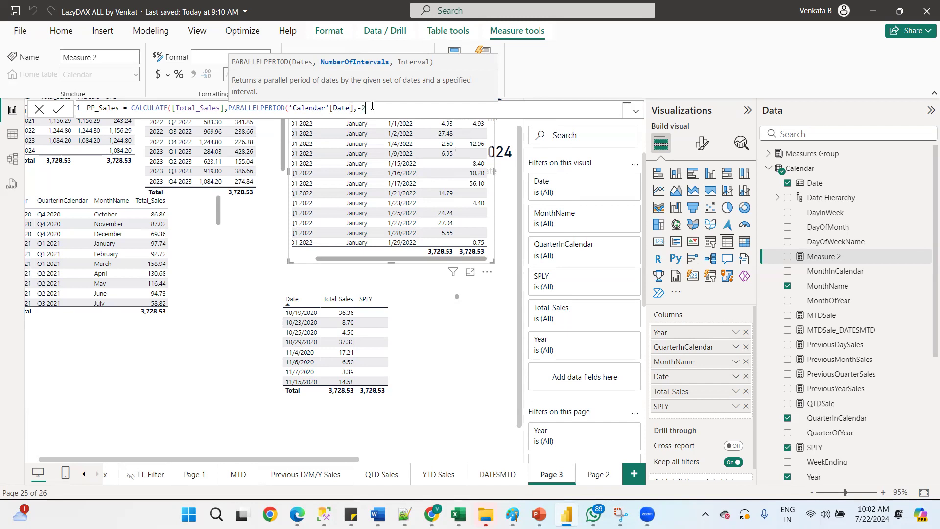
type(",")
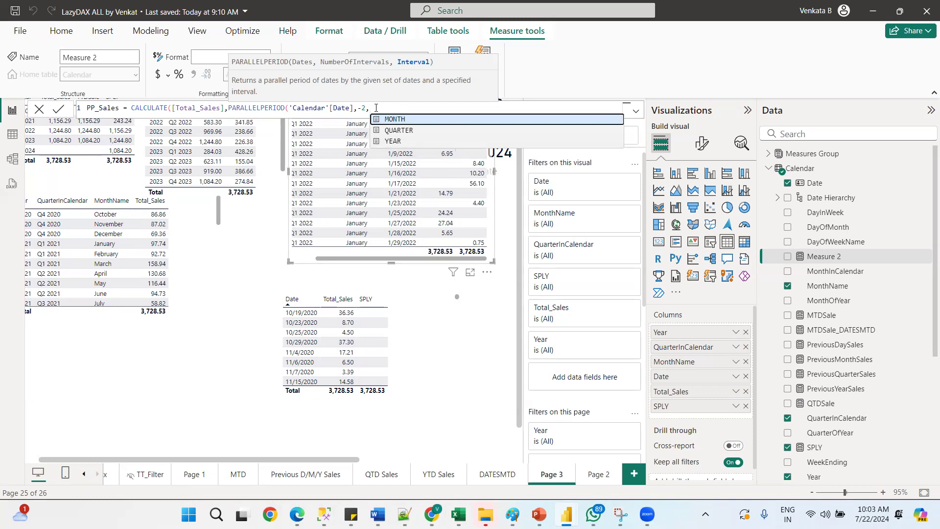
left_click(393, 142)
type(")")
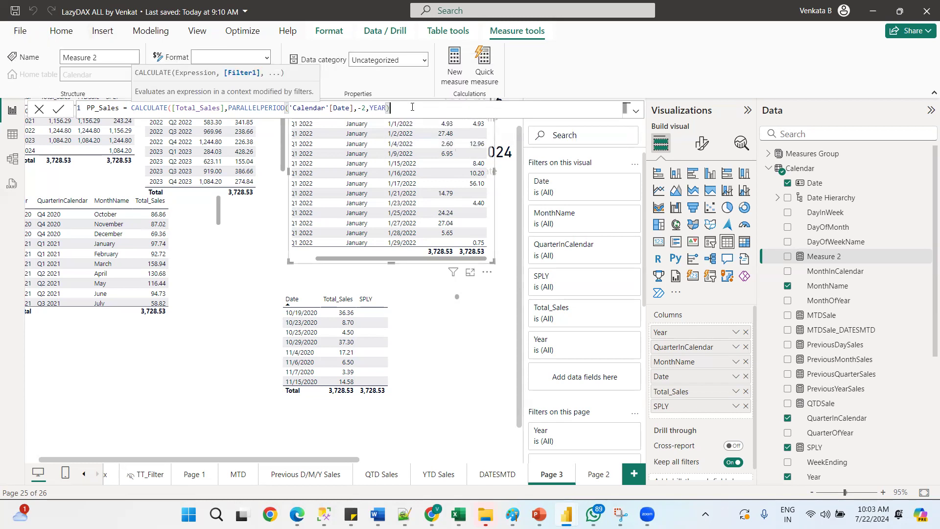
type(")")
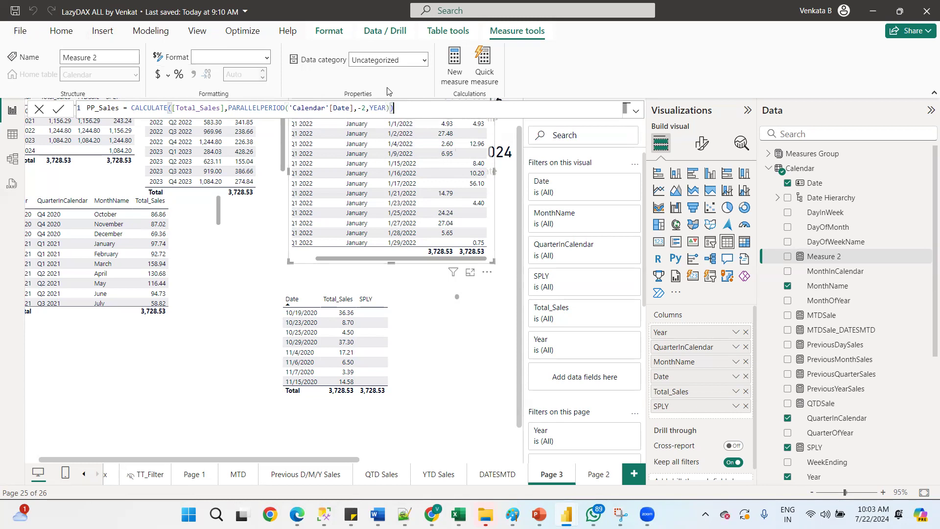
left_click(59, 111)
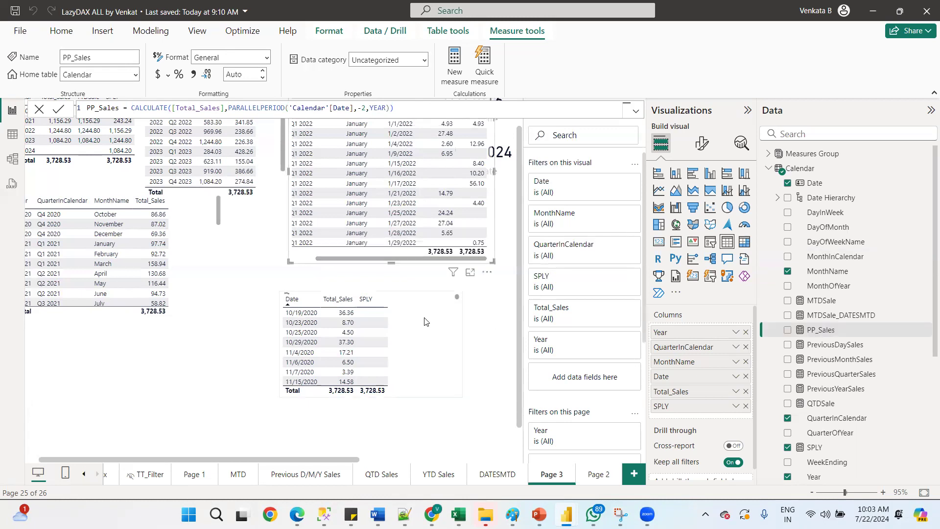
On Page 2, build a table visual showing the Calendar Year column instead of Date
left_click(598, 474)
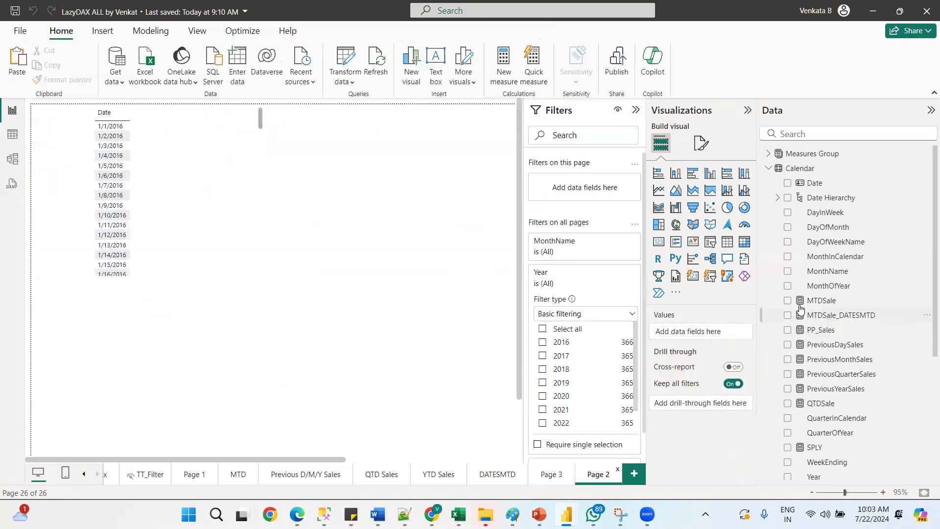
left_click(787, 183)
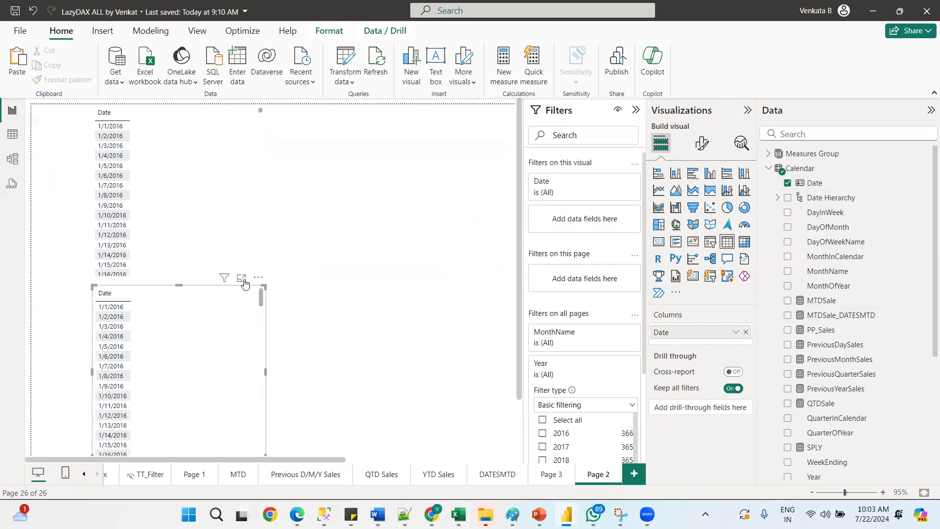
key("Delete")
key("ctrl+z")
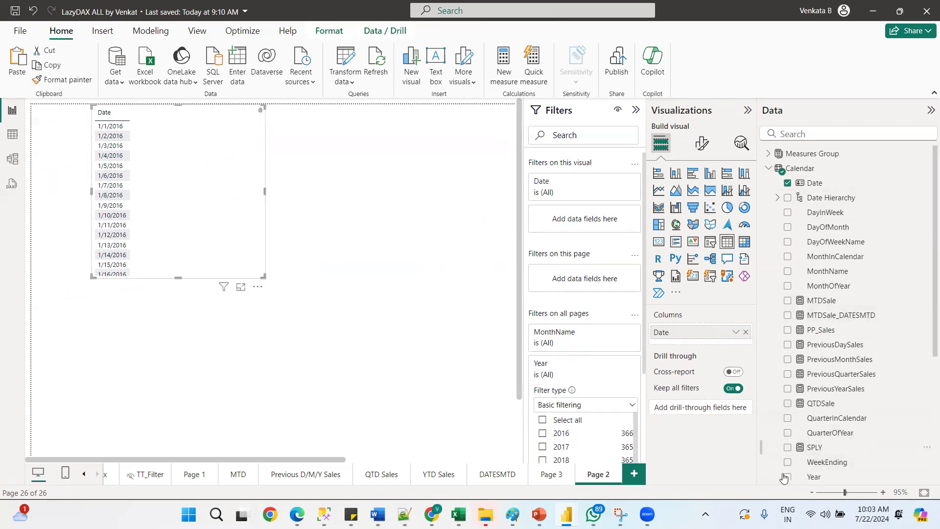
left_click_drag(789, 479, 114, 186)
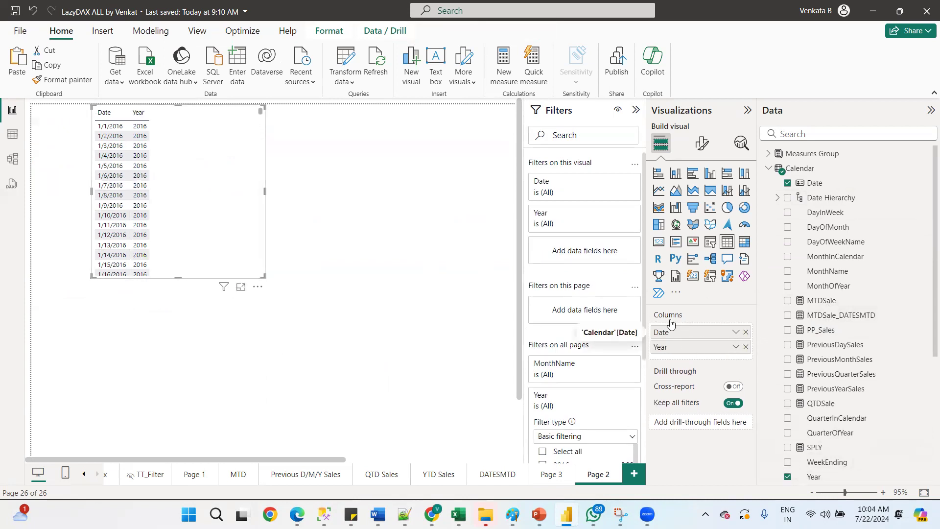
left_click(745, 333)
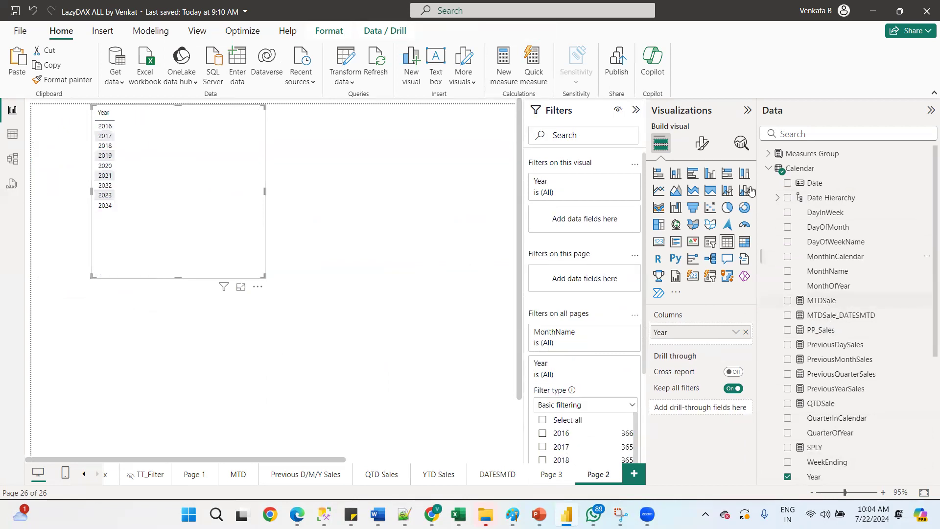
left_click(769, 168)
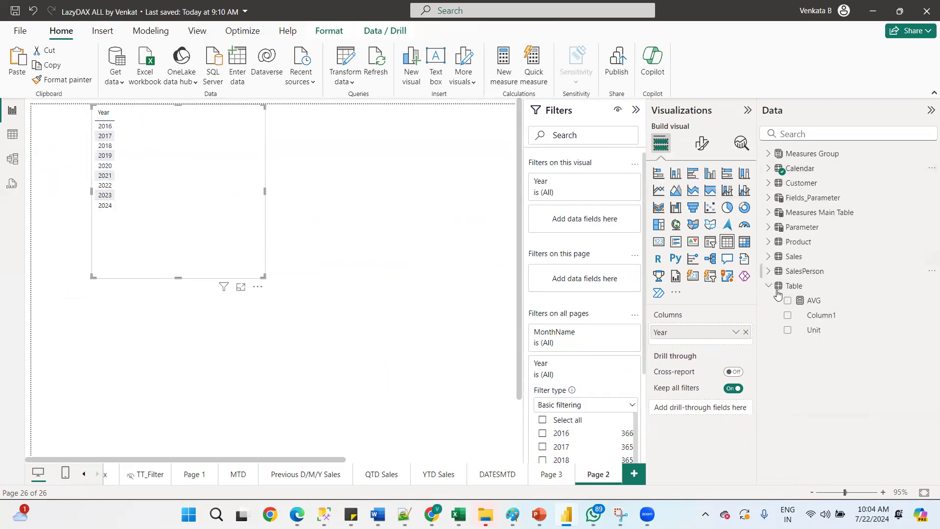
left_click(767, 169)
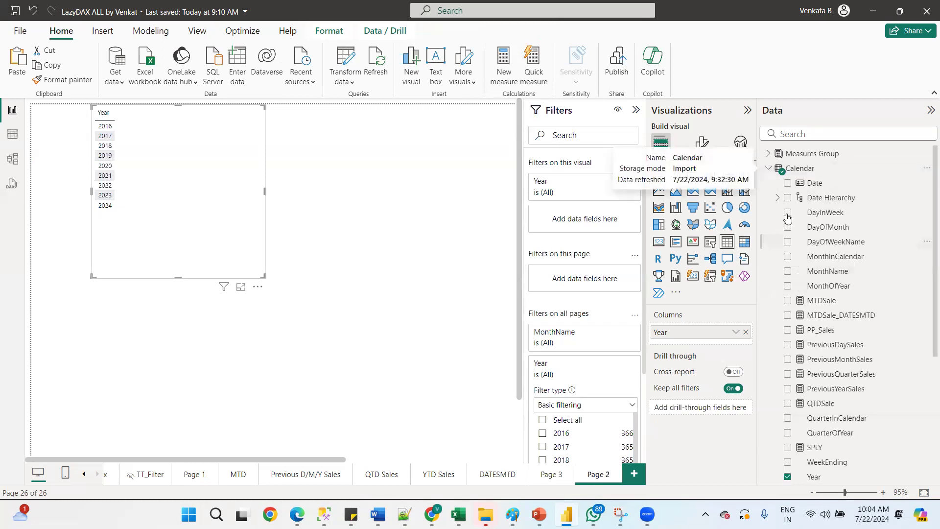
left_click(769, 170)
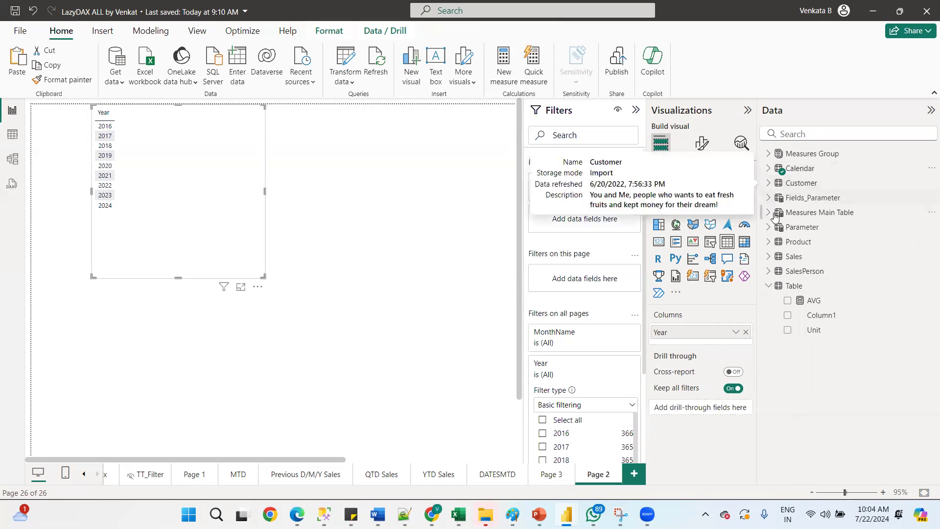
left_click(767, 169)
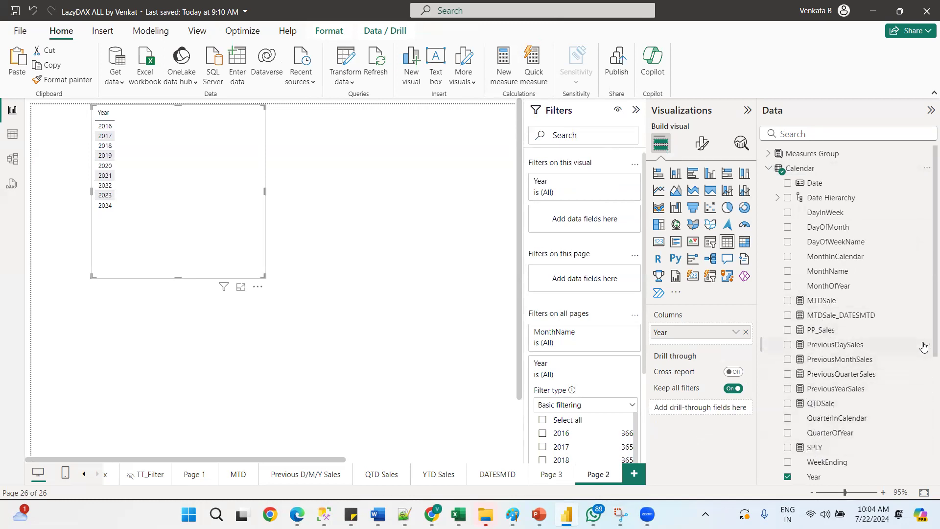
Add the YTDSale, SPLY and PP_Sales measures to the Year table visual
scroll(925, 387, "down", 3)
scroll(925, 393, "down", 1)
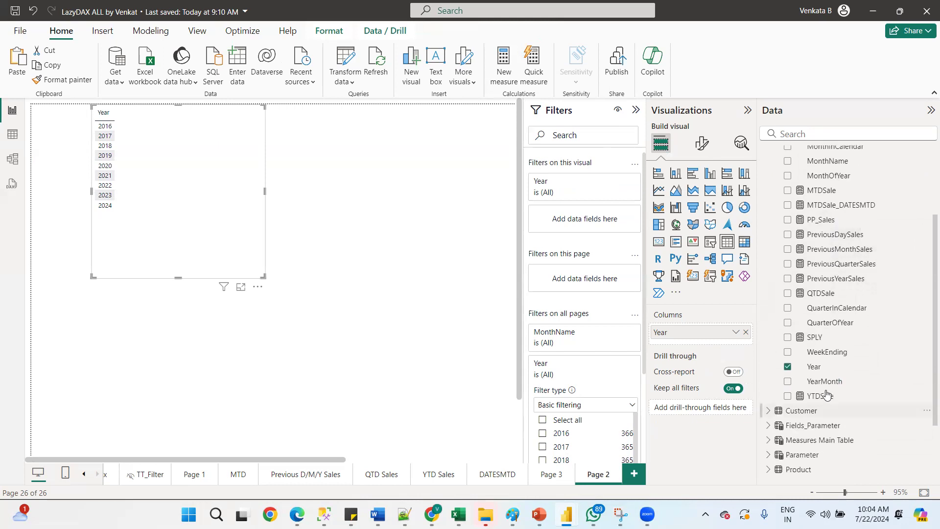
left_click_drag(700, 346, 700, 346)
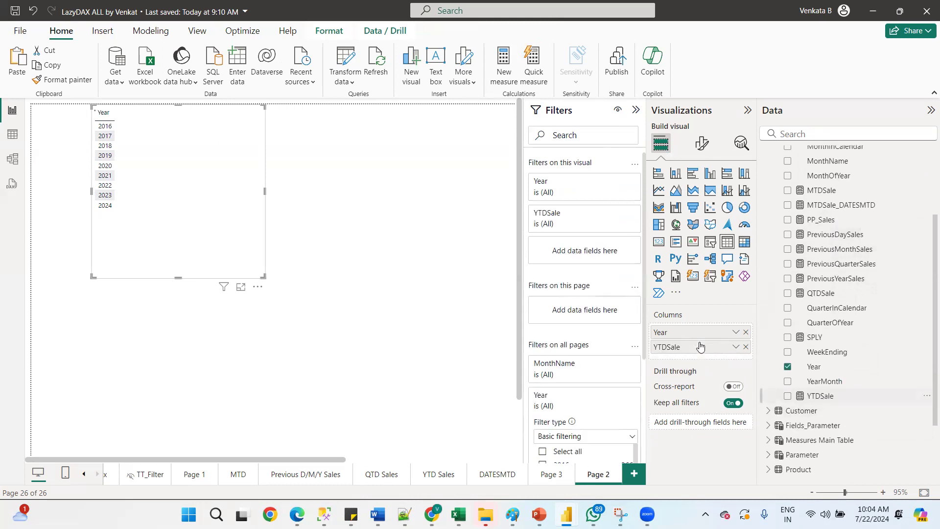
left_click_drag(706, 374, 691, 362)
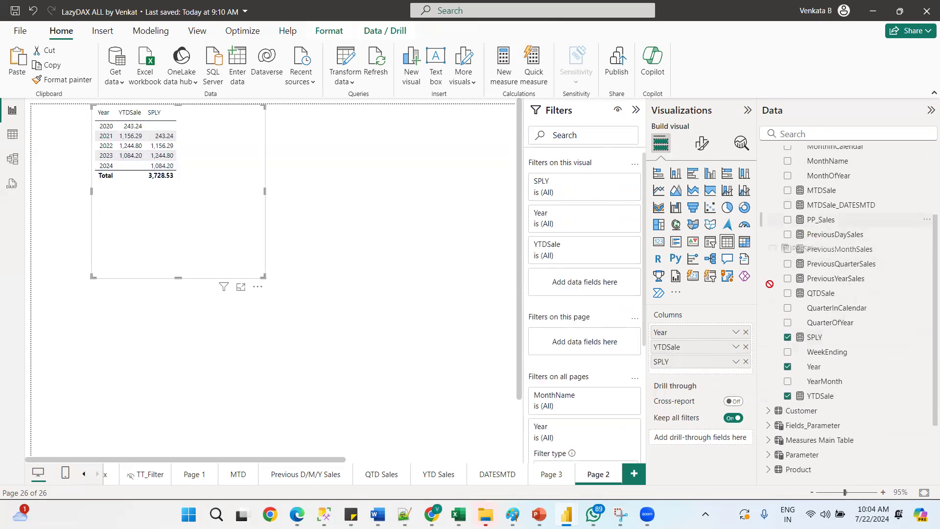
left_click_drag(711, 375, 707, 376)
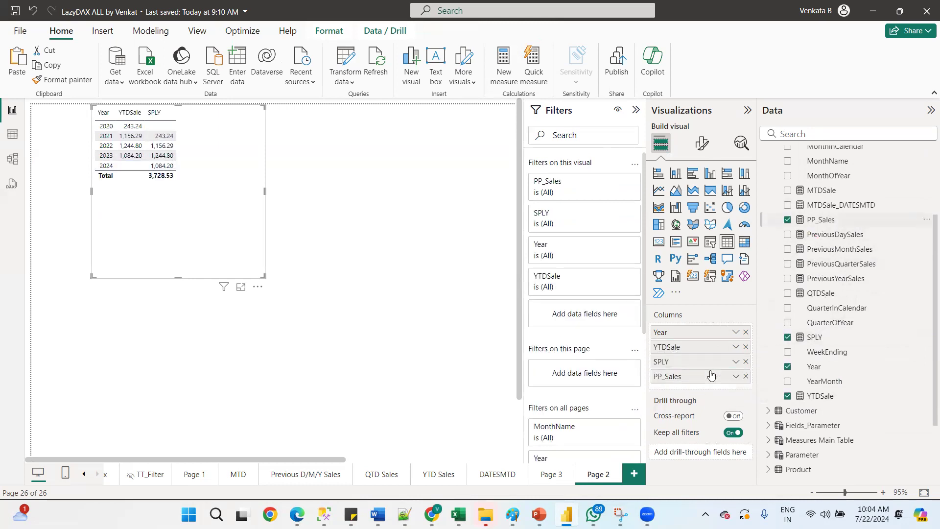
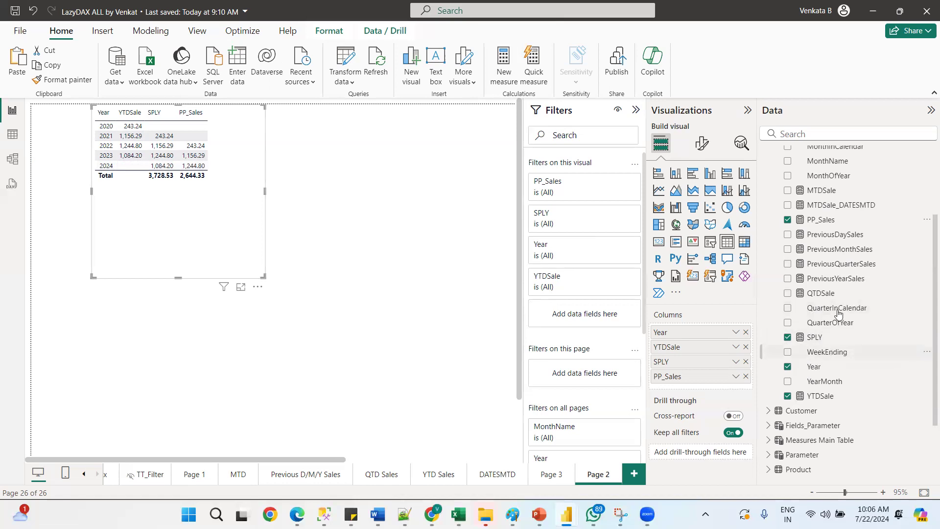
Add MonthName to the table visual's columns and enlarge the visual
left_click_drag(744, 224, 661, 344)
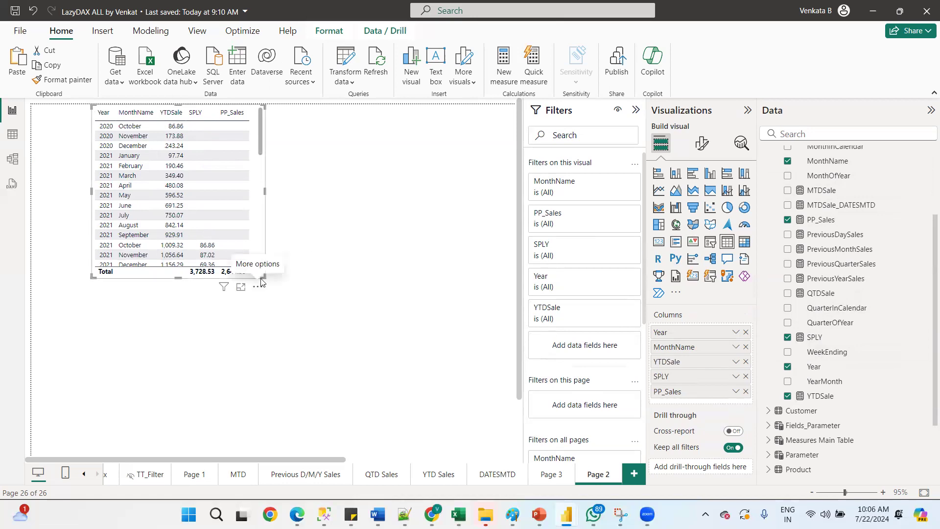
left_click_drag(264, 276, 435, 418)
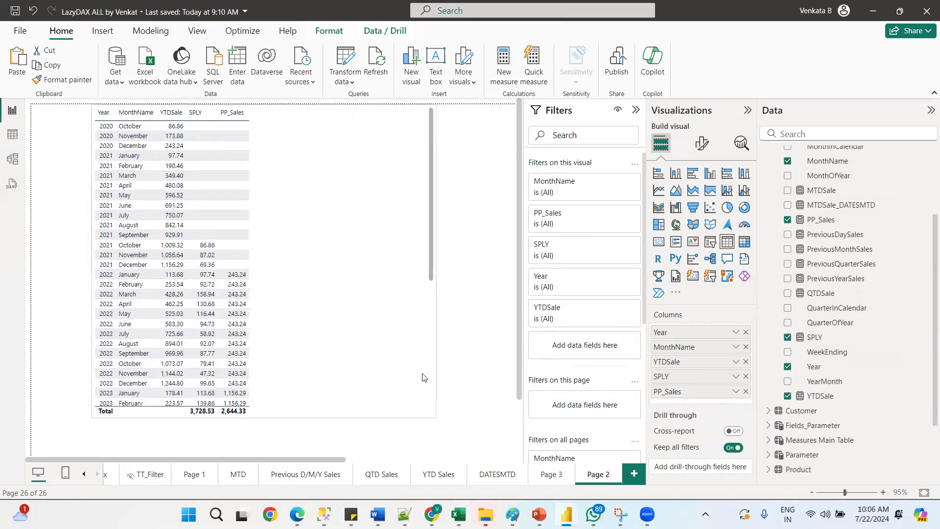
scroll(430, 241, "down", 1)
left_click_drag(430, 246, 446, 235)
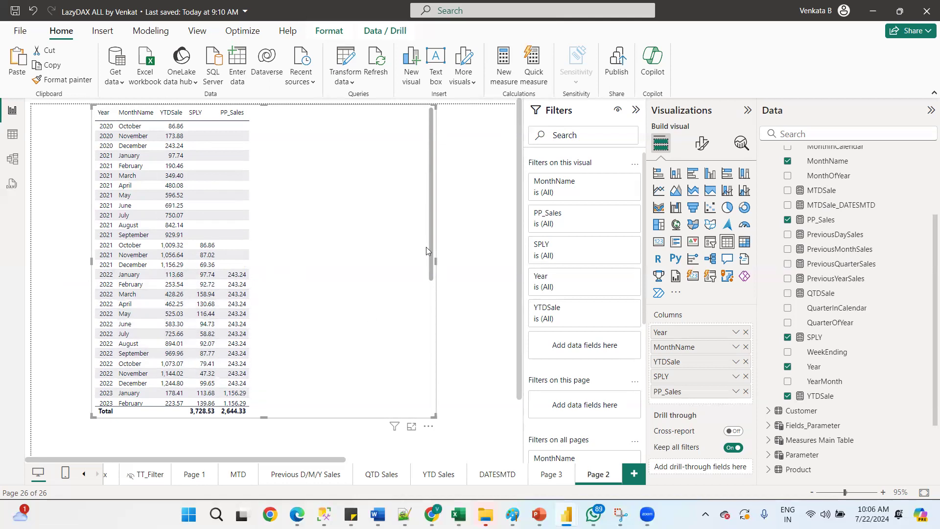
left_click_drag(431, 247, 430, 205)
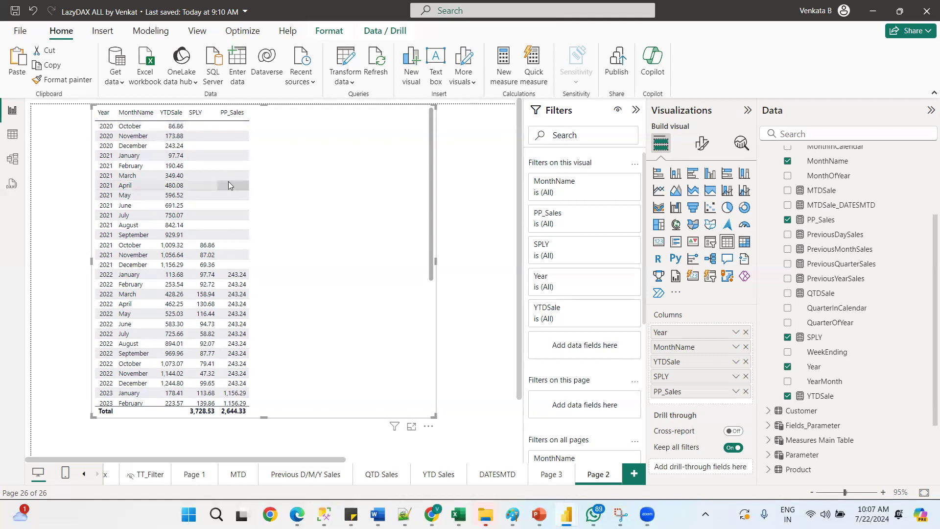
Search the fields for Tota, add Total_Sales to the table visual, and remove the MonthName column
left_click(905, 133)
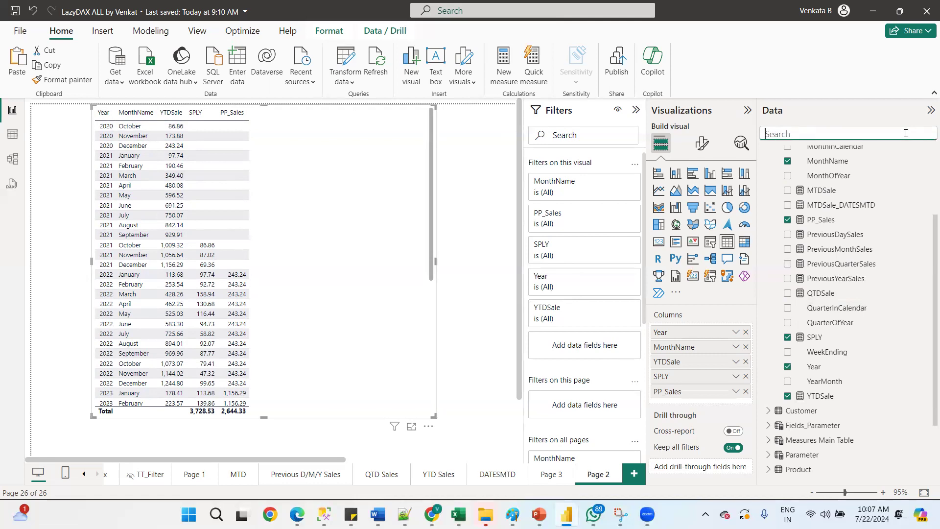
type("Y")
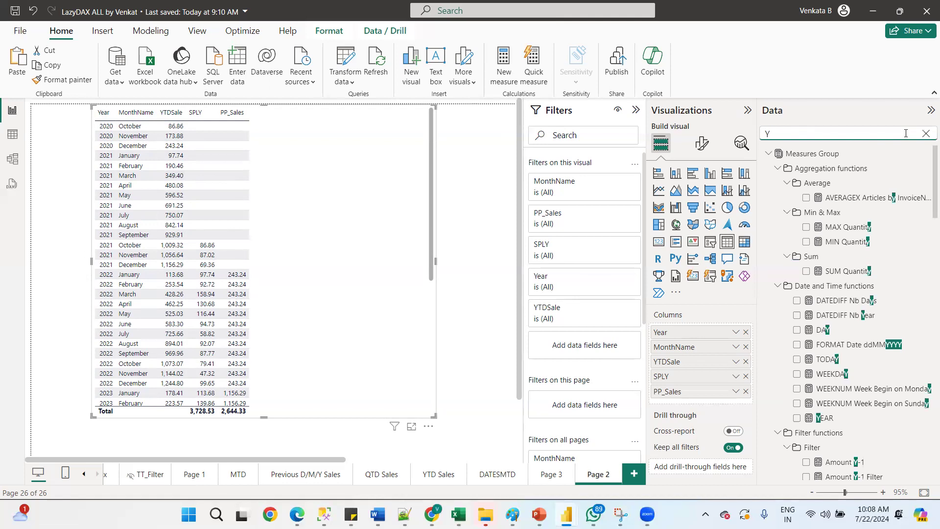
key("BackSpace")
type("Tota")
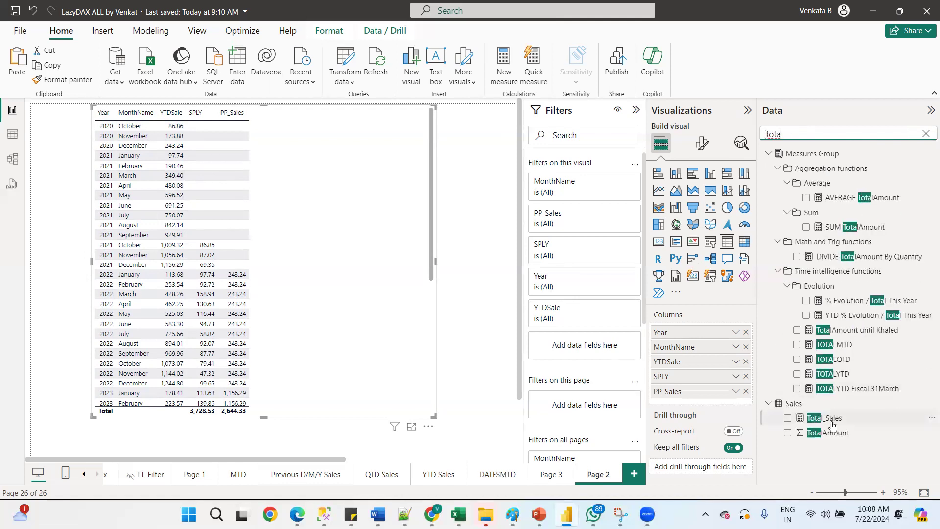
left_click_drag(831, 418, 709, 358)
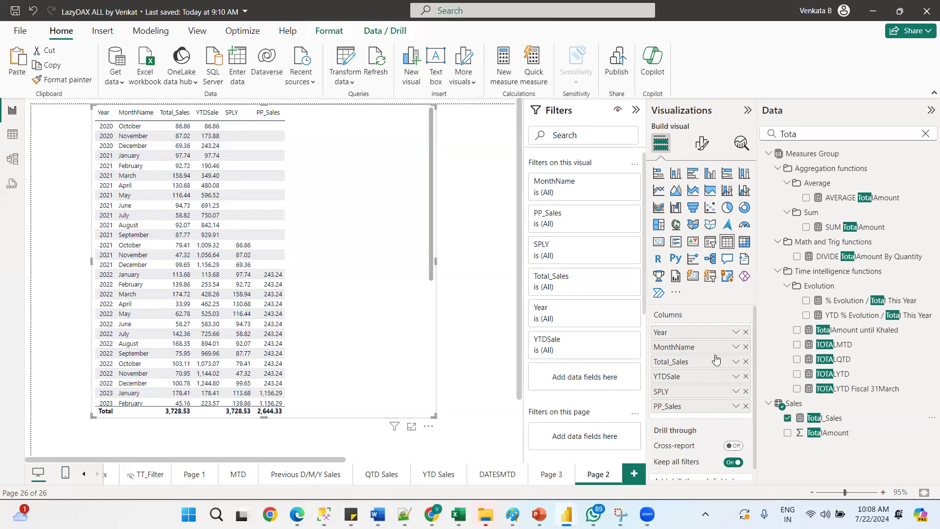
left_click(745, 347)
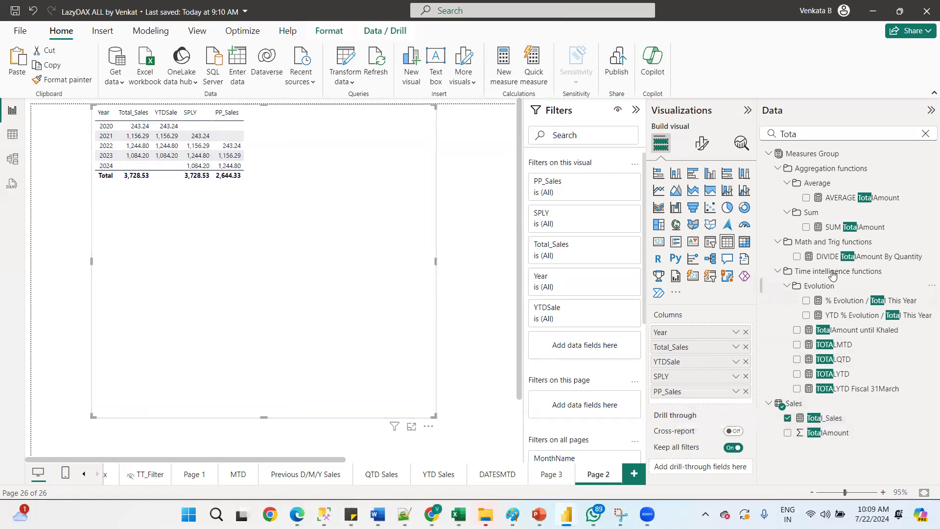
Open the PP_Sales measure's formula to inspect it, then cancel the edit
left_click(925, 135)
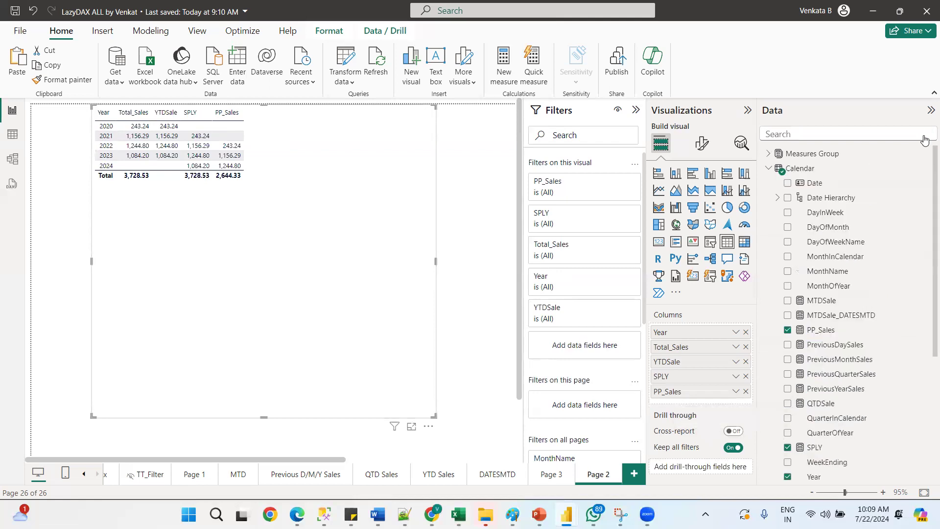
left_click(817, 331)
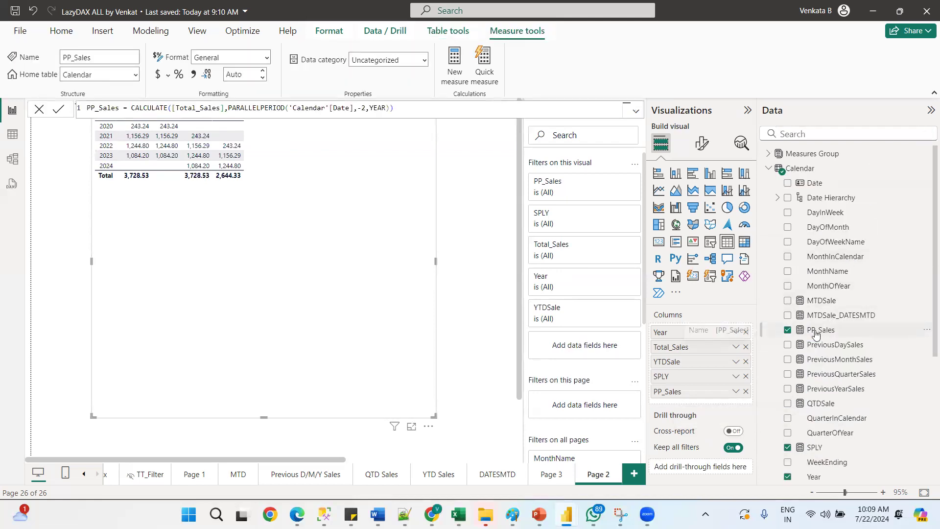
double_click(381, 107)
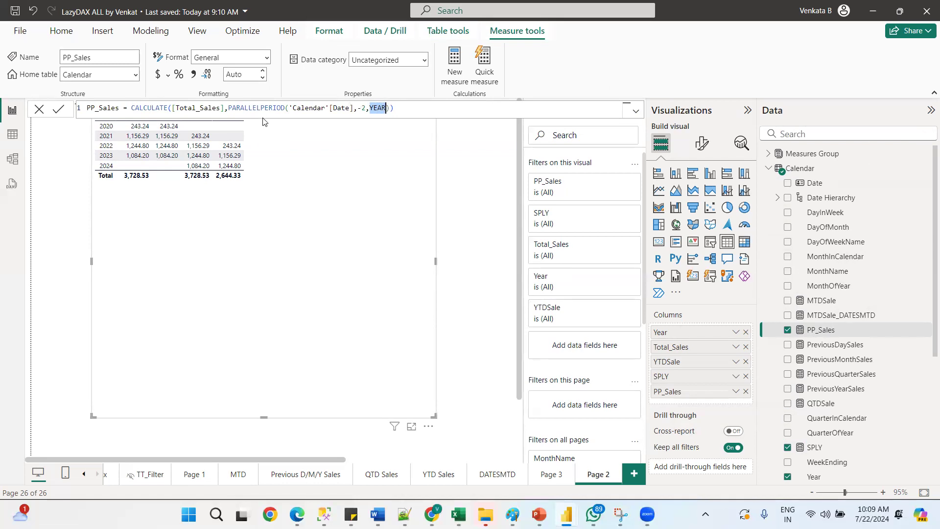
left_click(386, 108)
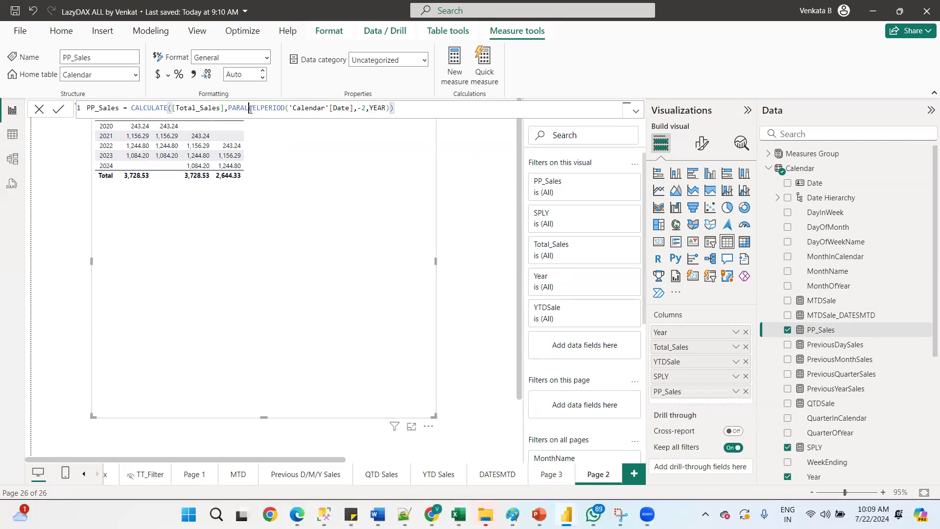
double_click(375, 109)
left_click(39, 109)
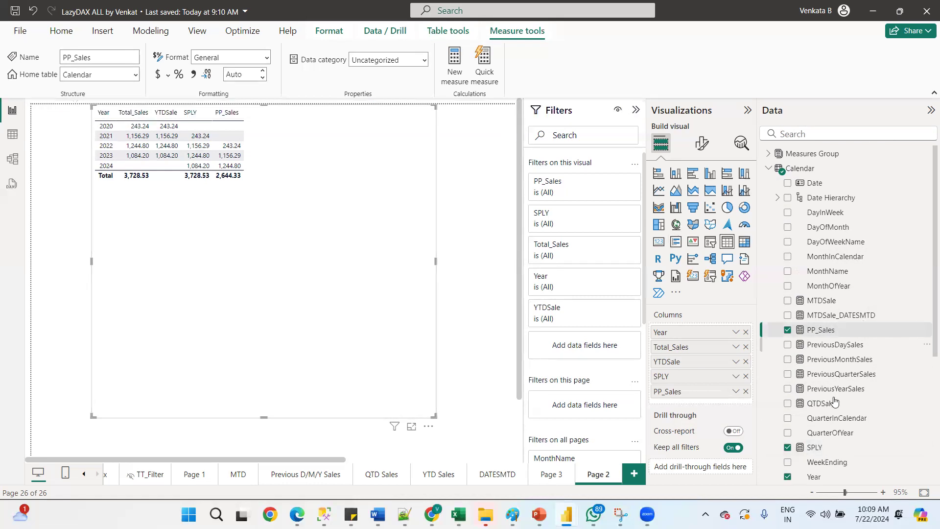
Copy the PP_Sales formula and paste it into a new measure in the Calendar table
left_click(817, 346)
left_click(815, 331)
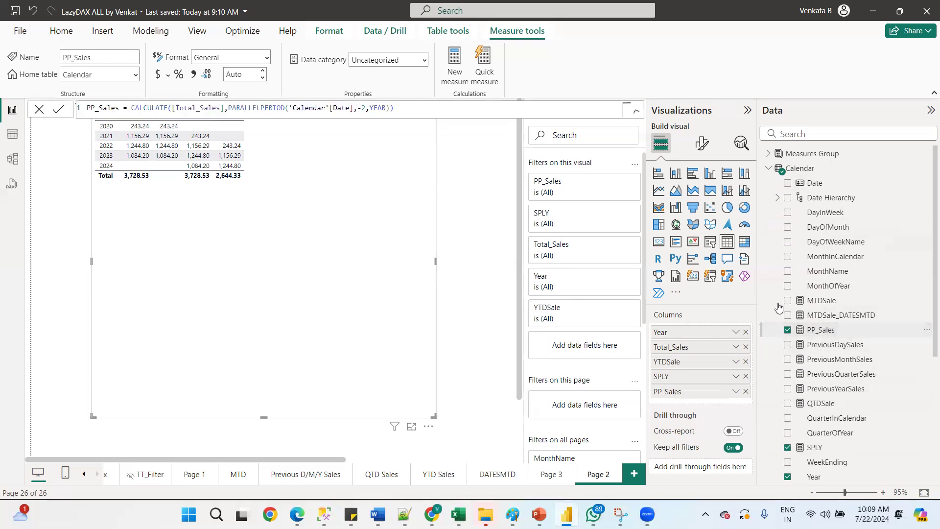
left_click(429, 105)
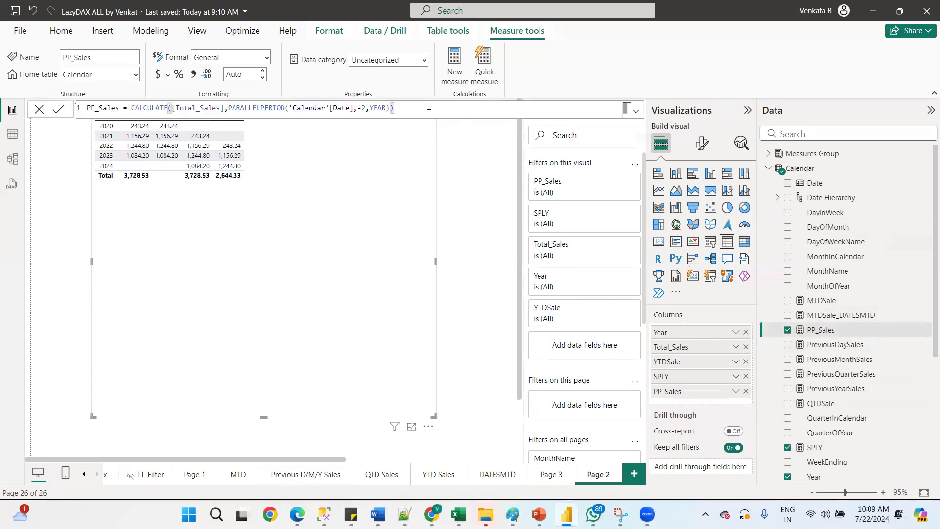
key("ctrl+a")
key("ctrl+c")
left_click(457, 67)
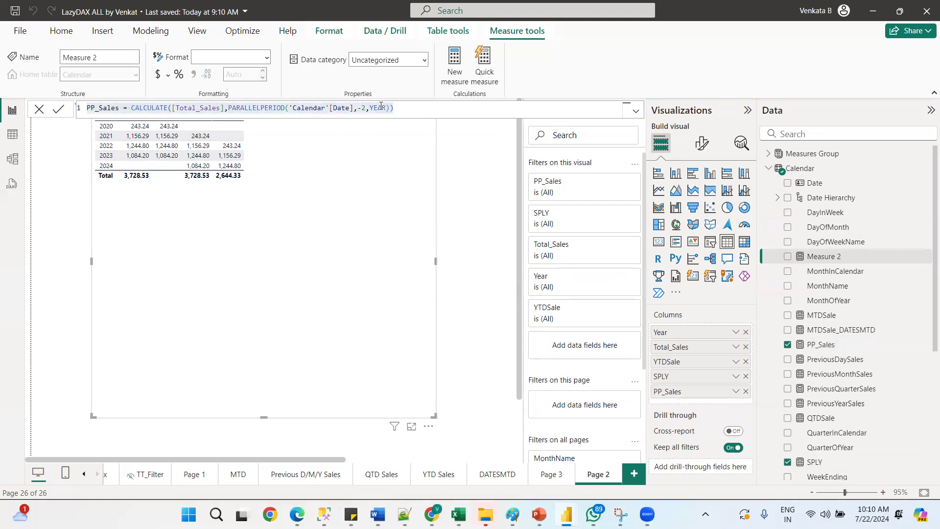
key("ctrl+v")
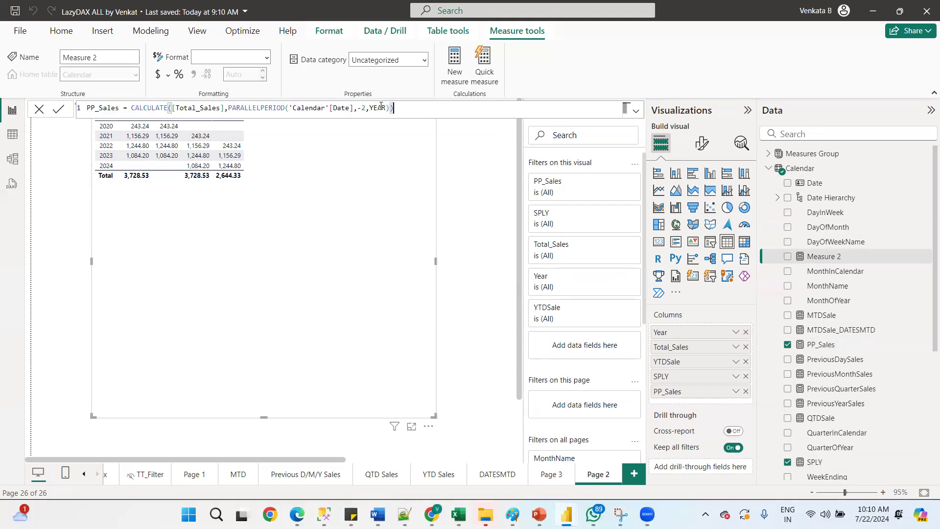
Replace PARALLELPERIOD with DATEADD in the new measure's formula and try to commit it
double_click(265, 107)
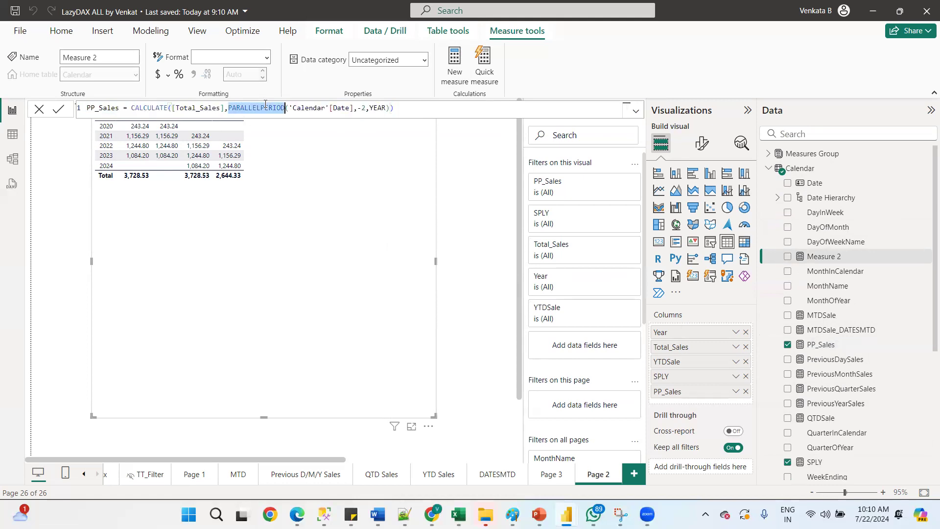
type("Date")
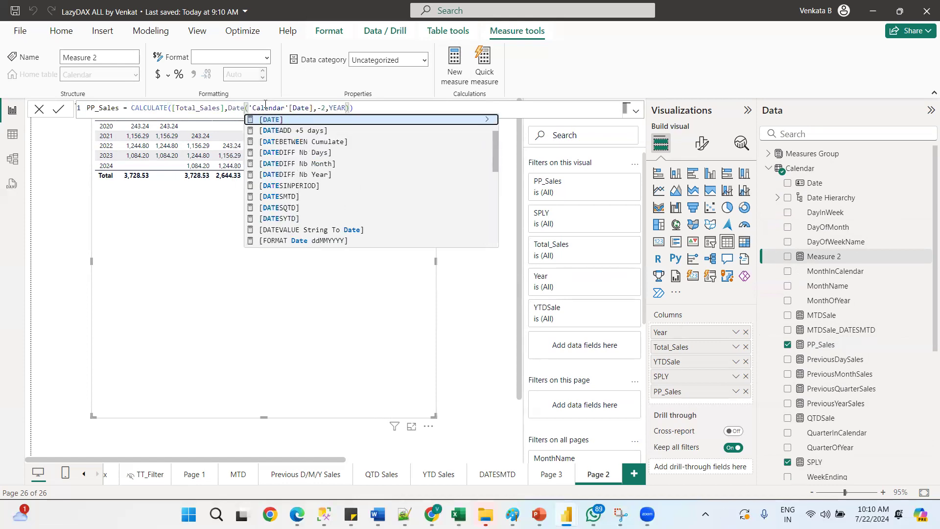
type("A")
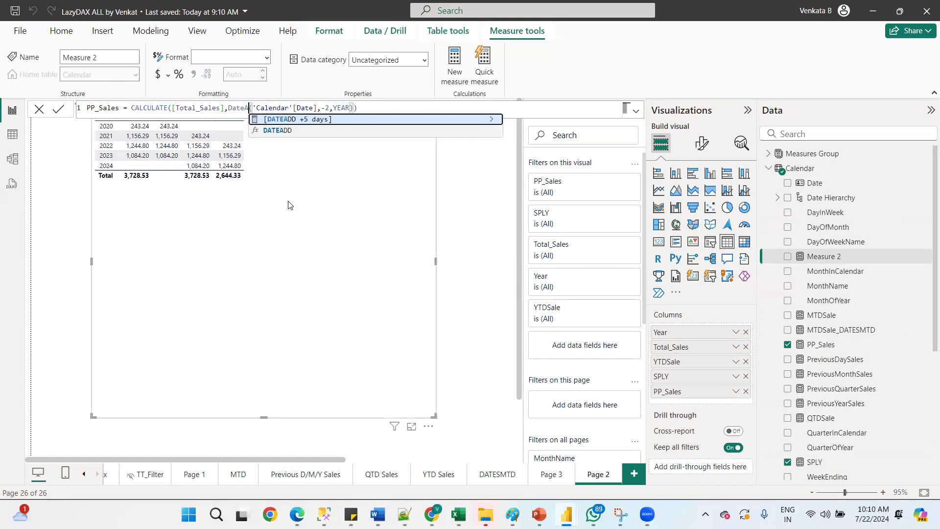
left_click(289, 133)
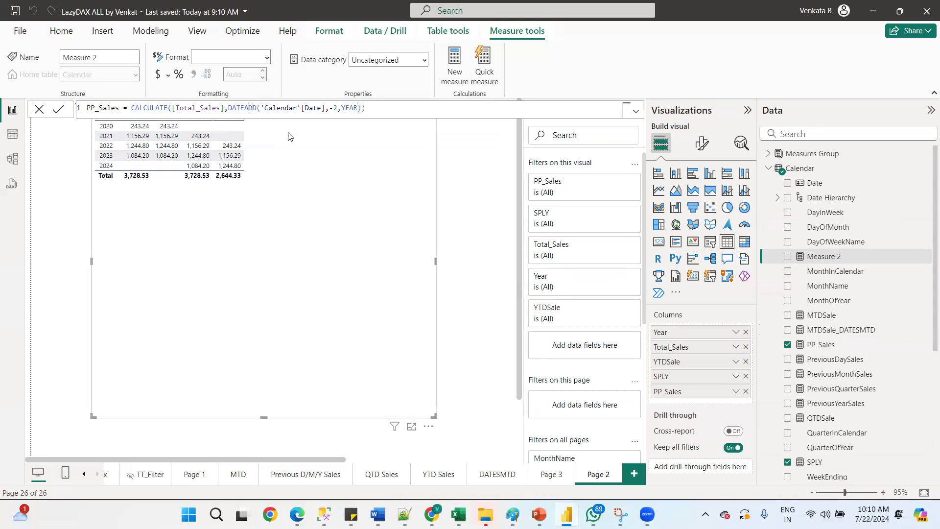
left_click(59, 108)
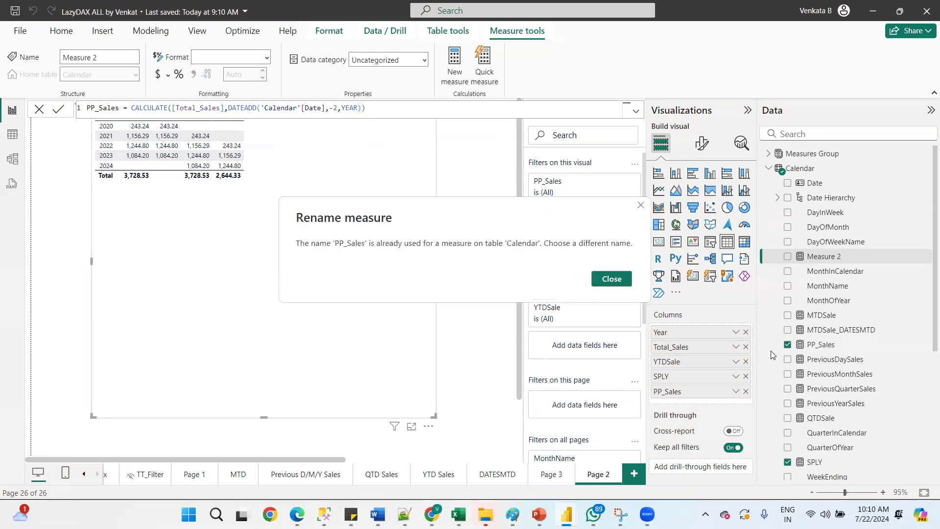
left_click(612, 283)
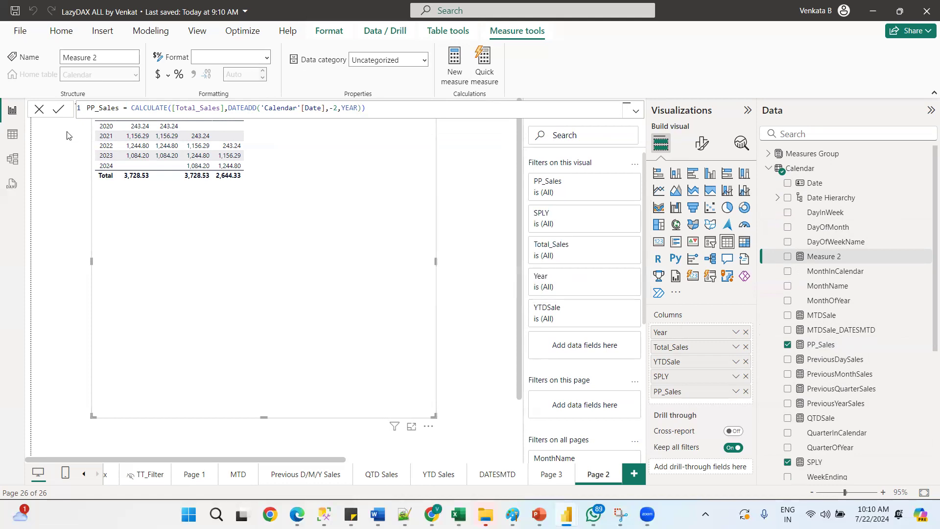
Rename the new measure to DataAdd_Sales in its formula and commit it
double_click(93, 108)
key("BackSpace")
key("BackSpace")
type("DataAdd")
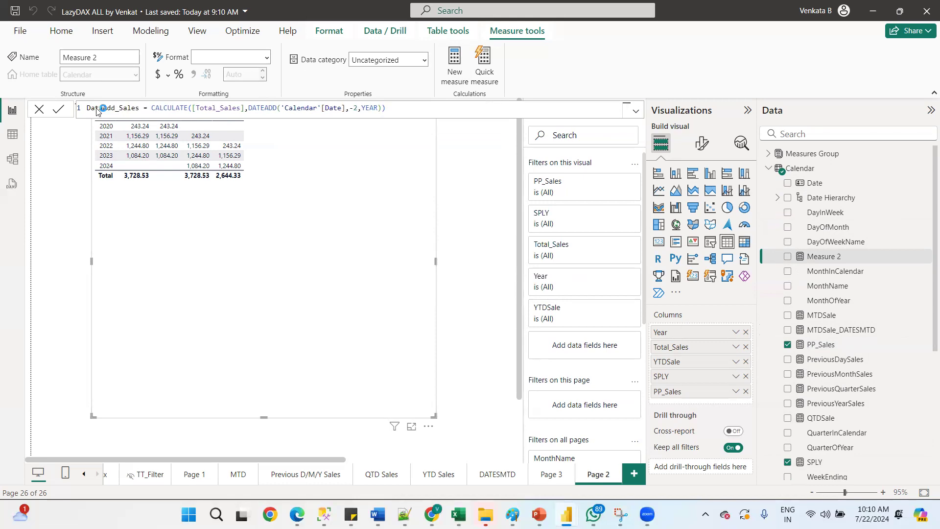
key("Return")
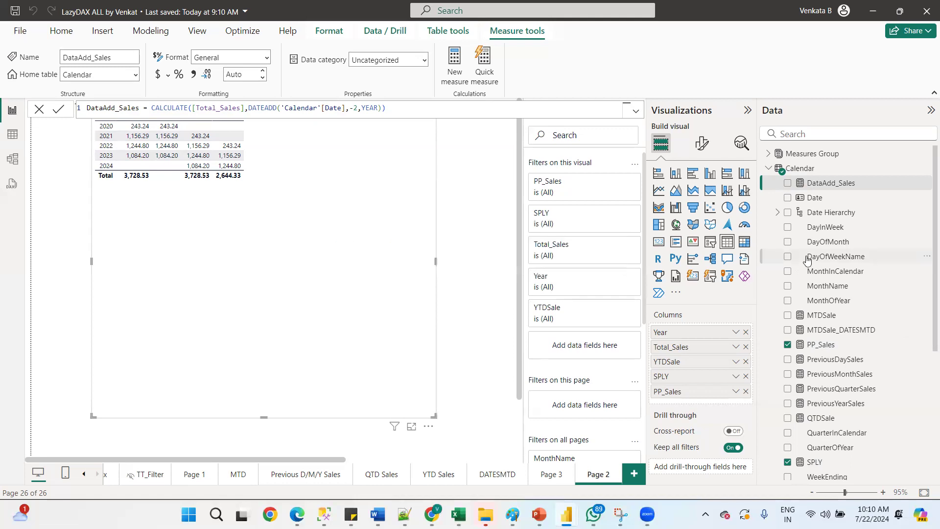
Add DataAdd_Sales and MonthName to the table visual
left_click(787, 183)
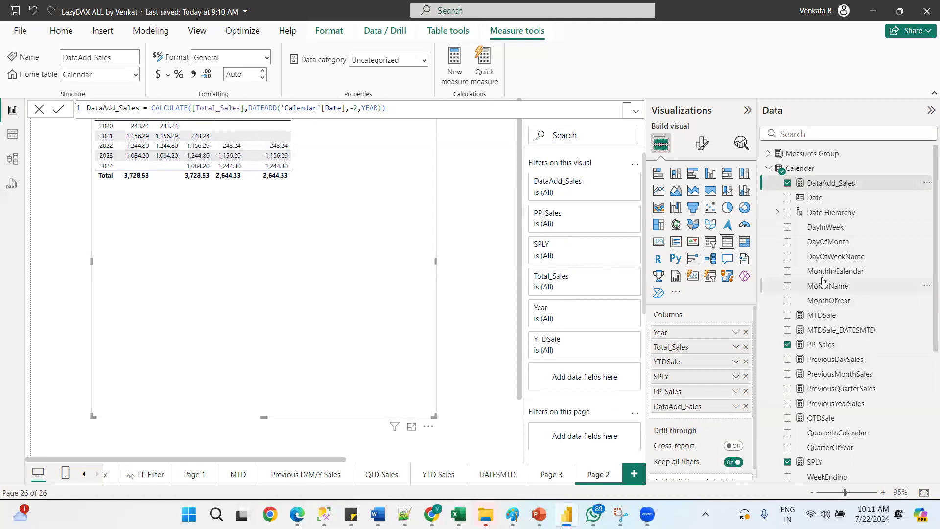
left_click_drag(827, 286, 675, 336)
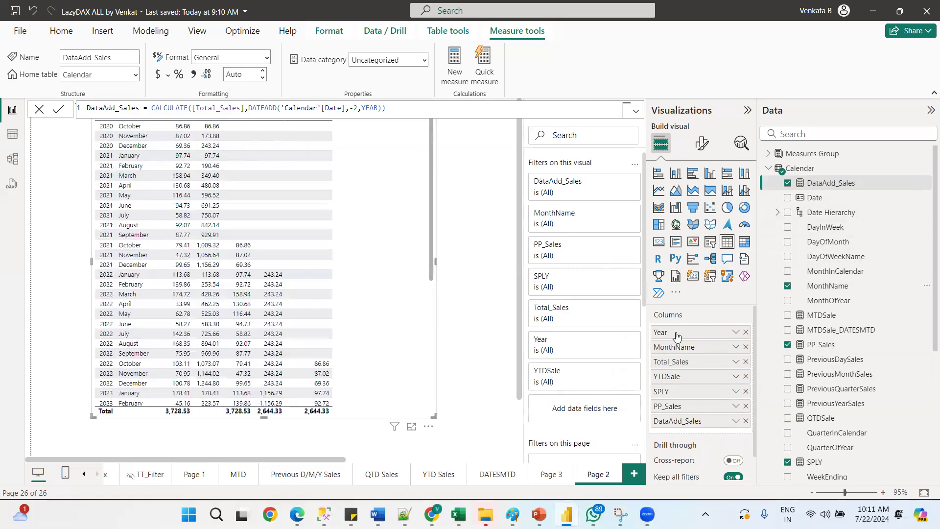
Scroll through the monthly table rows to compare the DataAdd_Sales and PP_Sales columns
left_click_drag(429, 221, 429, 283)
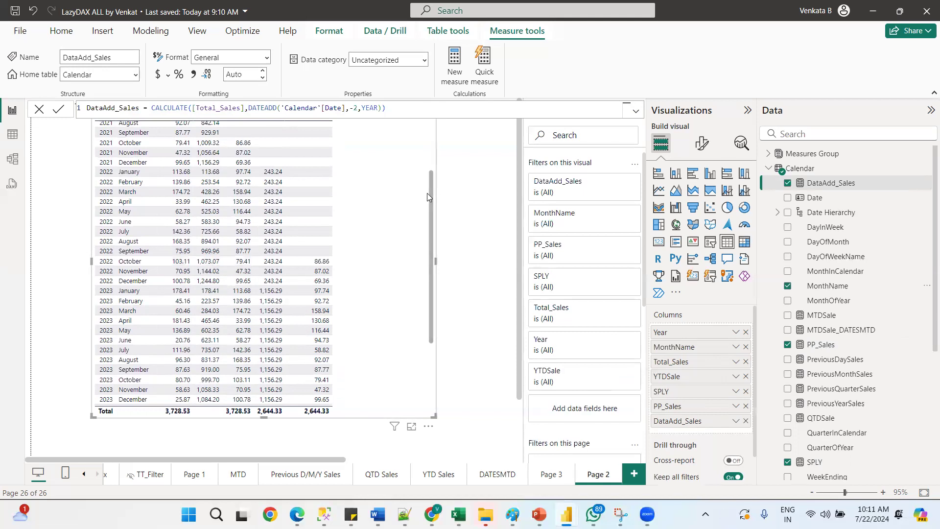
left_click_drag(430, 188, 426, 132)
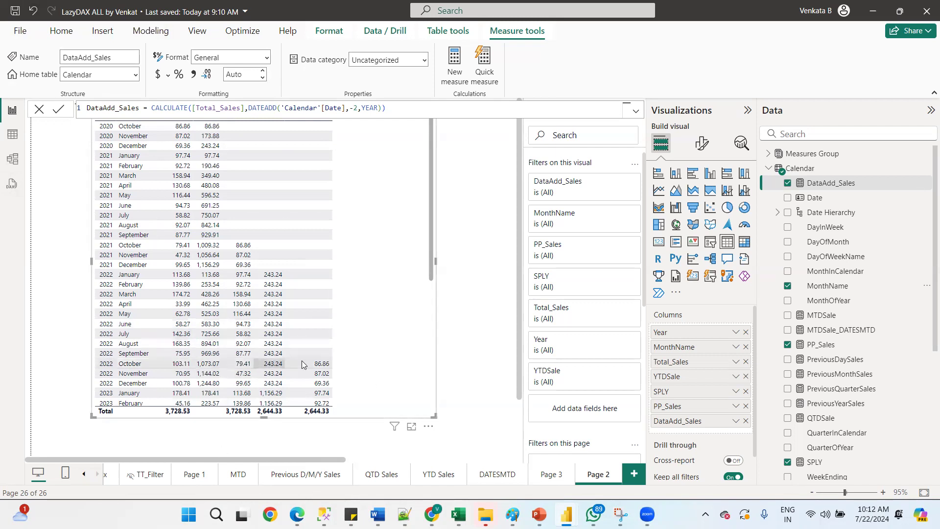
left_click_drag(519, 182, 512, 152)
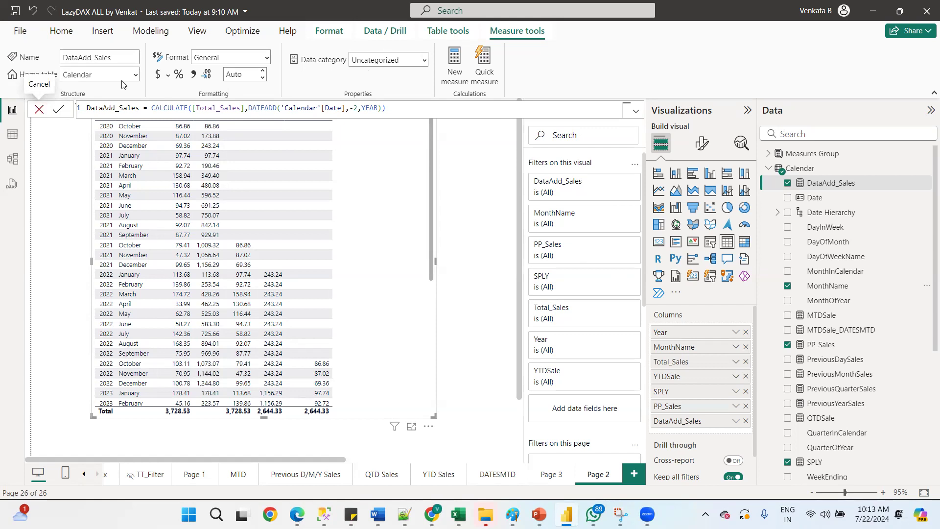
double_click(369, 107)
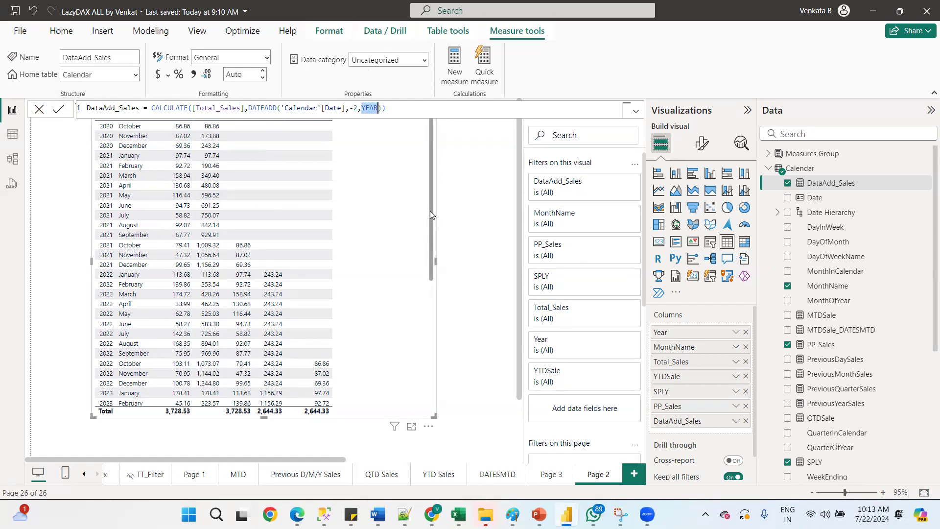
left_click_drag(431, 221, 444, 329)
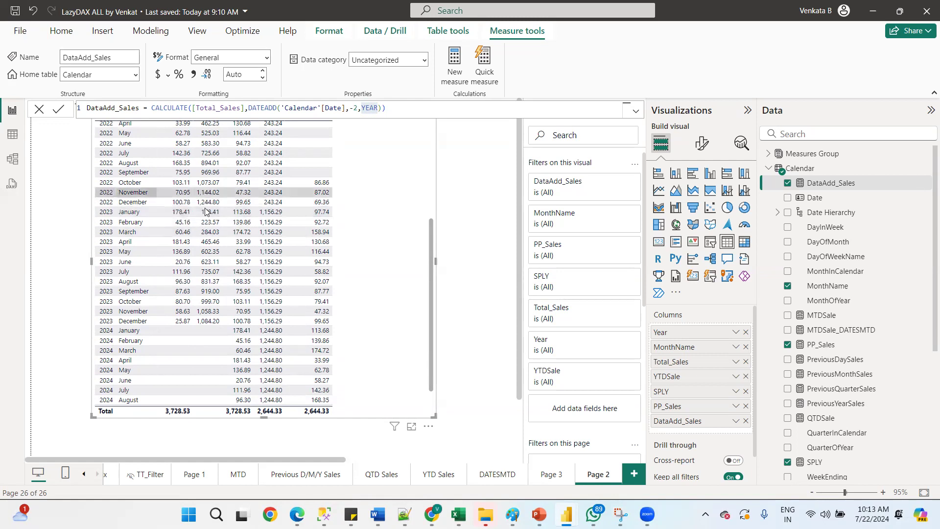
left_click_drag(430, 224, 426, 164)
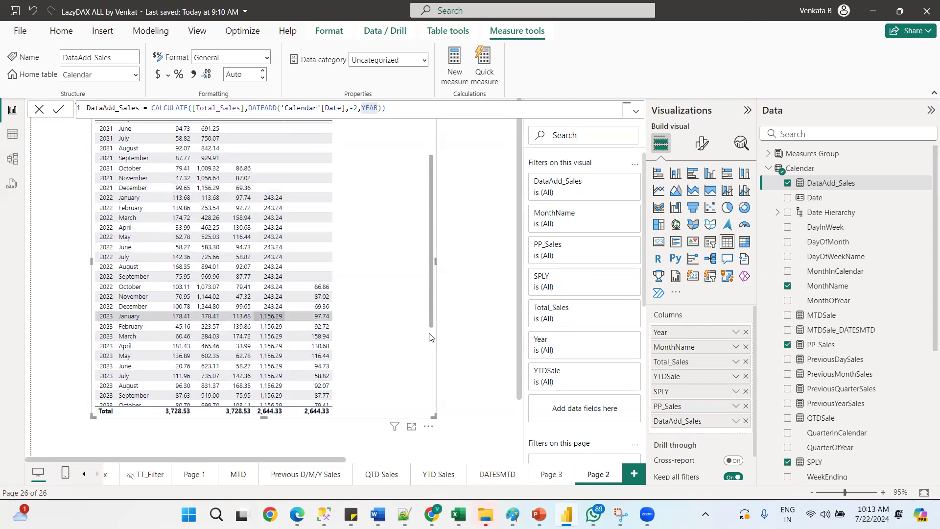
Scroll further down and back up through the table's rows to review the DataAdd_Sales values against PP_Sales
left_click_drag(430, 277, 439, 333)
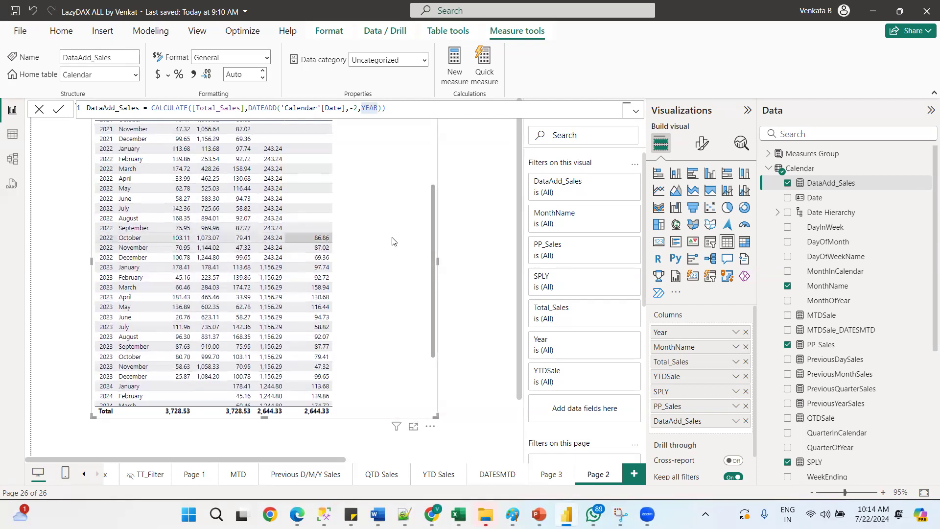
left_click_drag(431, 262, 435, 270)
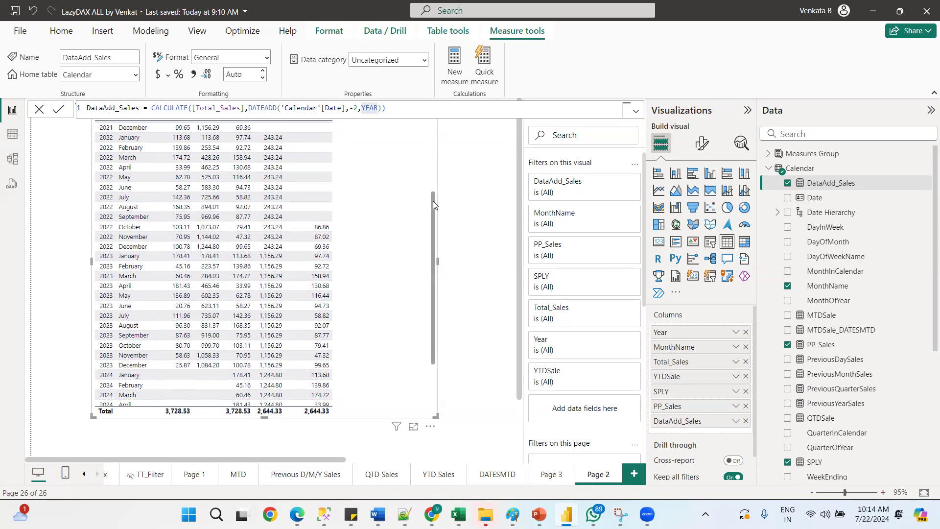
left_click_drag(435, 195, 440, 127)
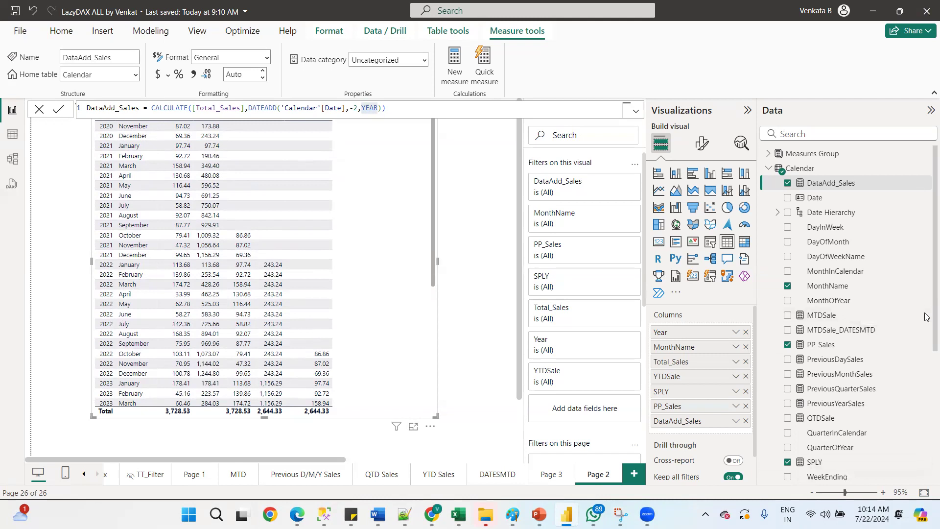
scroll(927, 338, "down", 3)
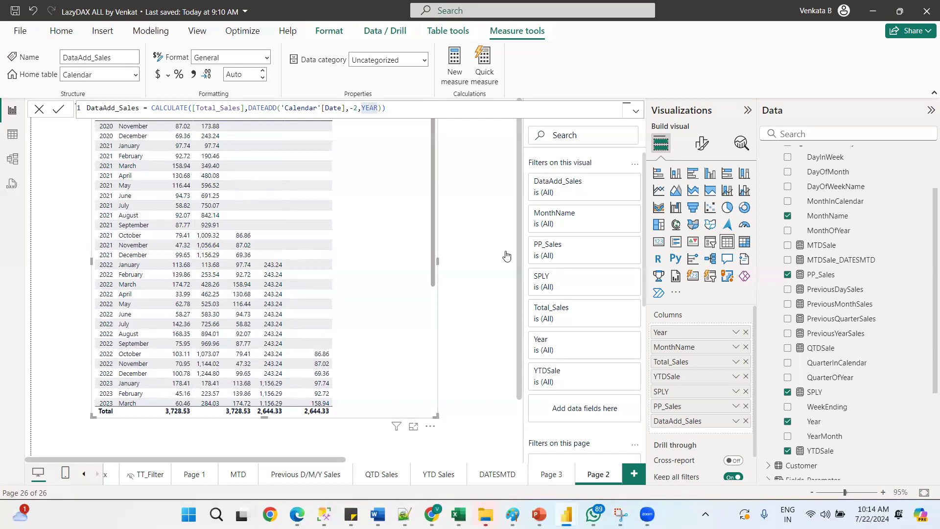
Deselect the table visual, save the report, and close the application
left_click(470, 219)
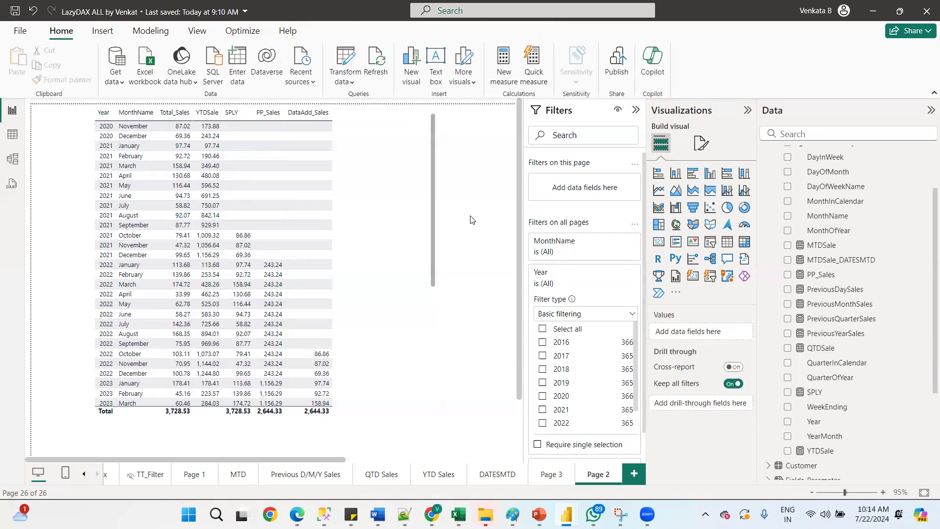
key("ctrl+s")
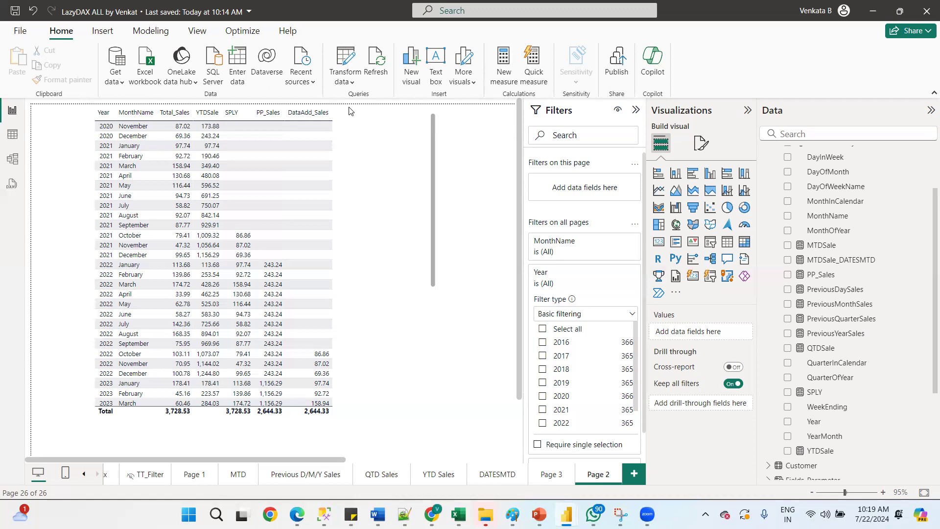
left_click(926, 6)
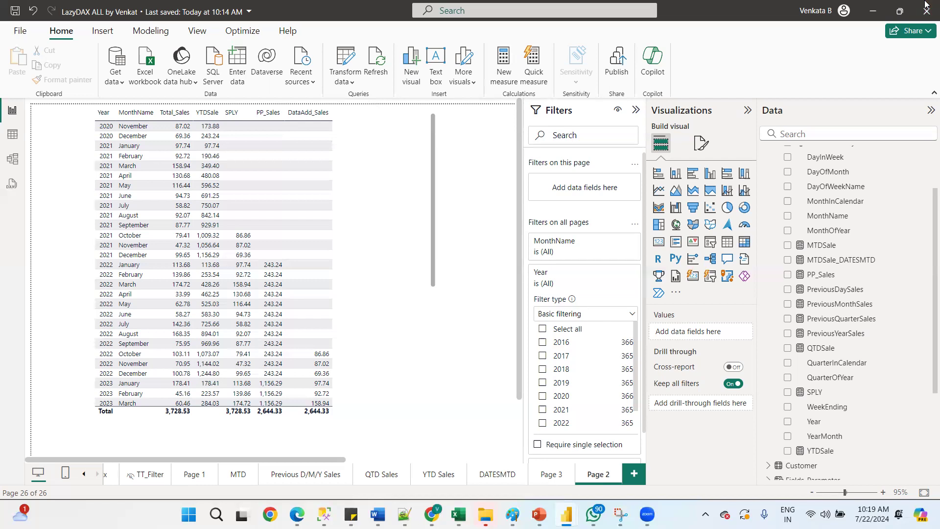